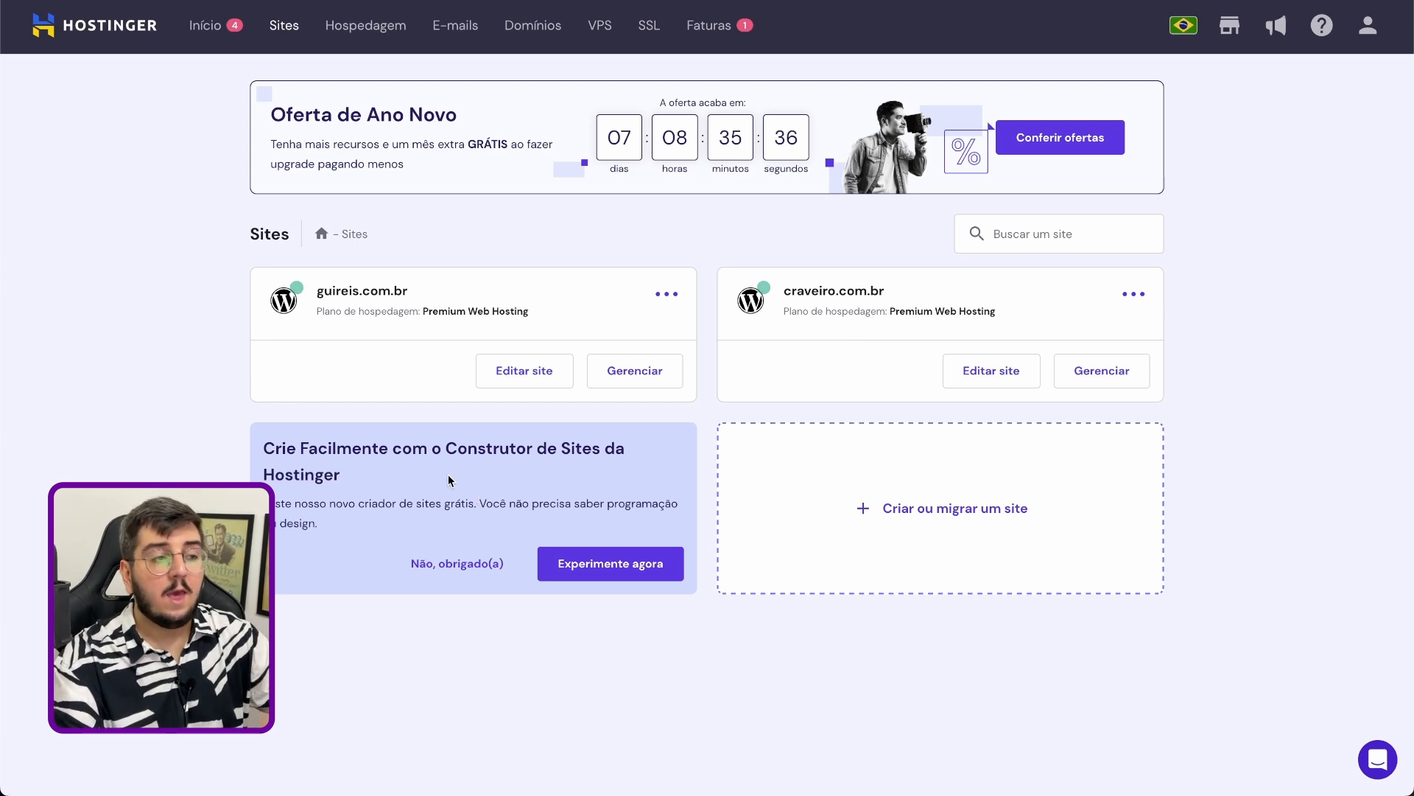
# Start creating a new site and choose Criador de Sites da Hostinger as its platform
pyautogui.click(957, 494)
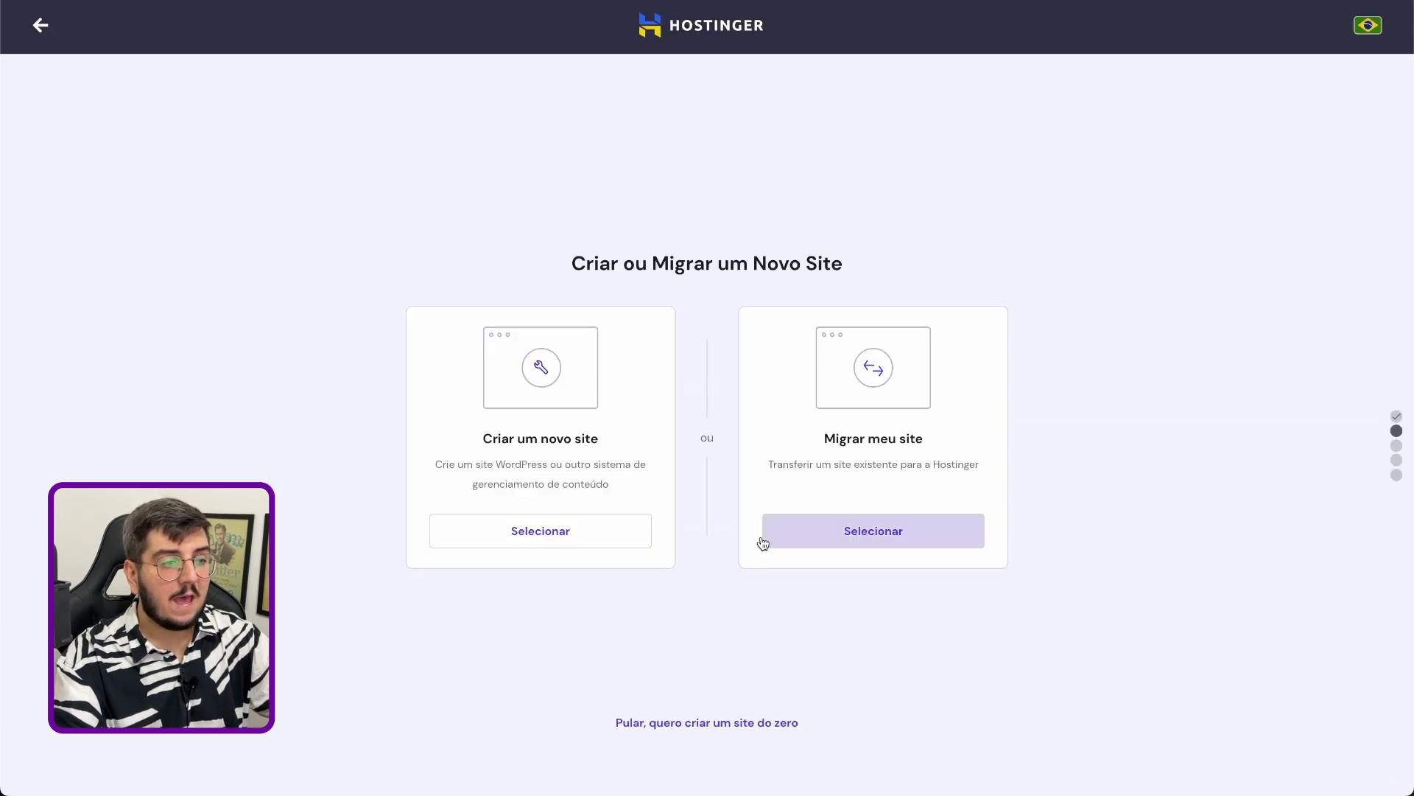
pyautogui.click(537, 529)
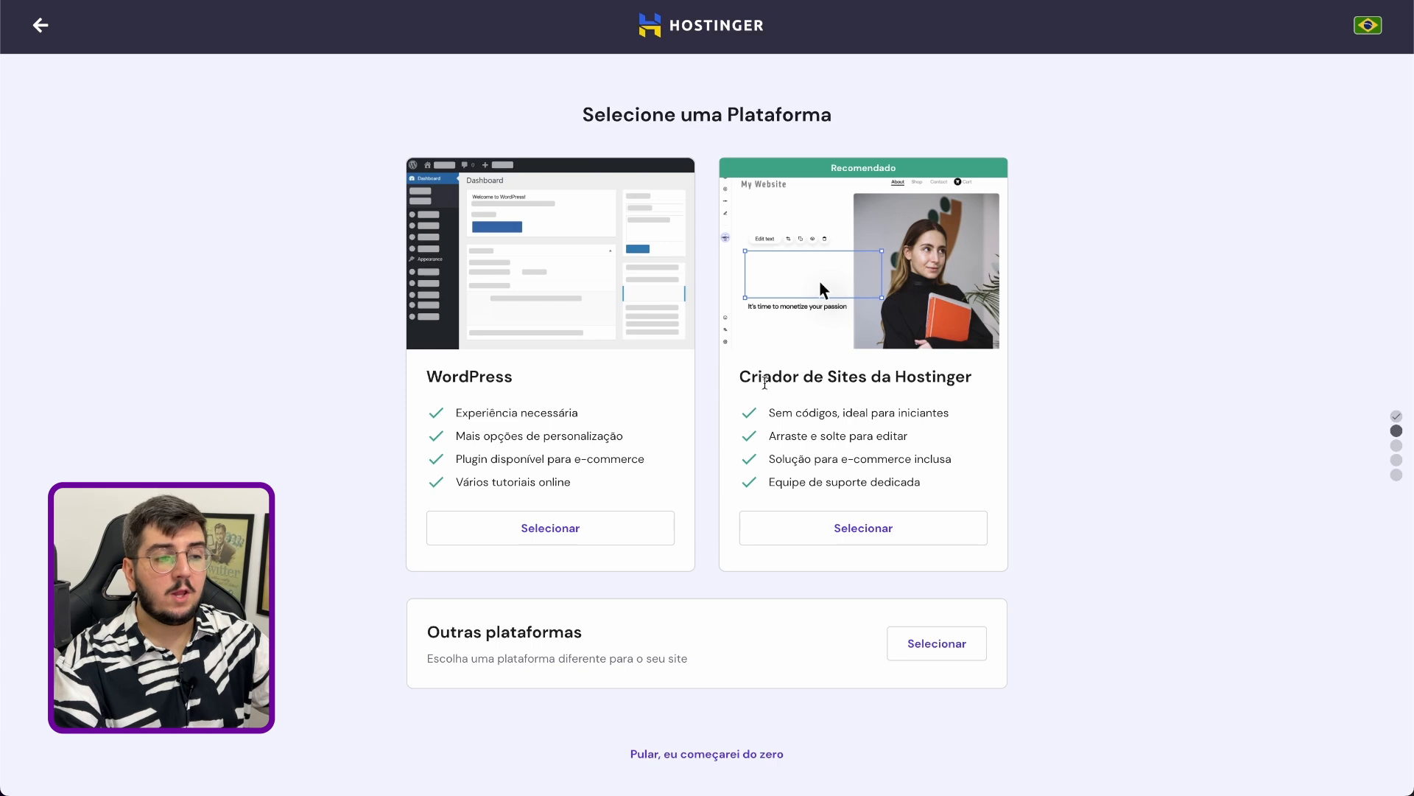
pyautogui.click(877, 536)
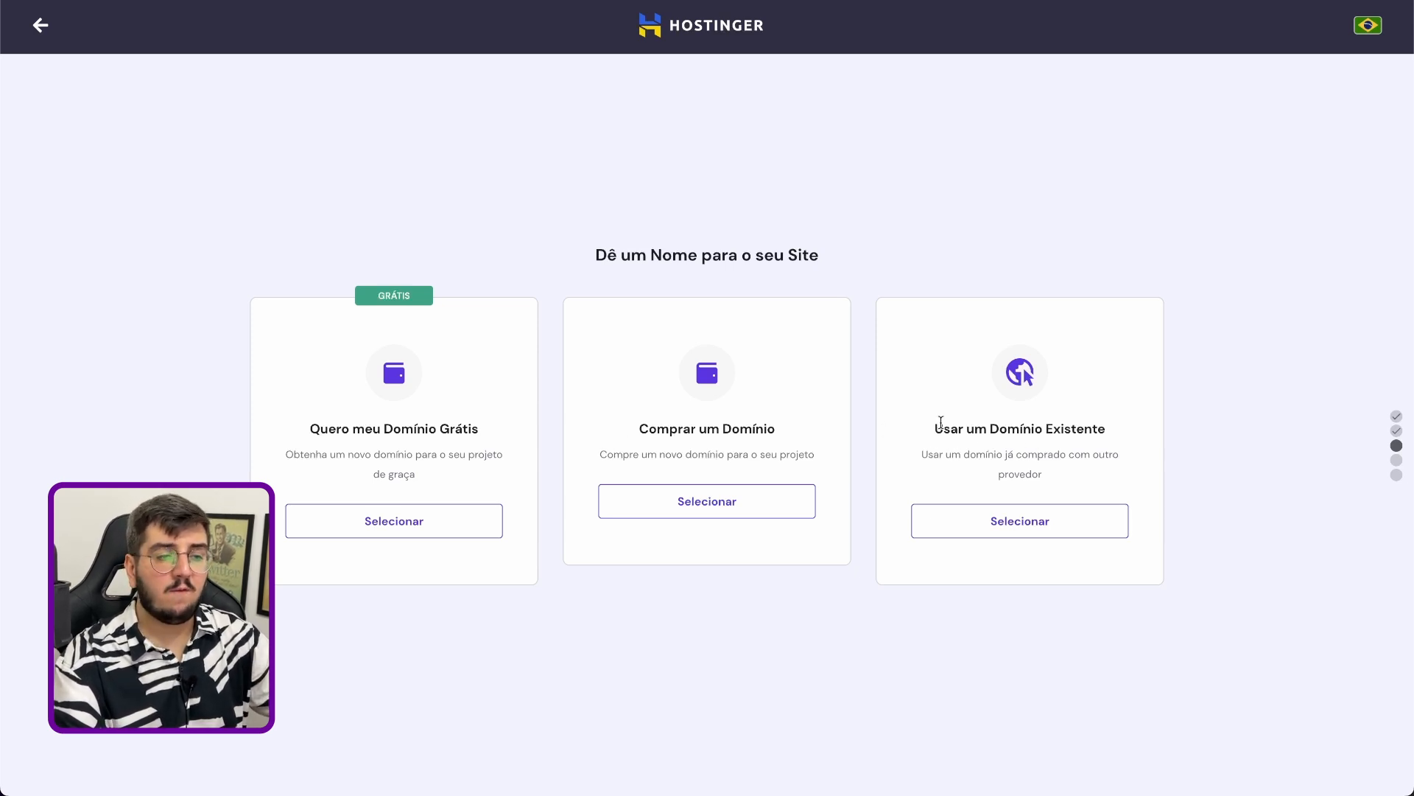
# Assign the existing domain hostinger.craveiro.com.br to the new site and continue to the final configuration summary
pyautogui.click(989, 526)
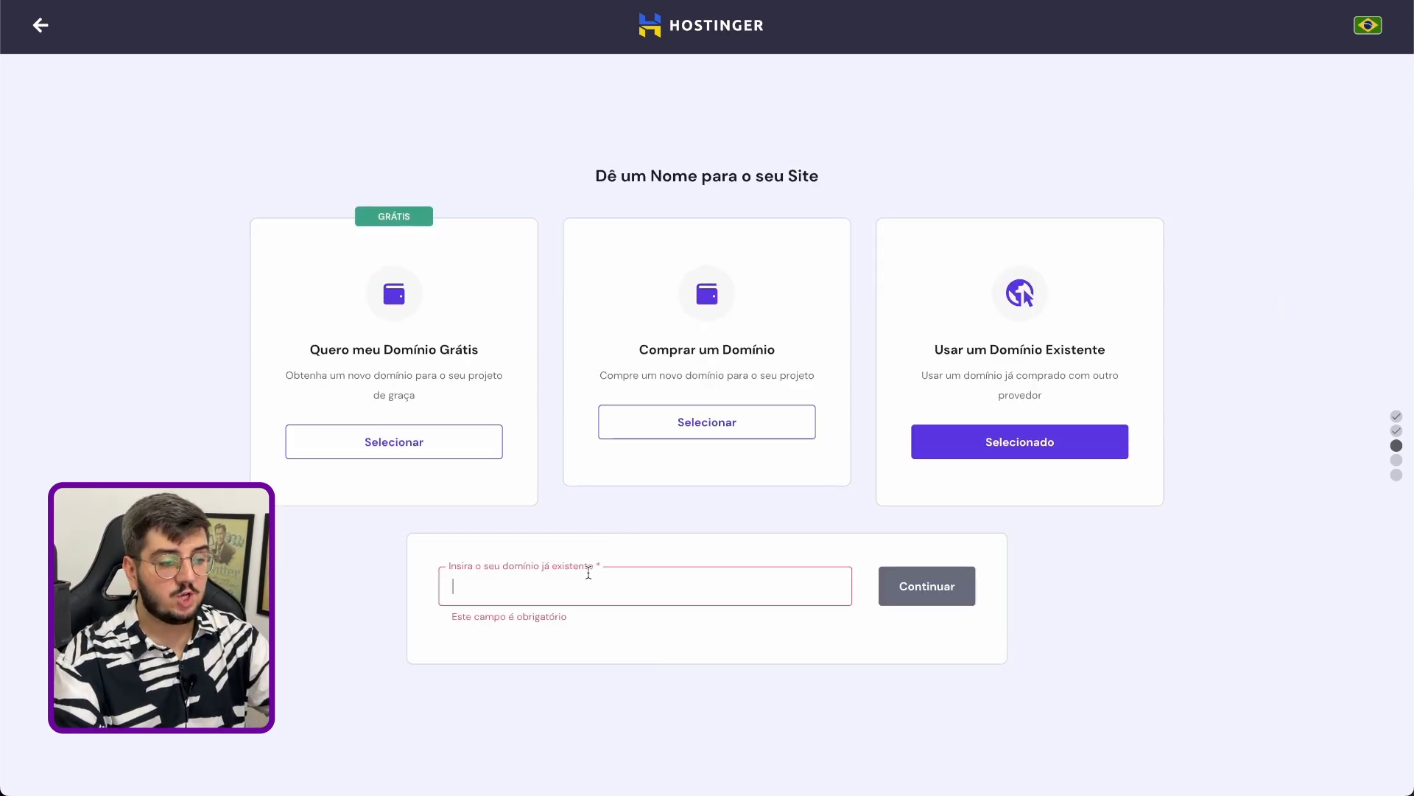
pyautogui.write('hostinger.cra')
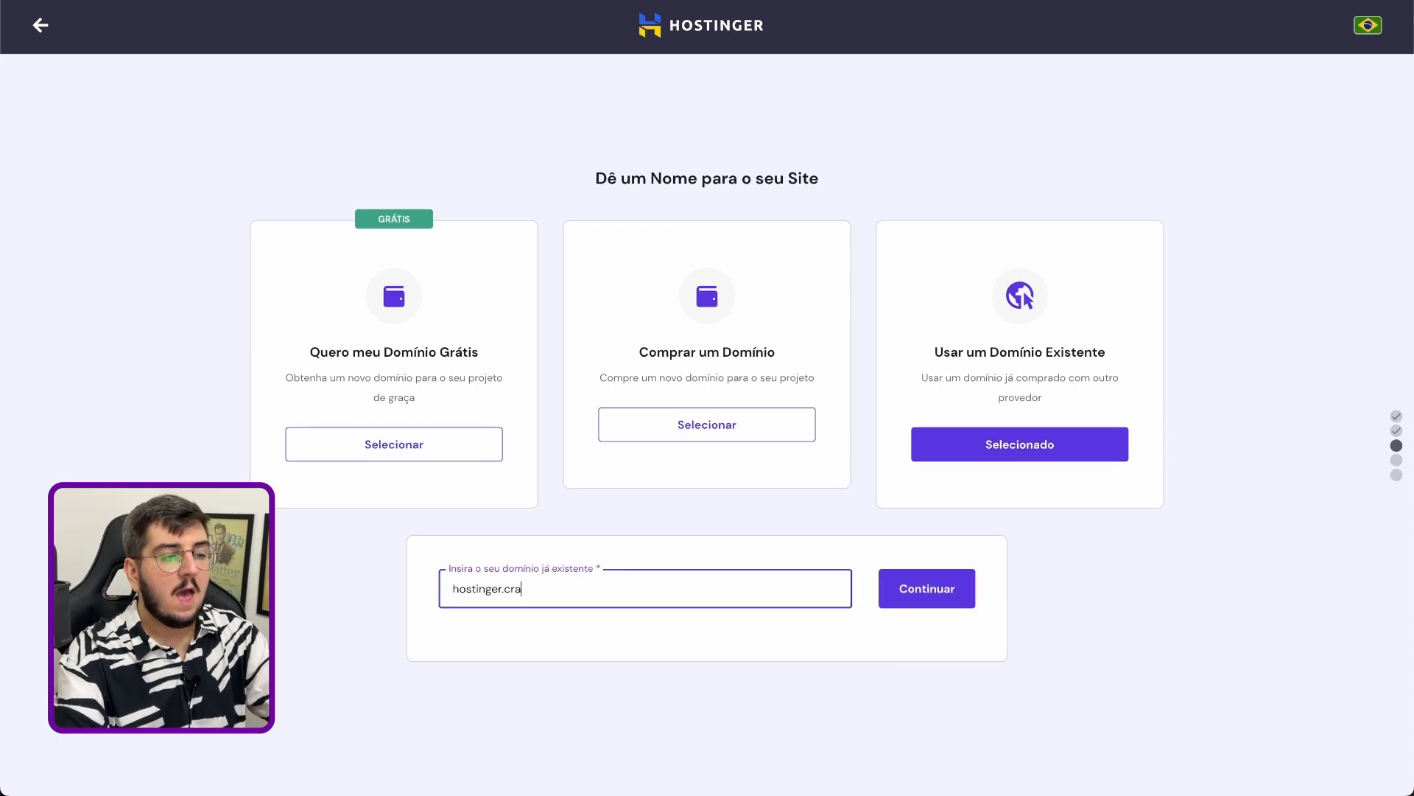
pyautogui.write('veiro.com.br')
pyautogui.click(903, 595)
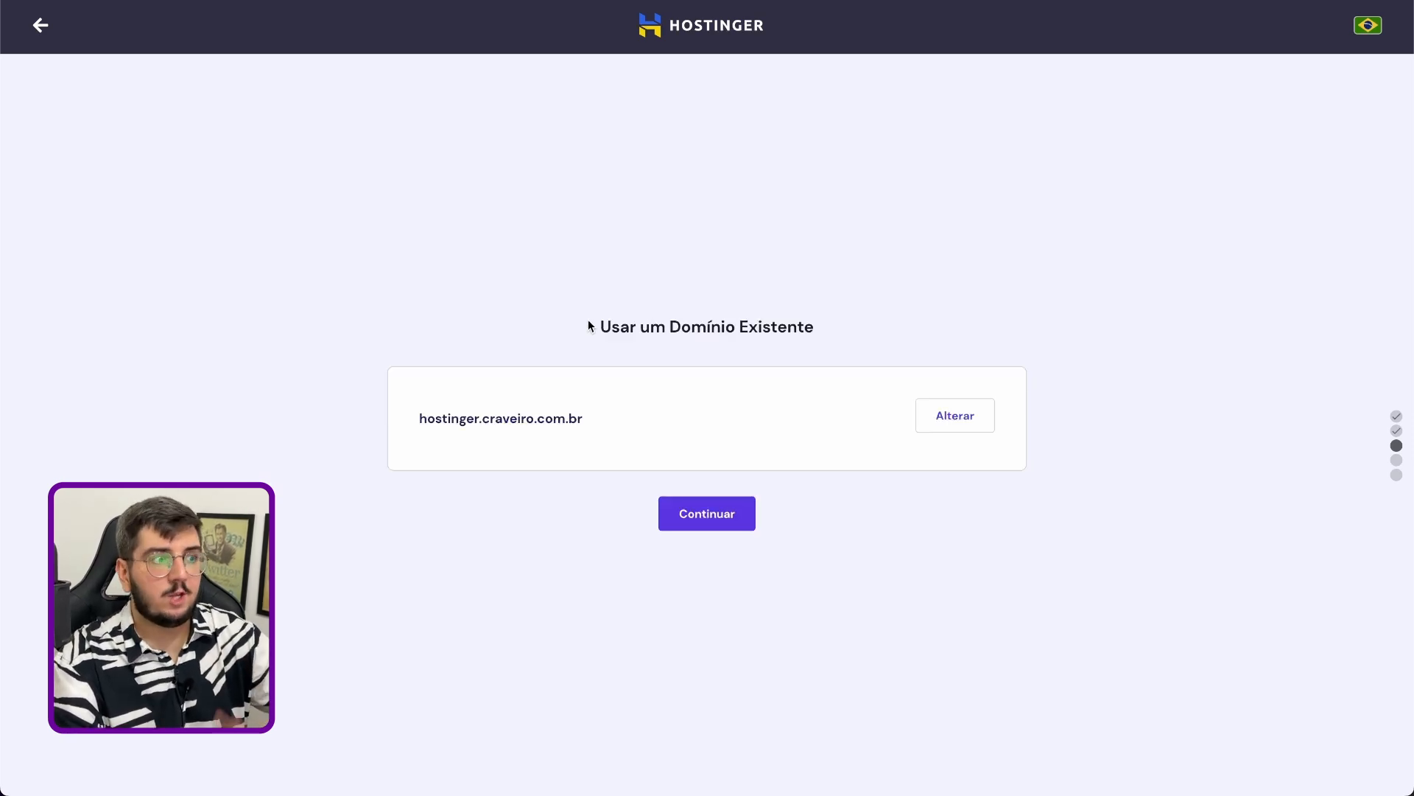
pyautogui.click(741, 509)
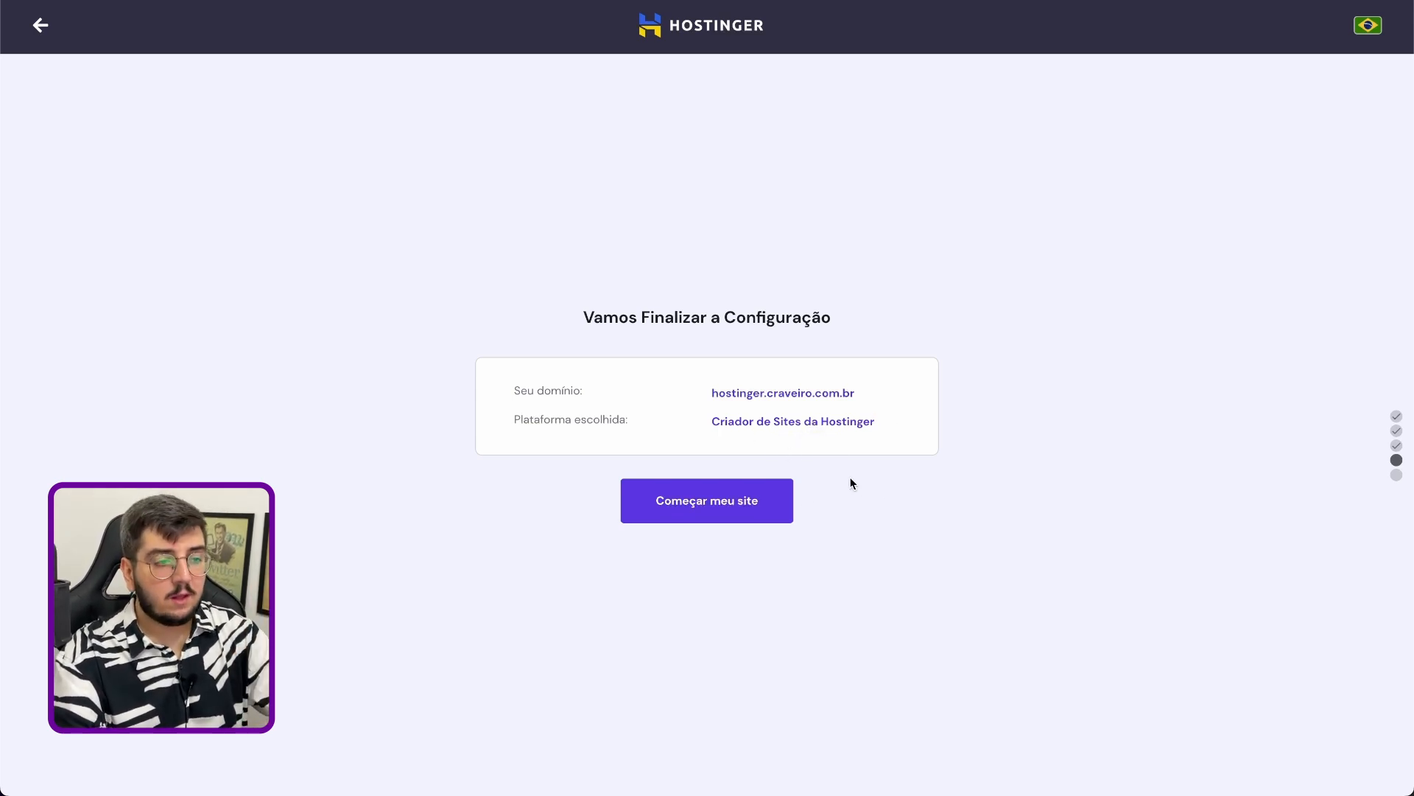
pyautogui.click(777, 499)
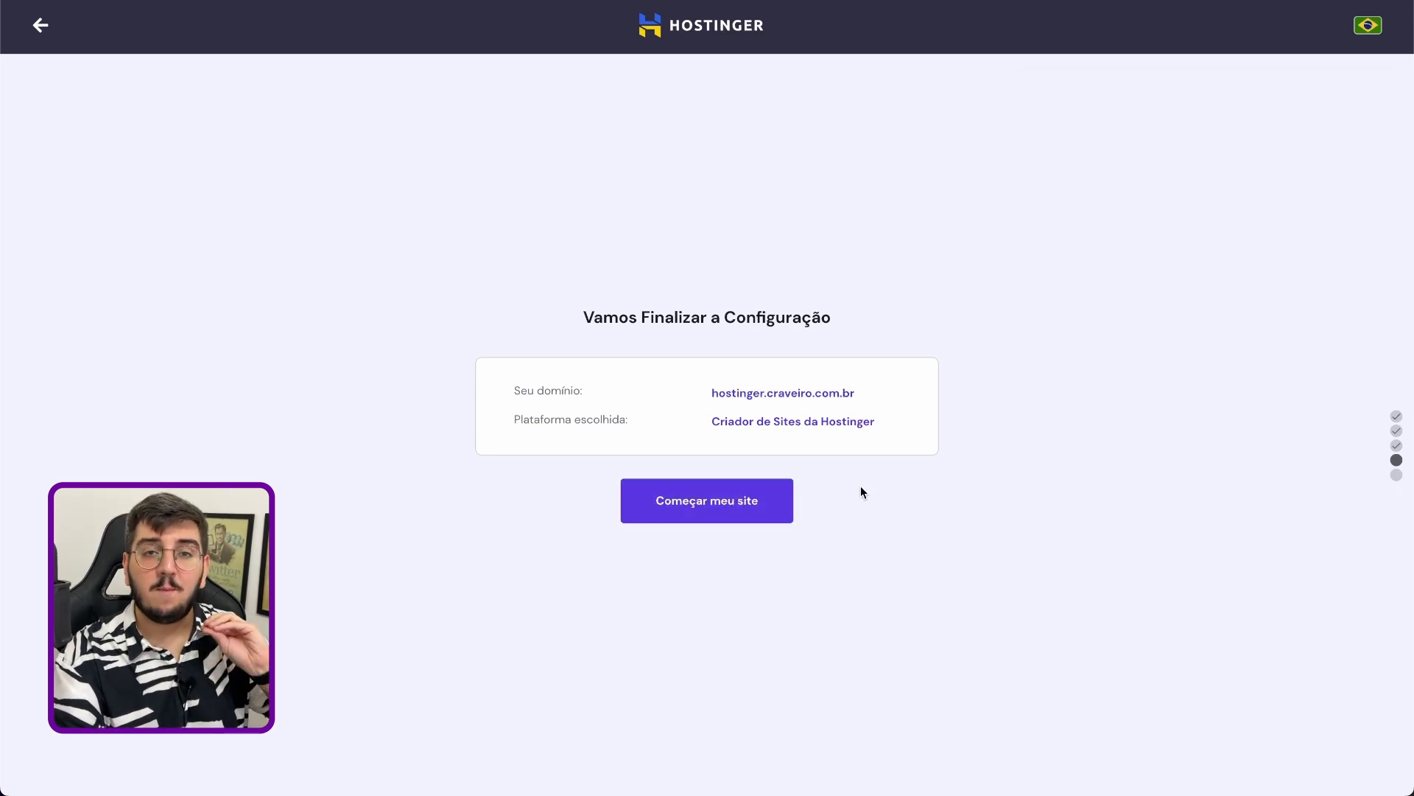
pyautogui.click(672, 504)
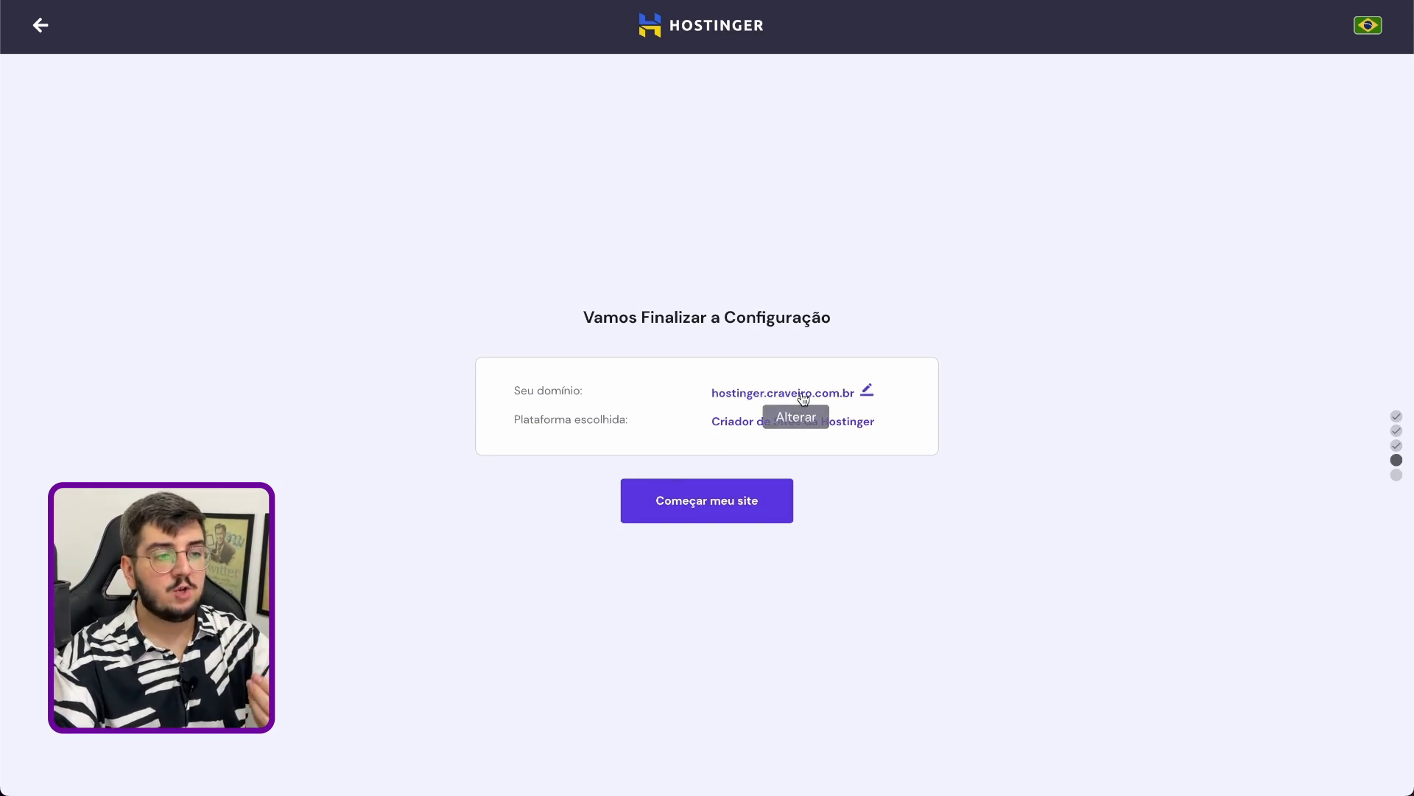
# Reopen the site's domain choice, switch to the free domain option and set the extension to .com.br
pyautogui.click(867, 391)
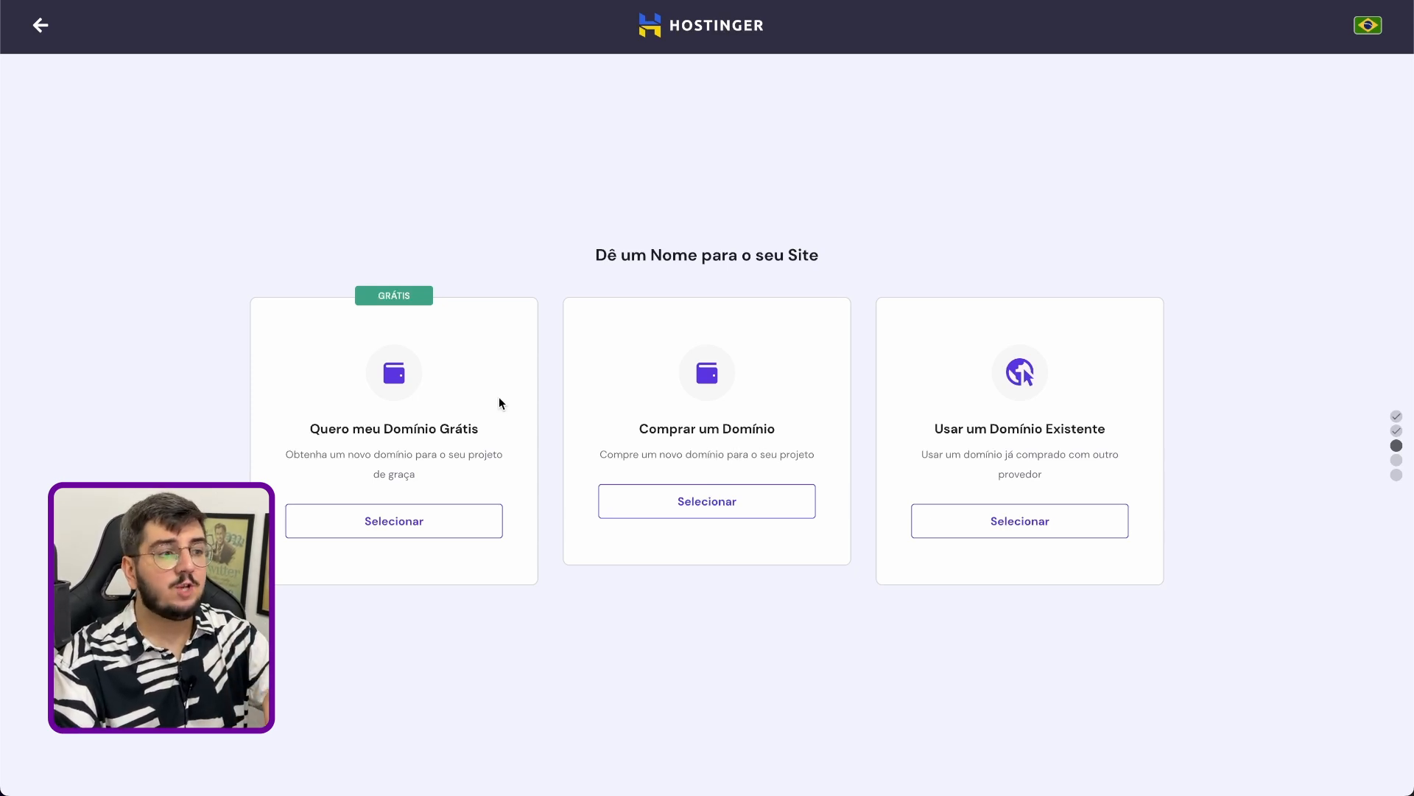
pyautogui.click(435, 514)
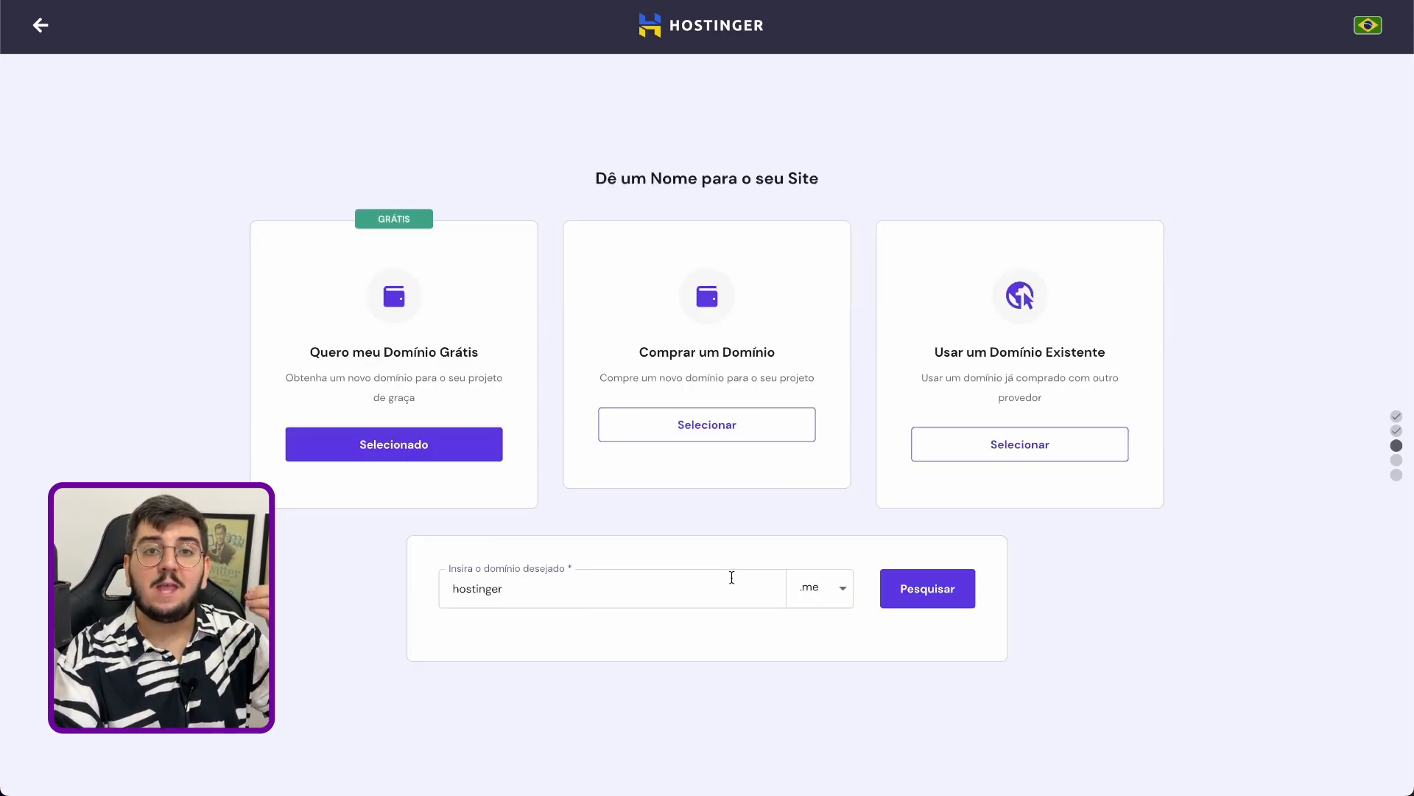
pyautogui.click(845, 590)
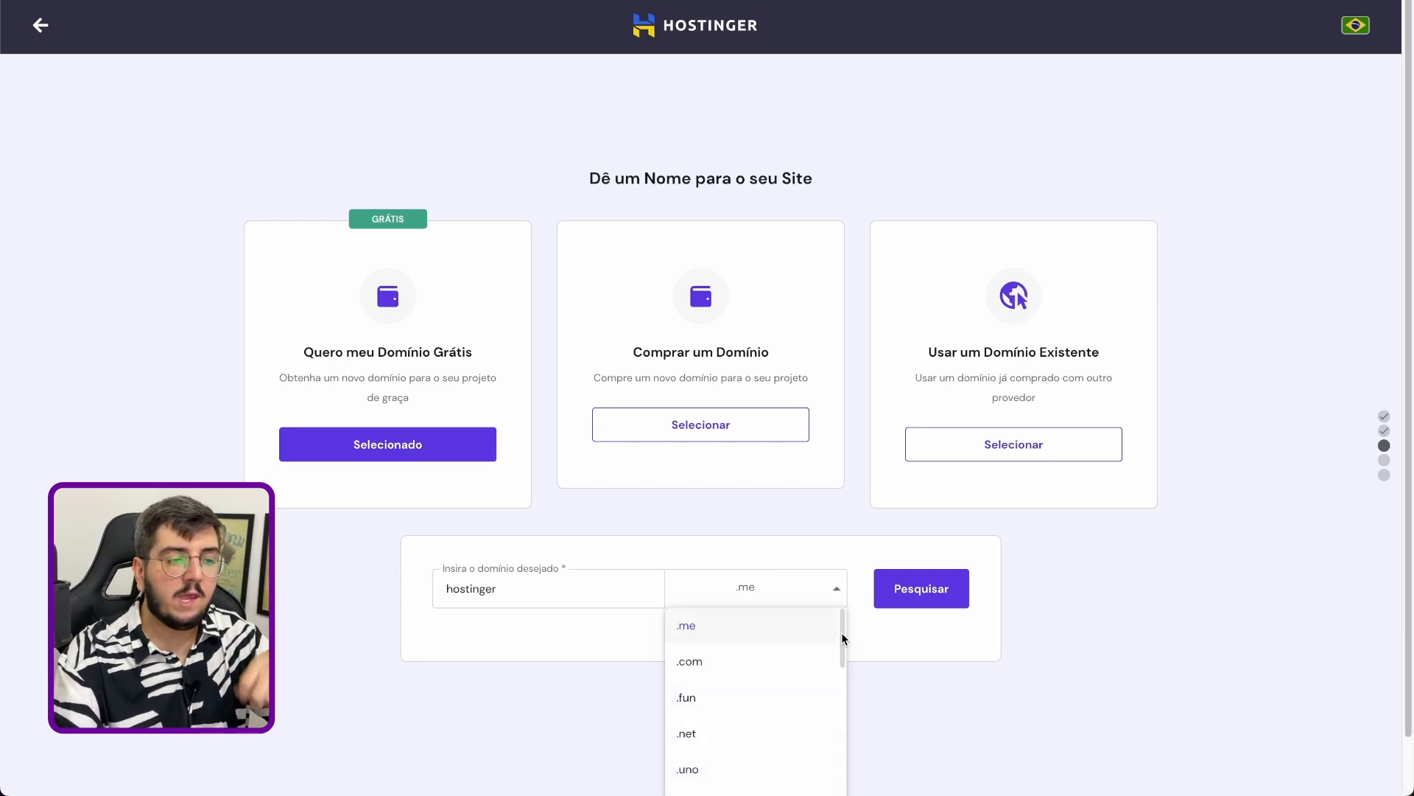
pyautogui.moveTo(845, 638); pyautogui.dragTo(841, 708)
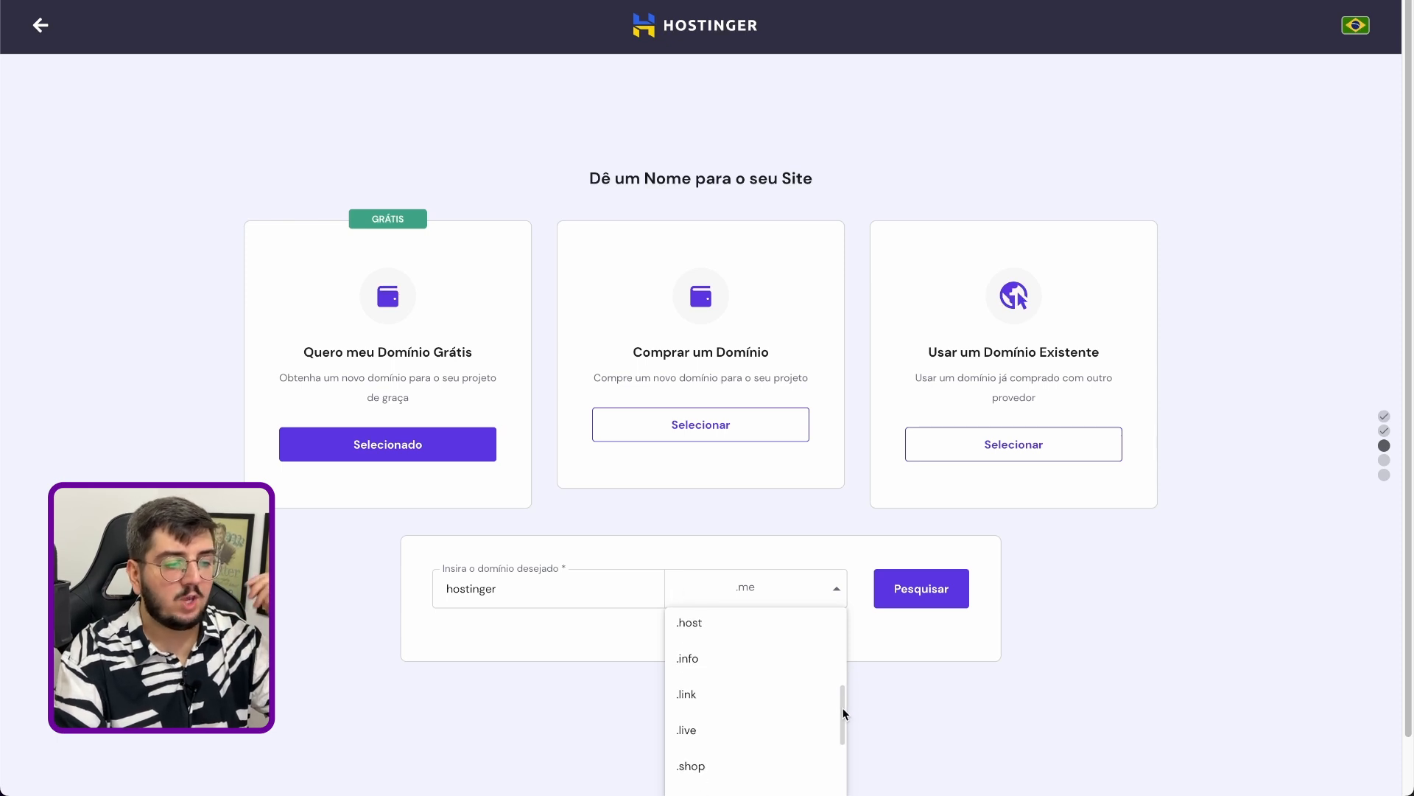
pyautogui.scroll(-2, 811, 704)
pyautogui.scroll(-3, 799, 685)
pyautogui.scroll(-3, 788, 691)
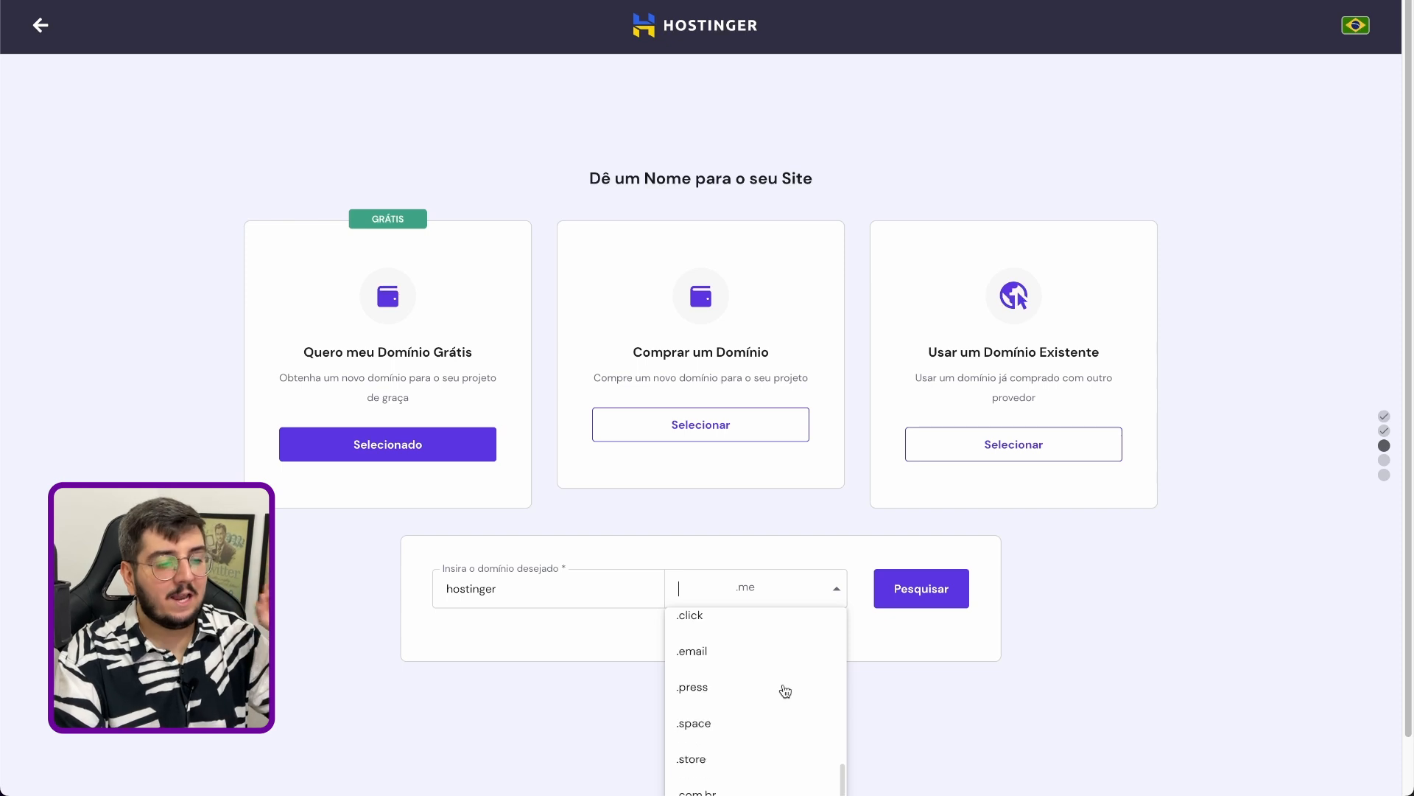
pyautogui.scroll(-2, 785, 691)
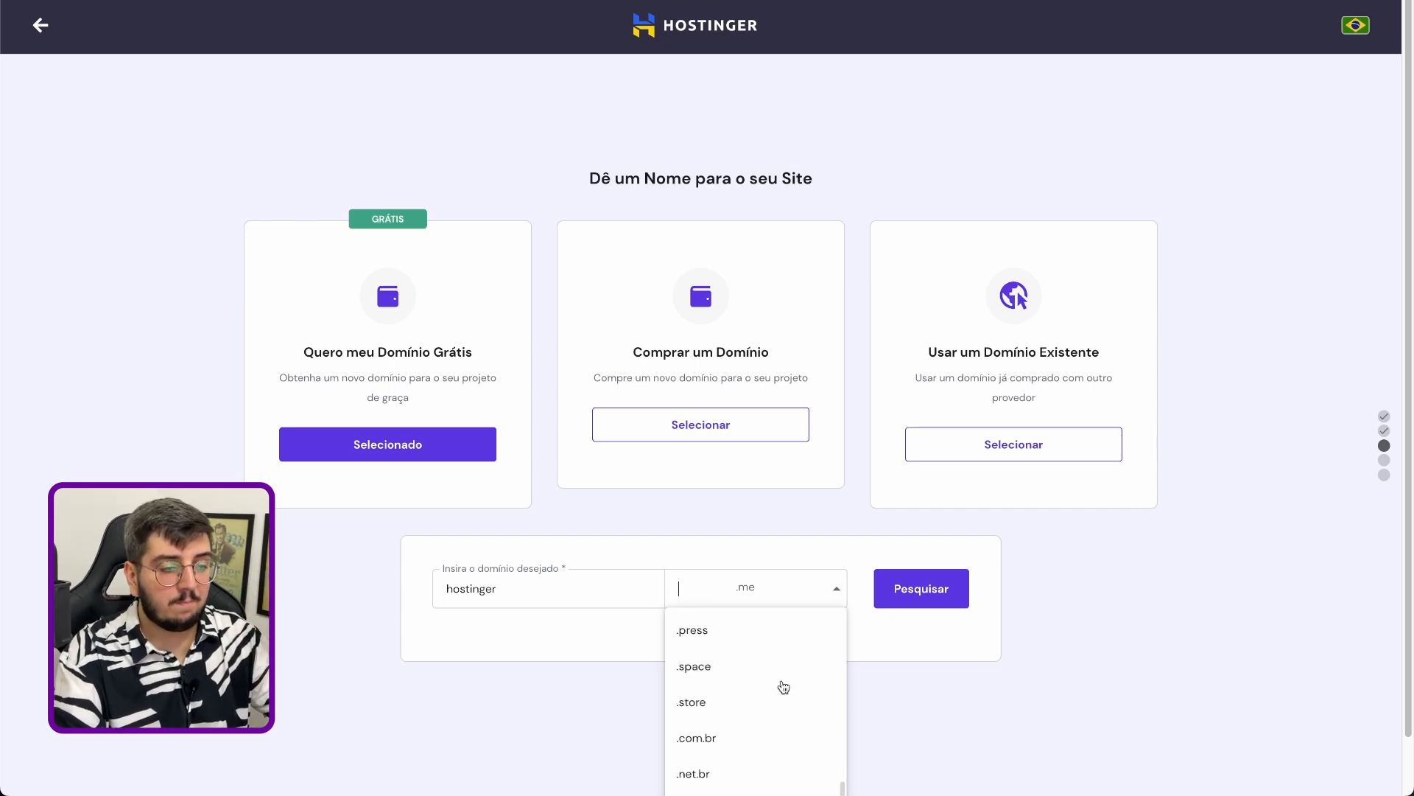
pyautogui.scroll(-3, 731, 711)
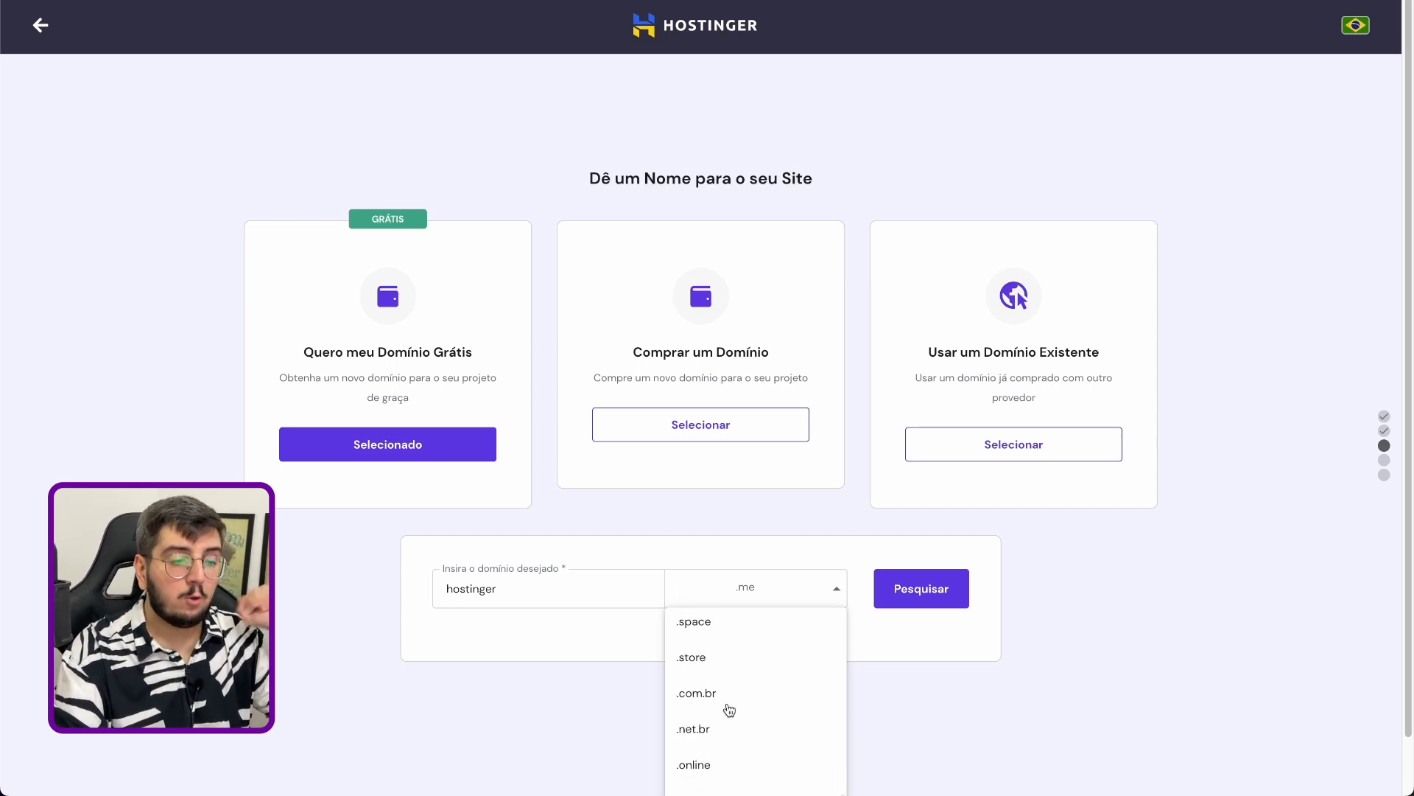
pyautogui.scroll(-1, 837, 718)
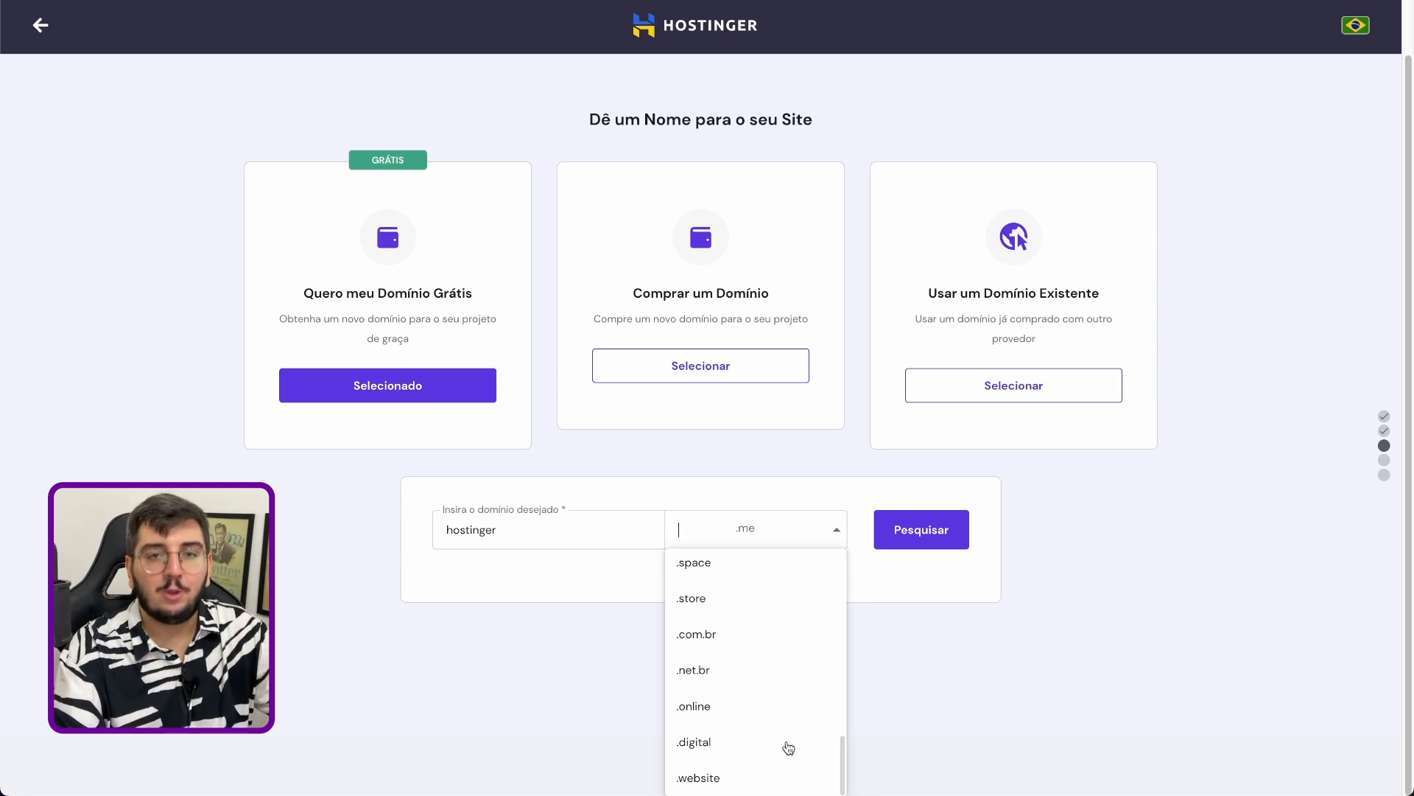
pyautogui.scroll(1, 714, 654)
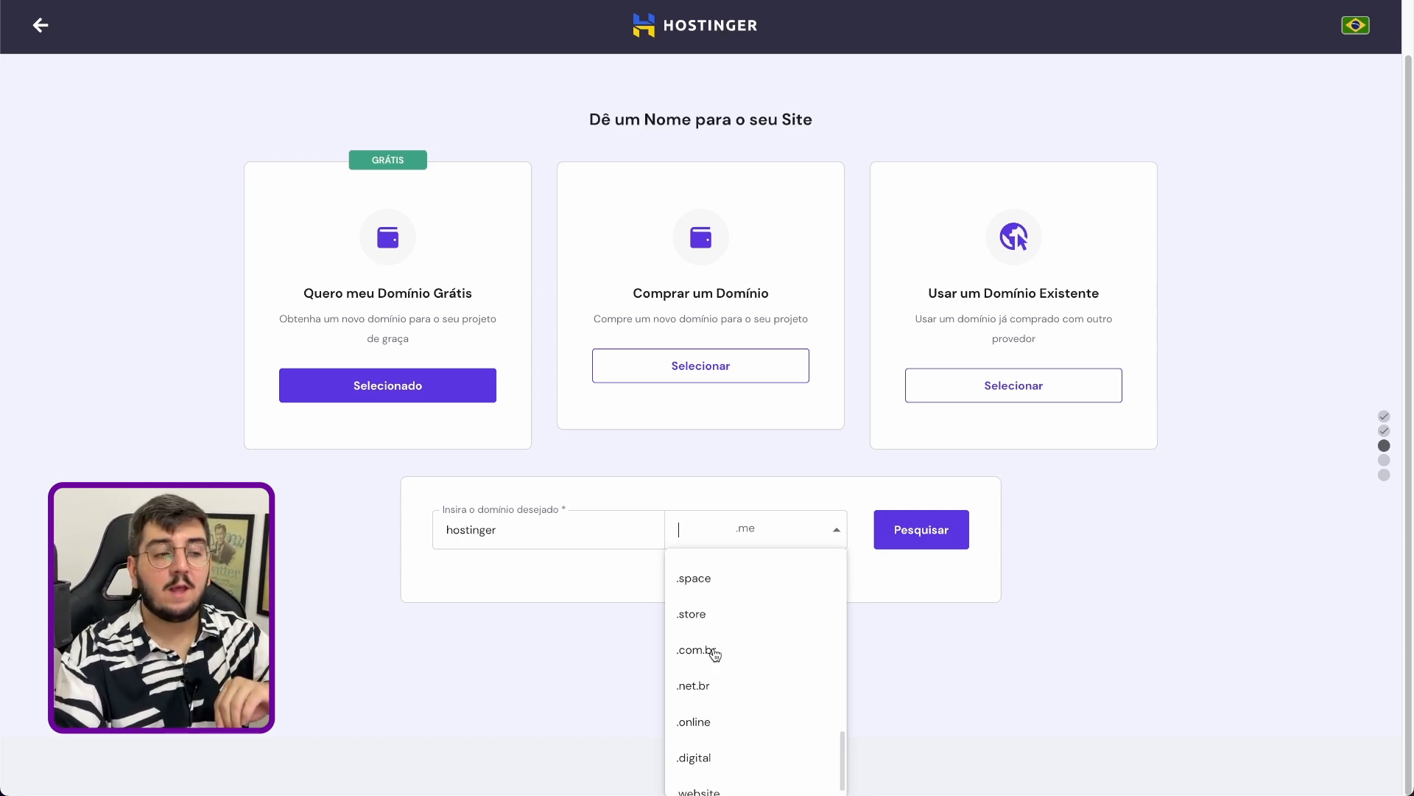
pyautogui.click(714, 654)
# Search for the domain name hostinger-diolinux, accept it as the site's free domain and start building the site
pyautogui.doubleClick(614, 586)
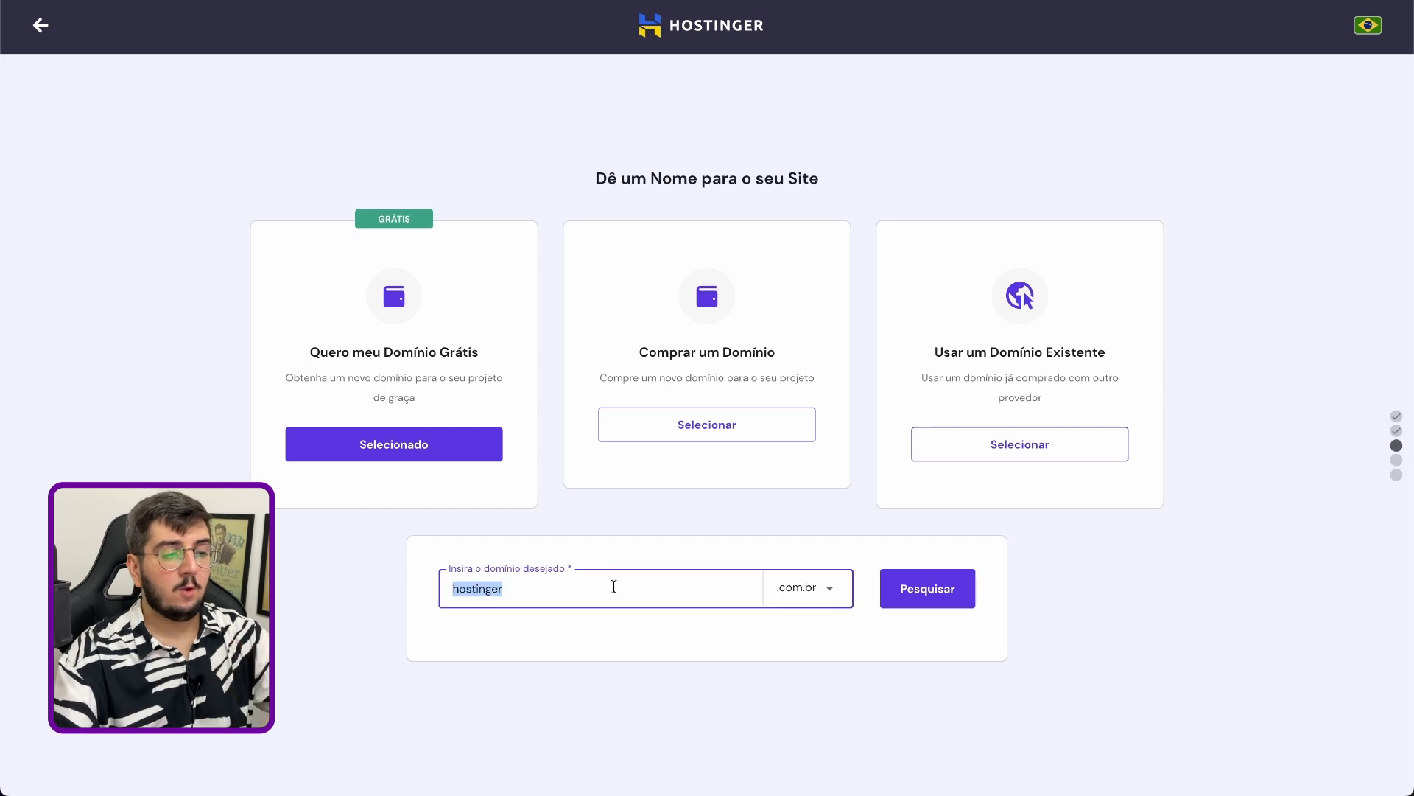
pyautogui.write('hostinger-d')
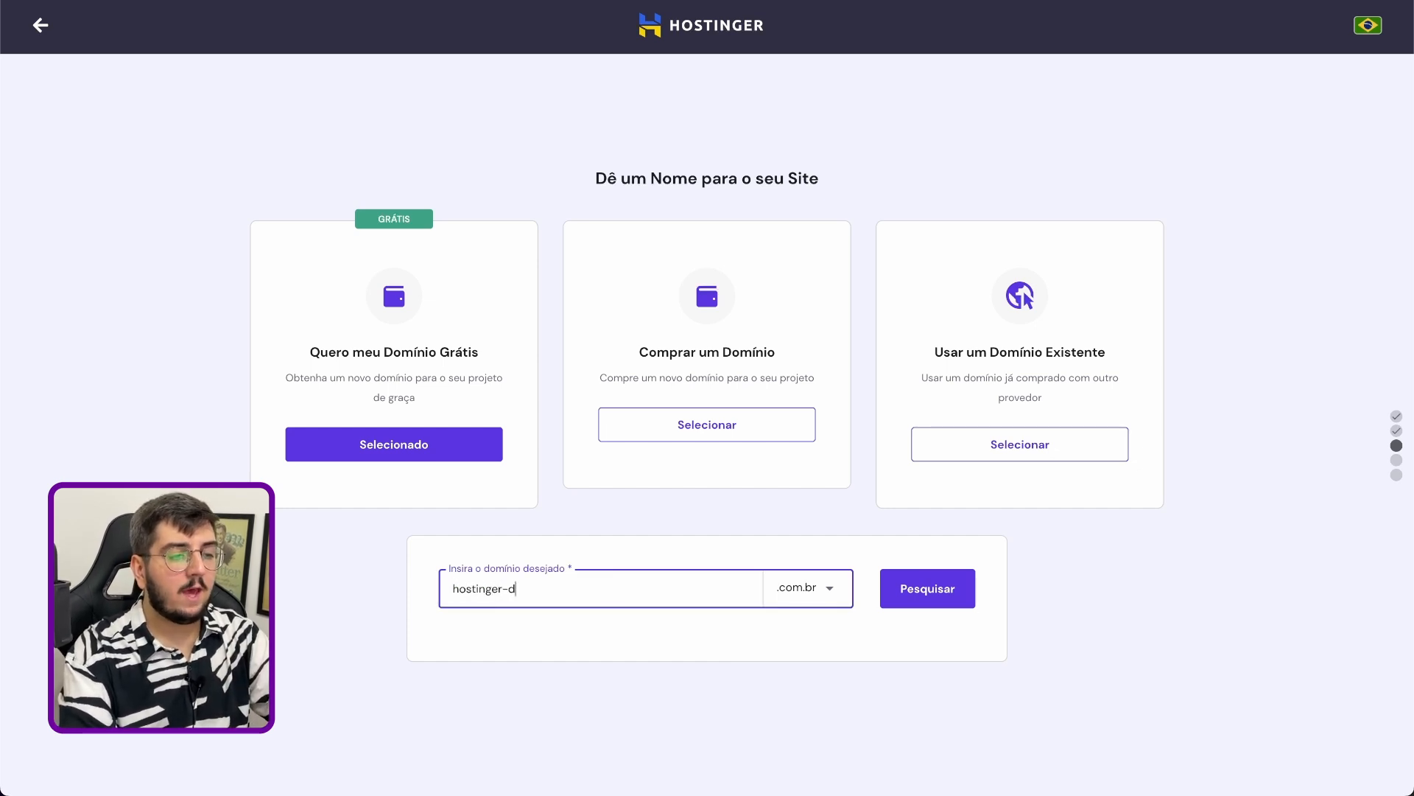
pyautogui.write('iolinux')
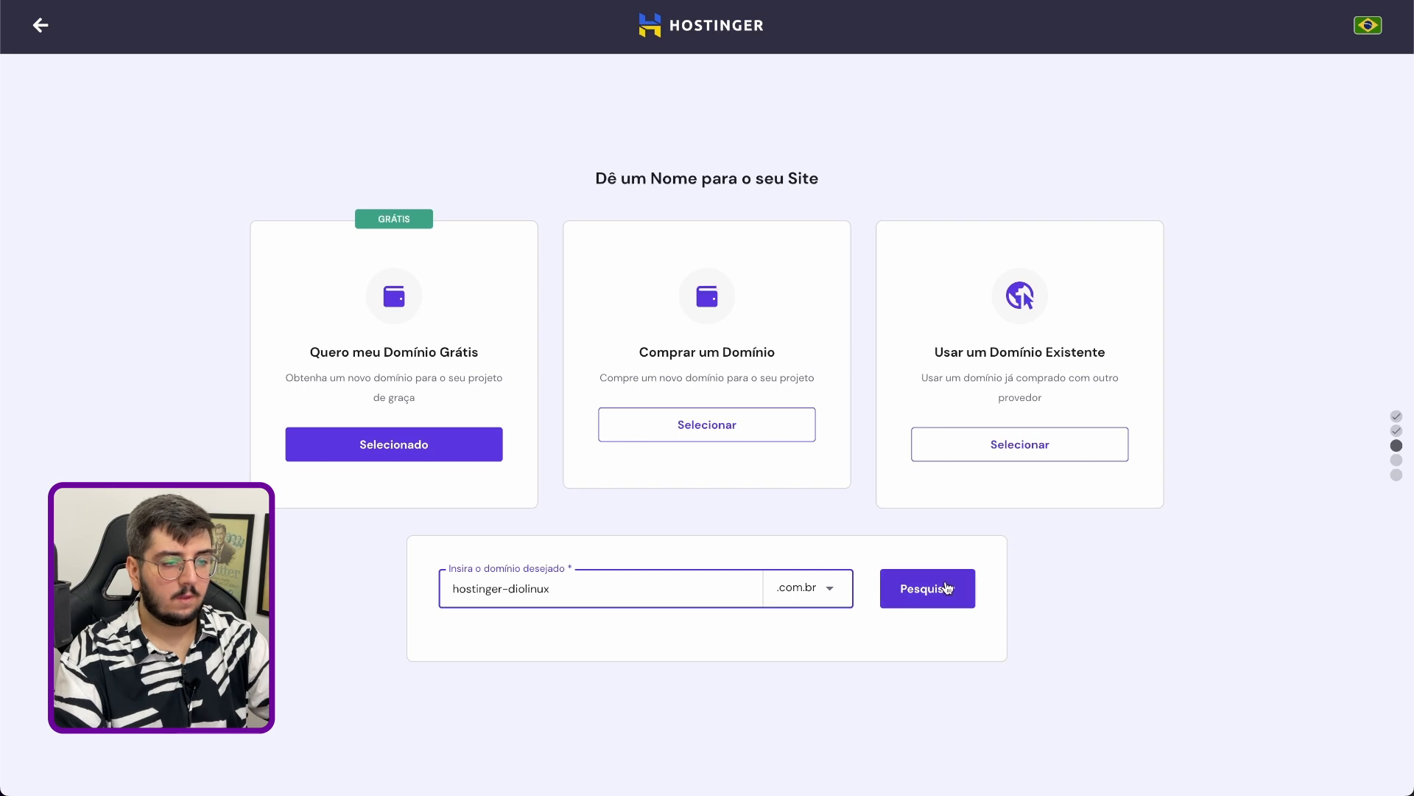
pyautogui.click(914, 587)
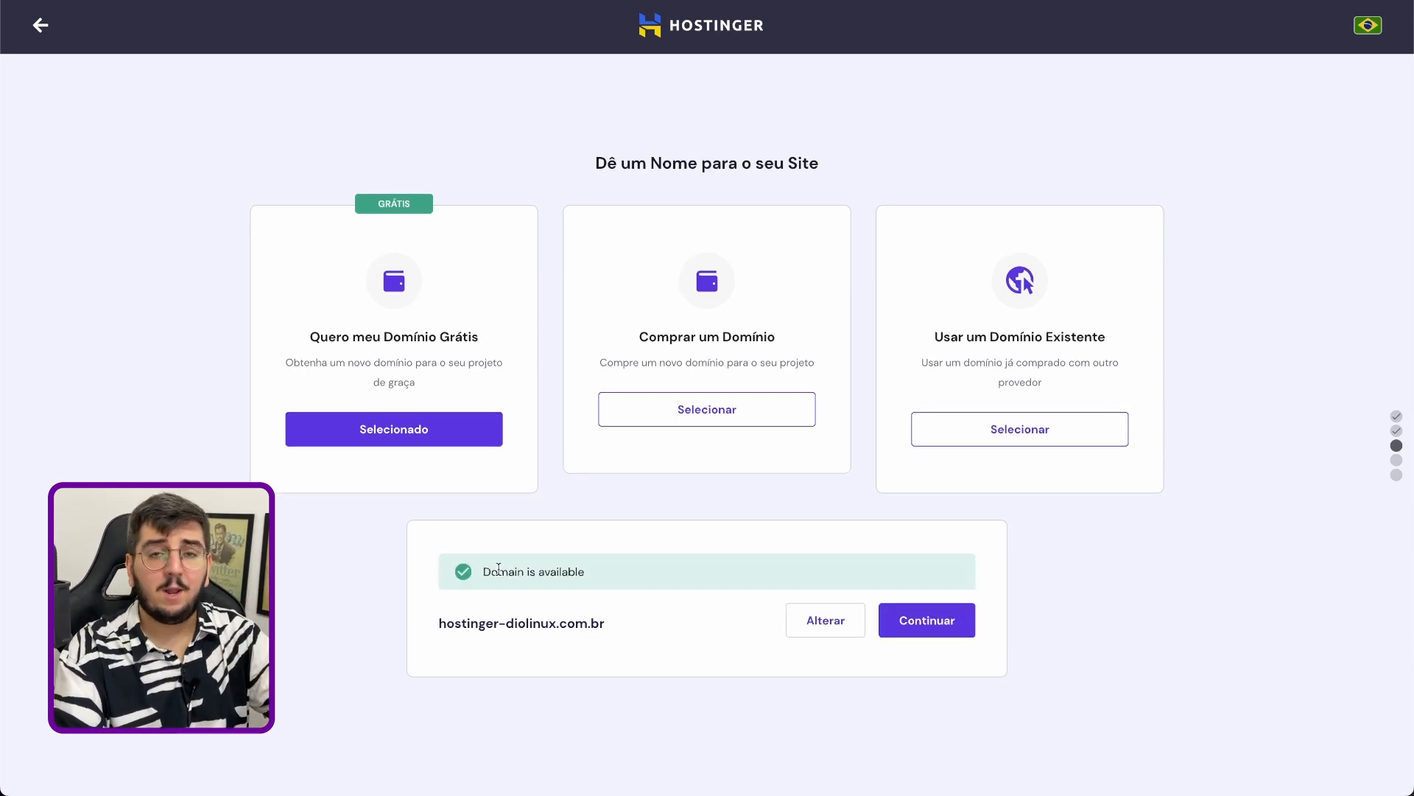
pyautogui.click(924, 619)
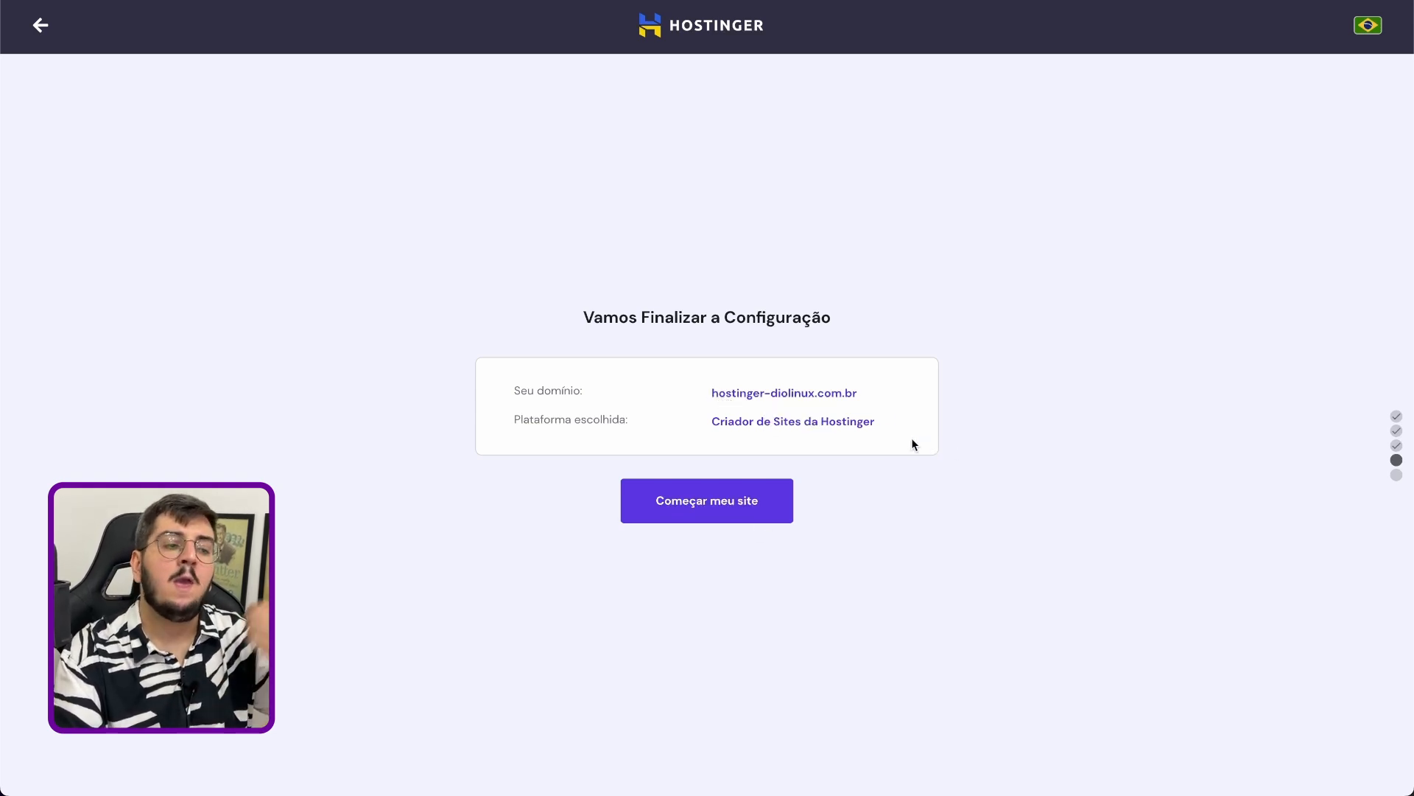
pyautogui.click(748, 504)
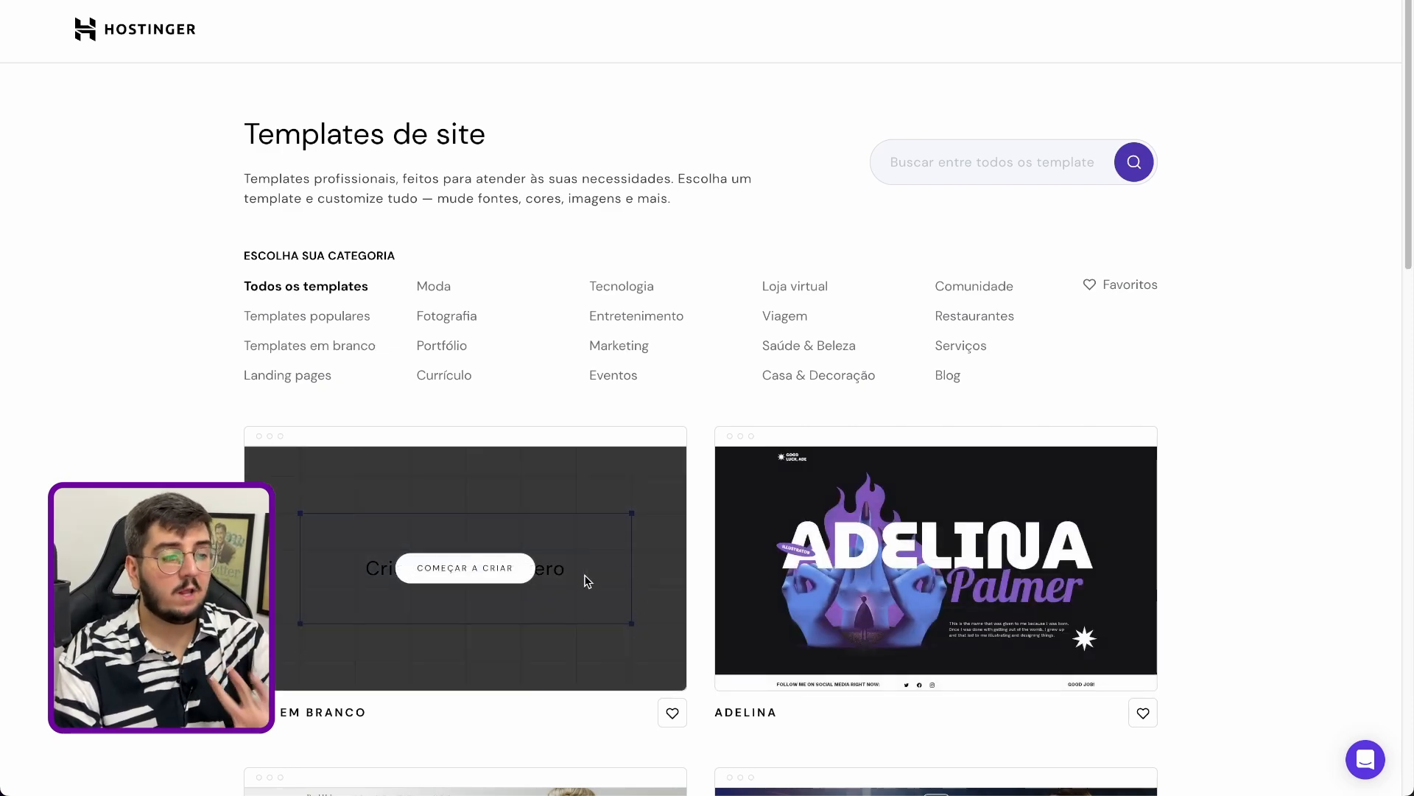
# Filter the site templates to the Portfólio category
pyautogui.scroll(-2, 584, 577)
pyautogui.scroll(2, 608, 609)
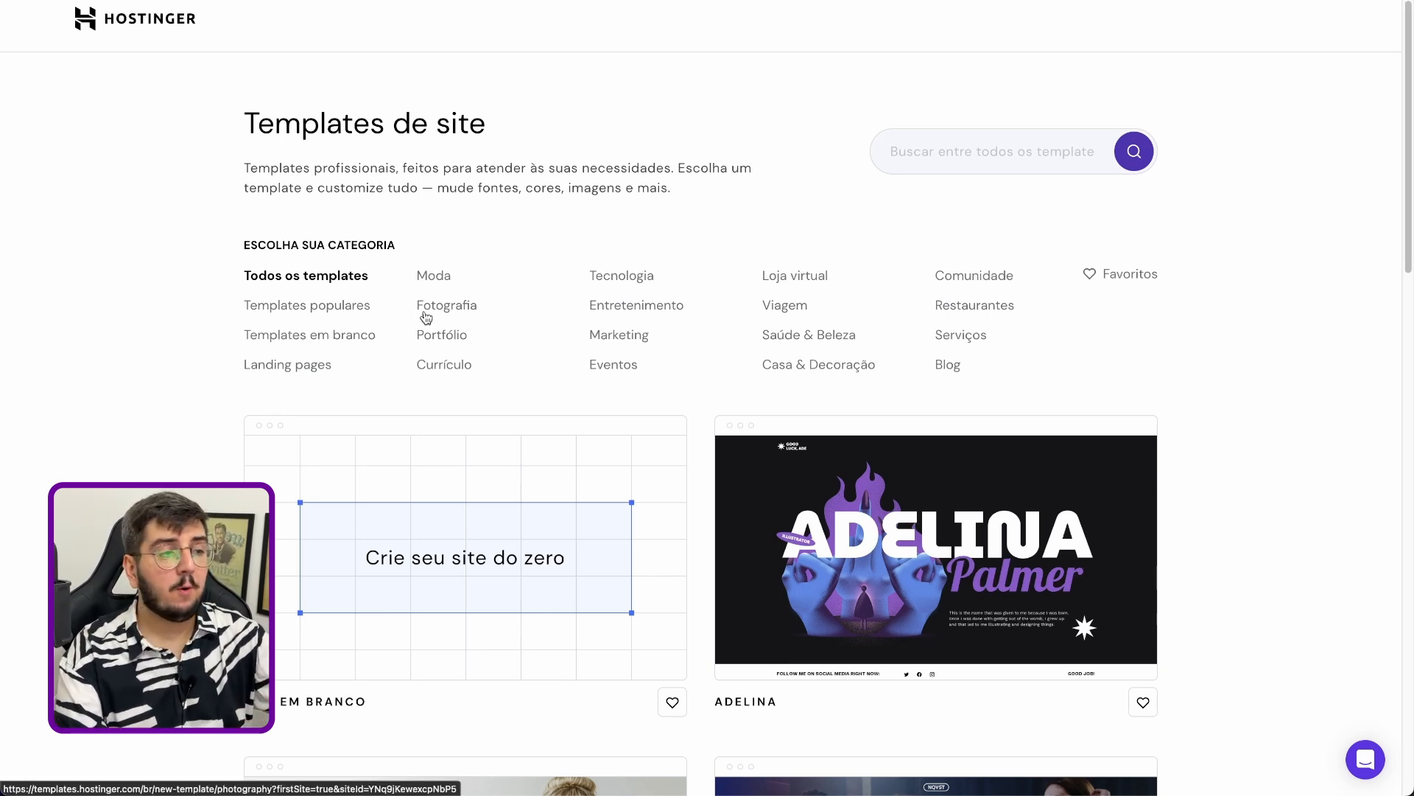
pyautogui.click(453, 336)
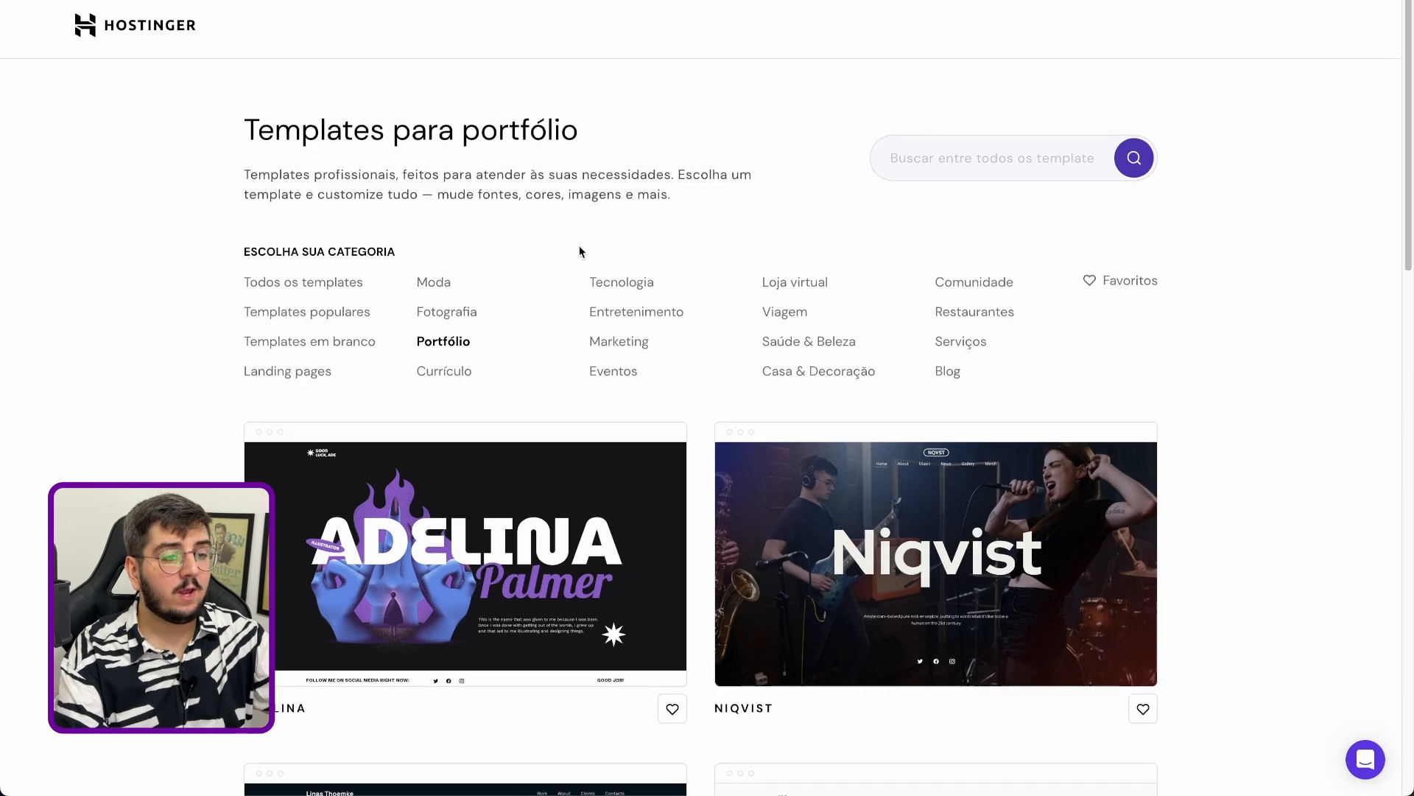
# Look through the portfolio templates and open the preview of the Linas template
pyautogui.scroll(-3, 578, 258)
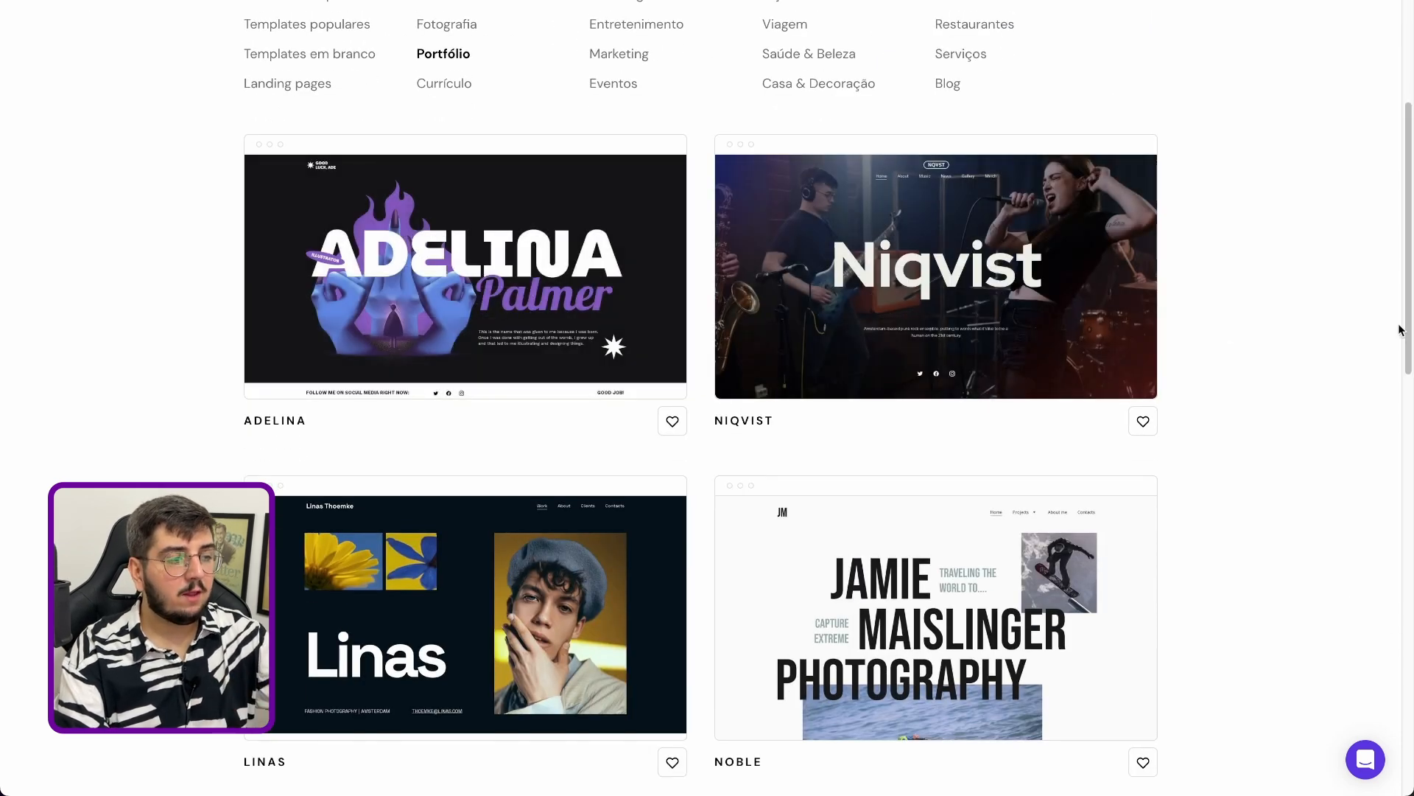
pyautogui.scroll(-1, 1360, 314)
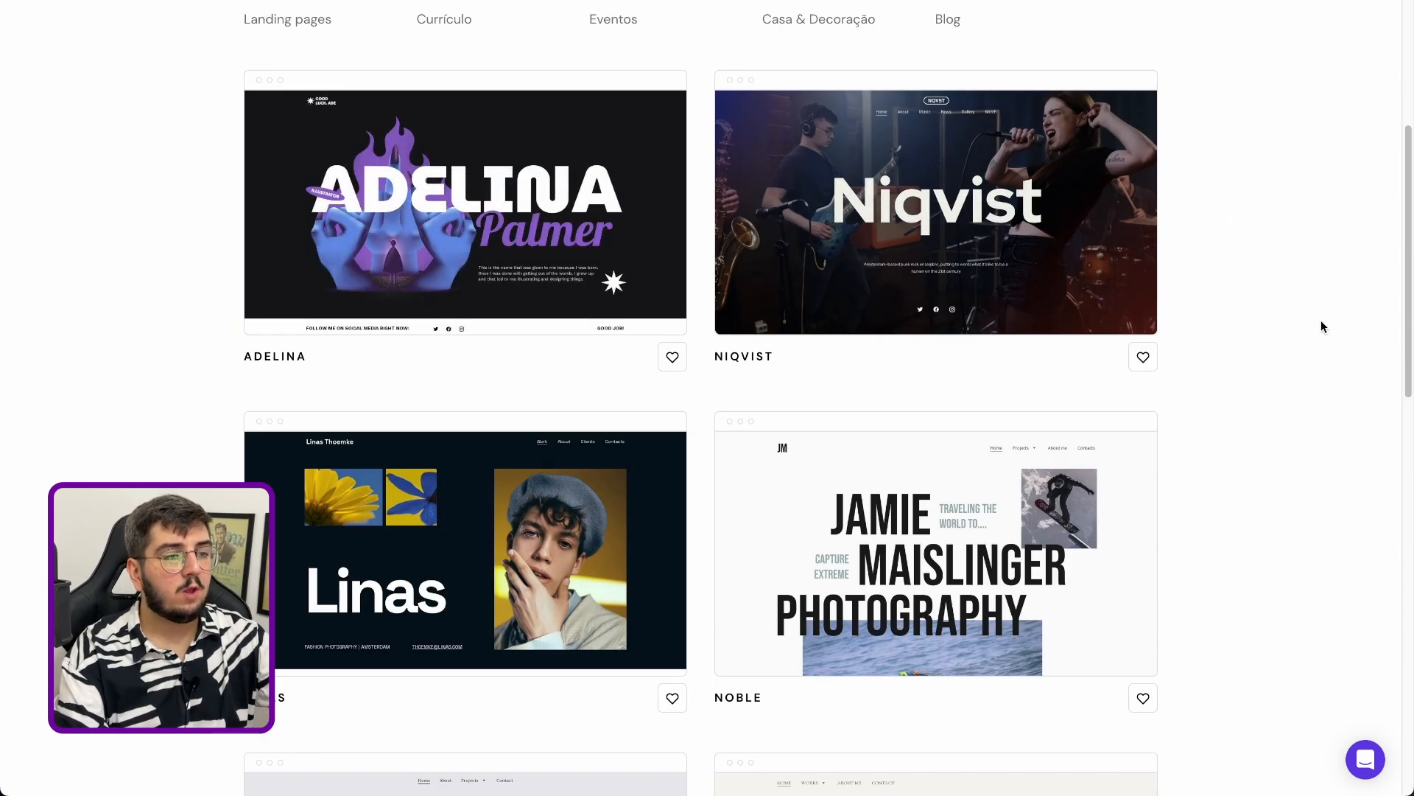
pyautogui.scroll(-2, 1320, 317)
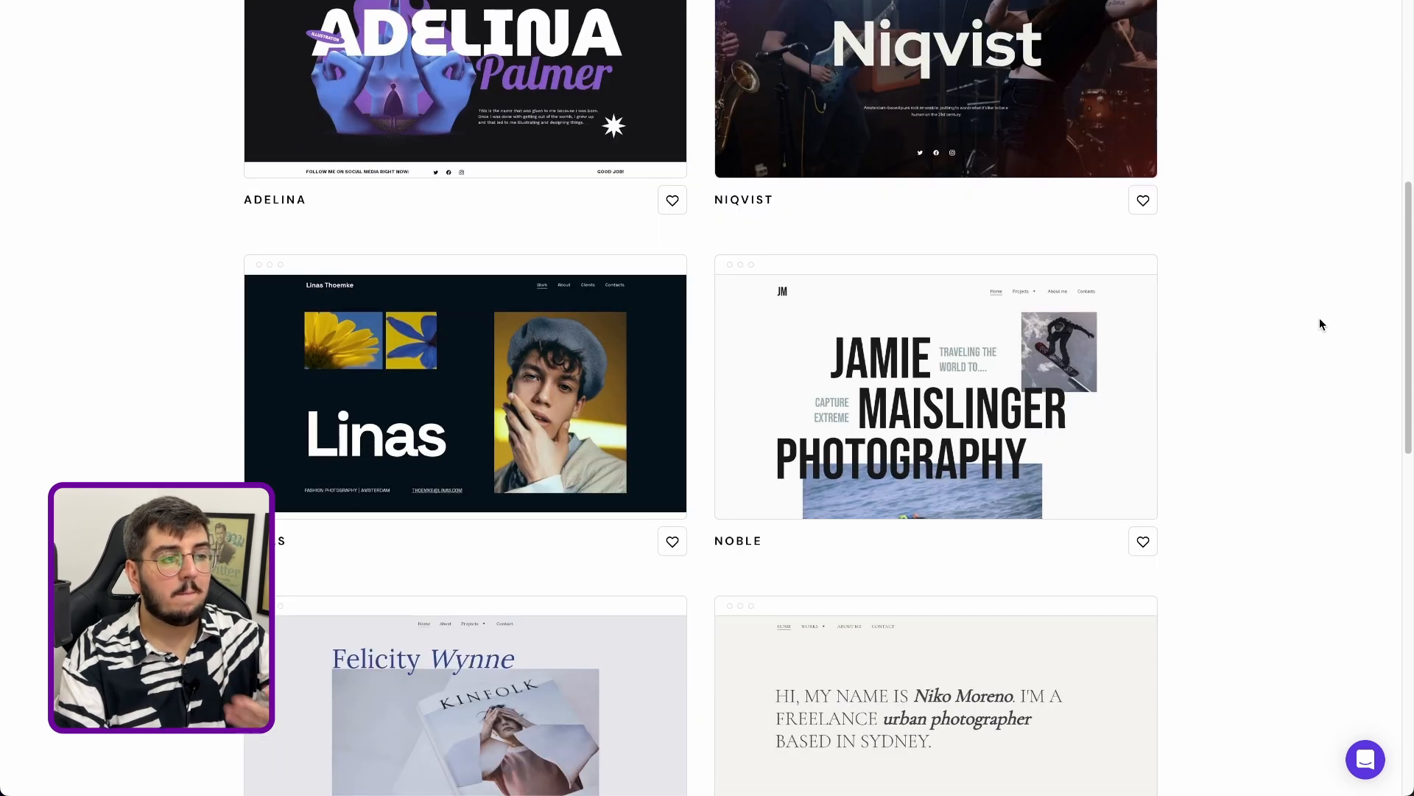
pyautogui.scroll(-3, 1319, 322)
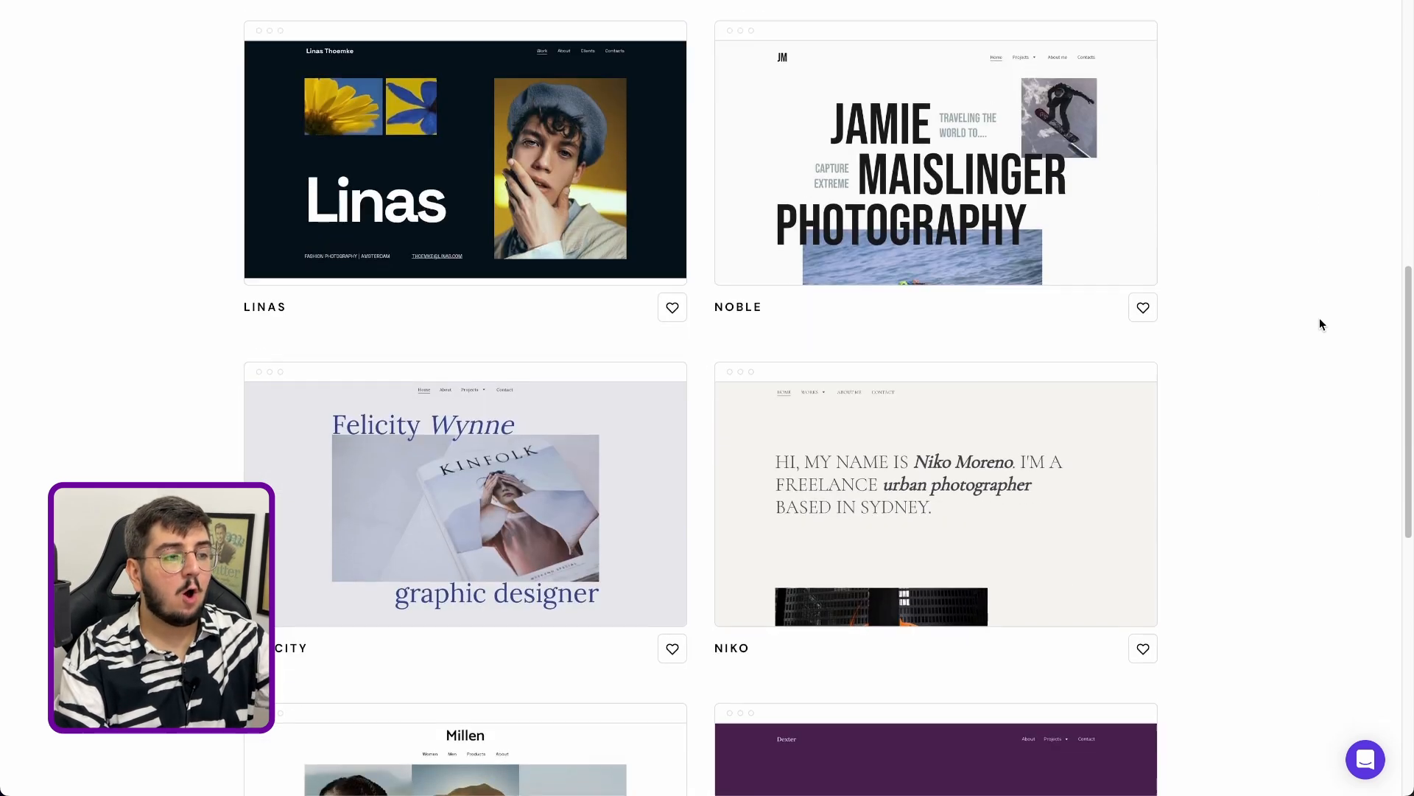
pyautogui.scroll(-3, 1319, 323)
pyautogui.scroll(-7, 1320, 317)
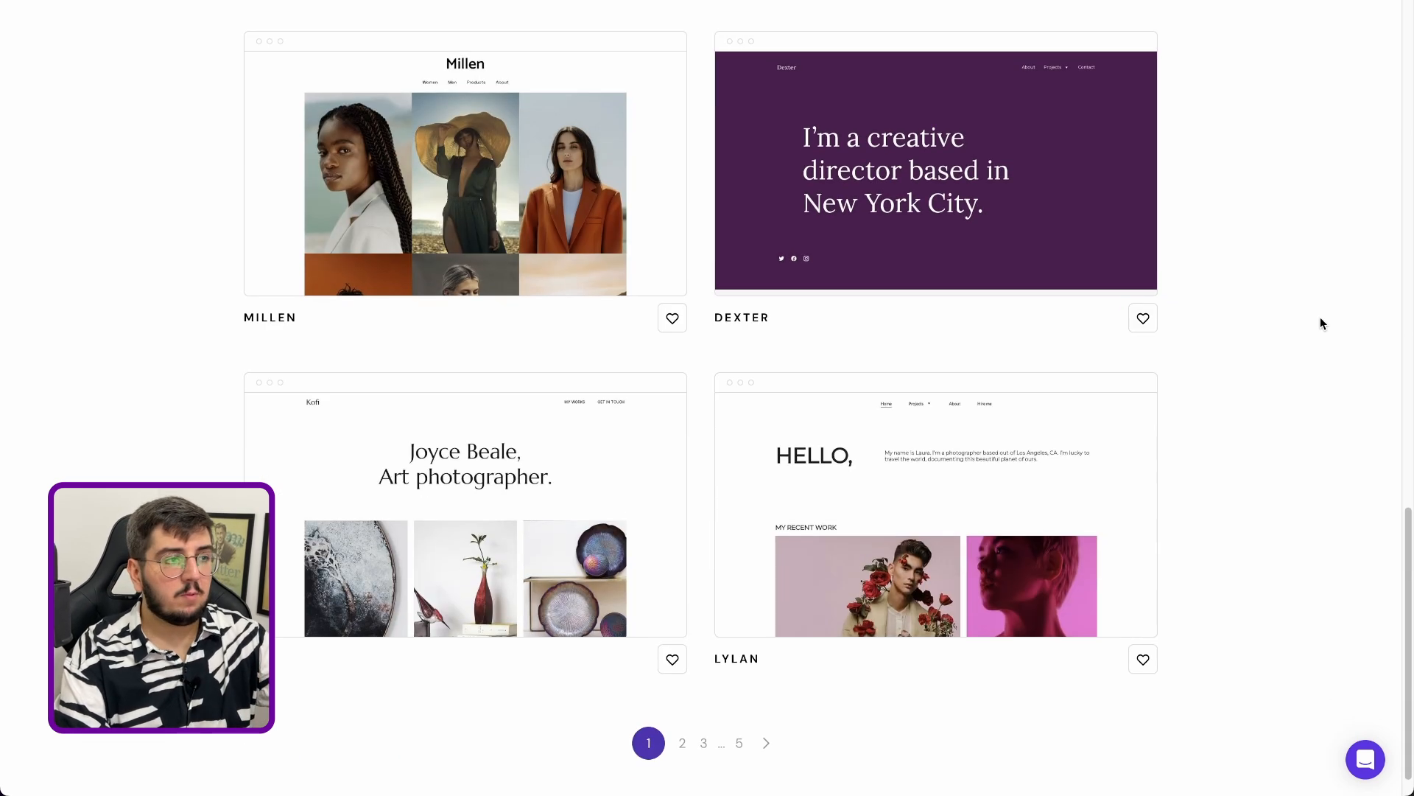
pyautogui.scroll(5, 1320, 317)
pyautogui.scroll(-5, 1320, 339)
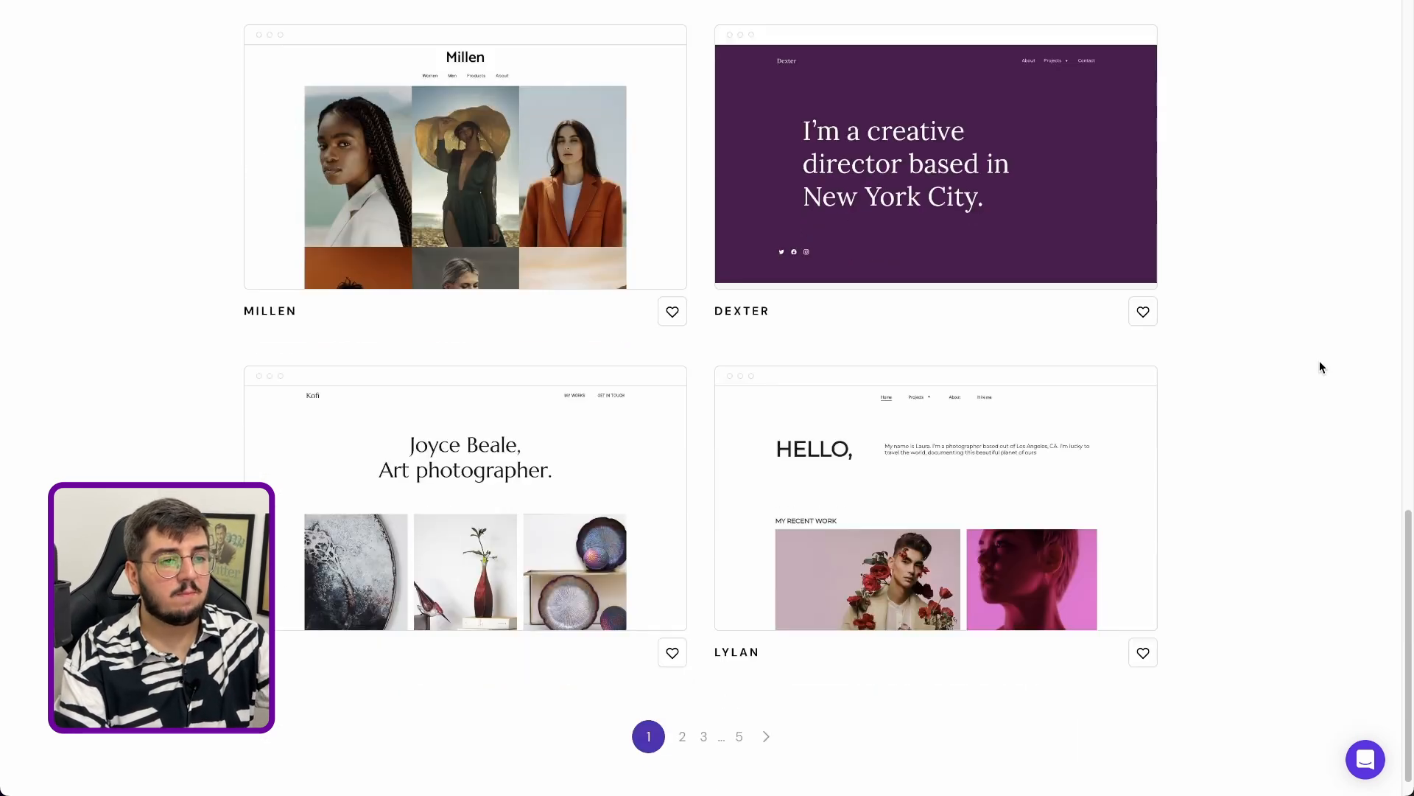
pyautogui.scroll(8, 1320, 366)
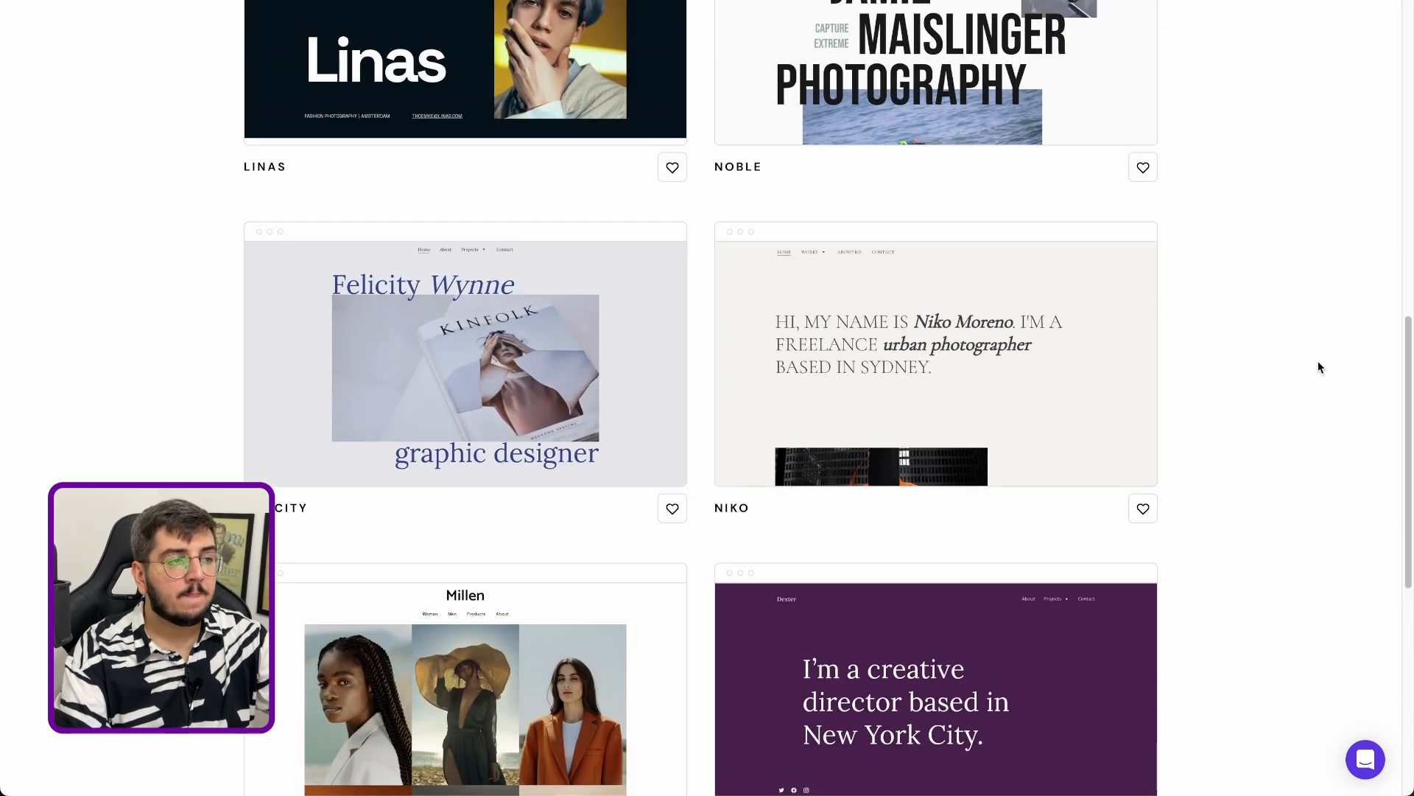
pyautogui.scroll(3, 1319, 367)
pyautogui.moveTo(535, 304)
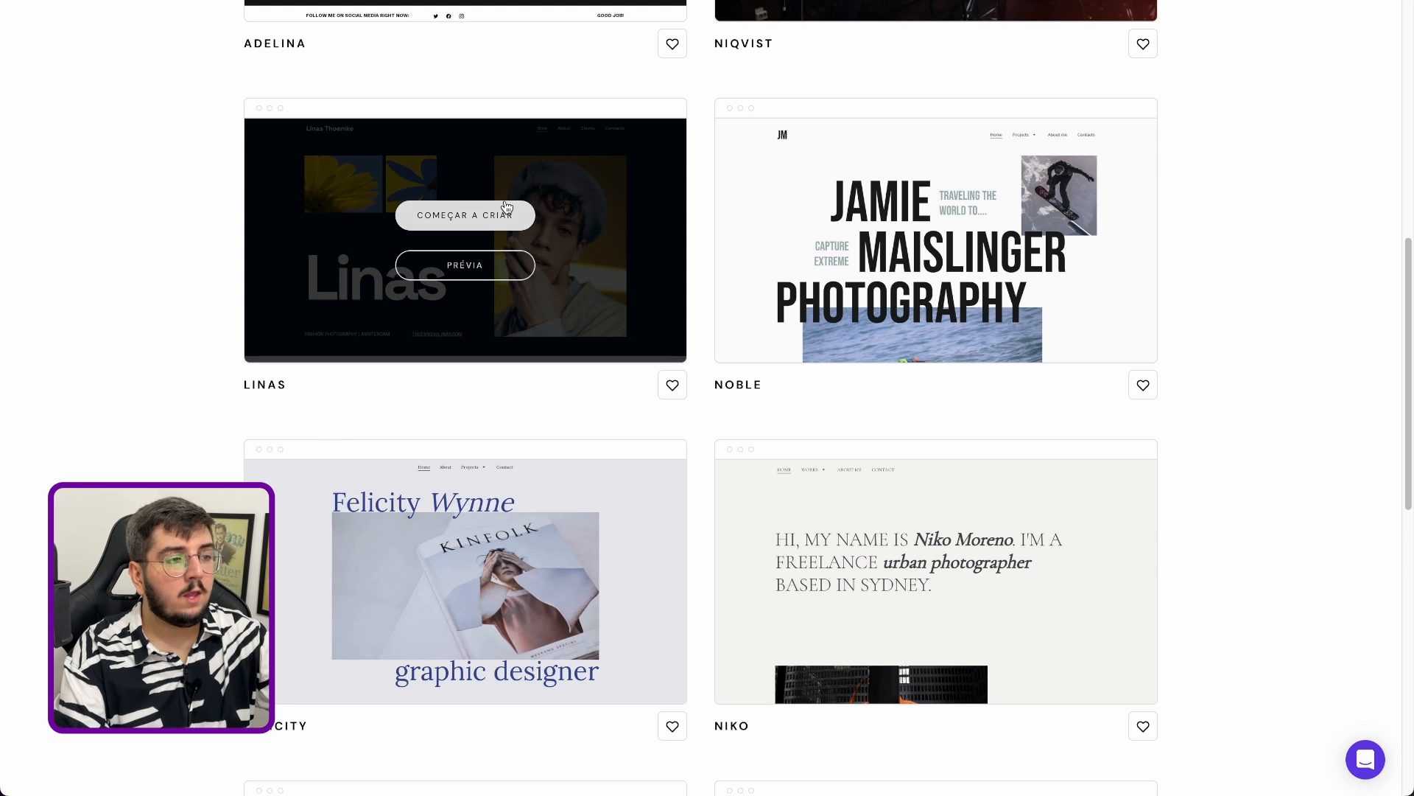
pyautogui.click(499, 269)
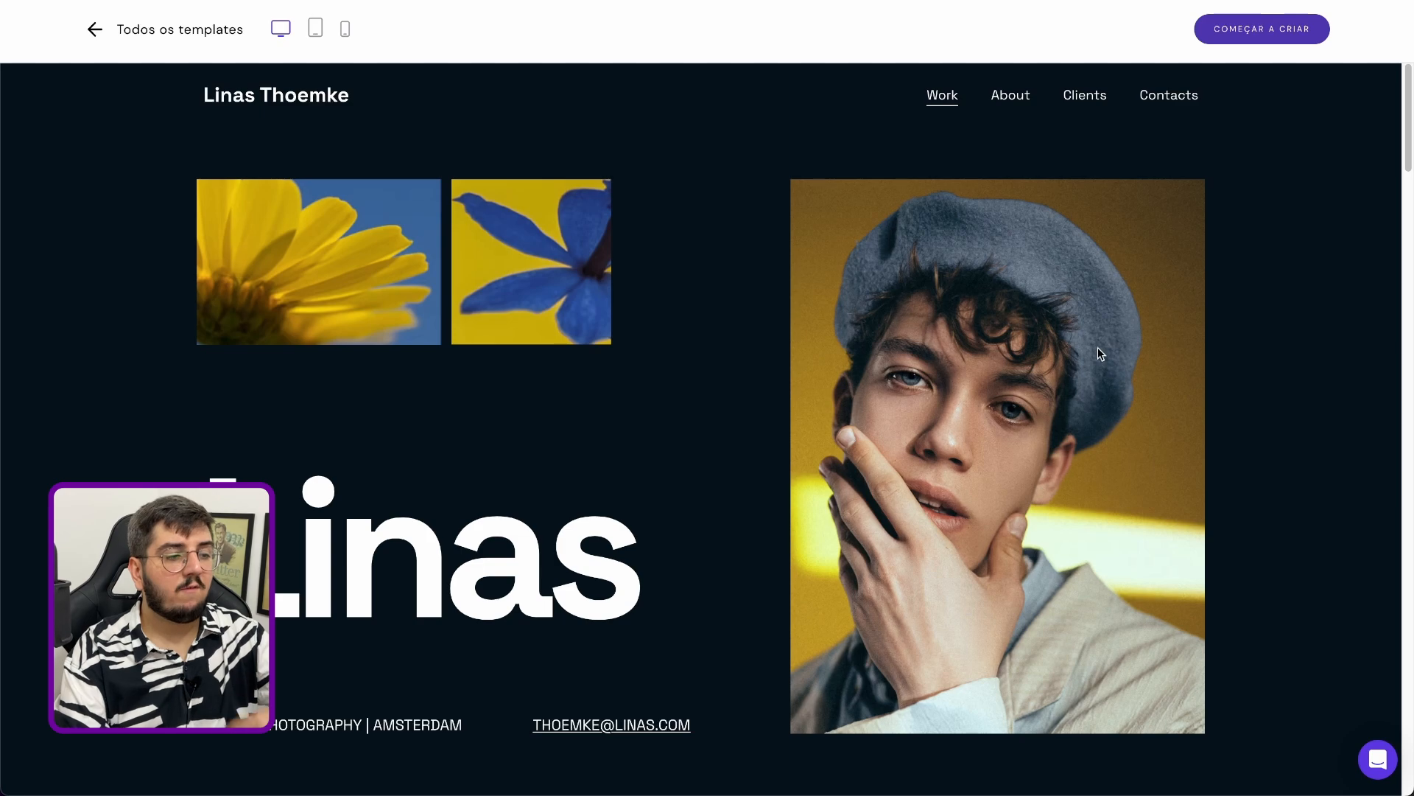
# Look through the Linas template preview, including its home, About and Contacts pages
pyautogui.scroll(-5, 744, 539)
pyautogui.scroll(4, 736, 560)
pyautogui.scroll(2, 730, 580)
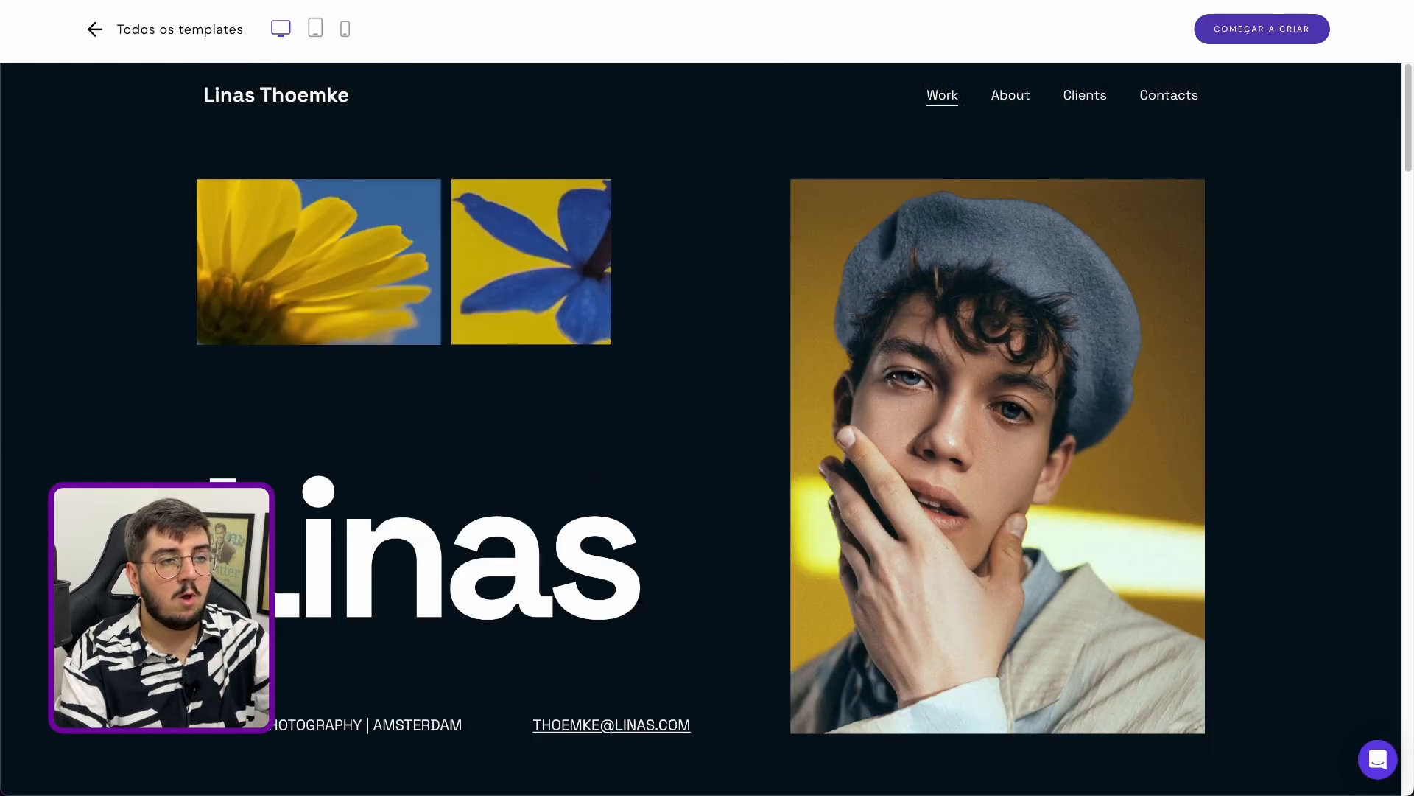
pyautogui.click(1008, 97)
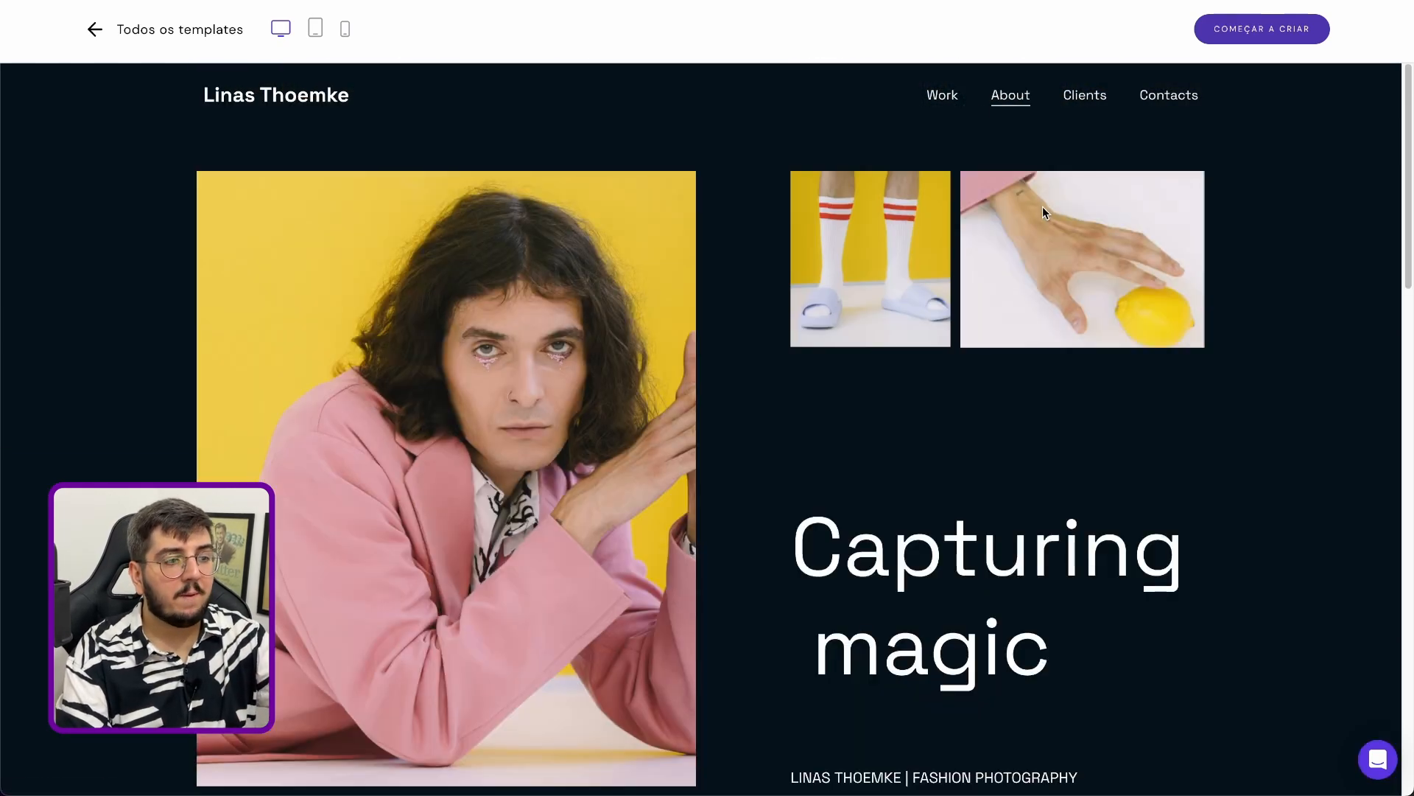
pyautogui.scroll(-8, 1046, 221)
pyautogui.scroll(8, 1050, 246)
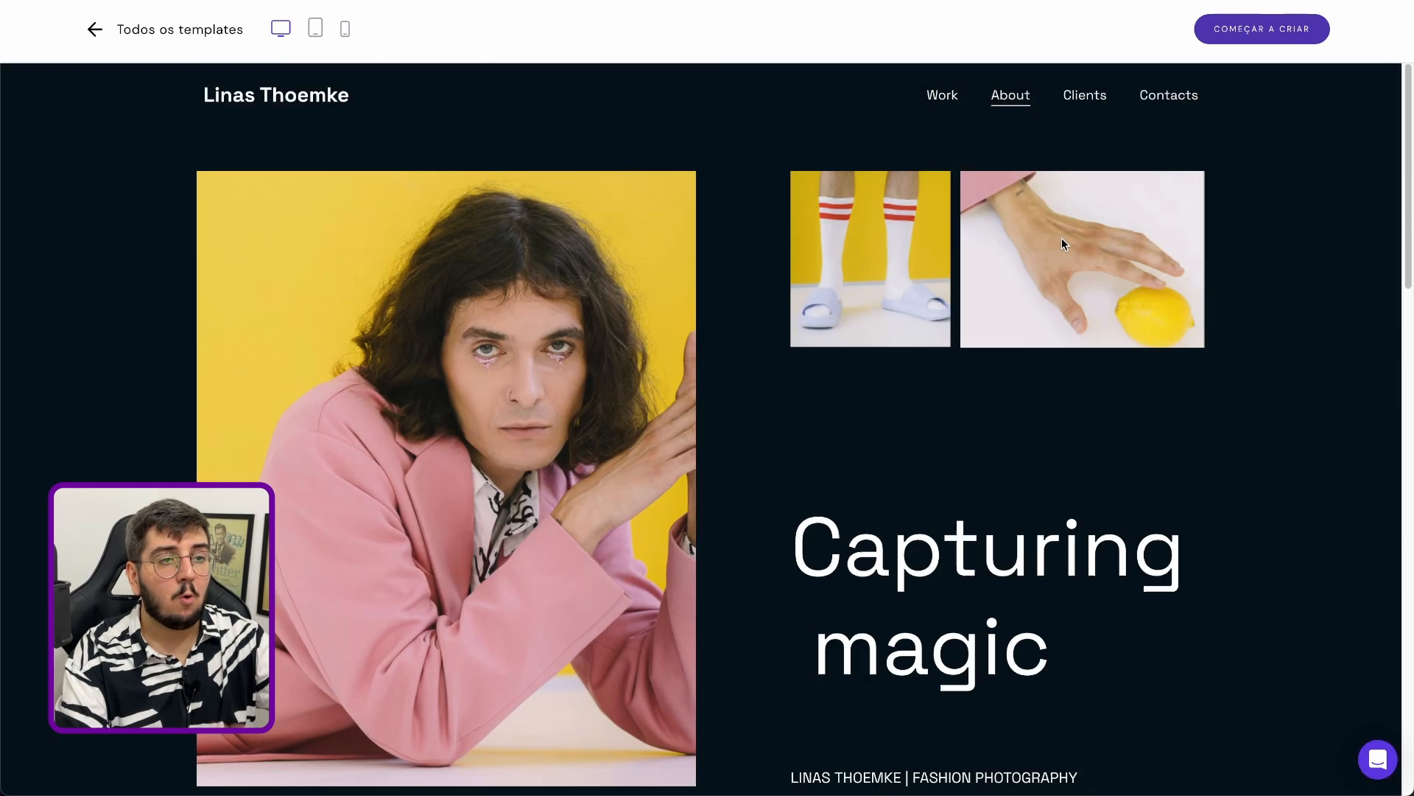
pyautogui.click(1110, 111)
pyautogui.click(1162, 96)
pyautogui.scroll(-4, 1043, 269)
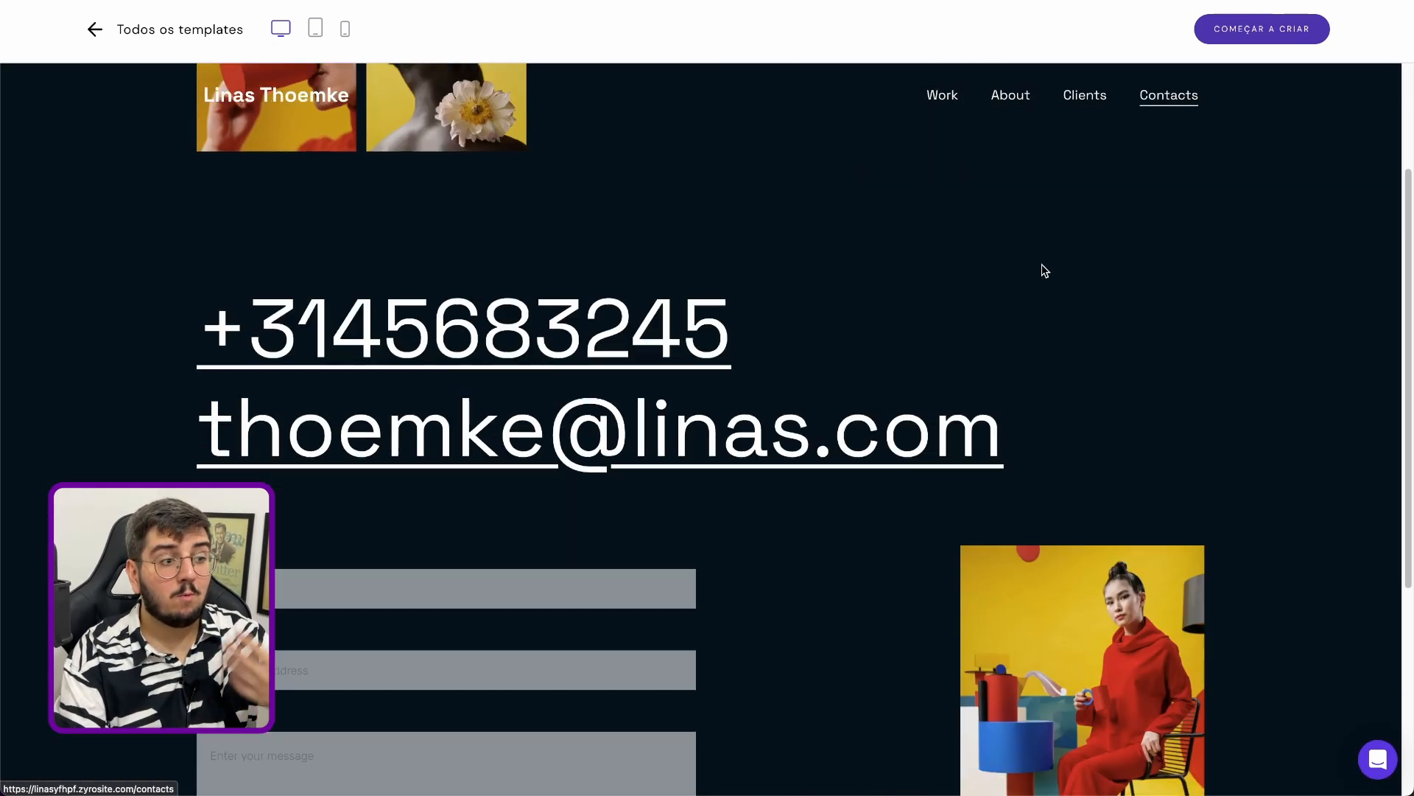
pyautogui.click(471, 426)
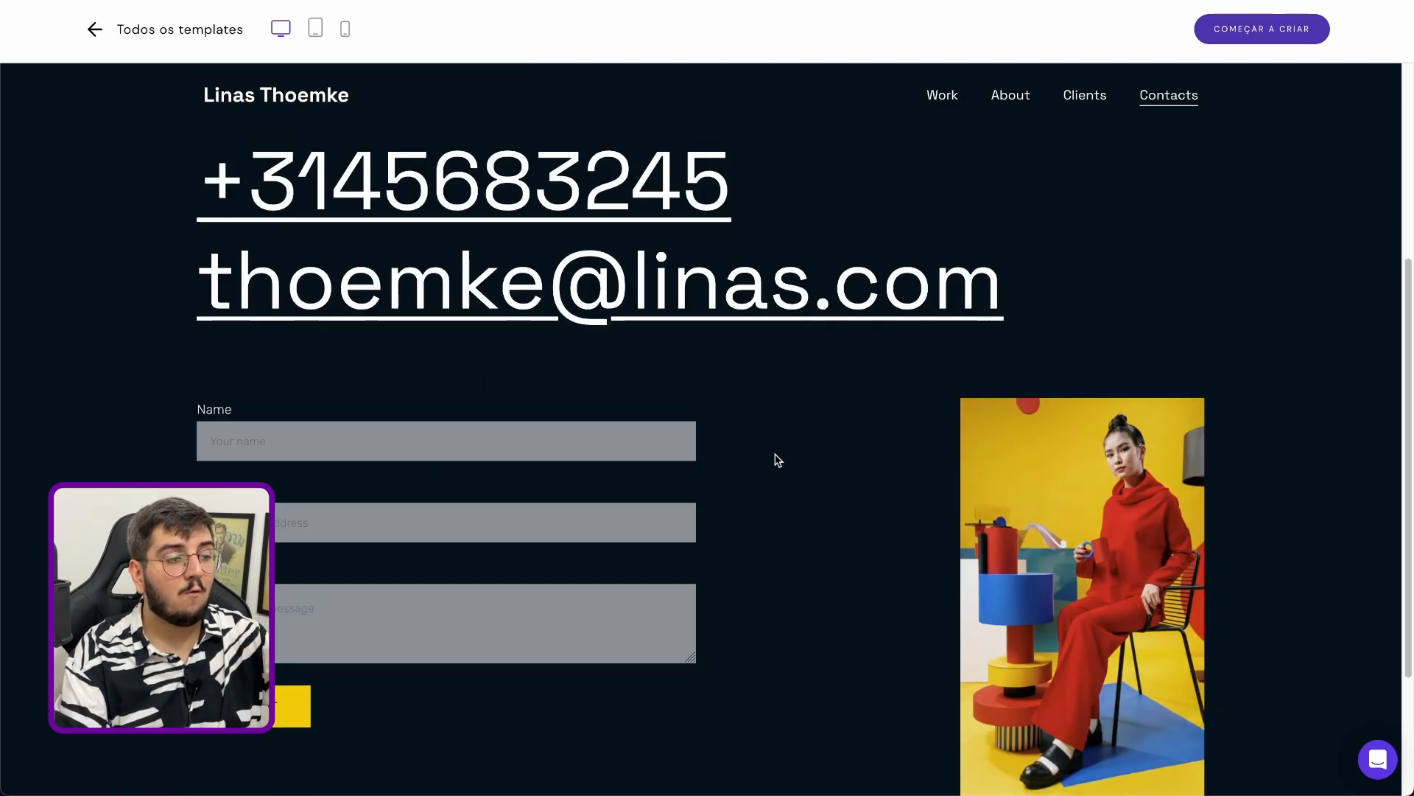
pyautogui.scroll(-3, 751, 420)
pyautogui.scroll(6, 277, 255)
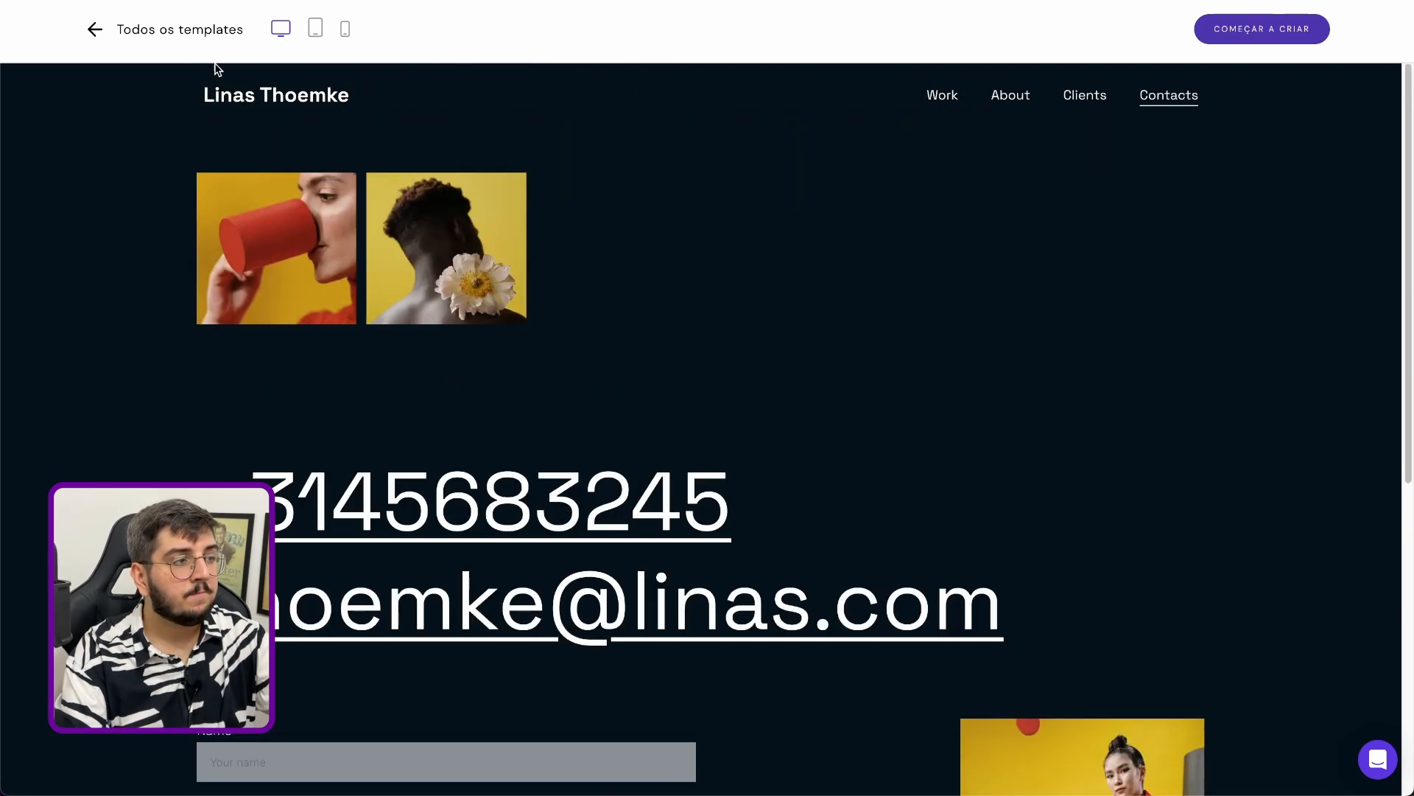
# Return to the template's home page, review its project sections and start creating the site from the Linas template
pyautogui.click(243, 94)
pyautogui.scroll(-8, 635, 196)
pyautogui.scroll(-15, 635, 196)
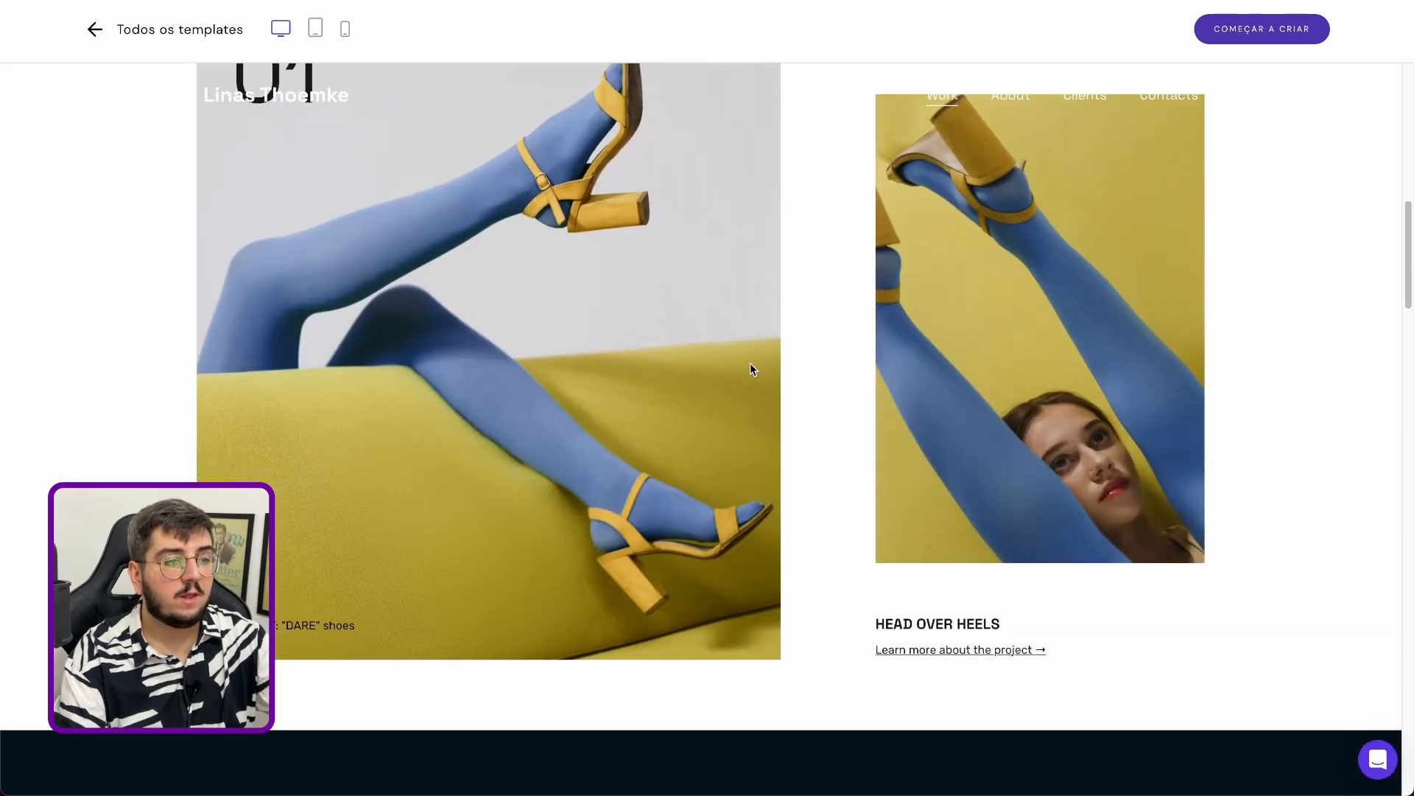
pyautogui.scroll(-15, 657, 367)
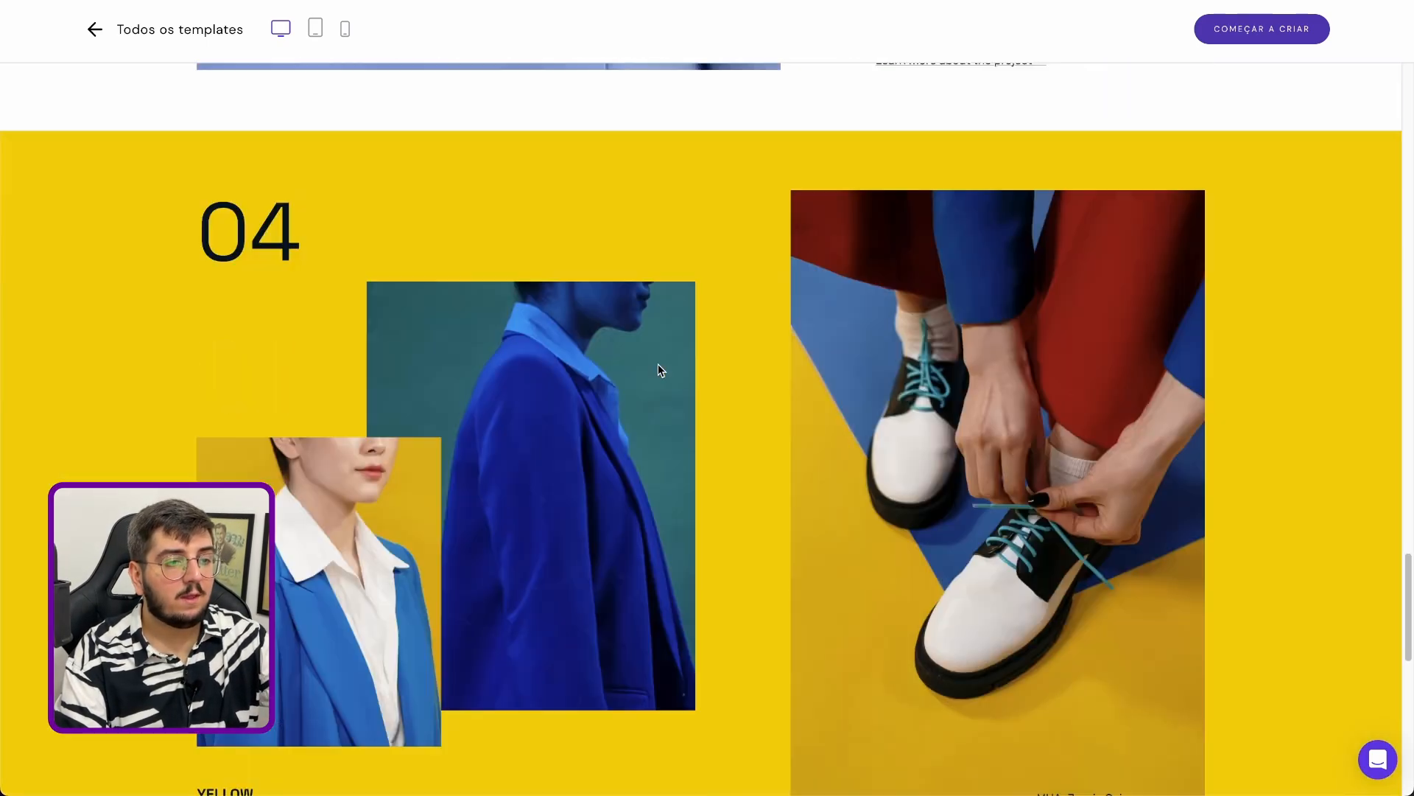
pyautogui.scroll(15, 660, 360)
pyautogui.scroll(20, 671, 417)
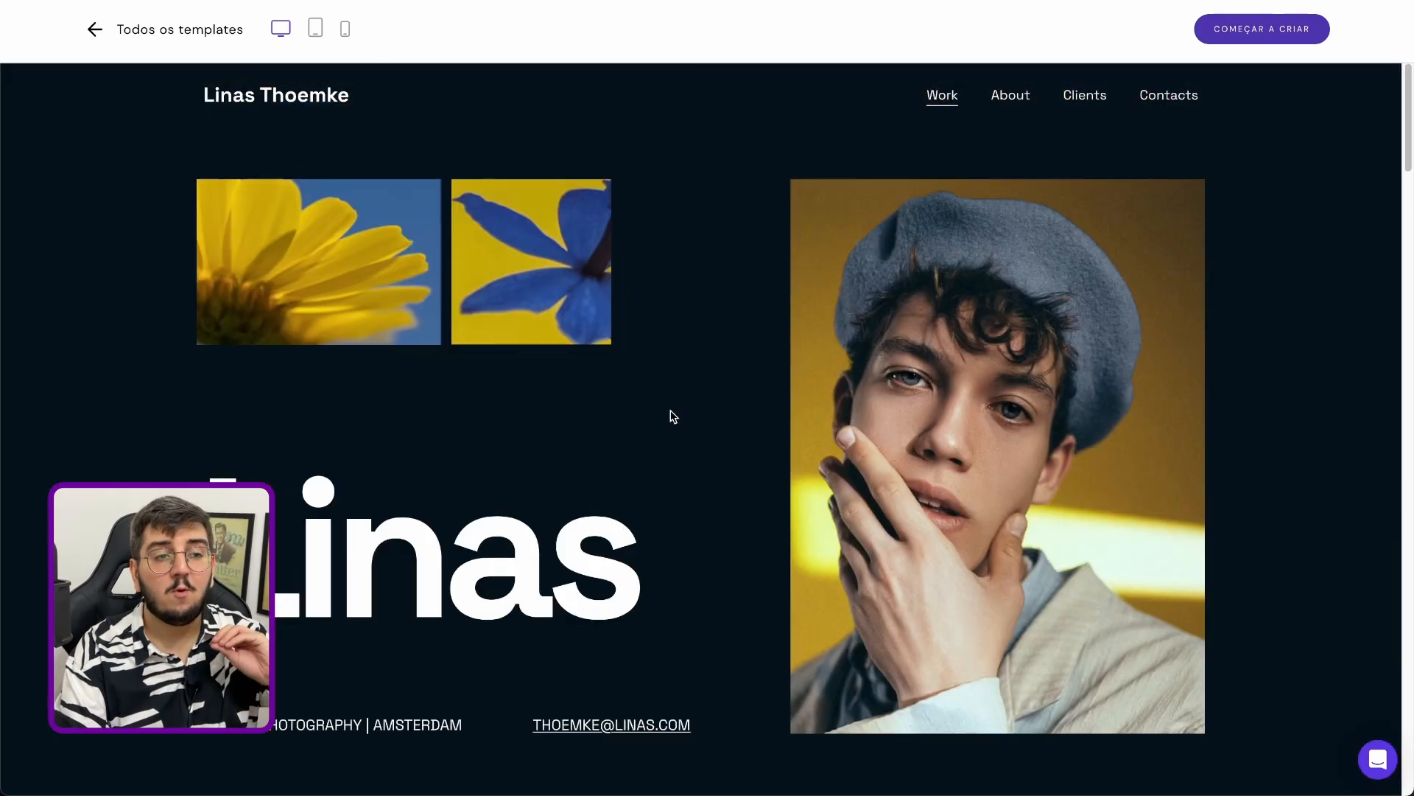
pyautogui.click(1294, 29)
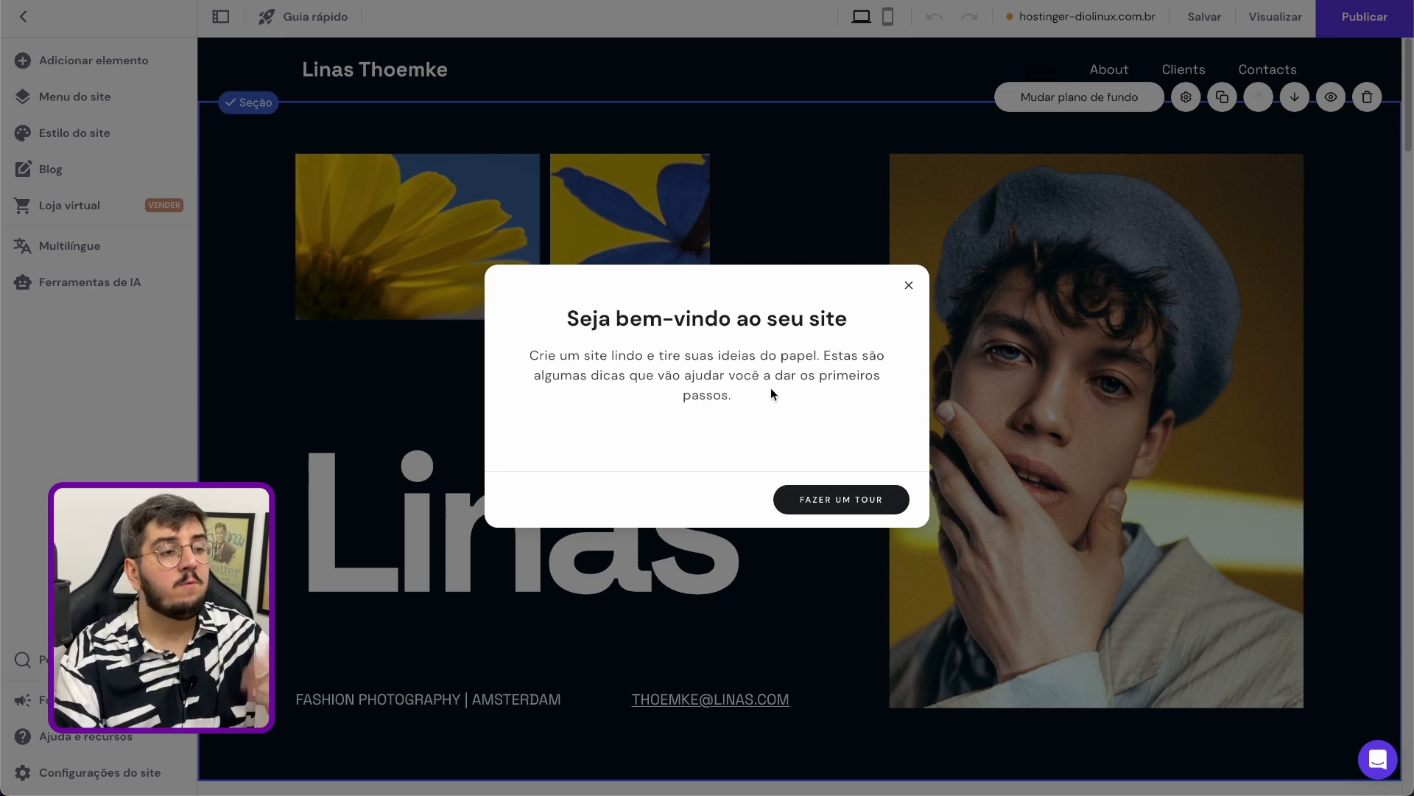
# Take the editor's welcome tour through pages, elements, site style, mobile version and publishing, and close it
pyautogui.click(835, 500)
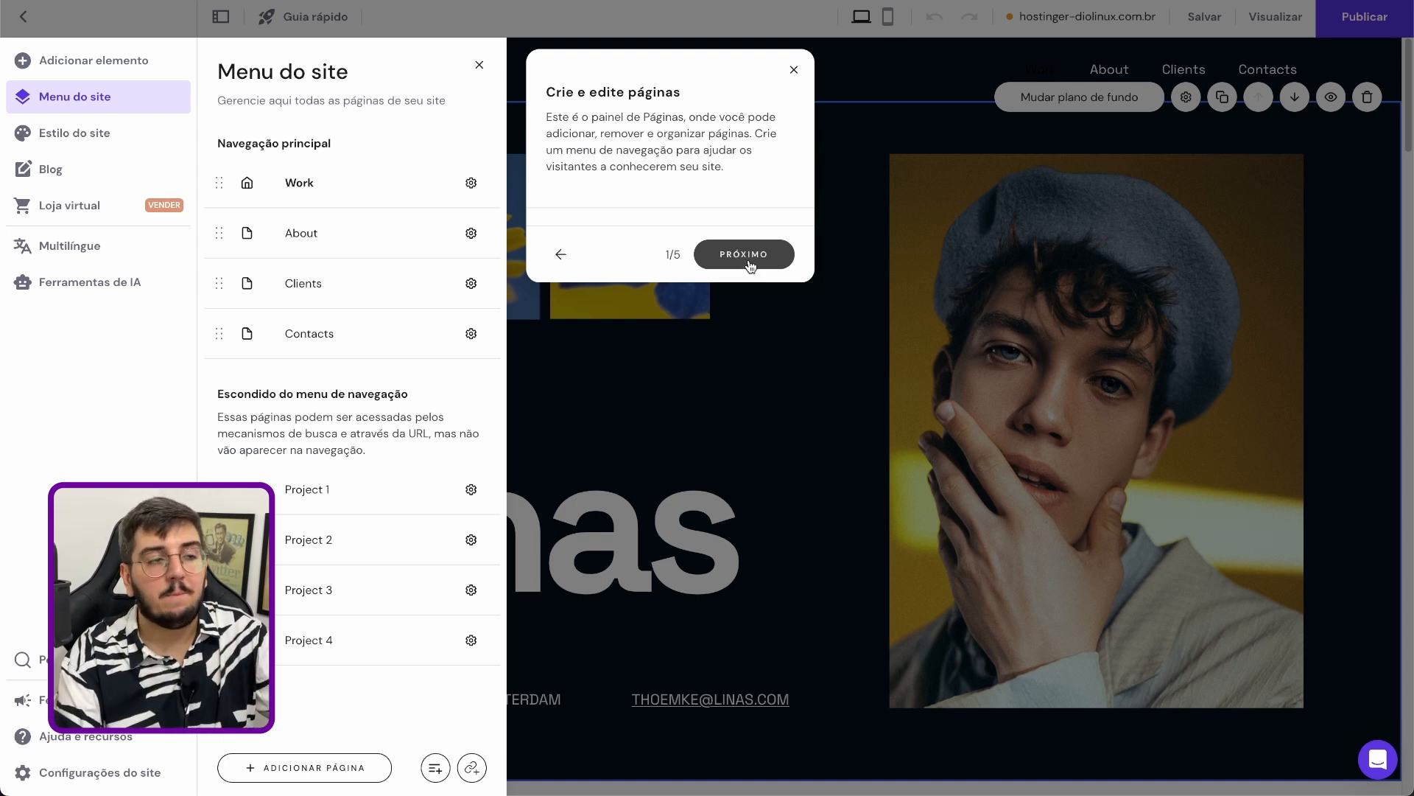
pyautogui.click(759, 269)
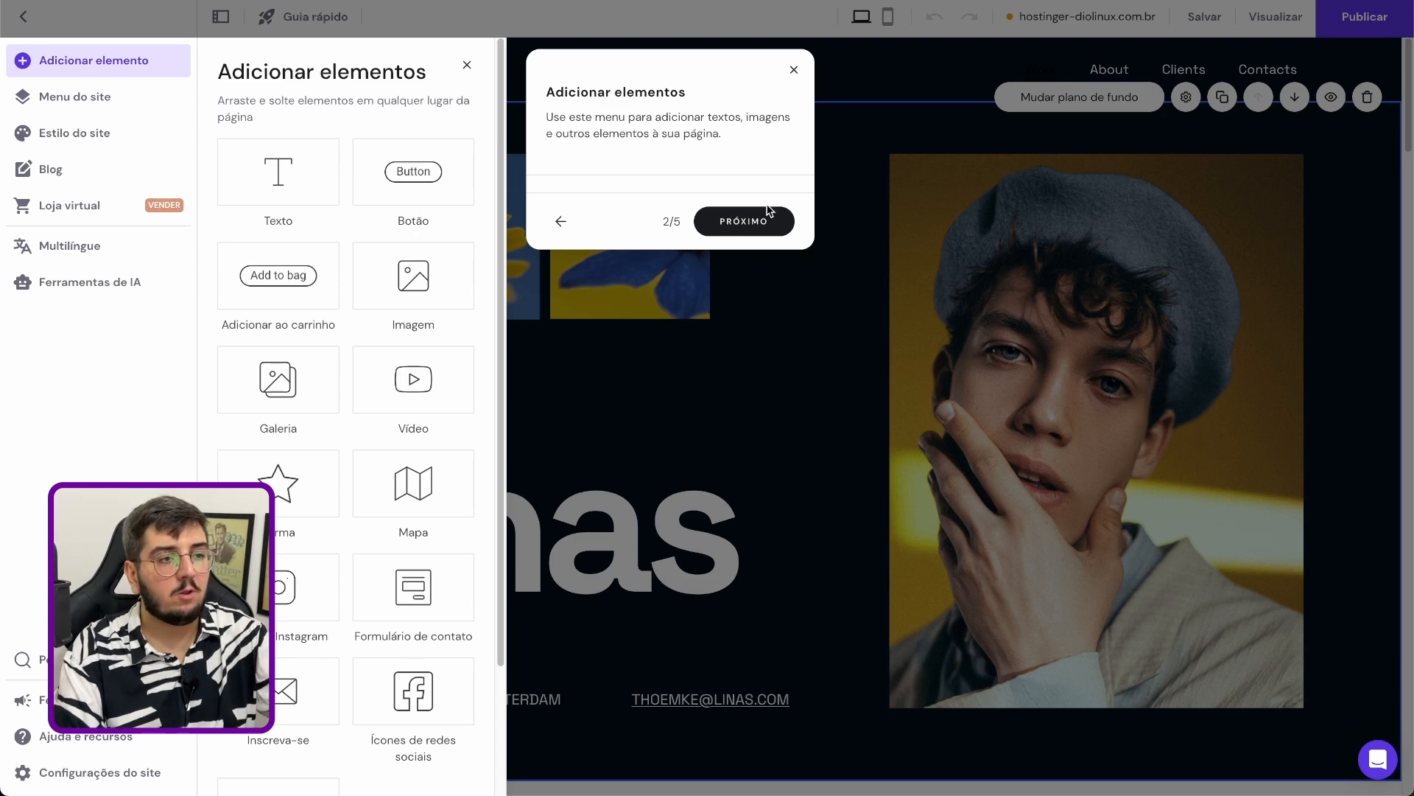
pyautogui.click(748, 221)
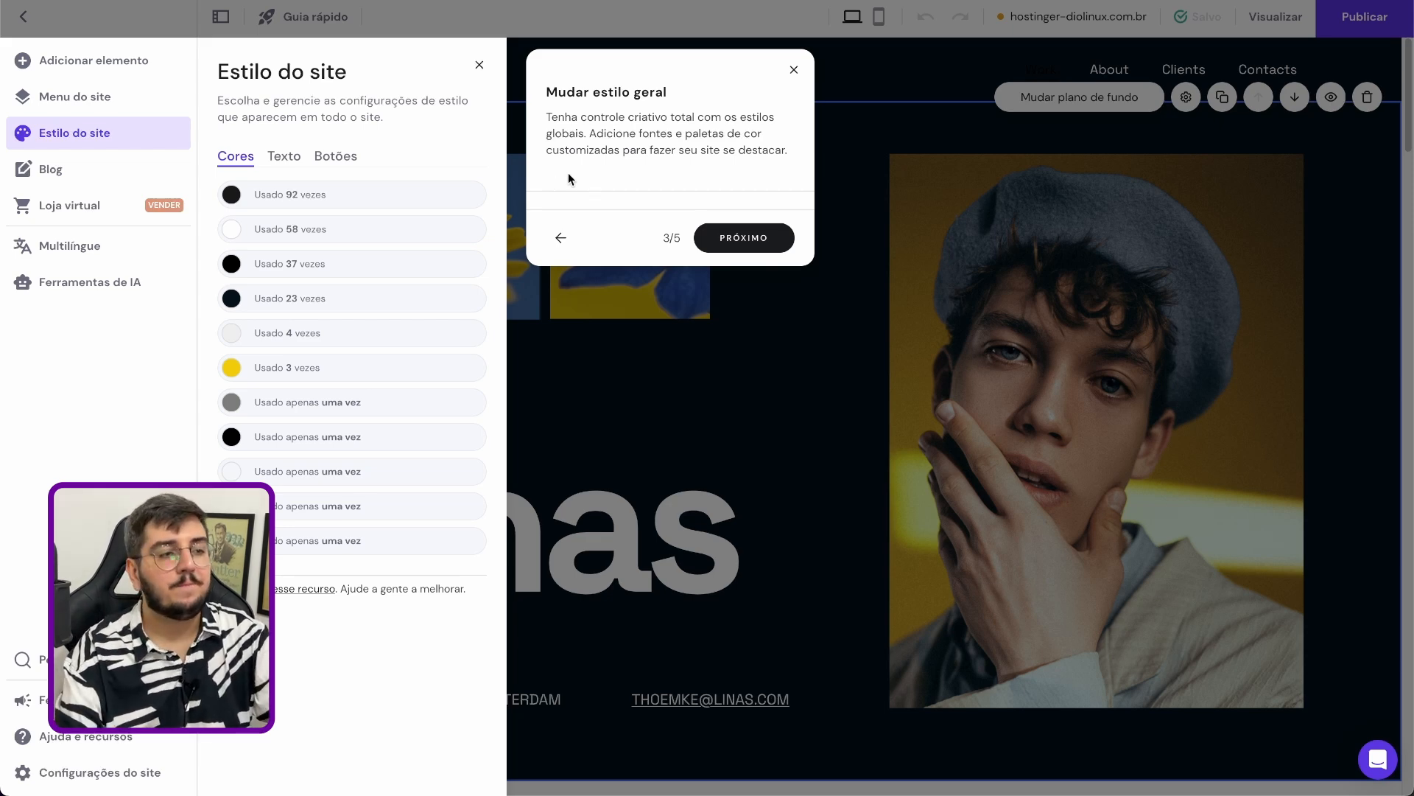
pyautogui.click(744, 238)
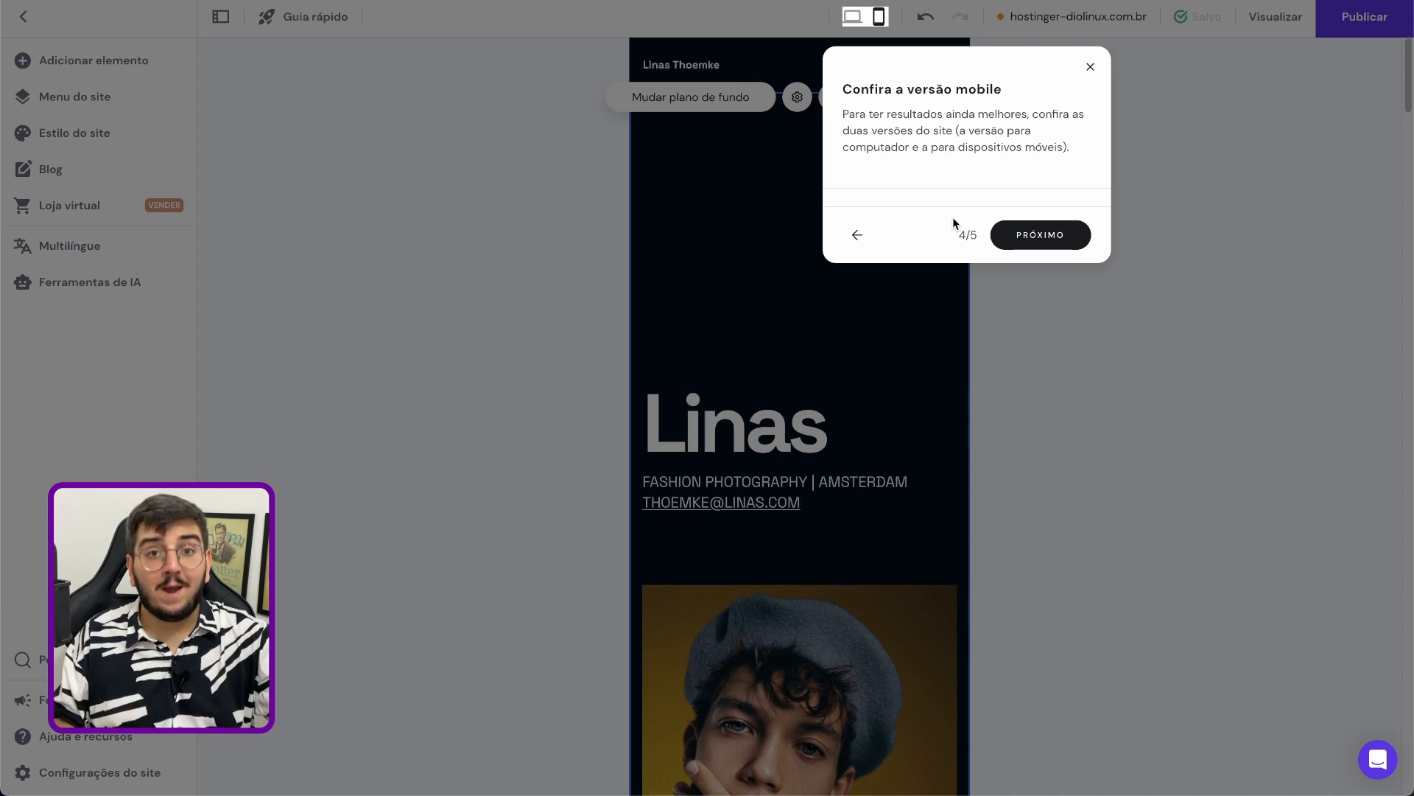
pyautogui.click(1040, 235)
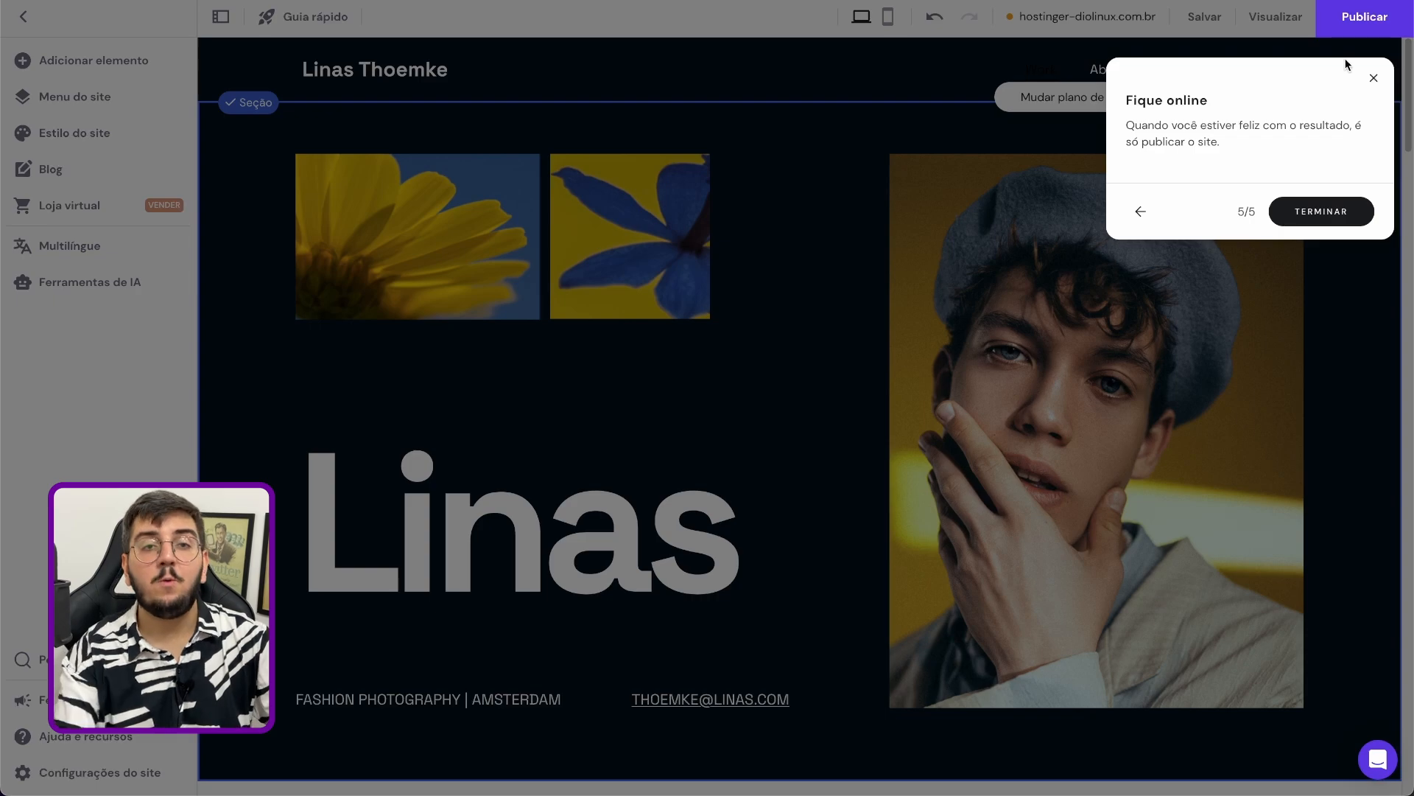
pyautogui.click(1374, 78)
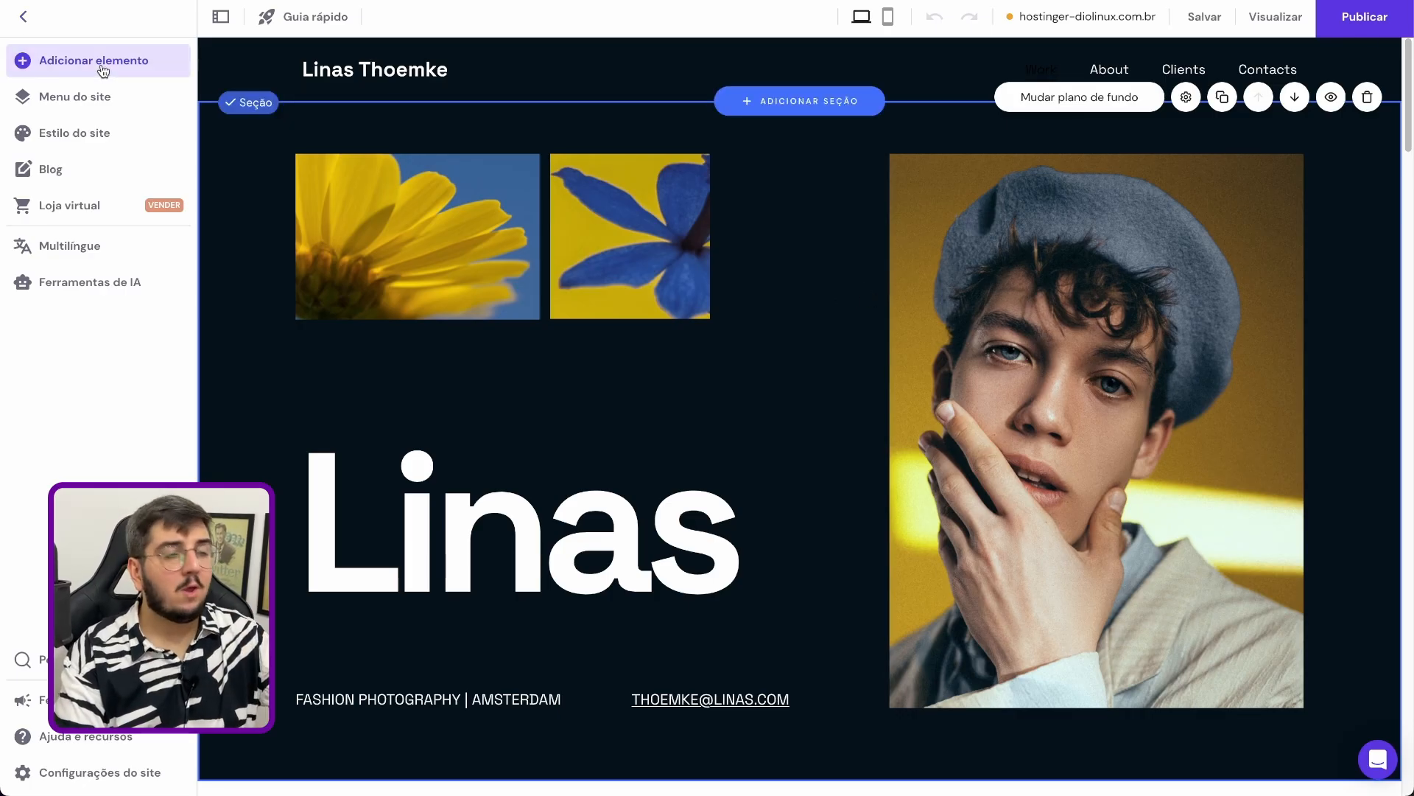
# Open the yellow flower image's settings, try the proportion option and the largest rounding, and set the corner radius to 14%
pyautogui.click(486, 195)
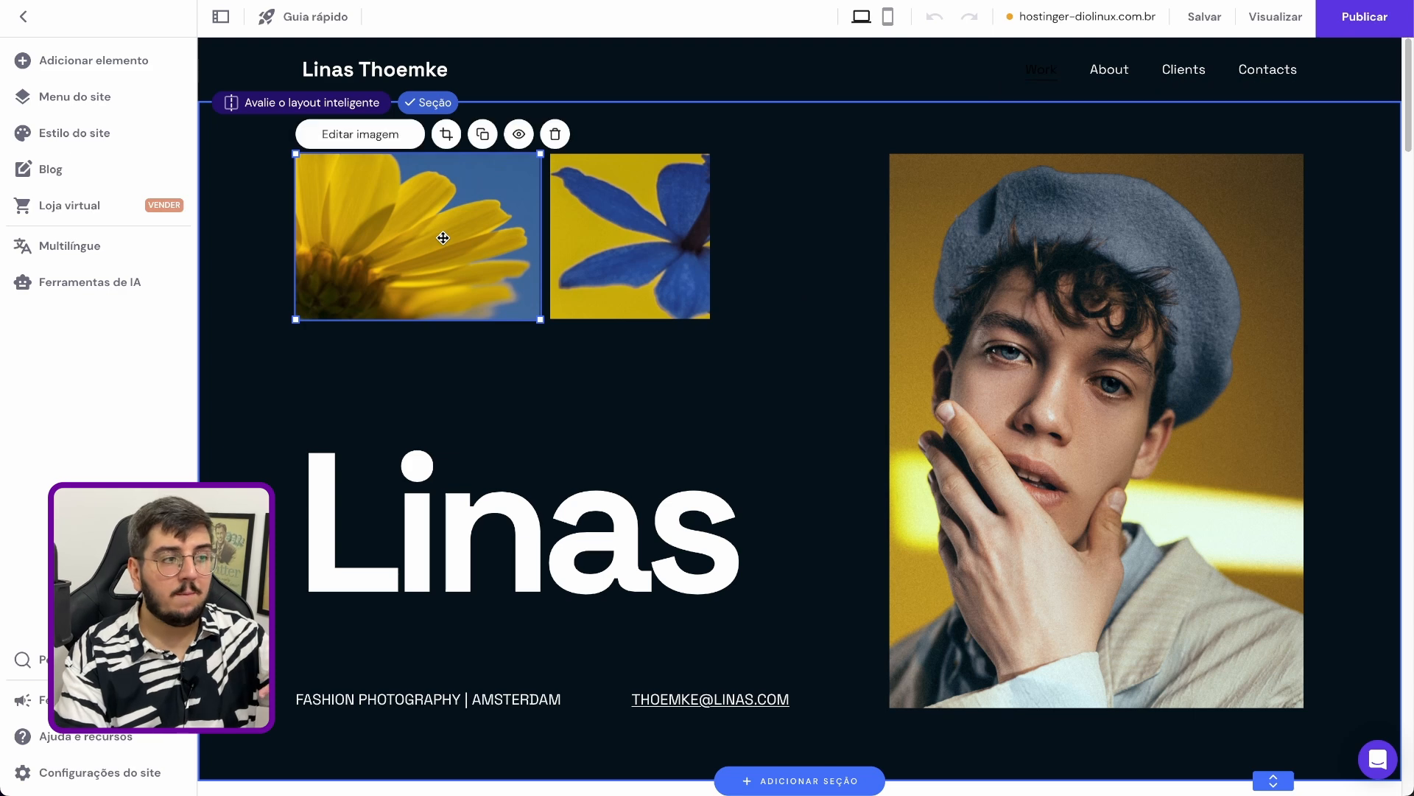
pyautogui.click(389, 136)
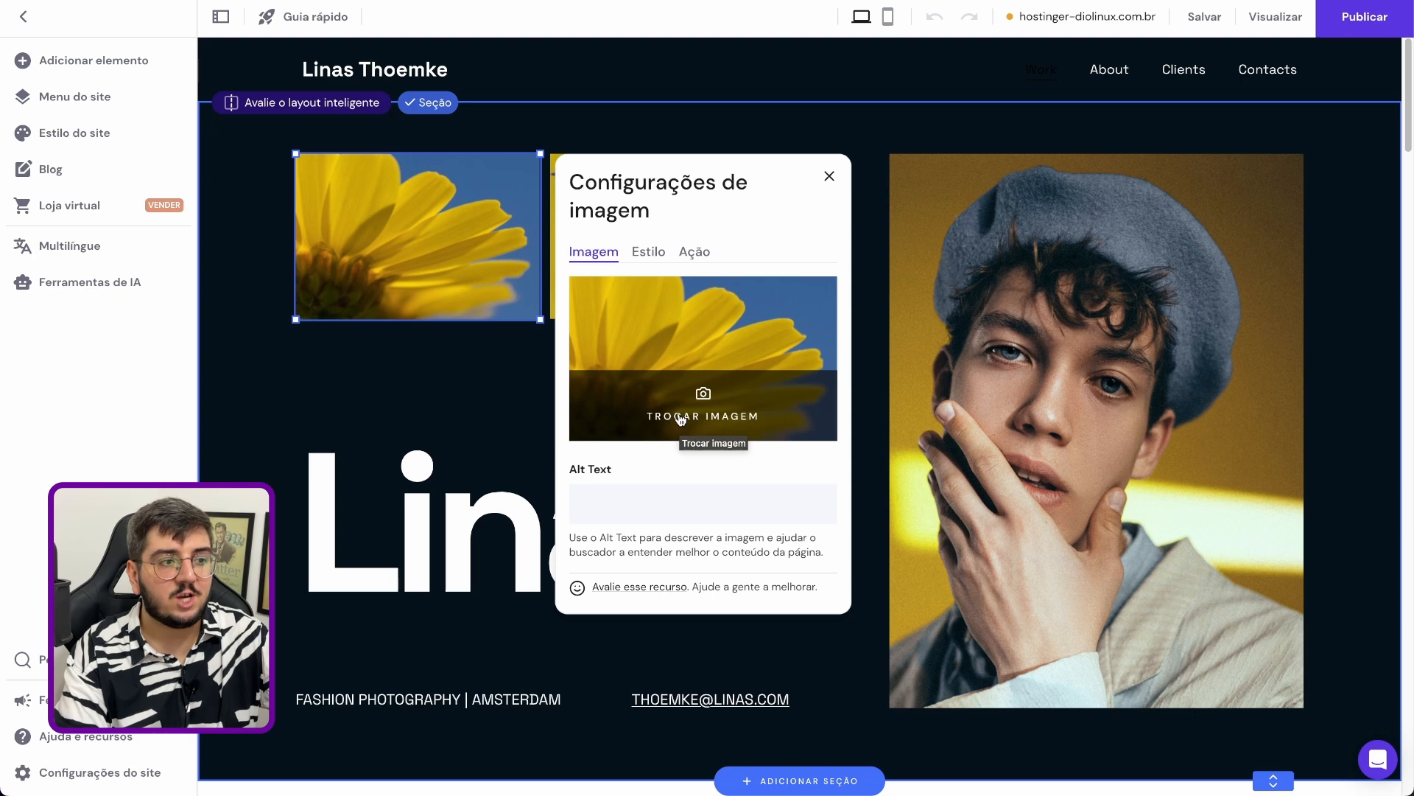
pyautogui.click(672, 507)
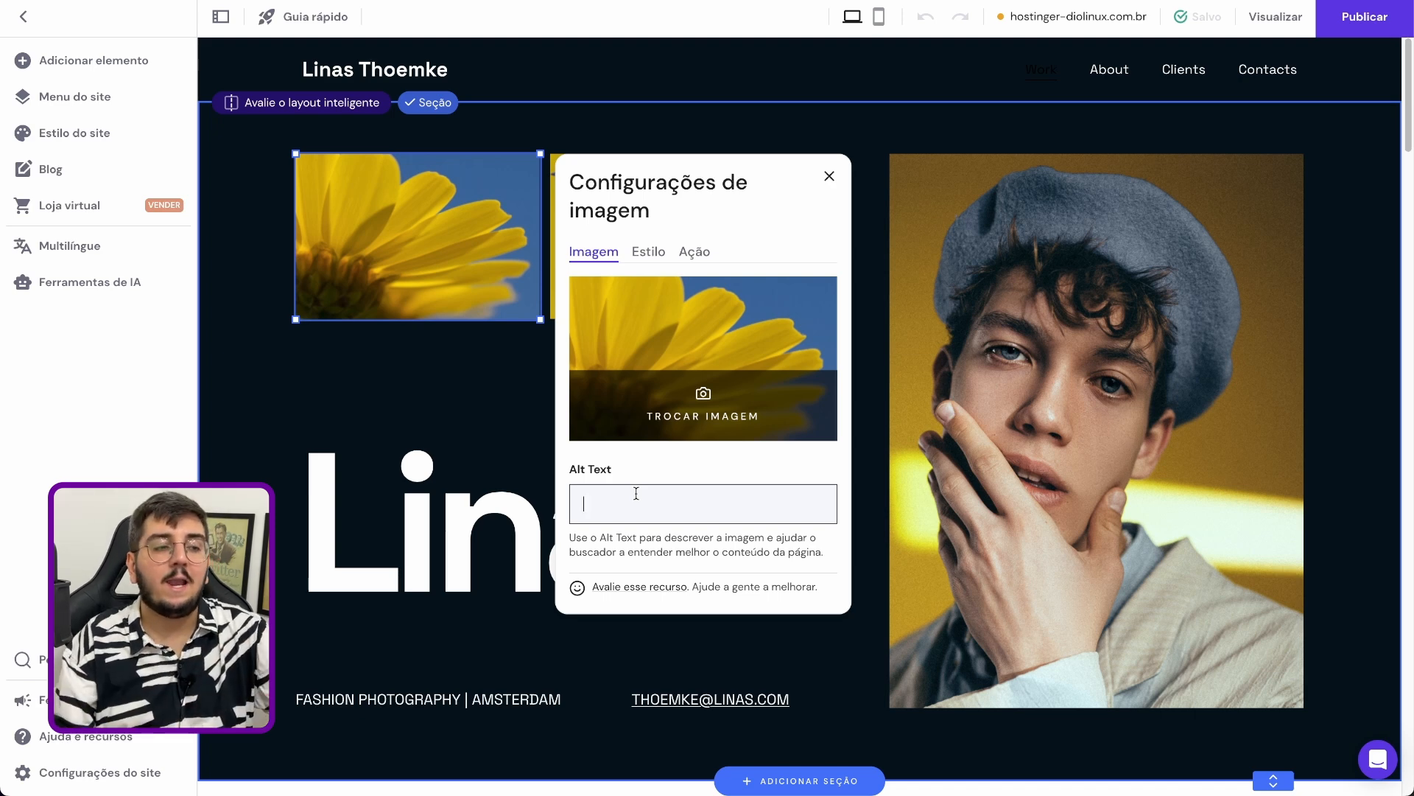
pyautogui.click(648, 252)
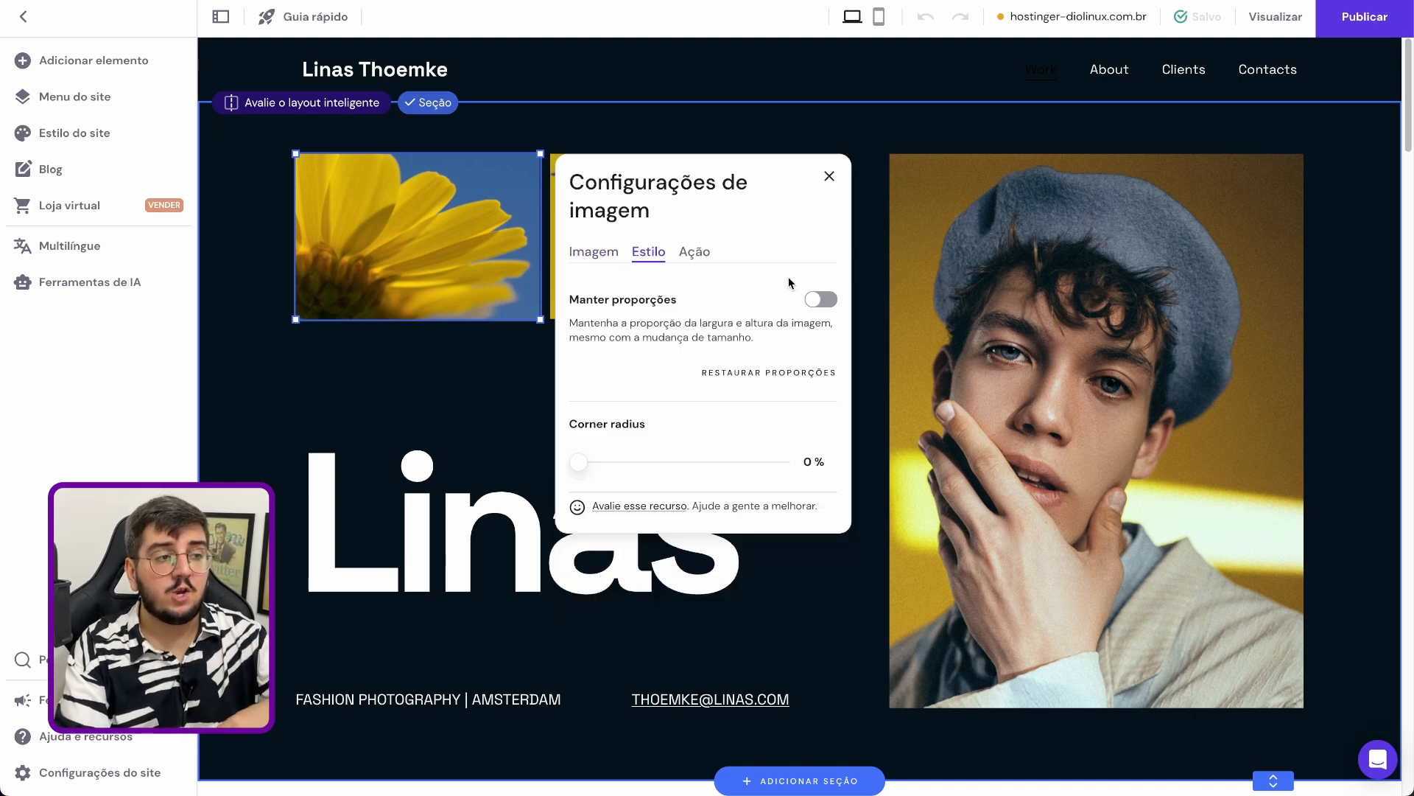
pyautogui.click(831, 302)
pyautogui.click(829, 305)
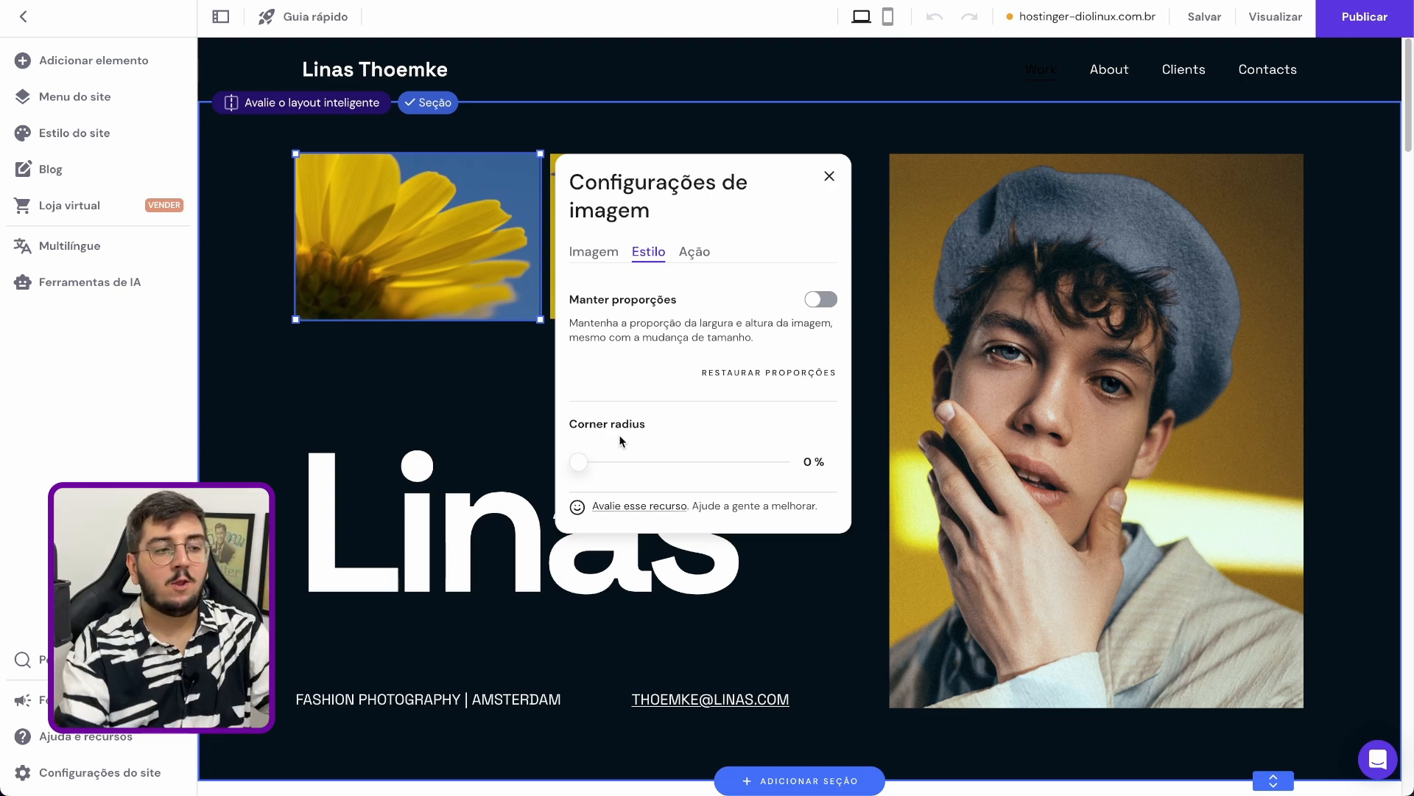
pyautogui.moveTo(578, 462); pyautogui.dragTo(808, 471)
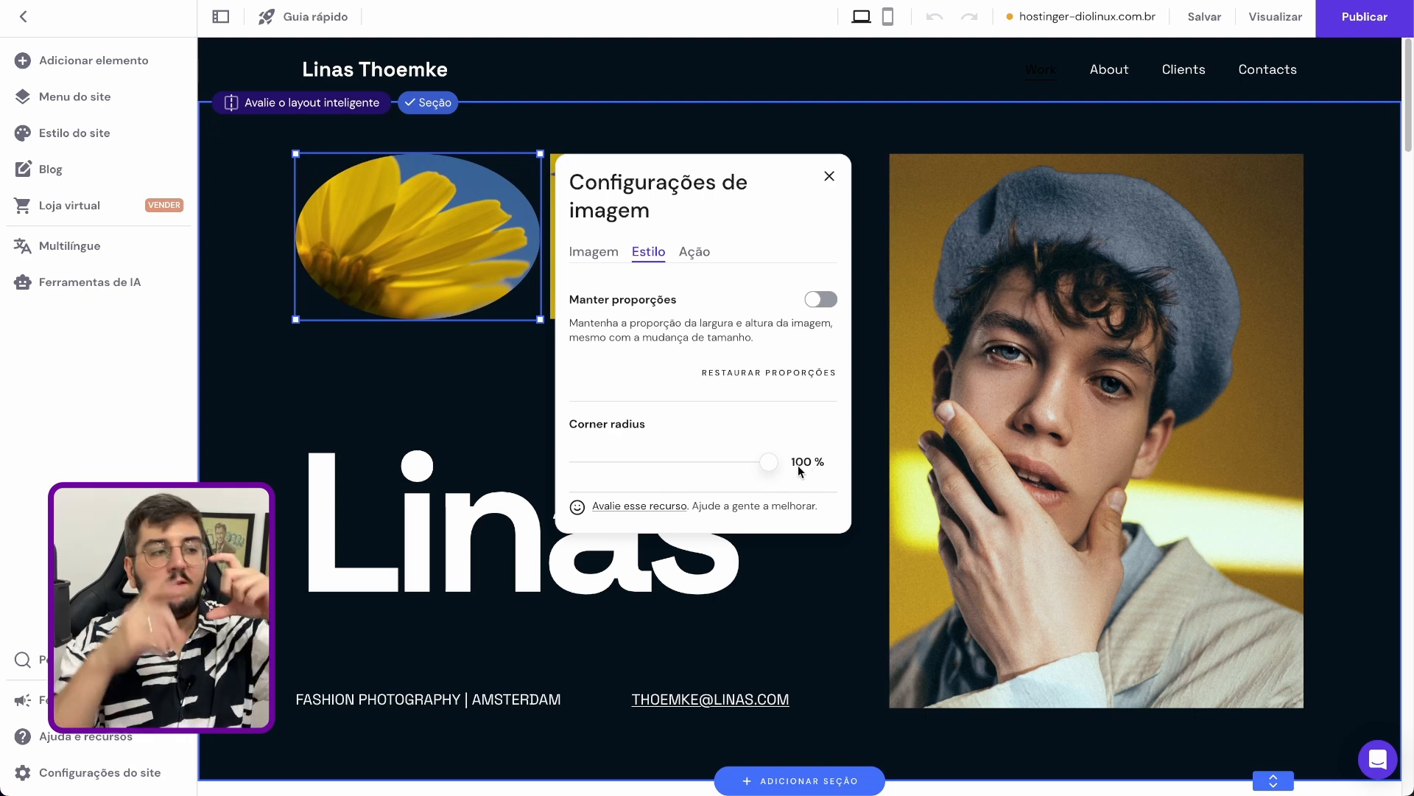
pyautogui.moveTo(768, 462); pyautogui.dragTo(599, 463)
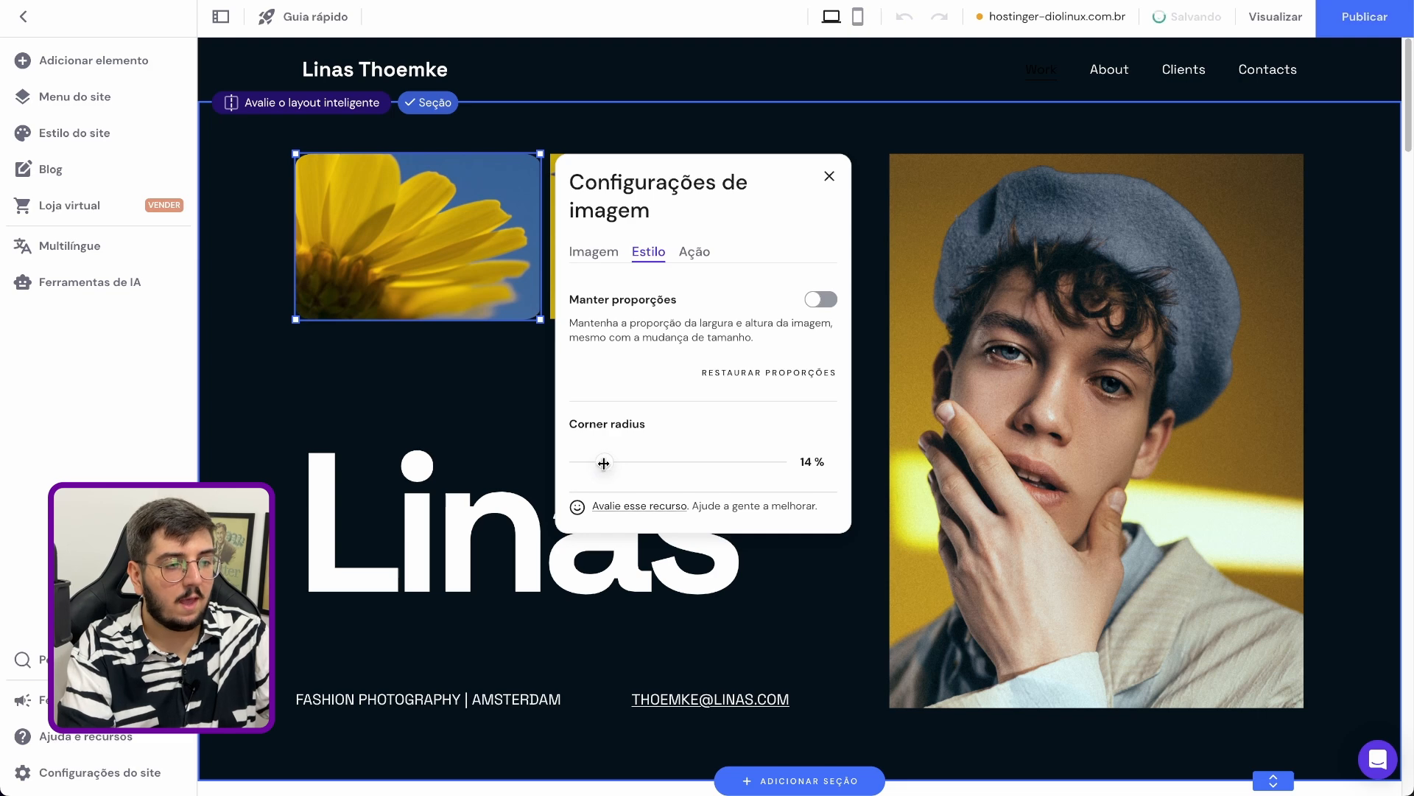
# Set the yellow flower image's click action to Abrir link, with Endereços de site as the link target
pyautogui.click(695, 252)
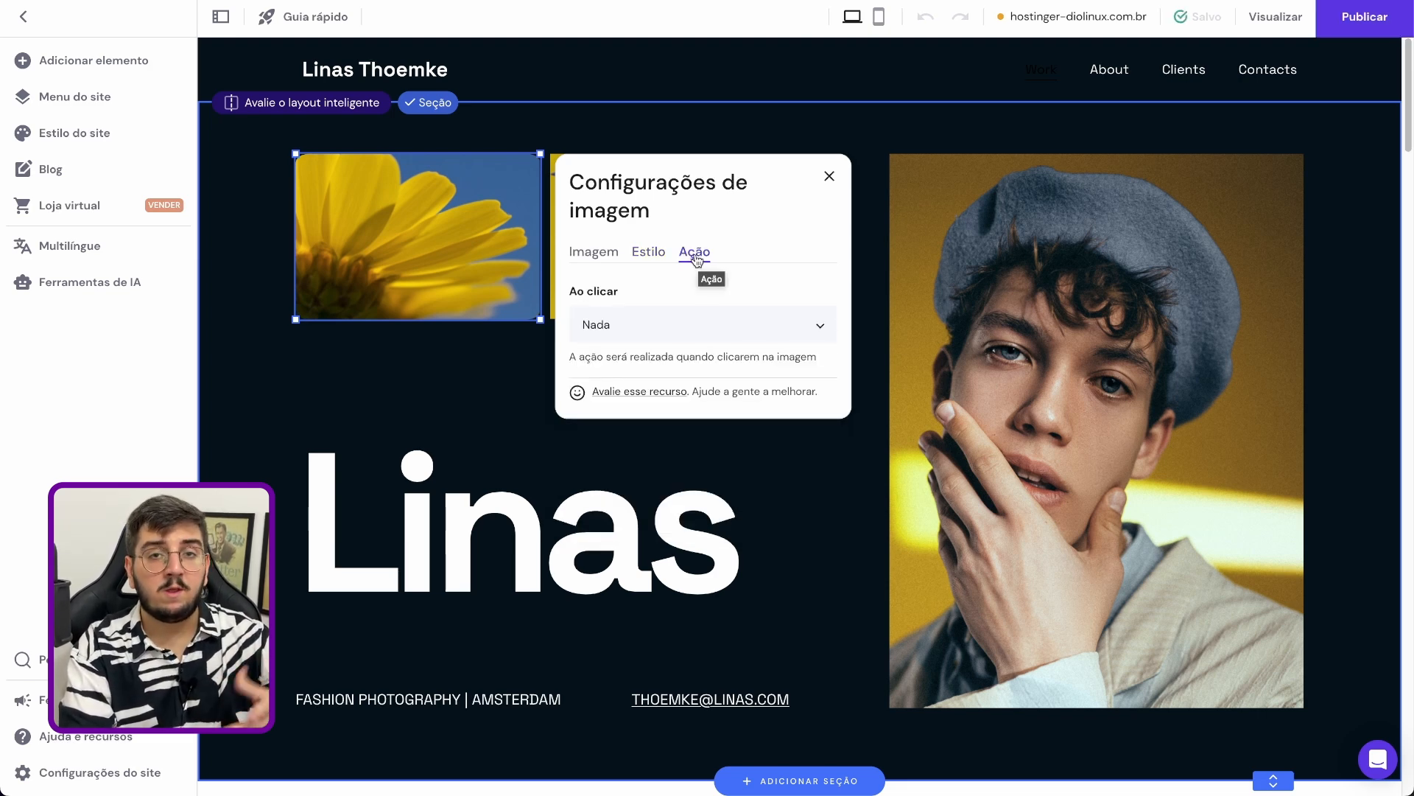
pyautogui.click(666, 319)
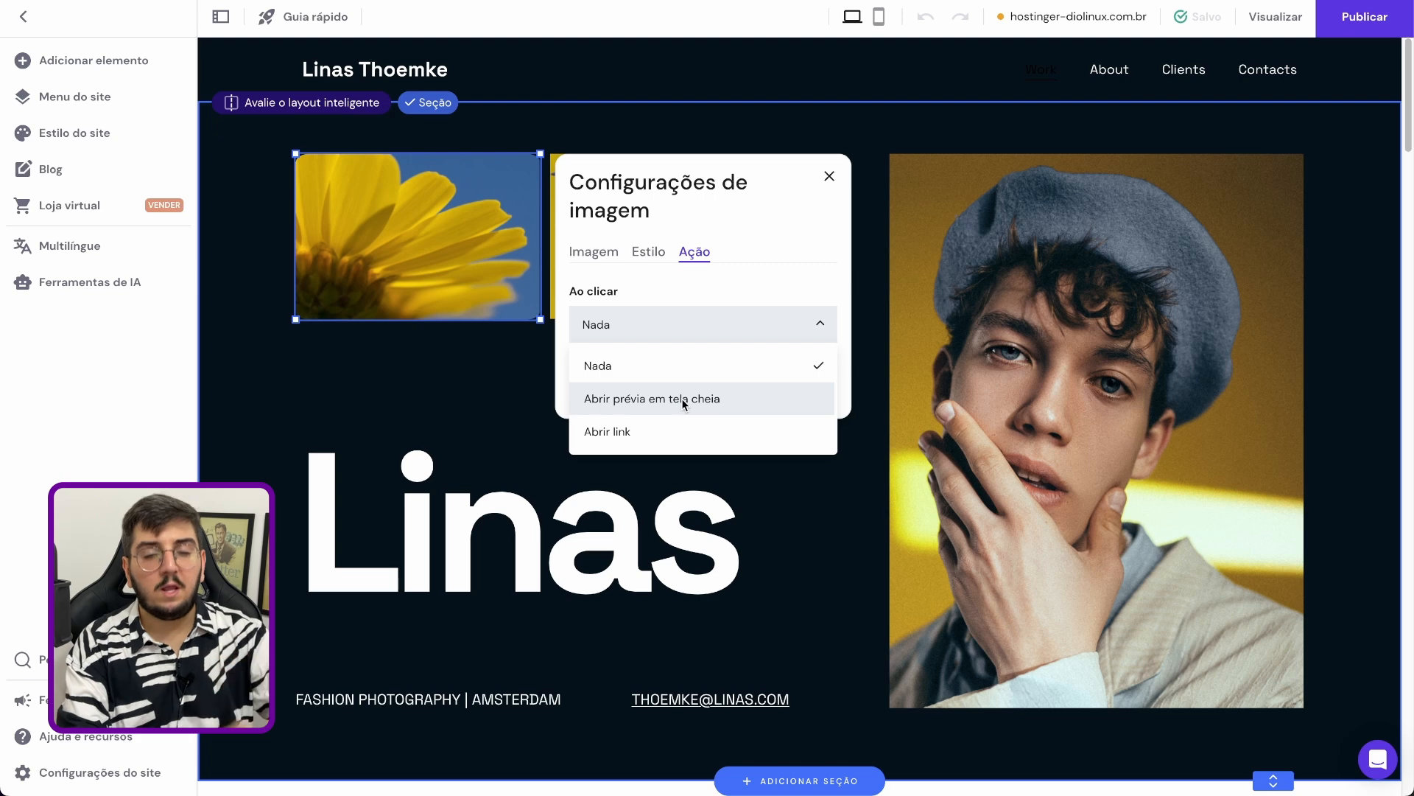
pyautogui.click(654, 431)
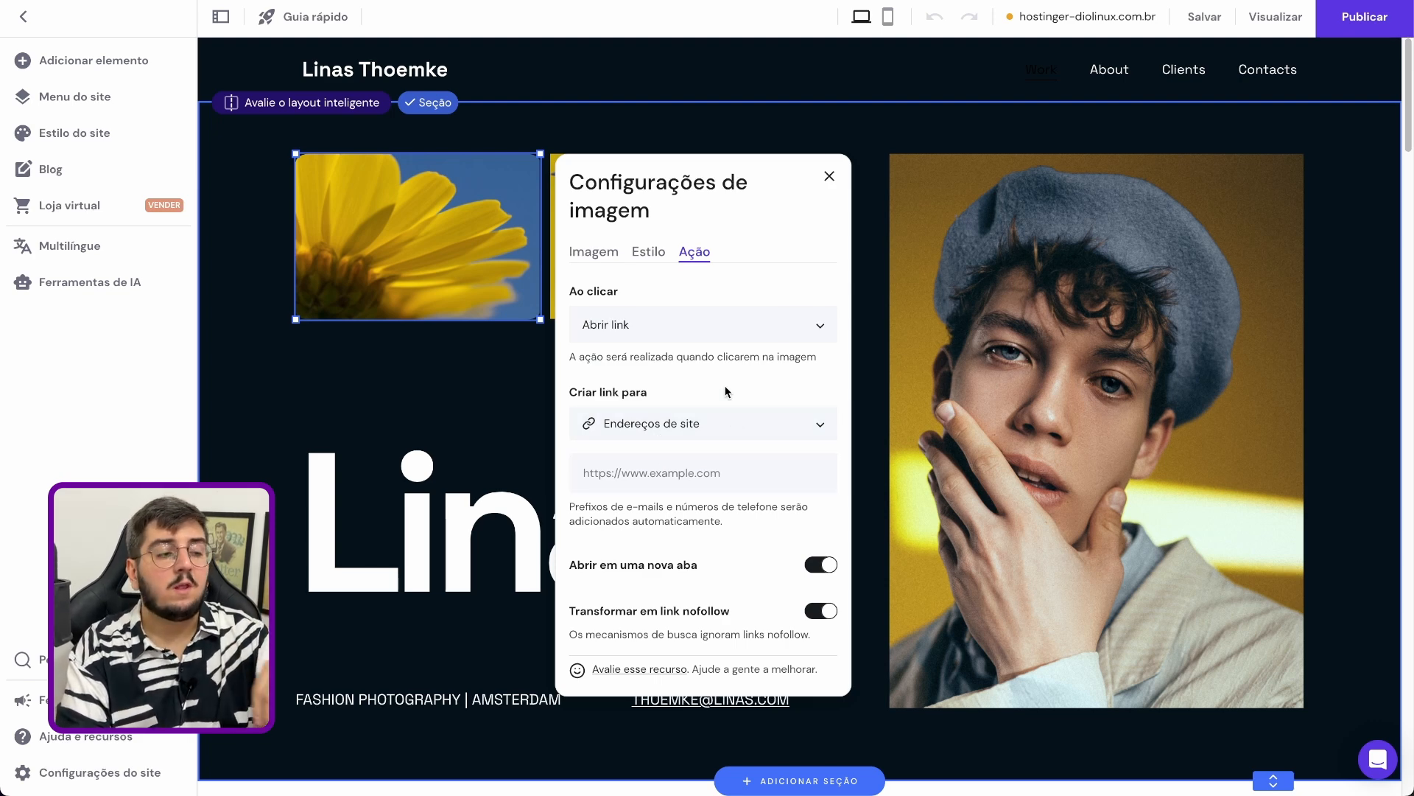
pyautogui.click(706, 418)
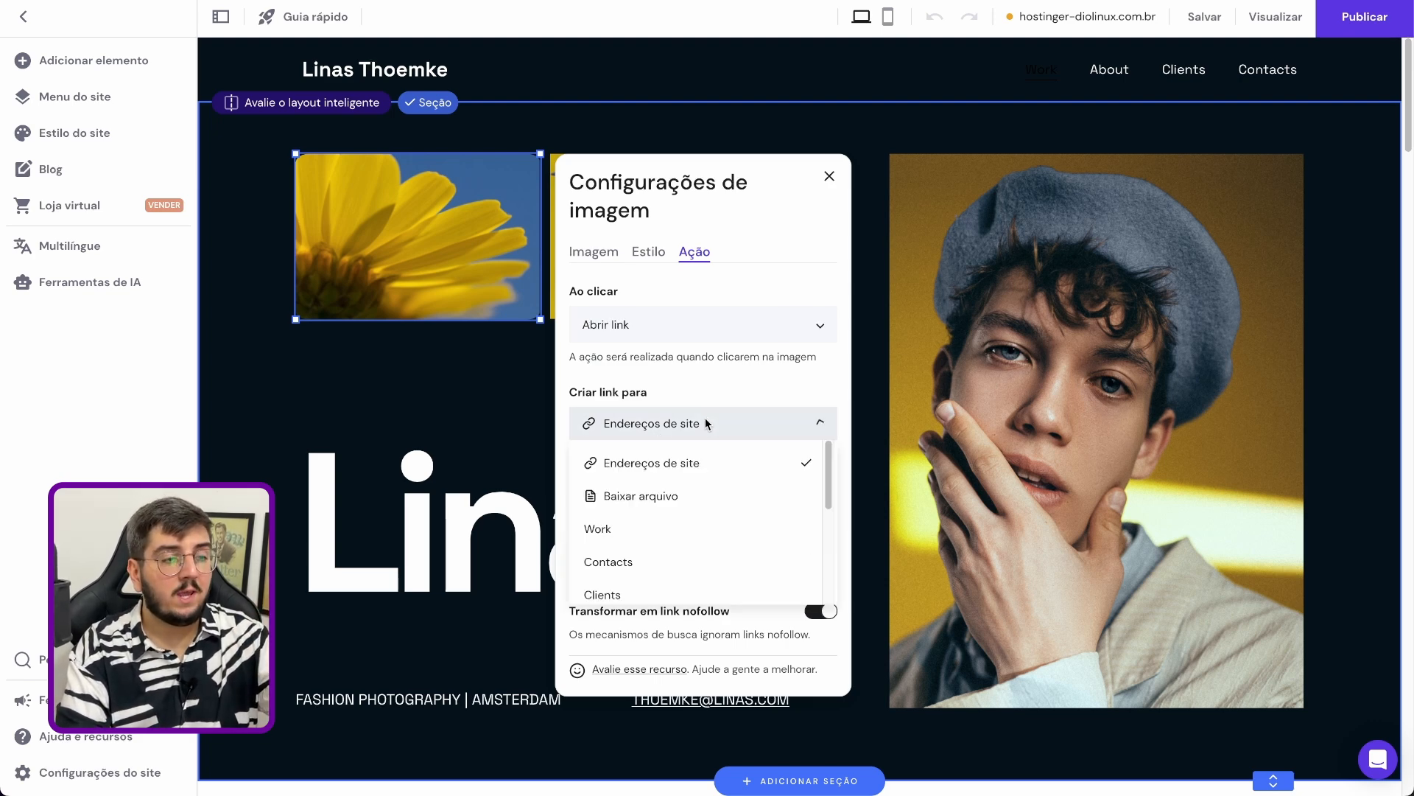
pyautogui.click(713, 468)
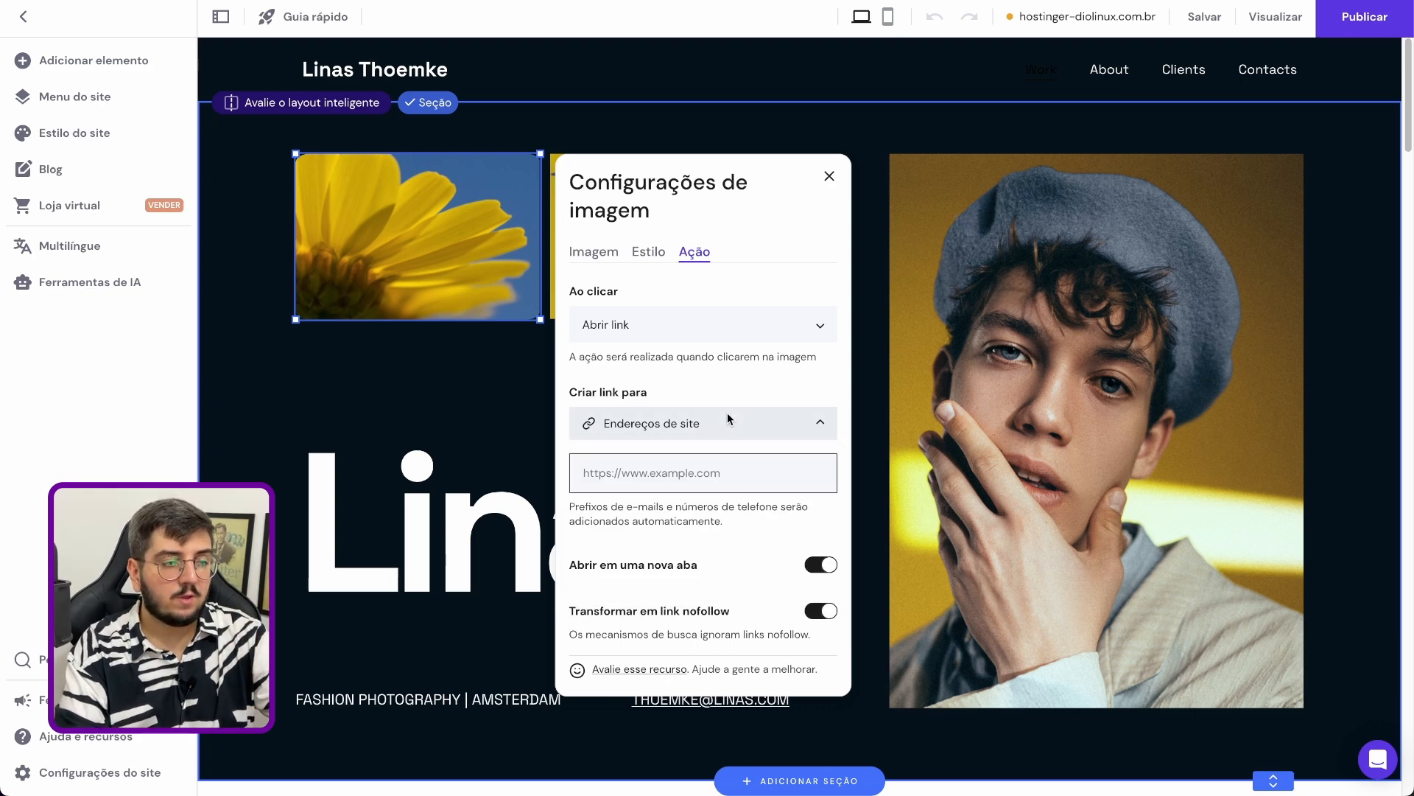
# Examine the available link targets for the image, such as file download and the site's pages, without choosing another
pyautogui.click(728, 417)
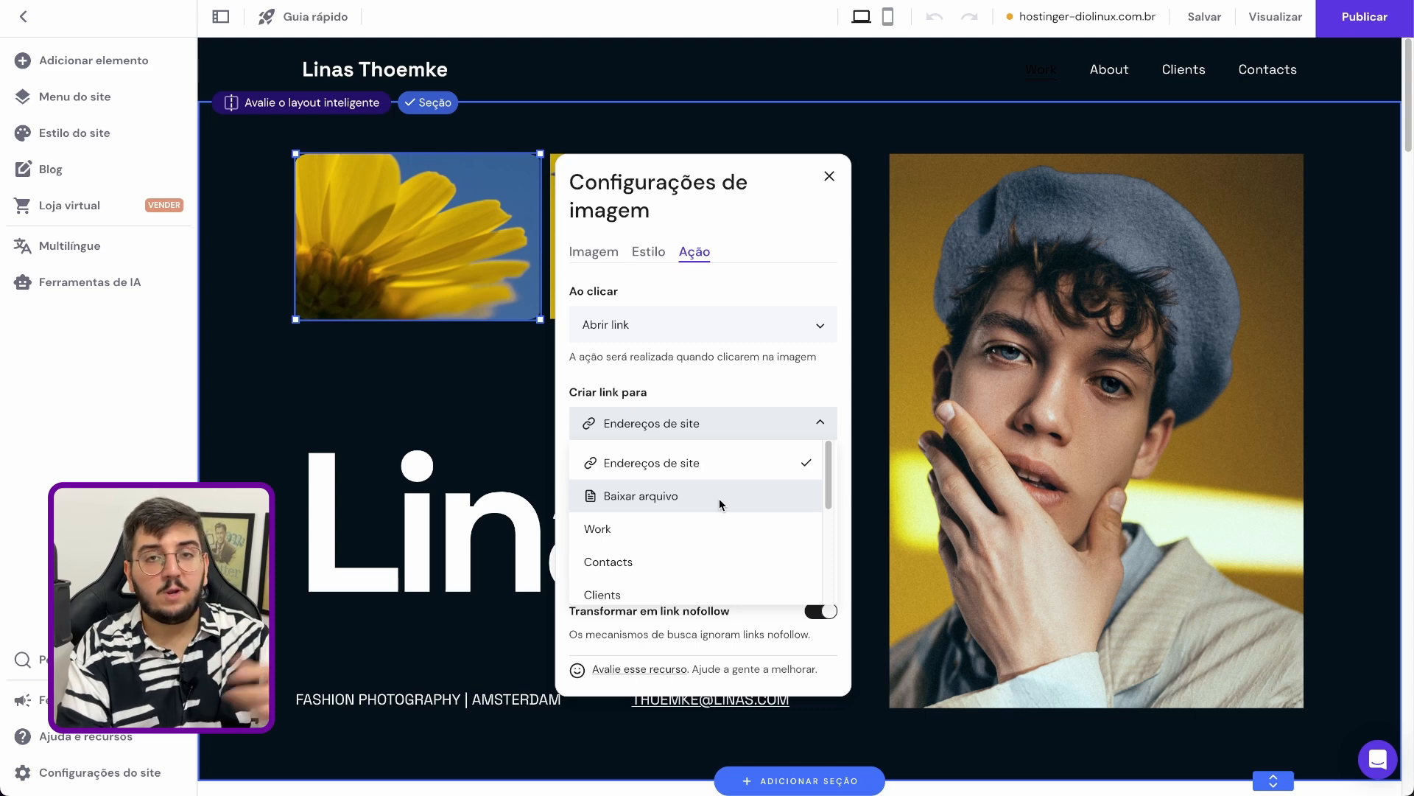
pyautogui.scroll(-2, 706, 516)
pyautogui.scroll(-3, 701, 525)
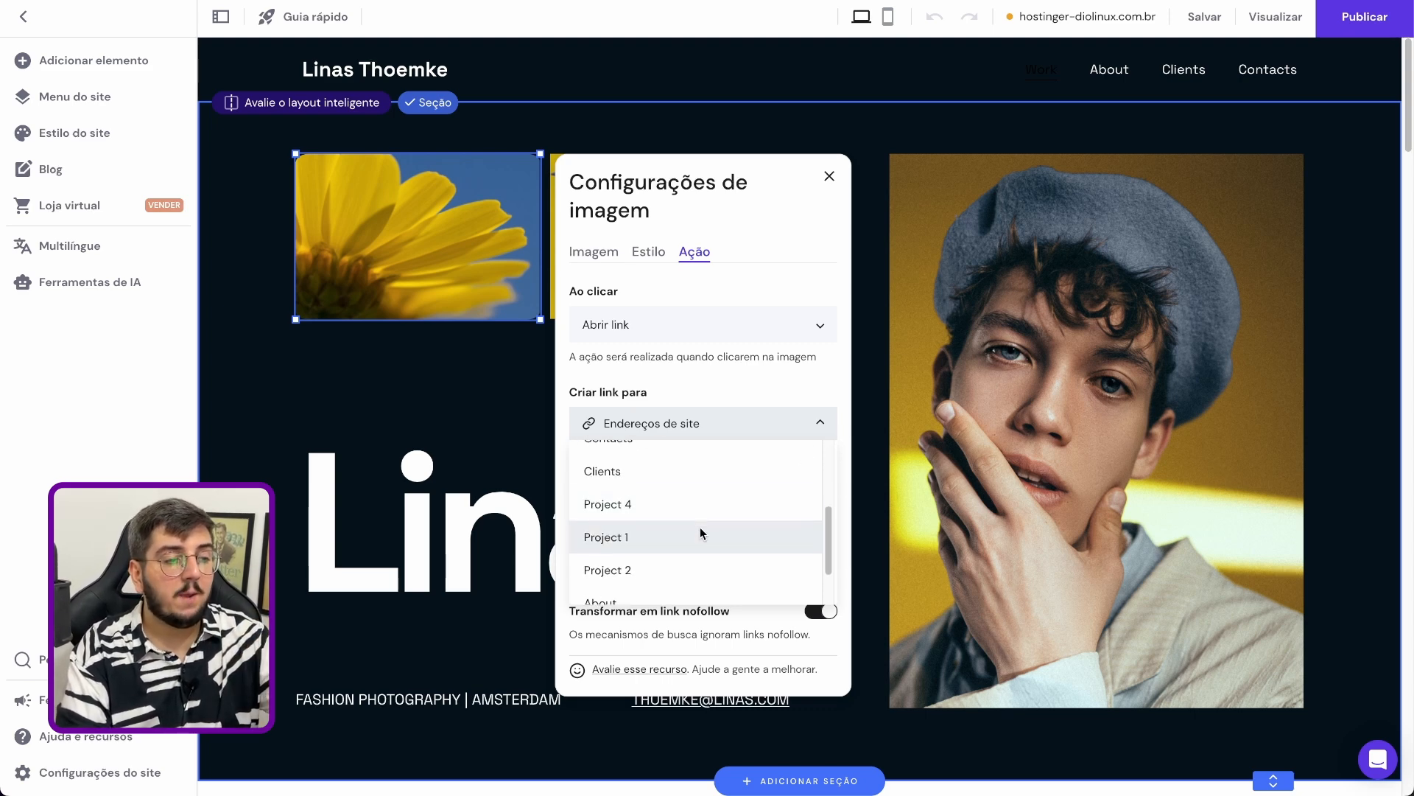
pyautogui.scroll(3, 682, 564)
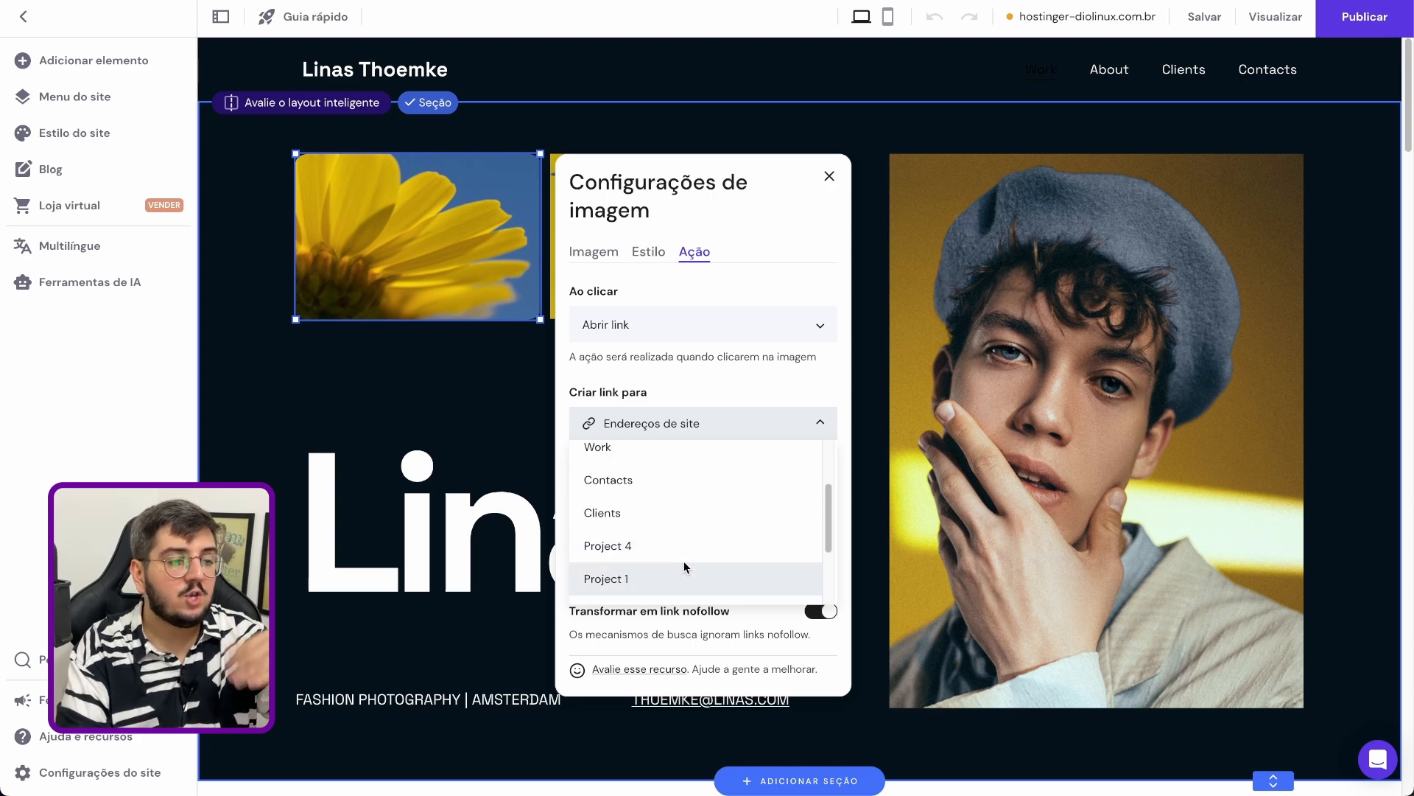
pyautogui.click(759, 389)
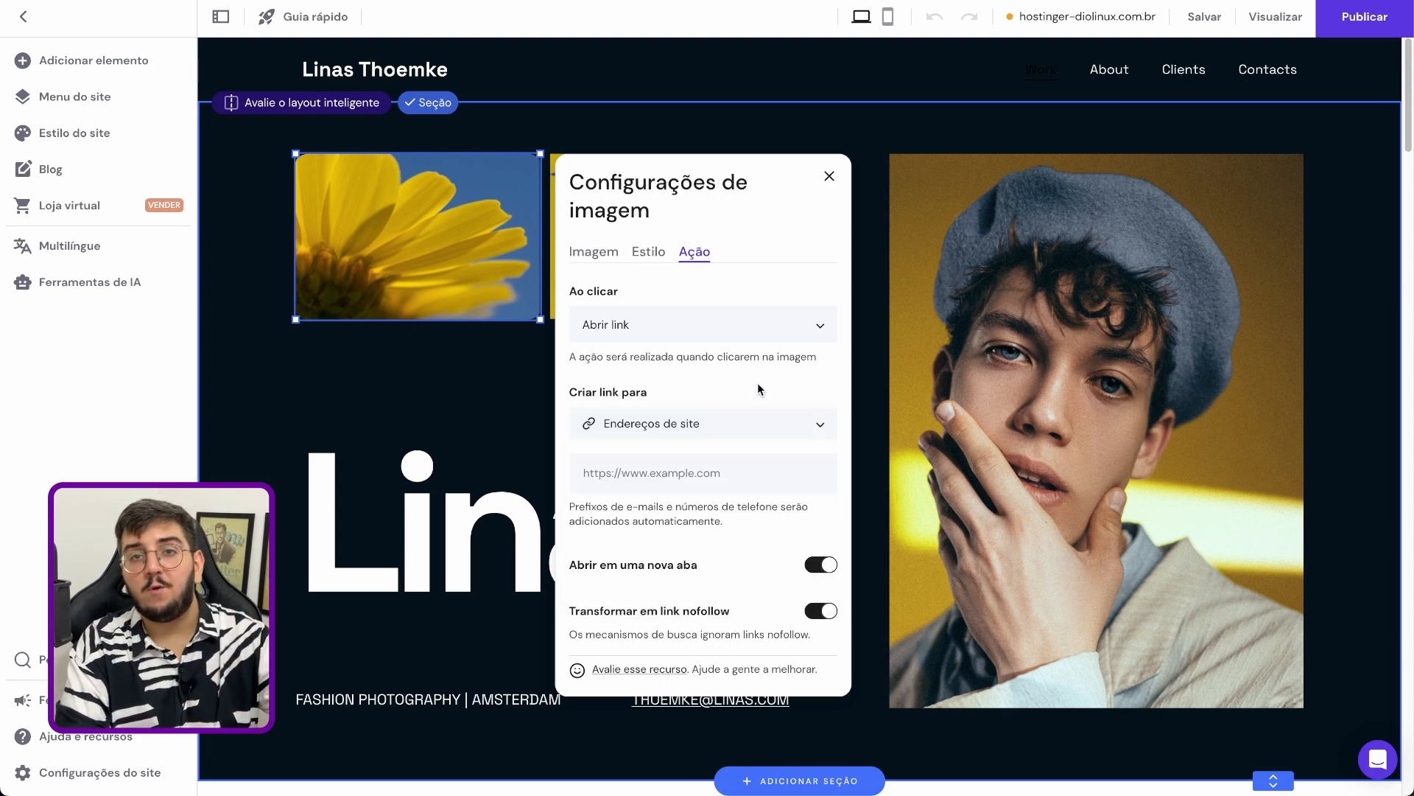
pyautogui.click(736, 426)
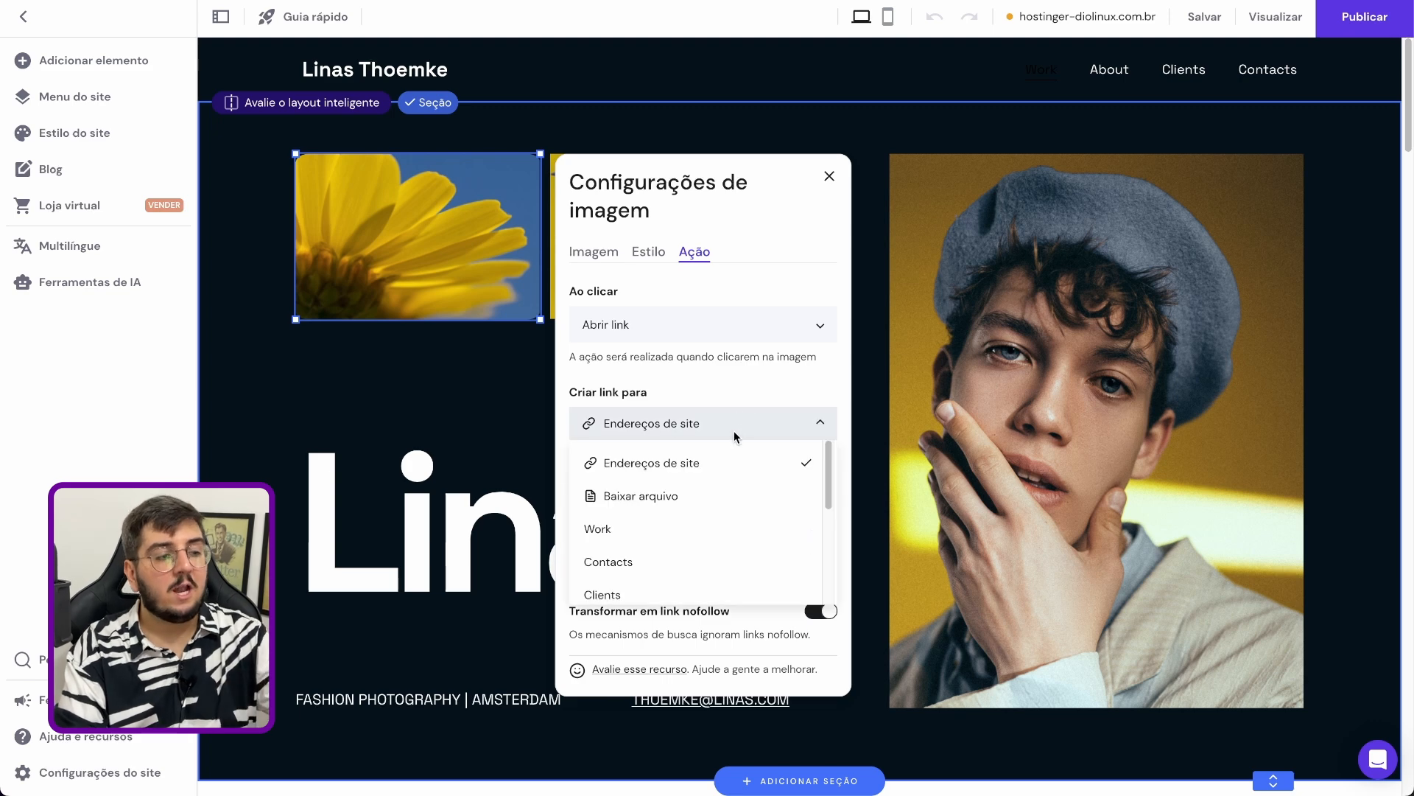
pyautogui.scroll(-3, 715, 563)
pyautogui.click(720, 376)
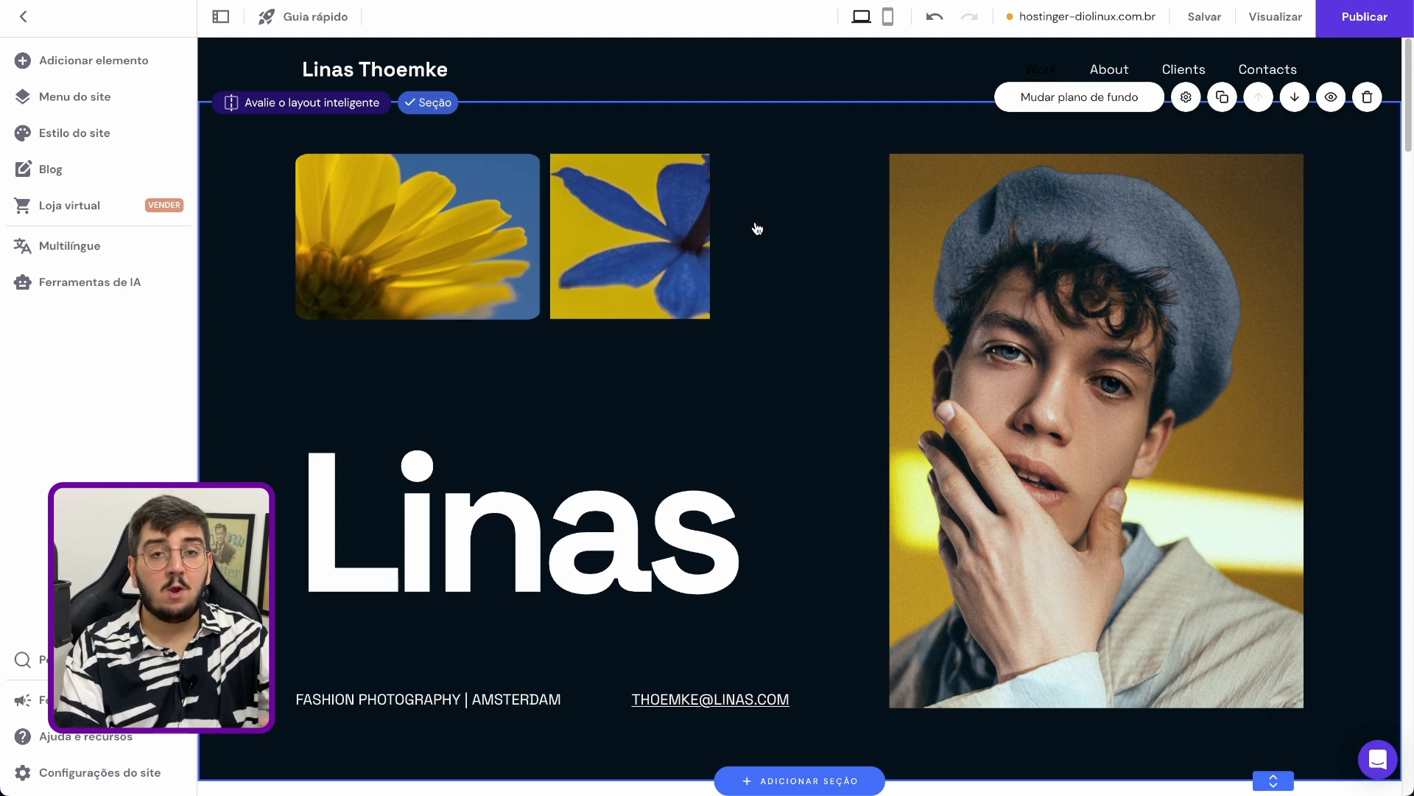
# Move the blue flower image down toward the hero heading and enlarge it from its upper-left corner
pyautogui.click(676, 209)
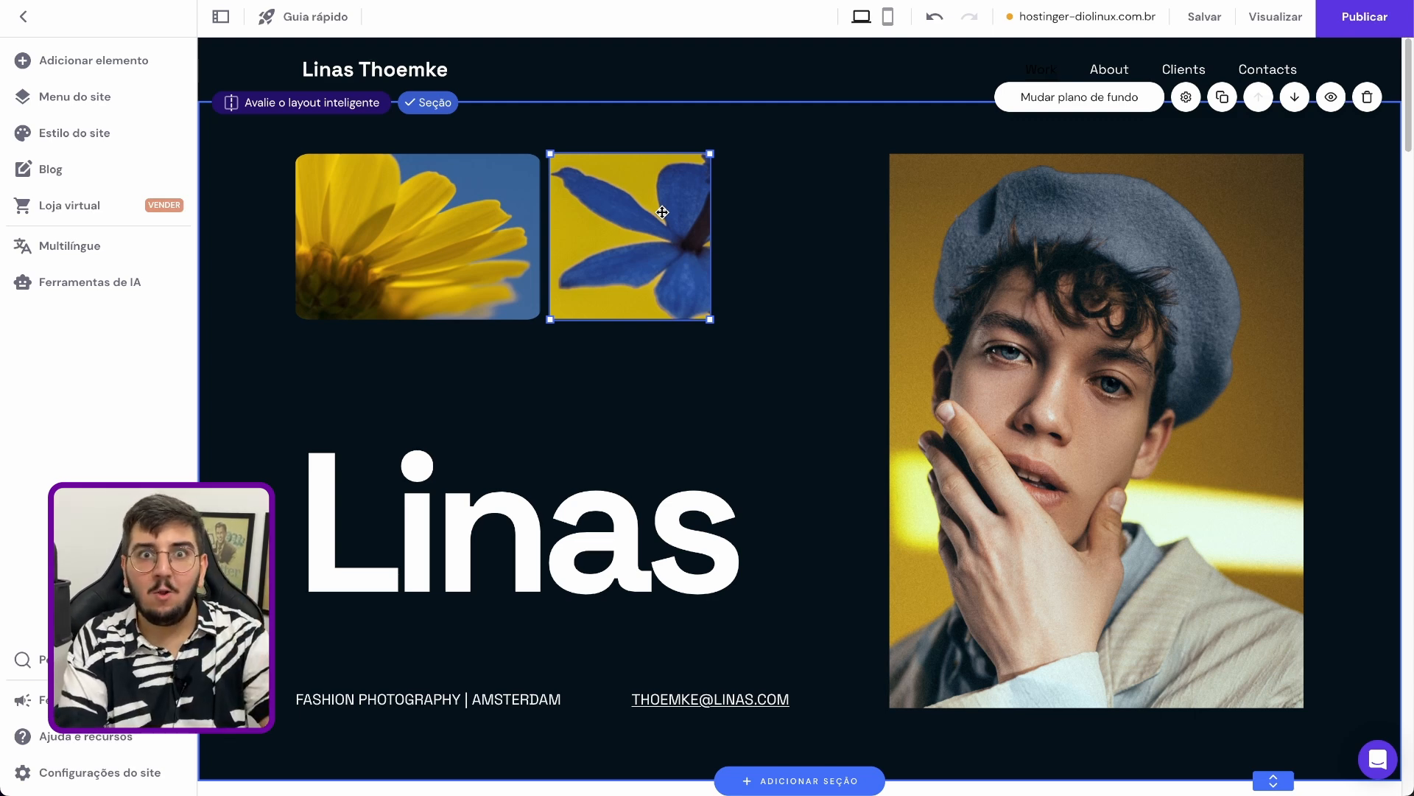
pyautogui.moveTo(662, 212); pyautogui.dragTo(799, 392)
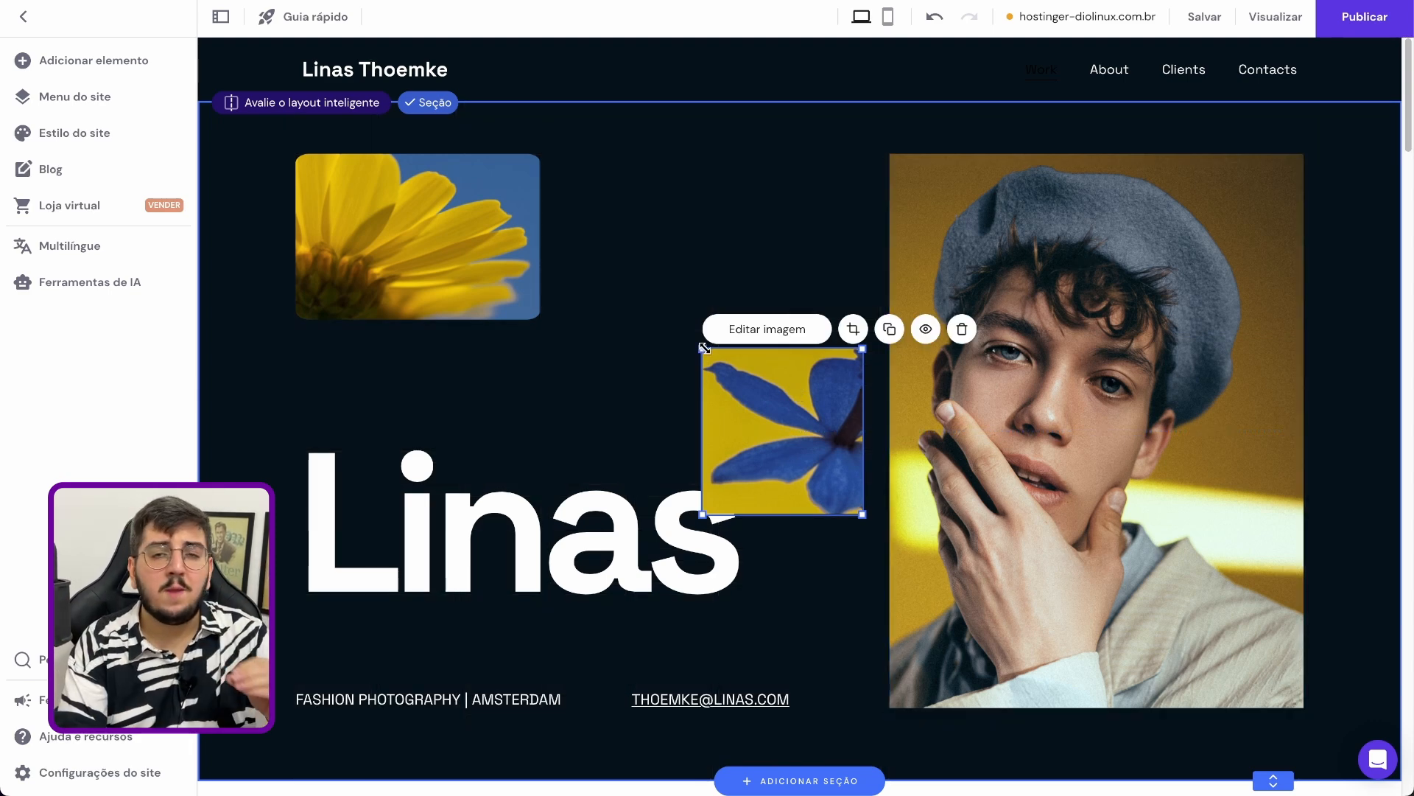
pyautogui.moveTo(704, 347); pyautogui.dragTo(583, 288)
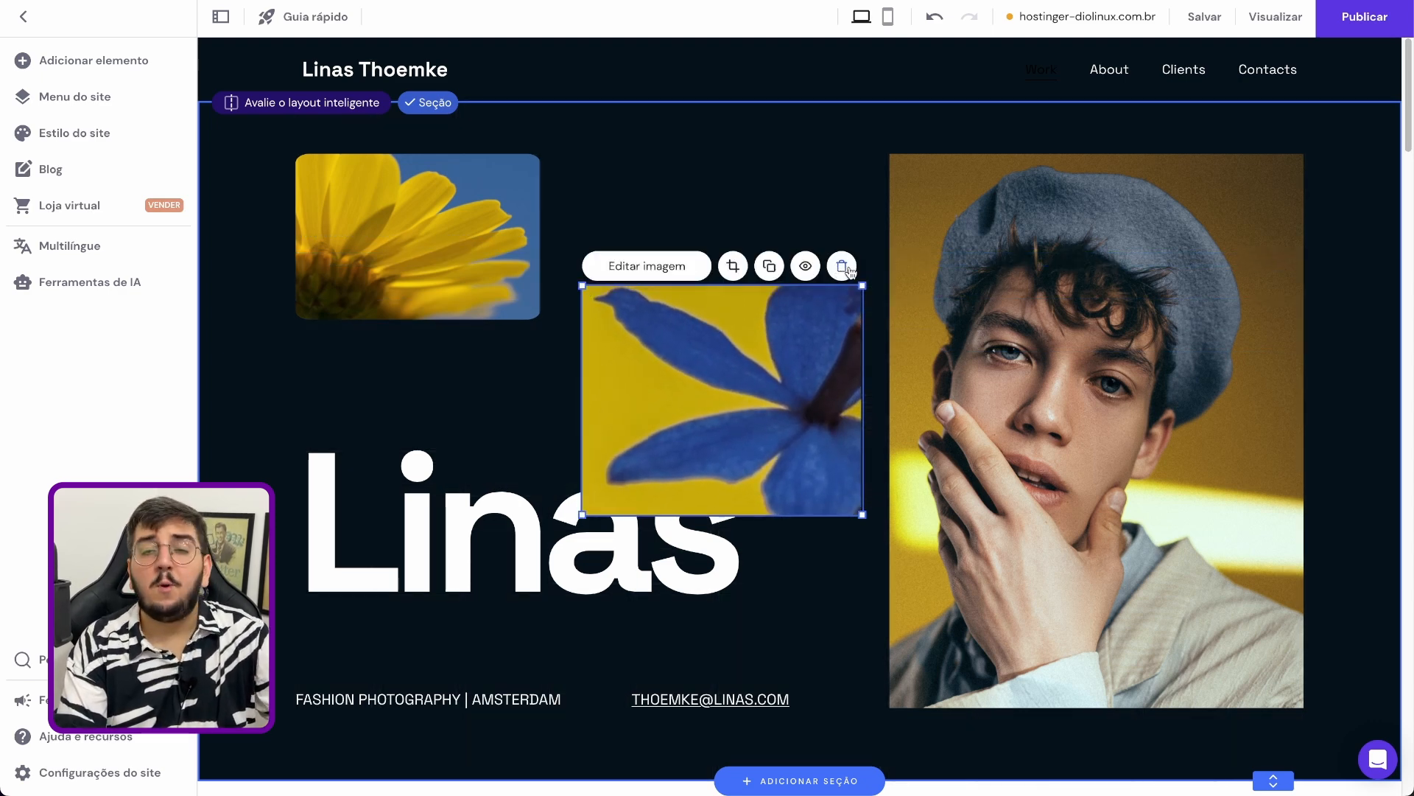
# Crop the blue flower image by zooming in on the flower within its frame
pyautogui.click(742, 272)
pyautogui.moveTo(614, 267); pyautogui.dragTo(693, 255)
pyautogui.click(780, 261)
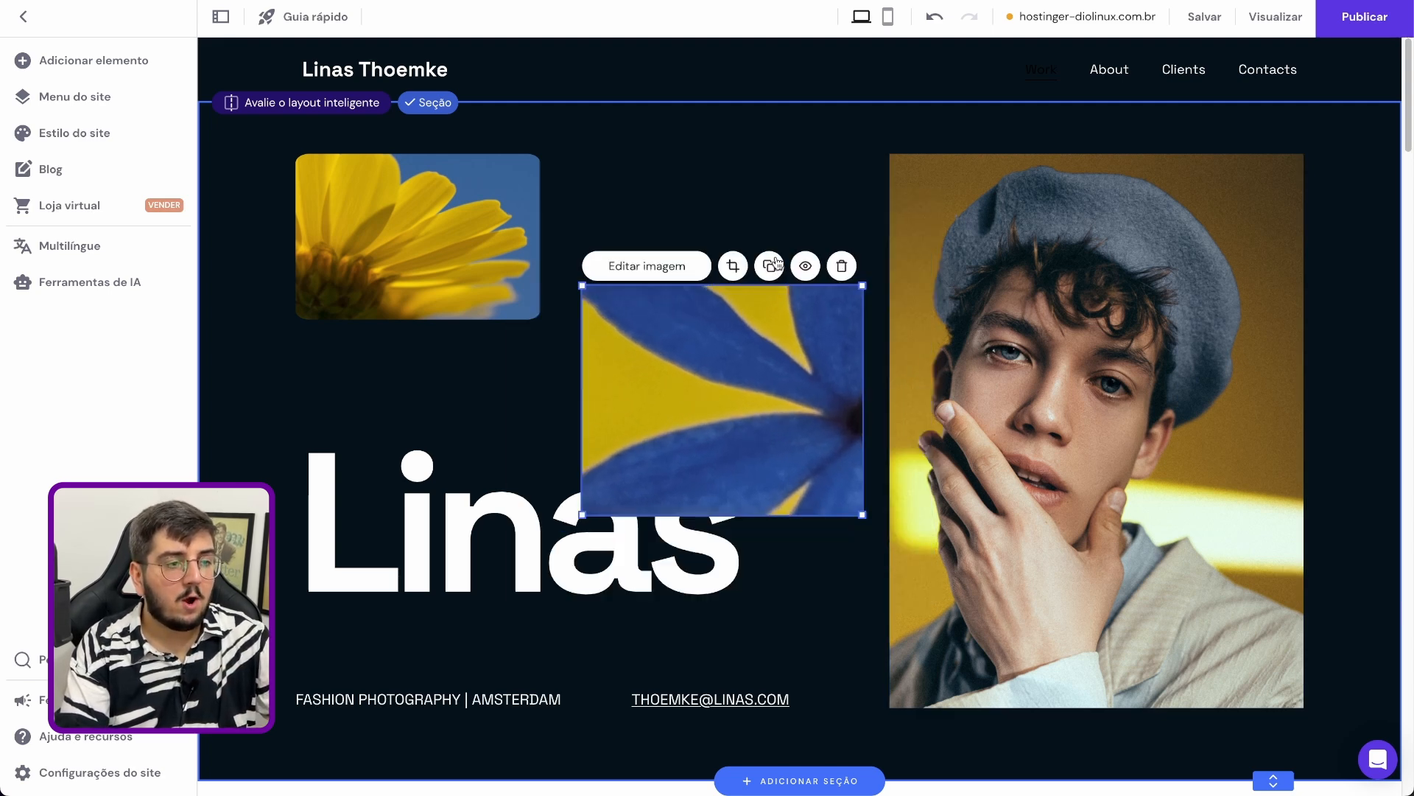
# Duplicate the blue flower image, view the copy's mobile and desktop visibility options, and delete the copy
pyautogui.click(770, 265)
pyautogui.moveTo(759, 406); pyautogui.dragTo(528, 410)
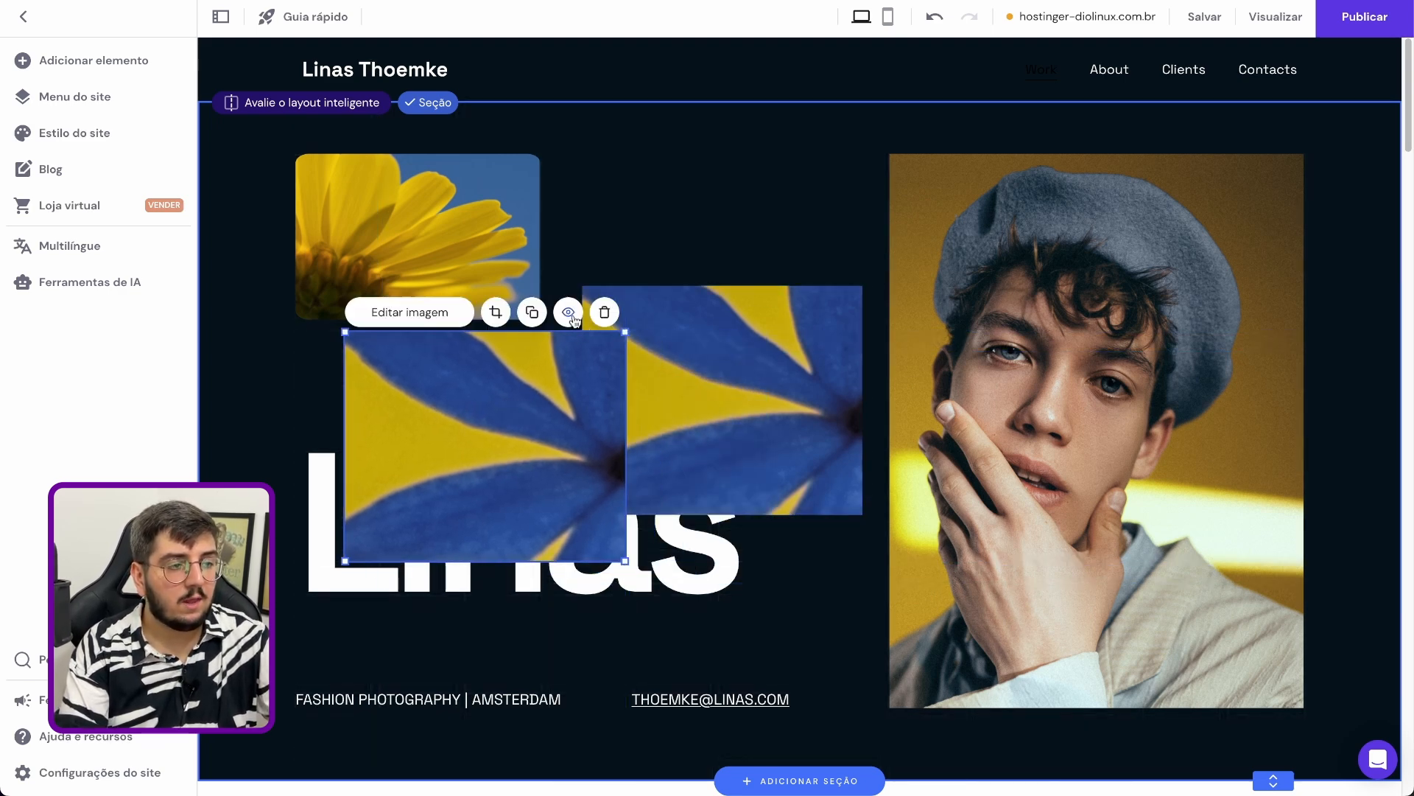
pyautogui.click(568, 313)
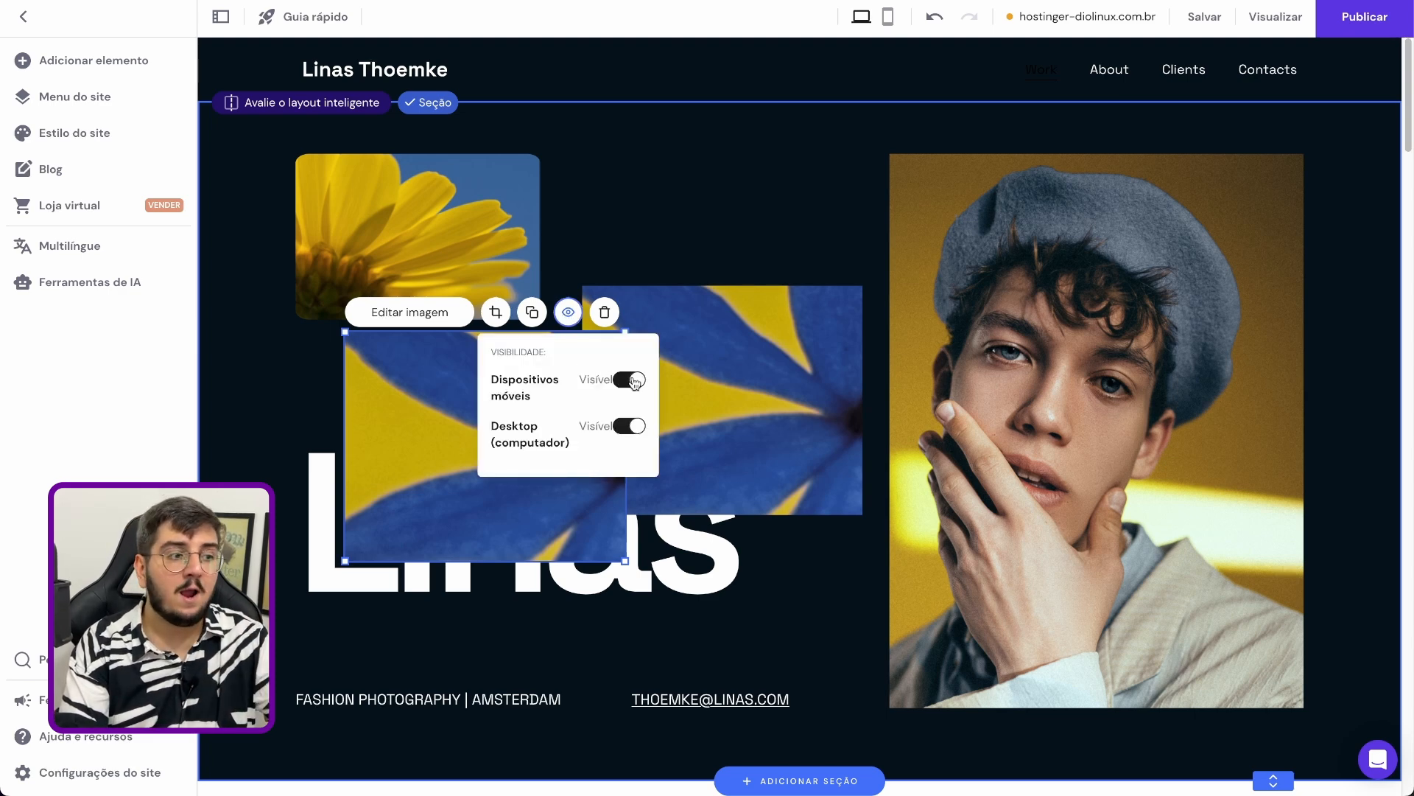
pyautogui.click(604, 317)
# Move the enlarged blue flower image up beside the yellow flower image, aligned with its upper edge
pyautogui.moveTo(725, 455); pyautogui.dragTo(695, 325)
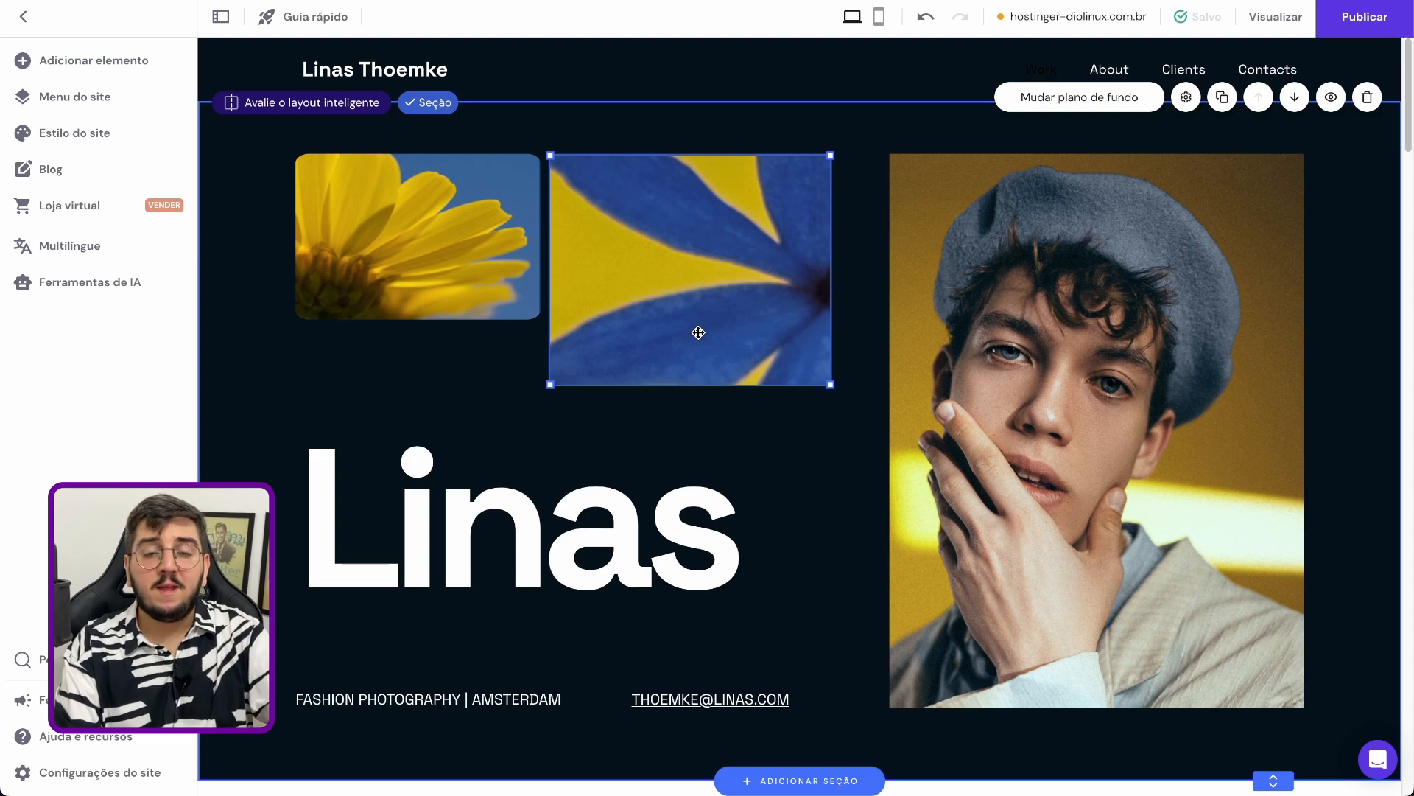
pyautogui.click(718, 574)
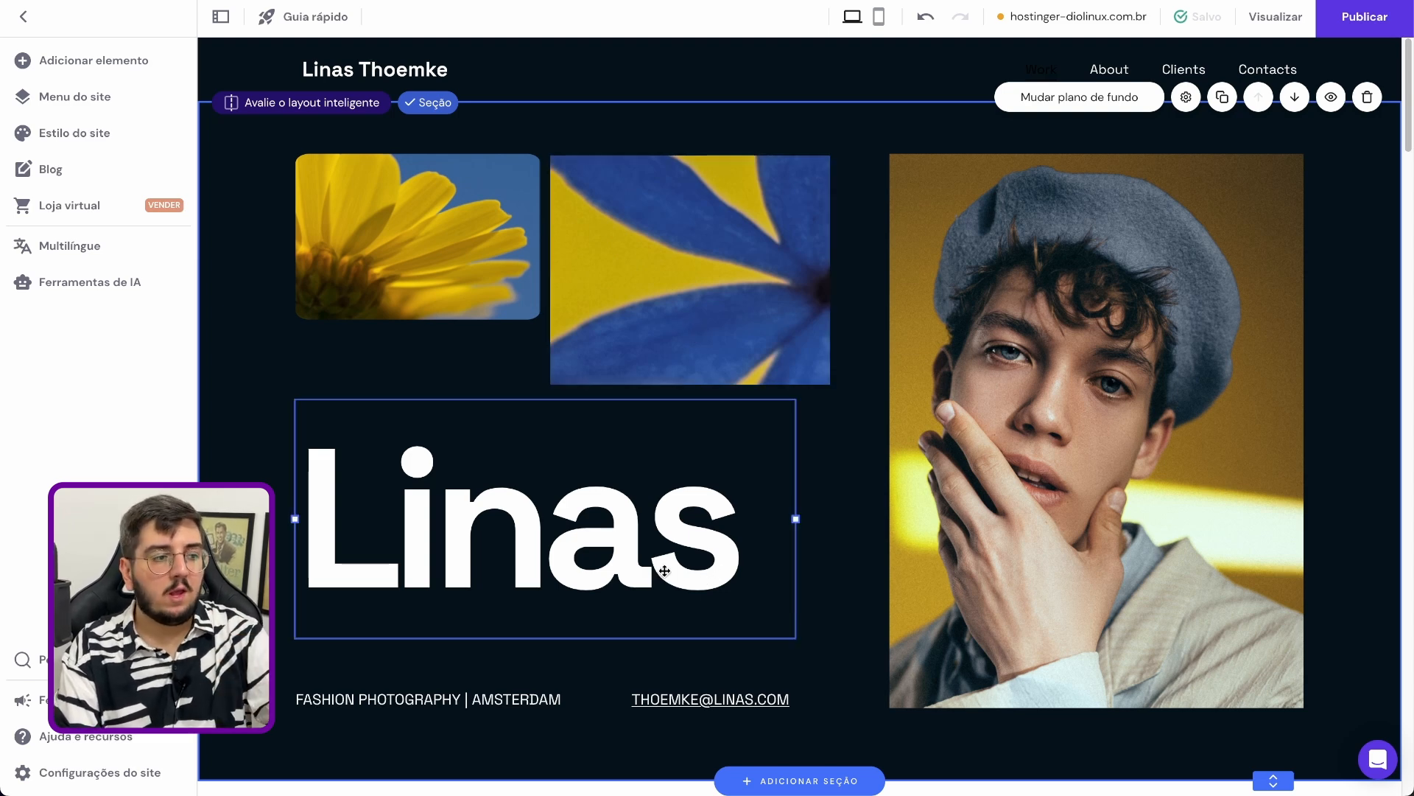
# Open the large hero heading for text editing and examine its text style and font size options
pyautogui.click(611, 529)
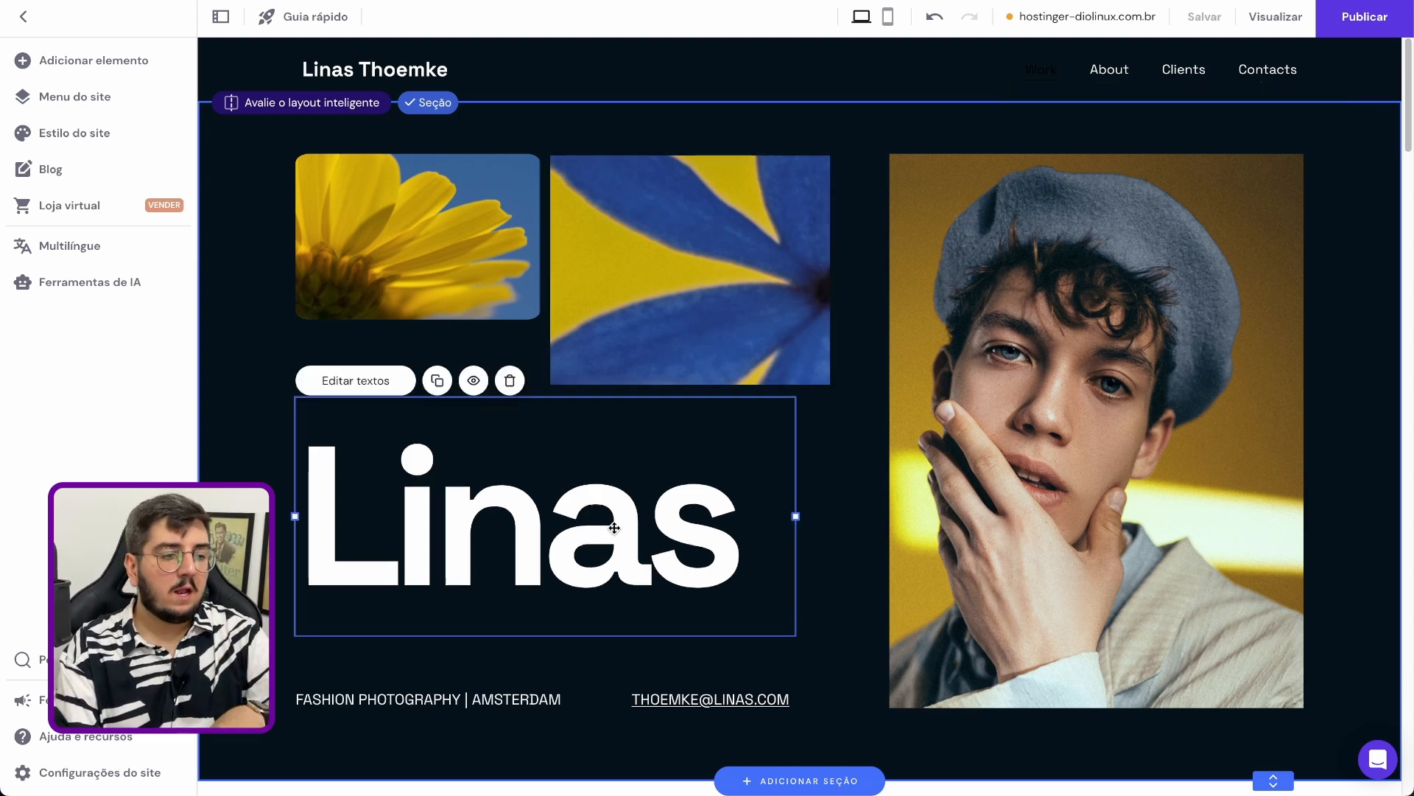
pyautogui.click(356, 382)
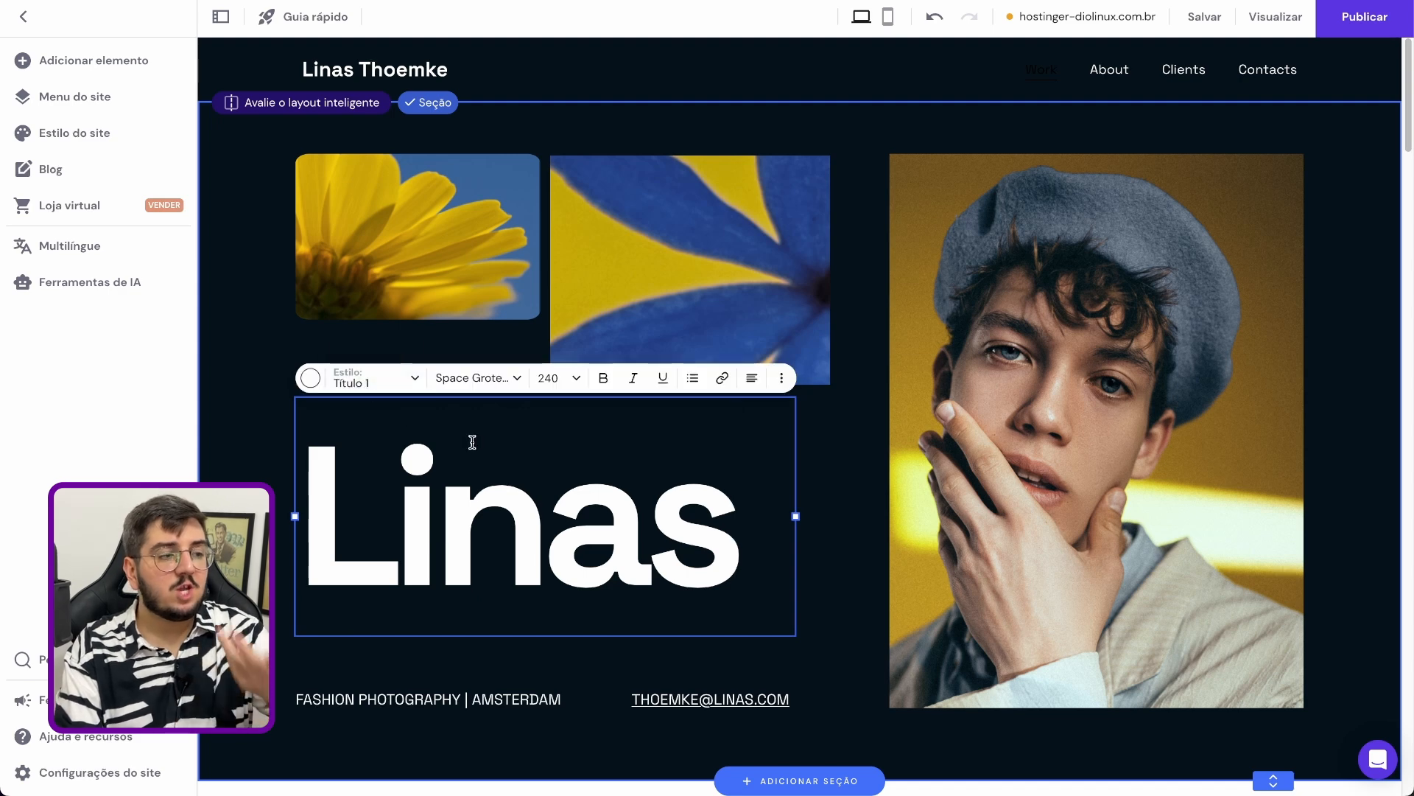
pyautogui.click(391, 381)
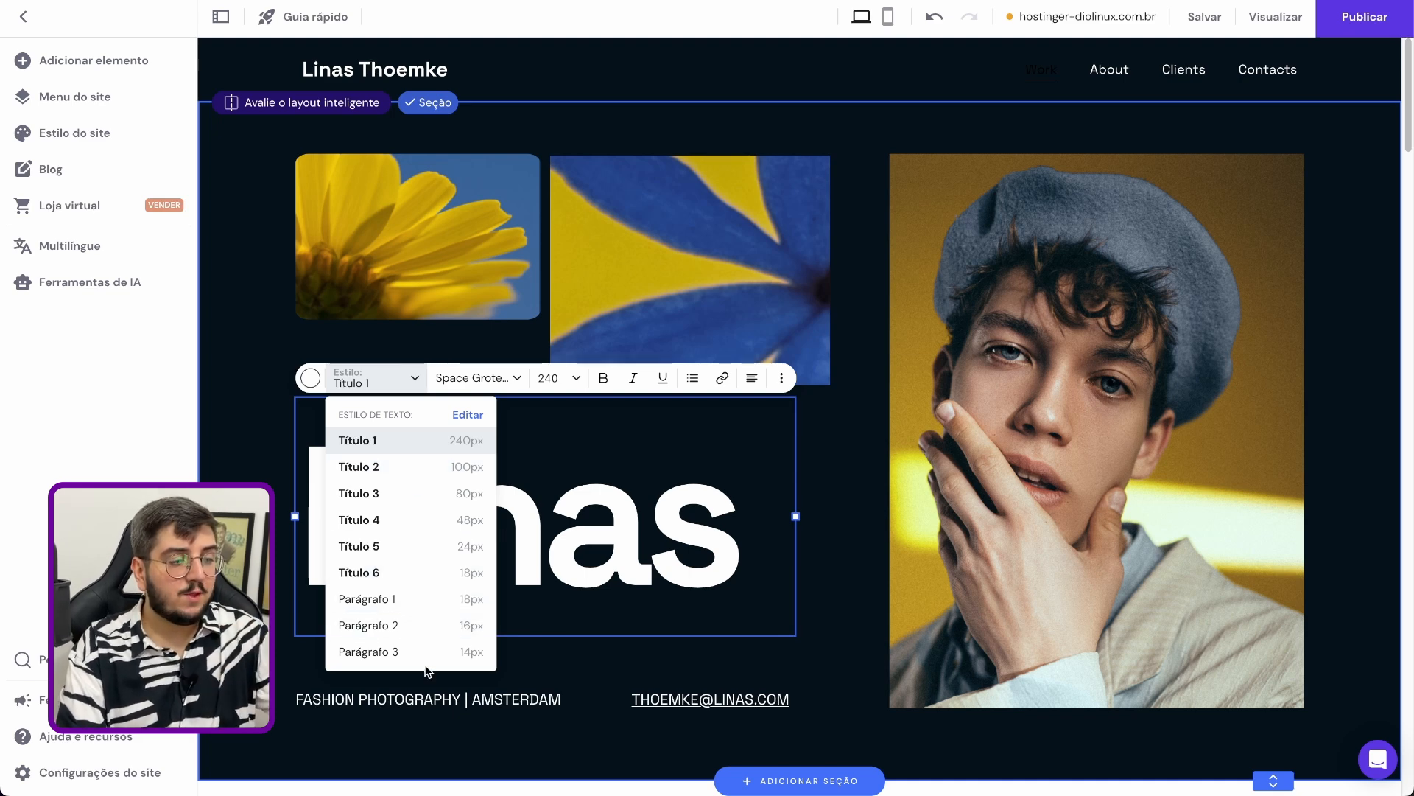
pyautogui.click(571, 379)
pyautogui.scroll(-3, 560, 372)
pyautogui.scroll(2, 492, 301)
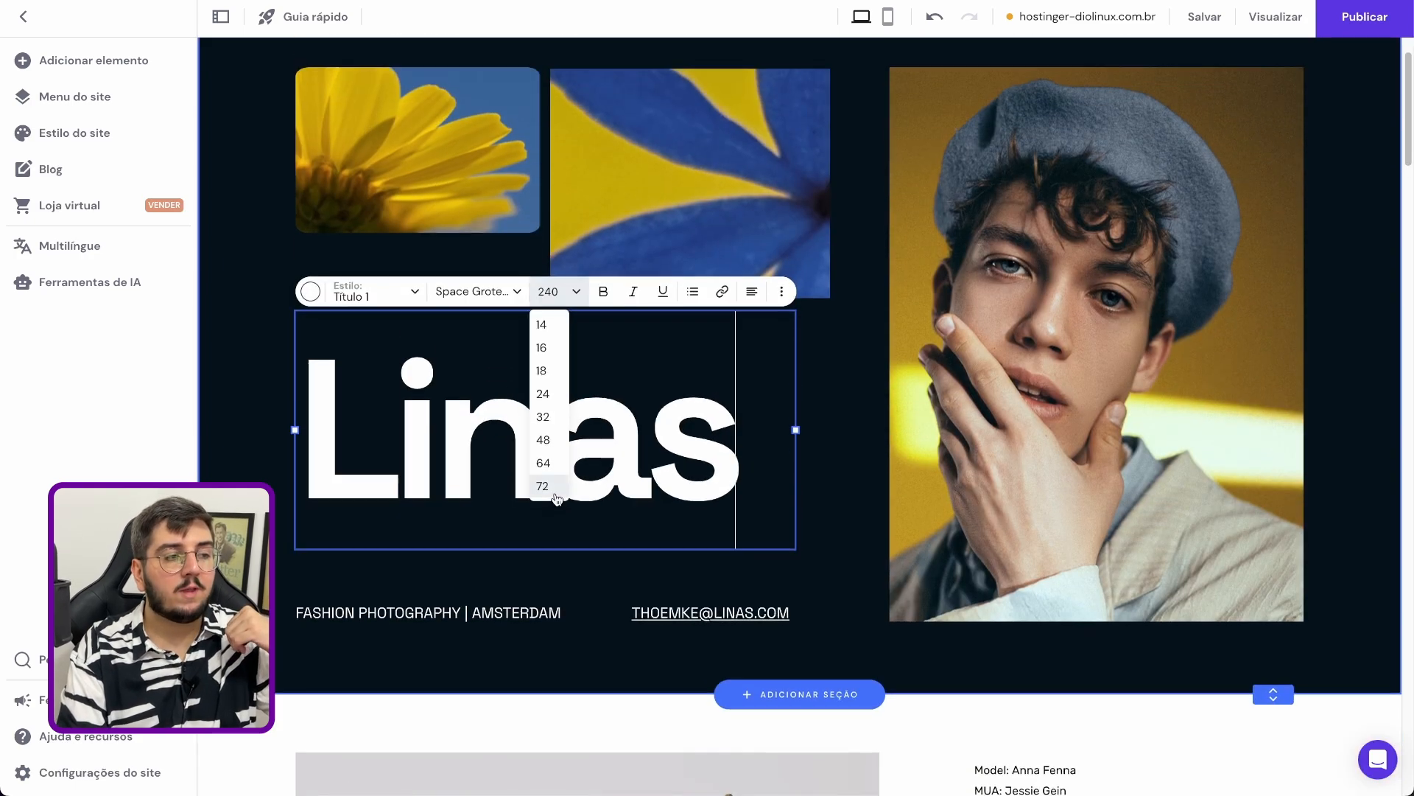
# Examine the fonts available for the hero heading, including the fonts in use and the custom font import option
pyautogui.click(493, 299)
pyautogui.scroll(-2, 501, 443)
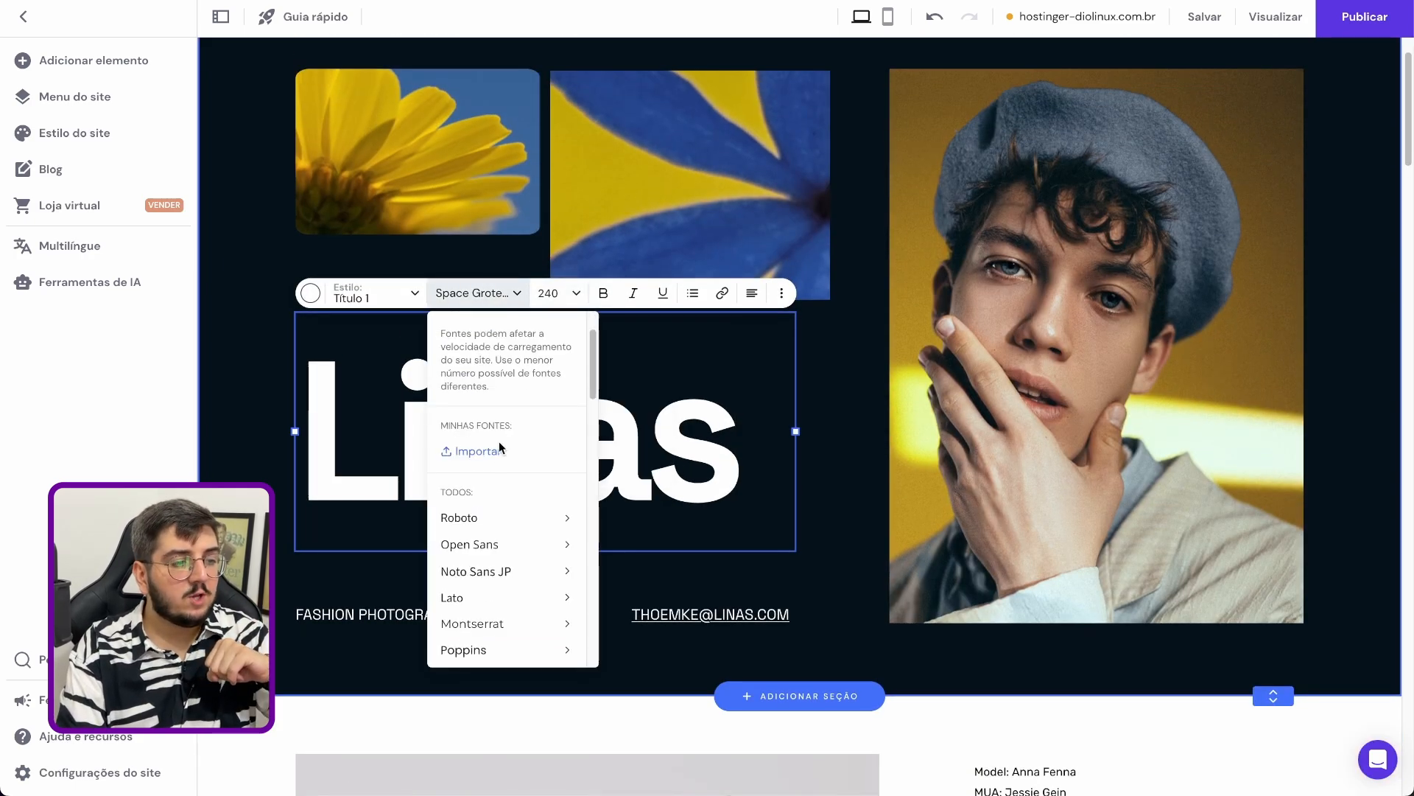
pyautogui.scroll(-10, 505, 495)
pyautogui.moveTo(511, 518)
pyautogui.scroll(10, 508, 512)
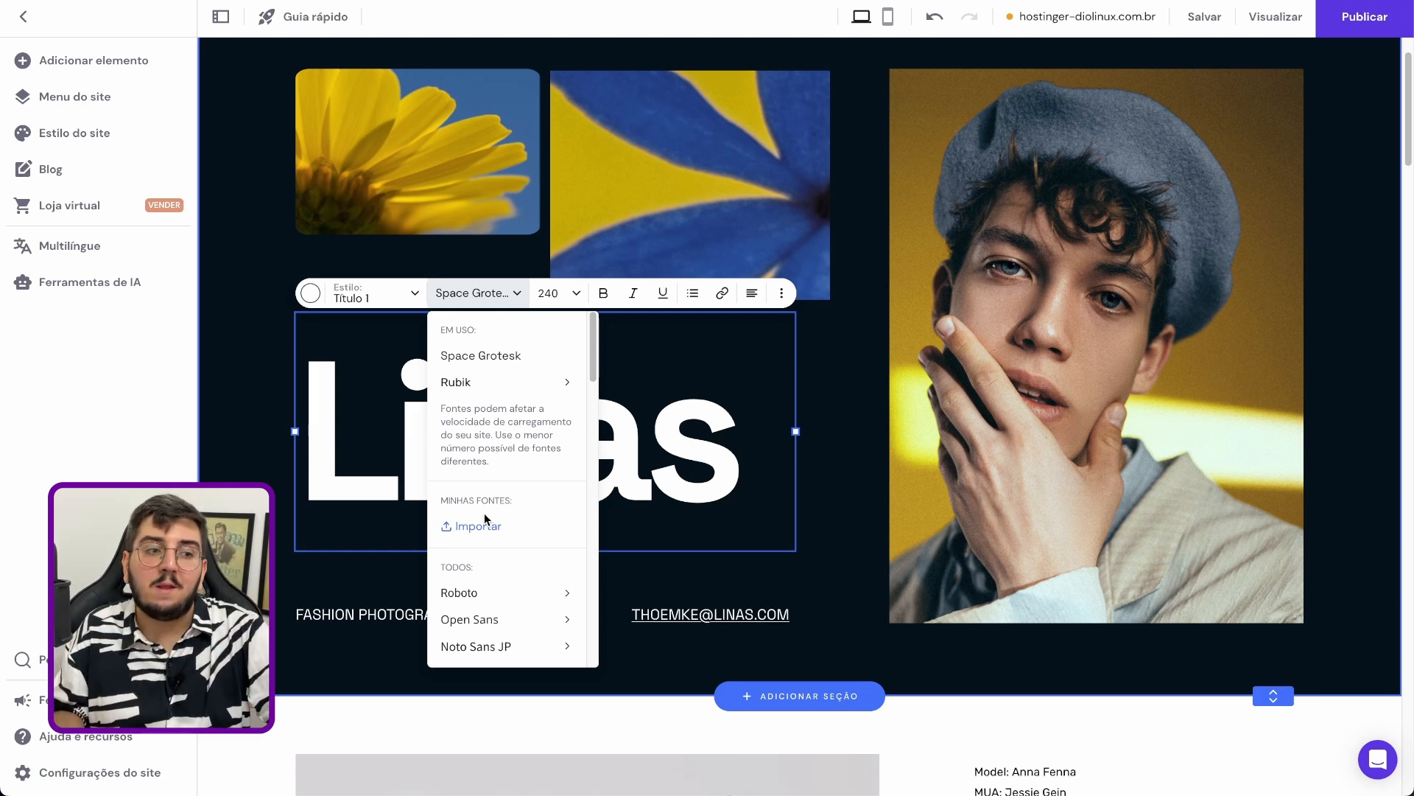
pyautogui.scroll(-5, 493, 531)
pyautogui.scroll(5, 499, 608)
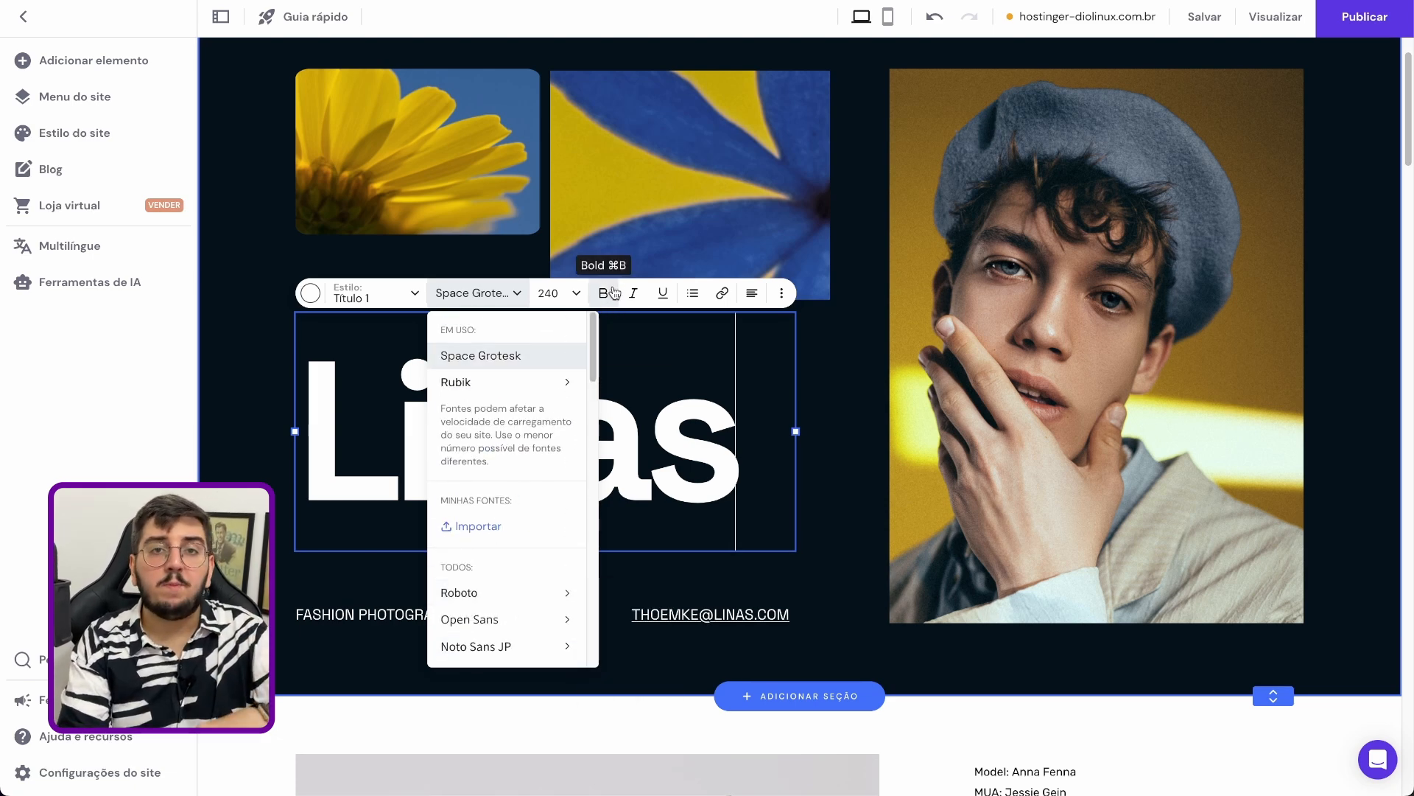
# Examine the hero heading's alignment, line height, background color and AI text options, and close them
pyautogui.click(751, 293)
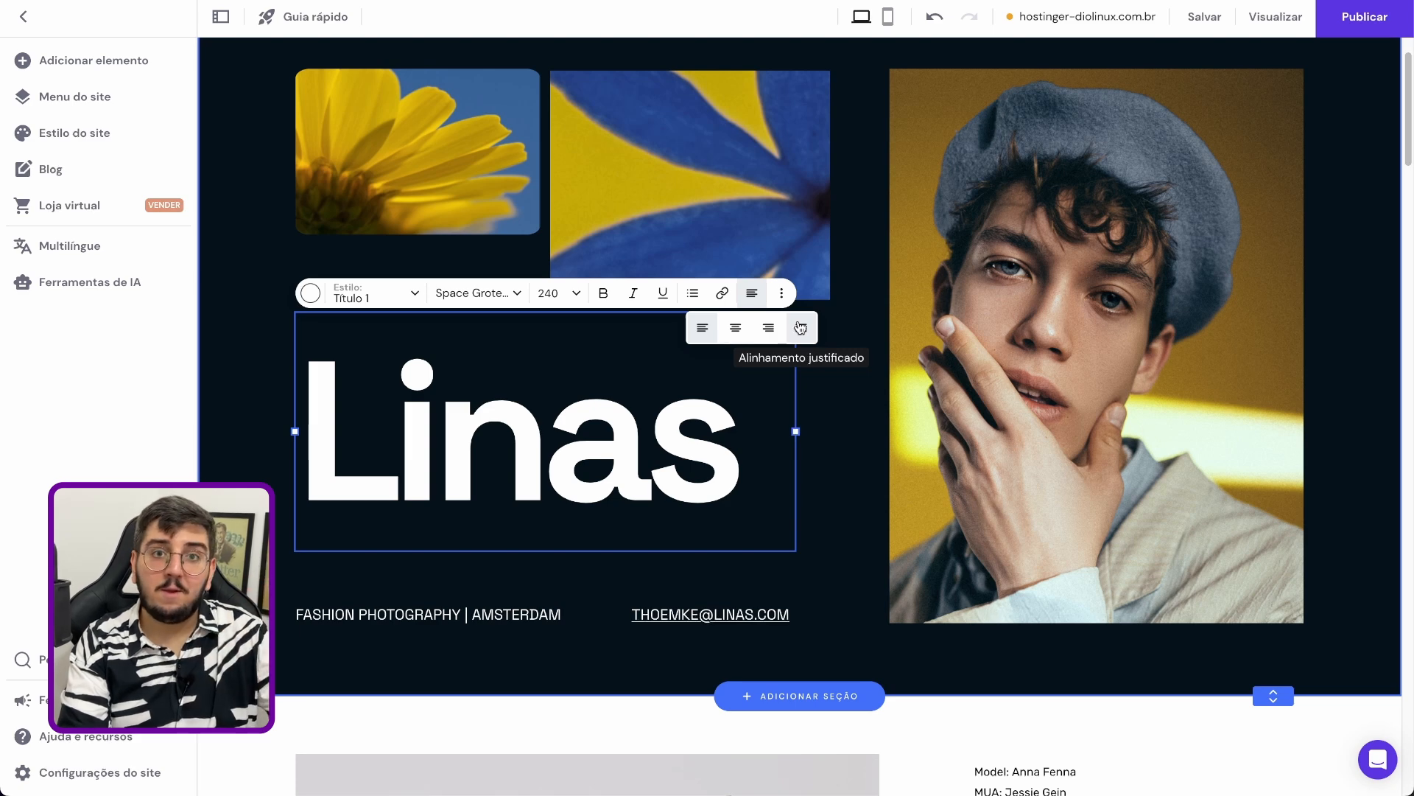
pyautogui.click(781, 293)
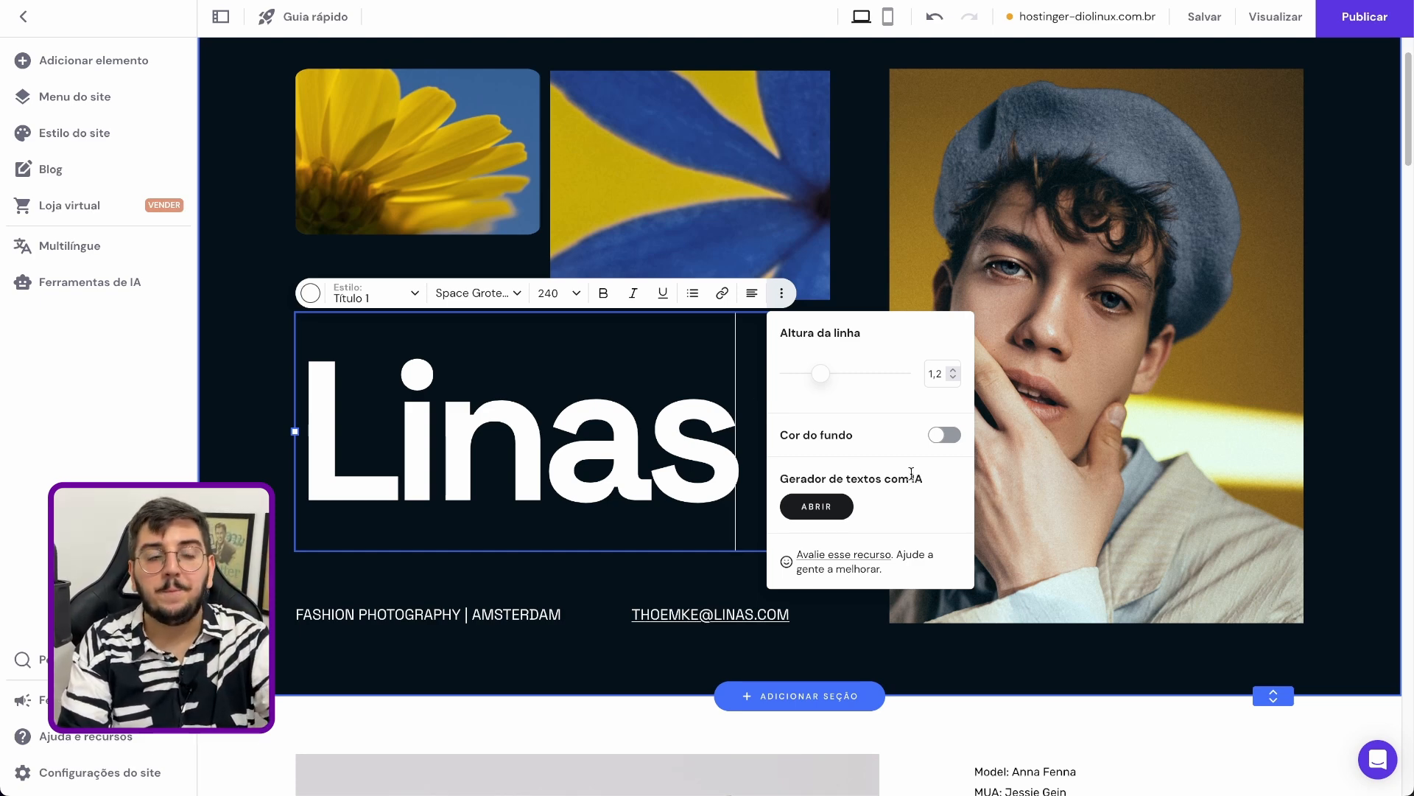
pyautogui.scroll(2, 609, 380)
pyautogui.click(608, 380)
# Add two line breaks at the end of the paragraph under the "Impressed?" heading
pyautogui.scroll(-15, 609, 380)
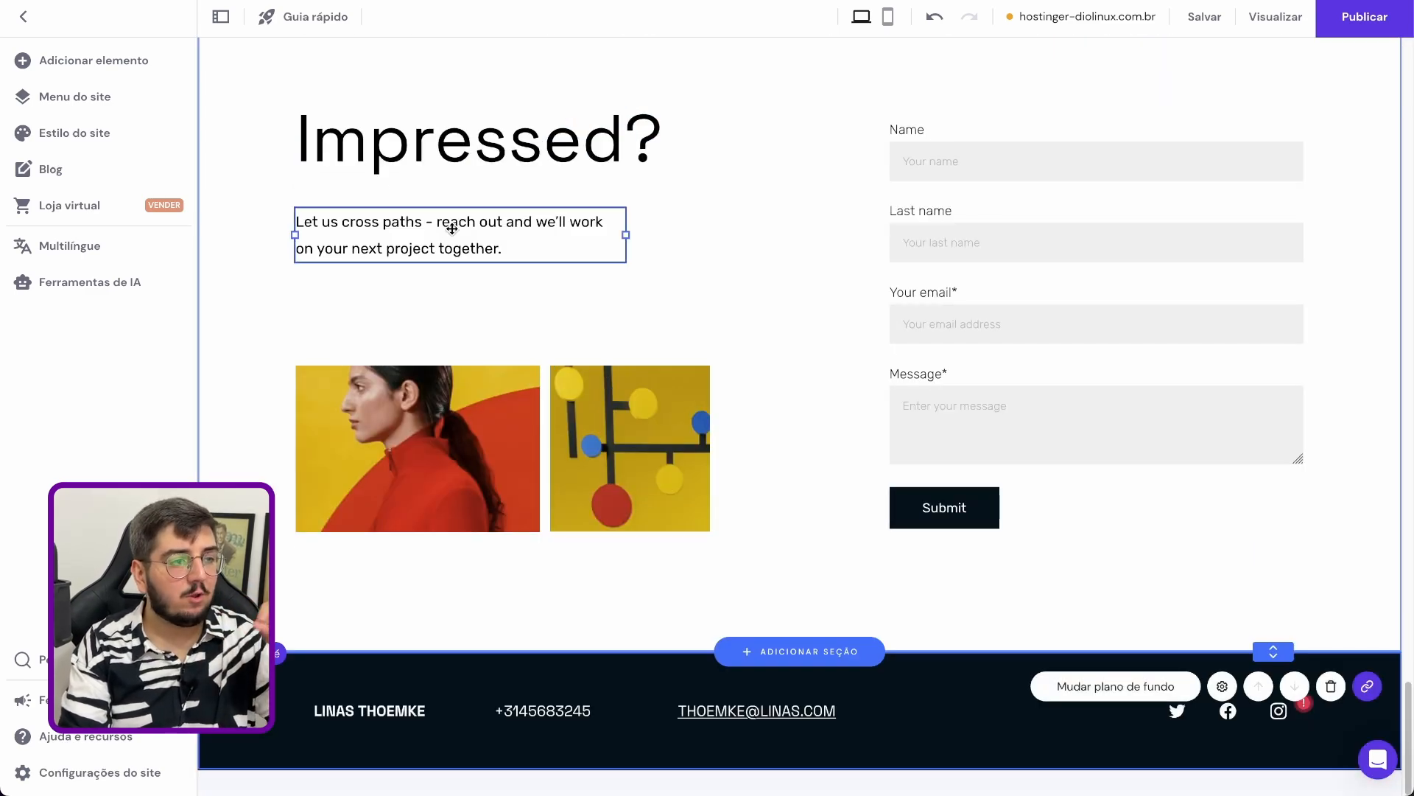
pyautogui.click(471, 230)
pyautogui.click(379, 188)
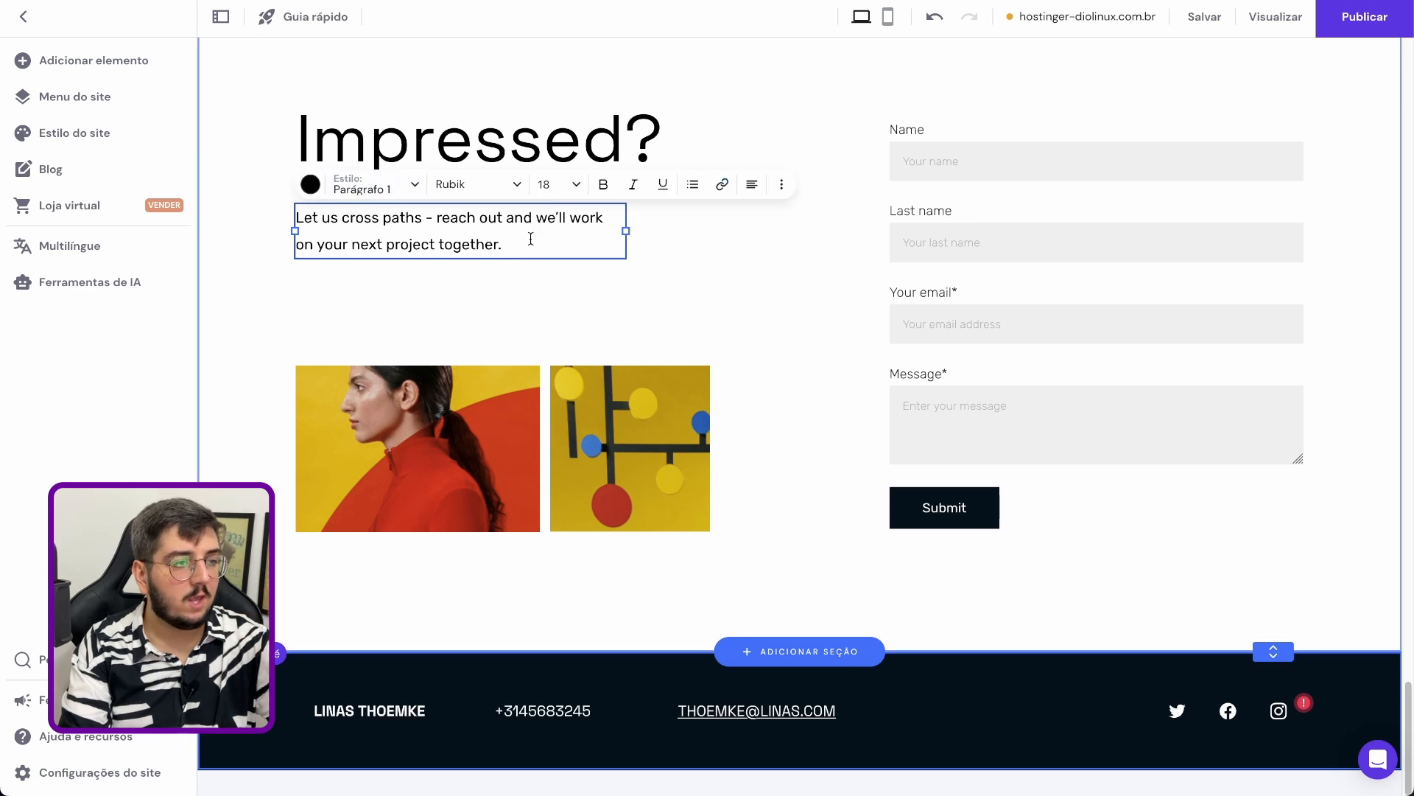
pyautogui.press('Return')
pyautogui.press('Return')
pyautogui.press('Return')
pyautogui.press('Return')
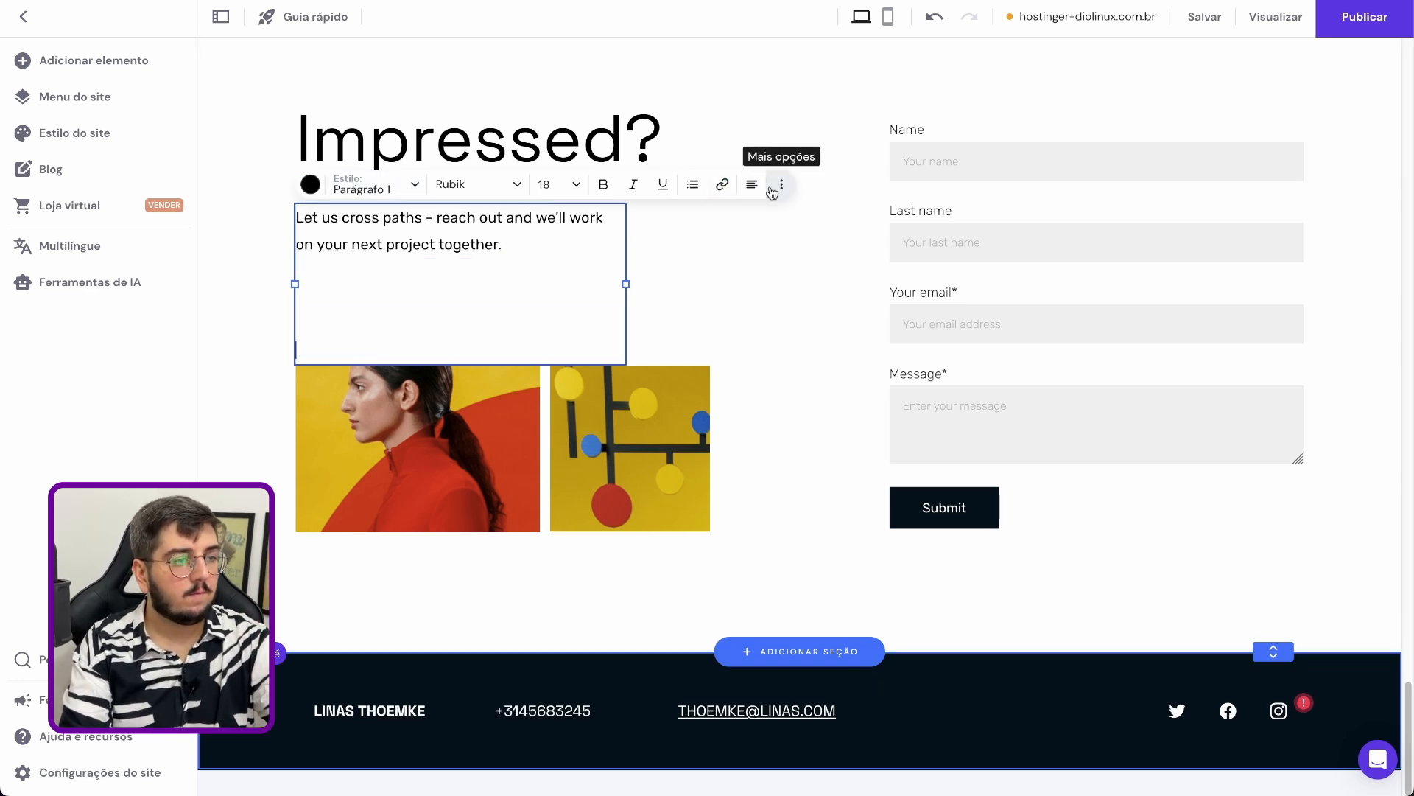
pyautogui.press('BackSpace')
pyautogui.press('BackSpace')
# Open the AI text generator with topic Prestação De Serviços, category Fotógrafo and paragraph Sobre Nós
pyautogui.click(782, 186)
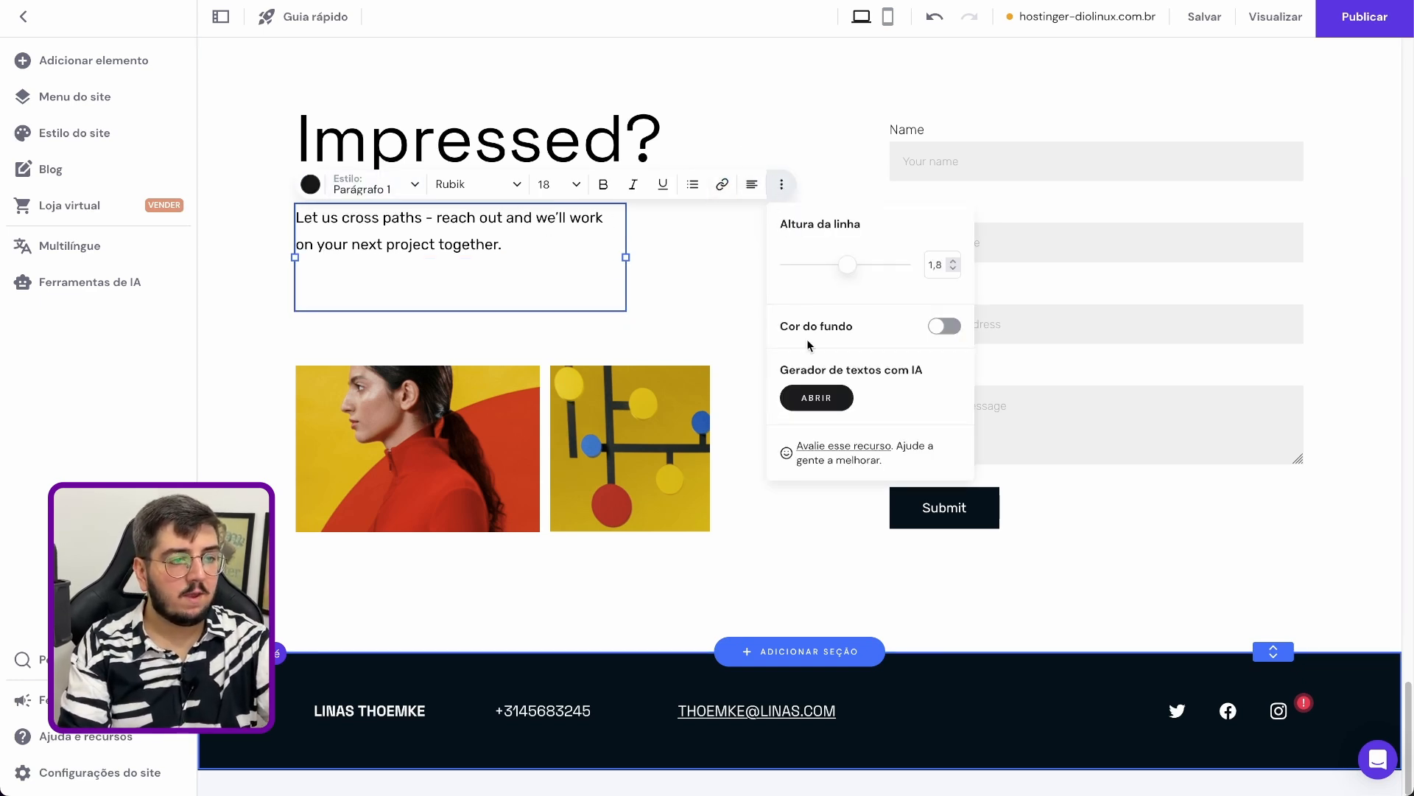
pyautogui.click(810, 397)
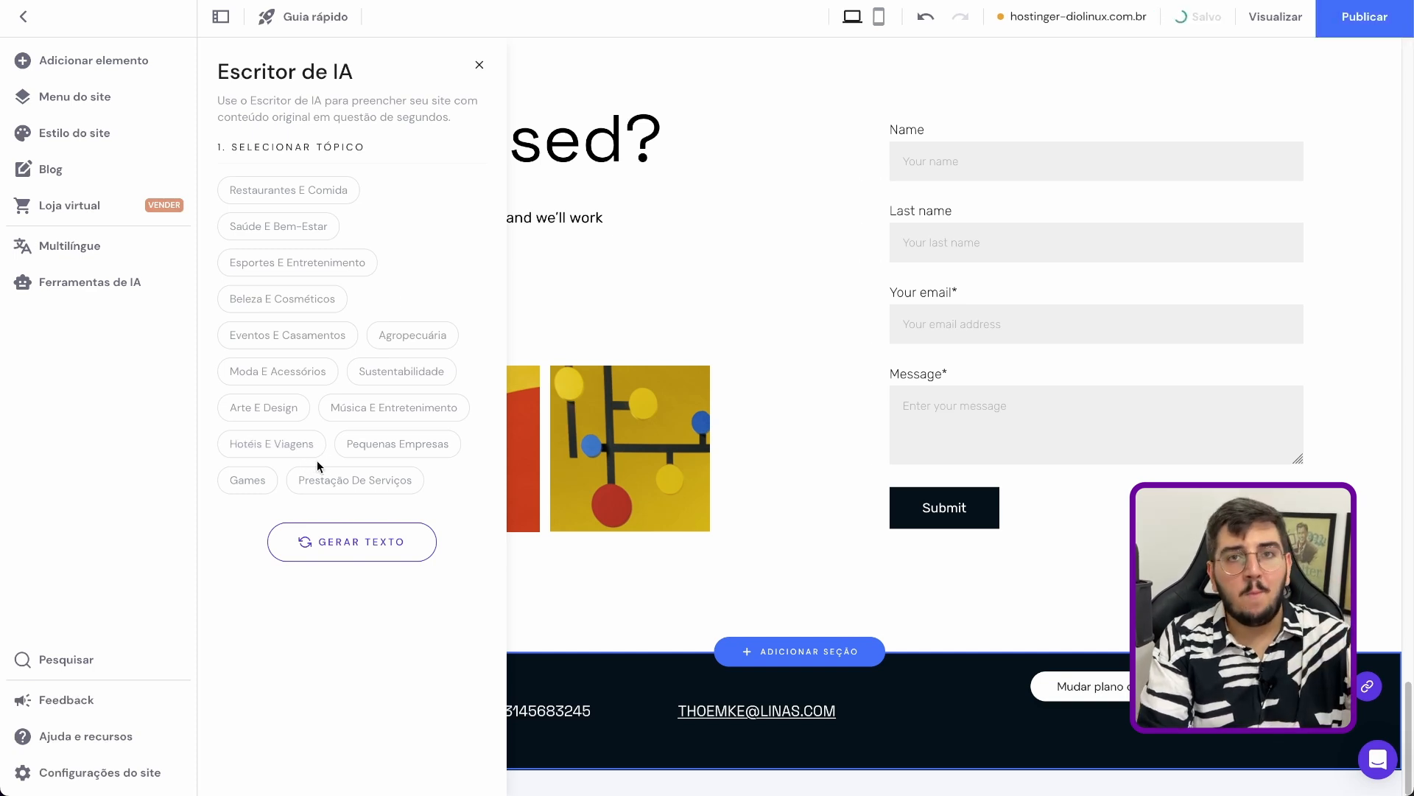
pyautogui.click(400, 489)
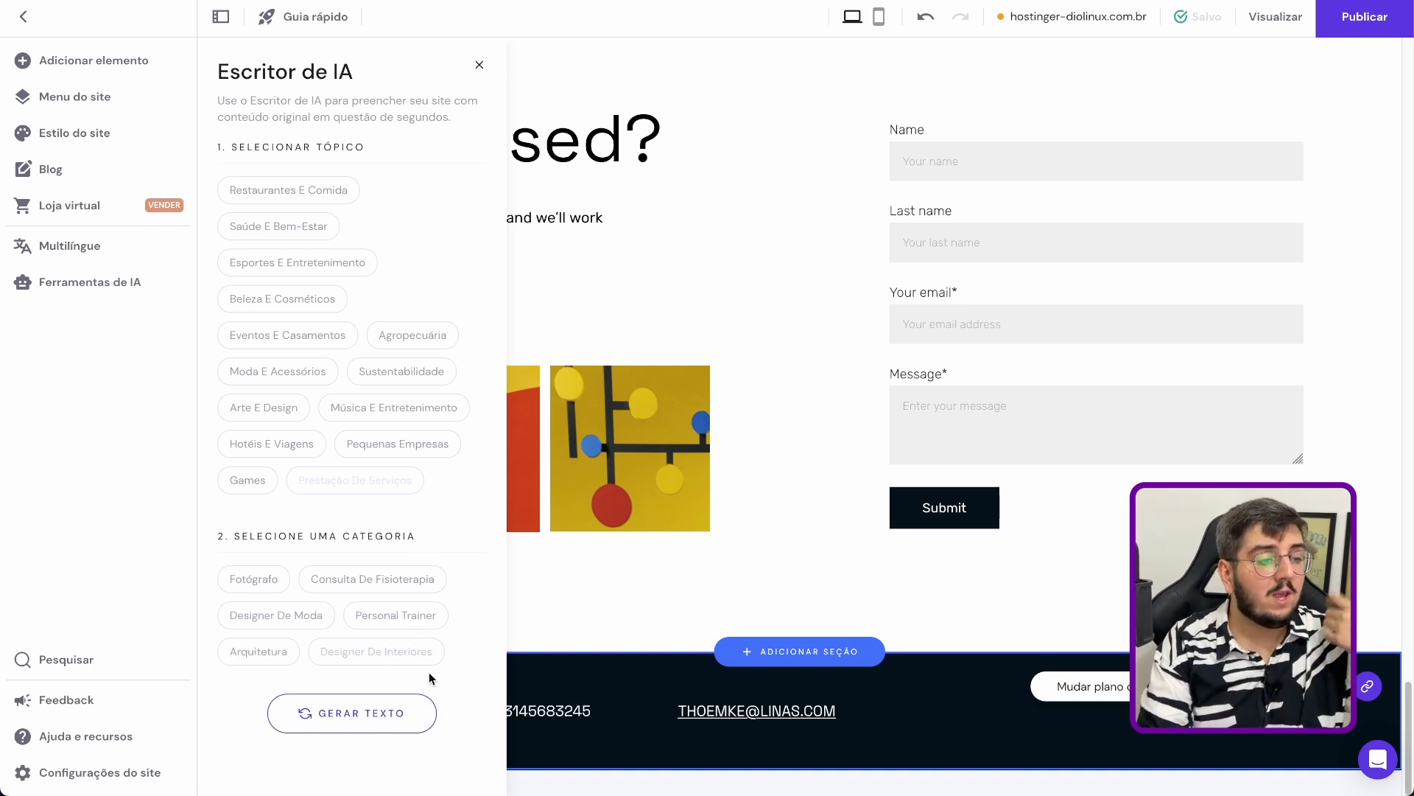
pyautogui.click(241, 578)
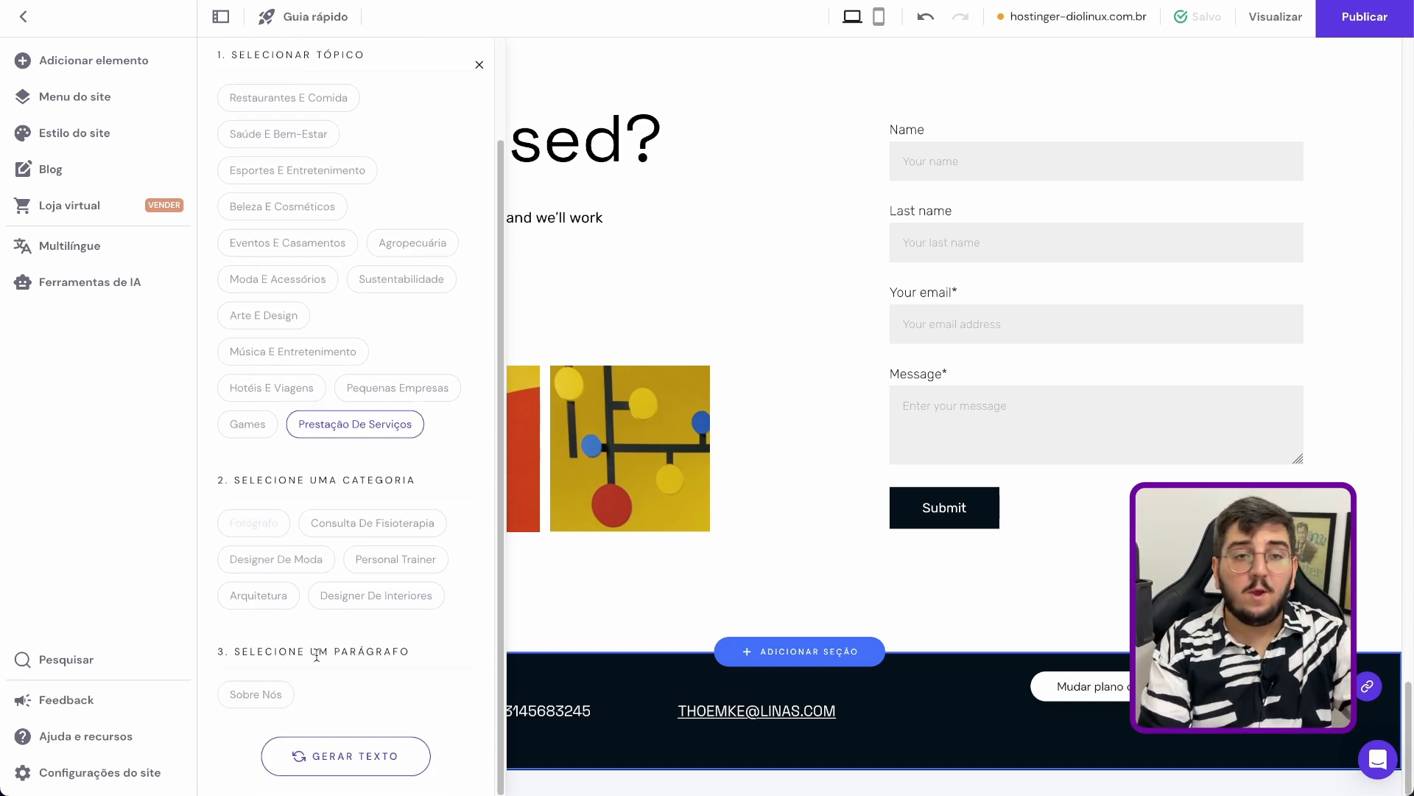
pyautogui.click(289, 693)
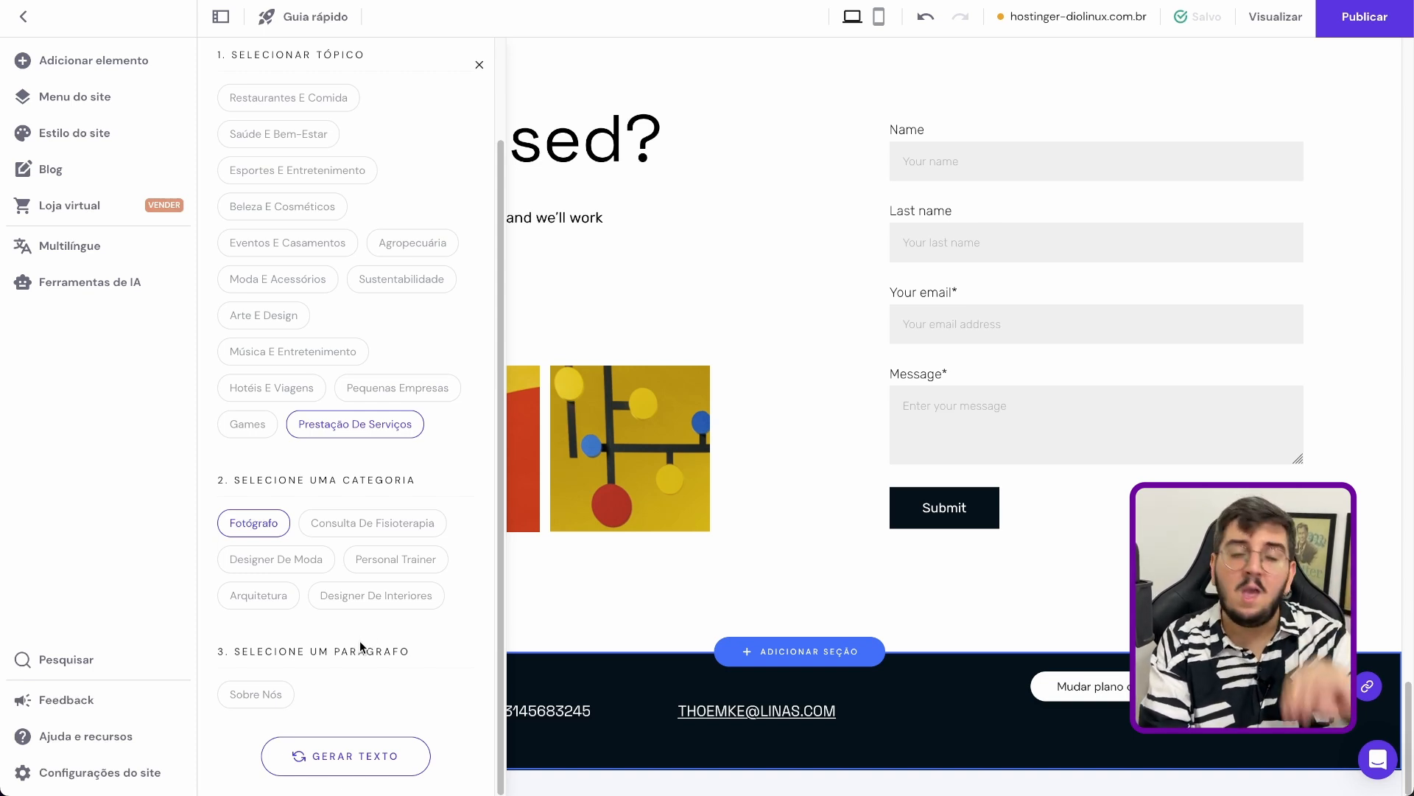
pyautogui.click(287, 695)
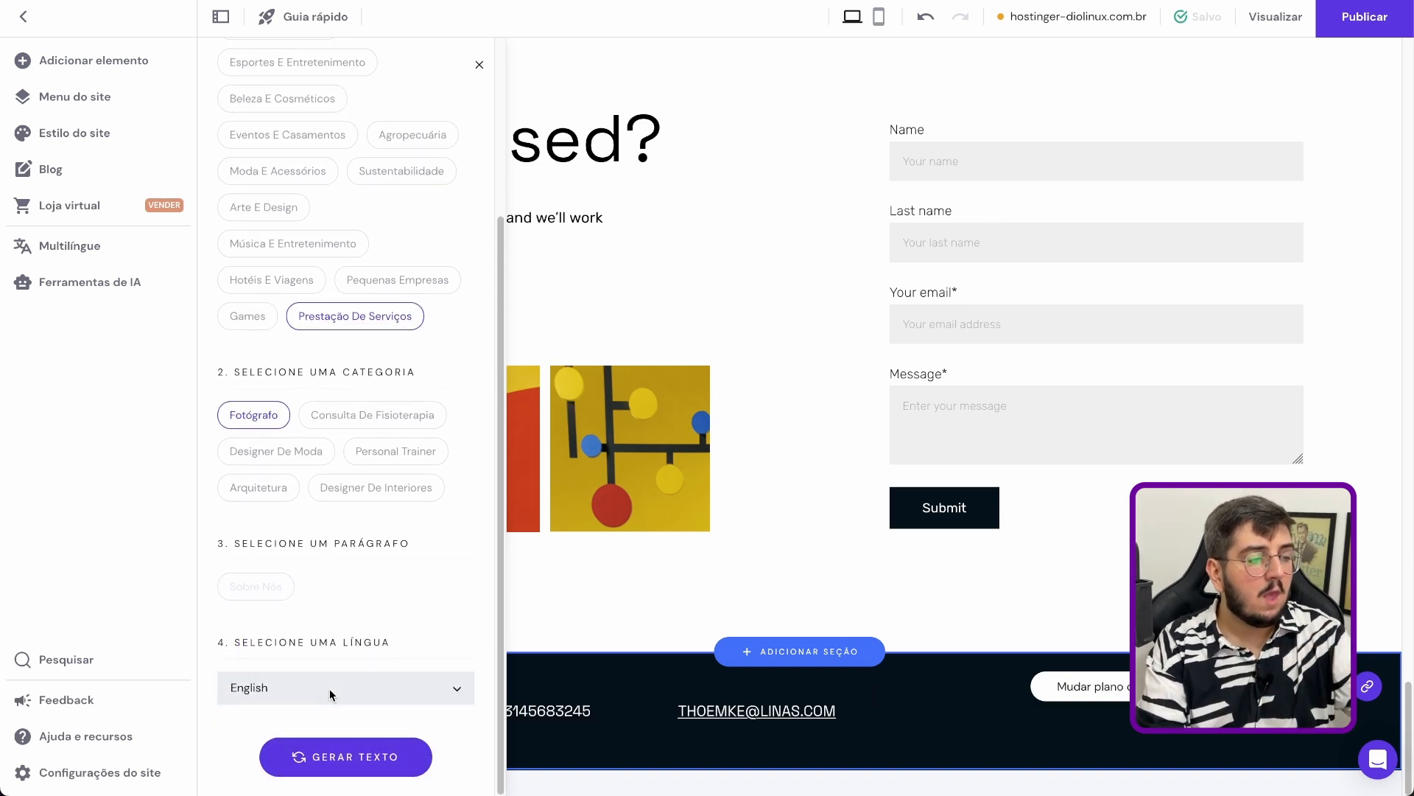
# Set the AI text's language to Português and generate the text
pyautogui.click(329, 688)
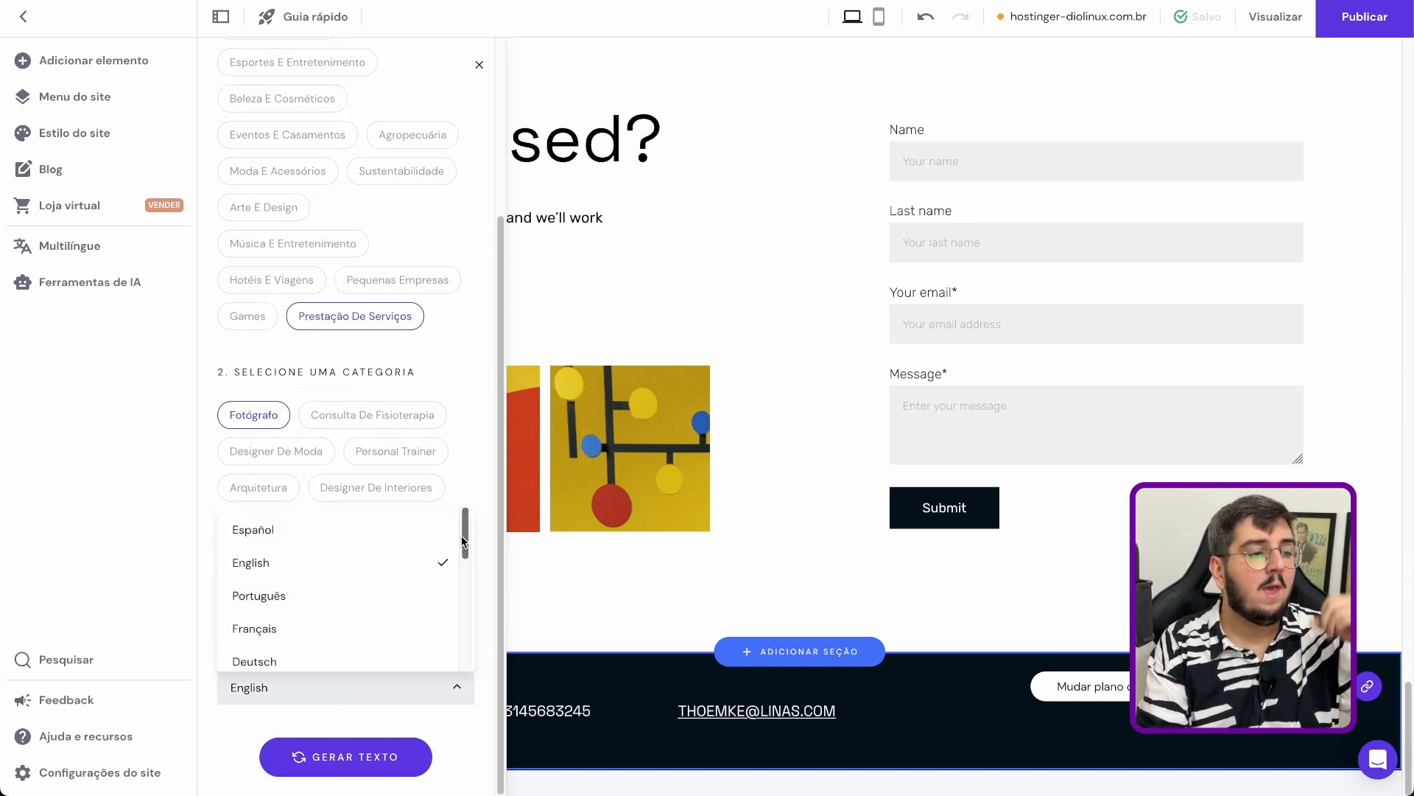
pyautogui.moveTo(466, 536)
pyautogui.mouseDown()
pyautogui.moveTo(465, 661)
pyautogui.moveTo(466, 524)
pyautogui.mouseUp()
pyautogui.click(347, 595)
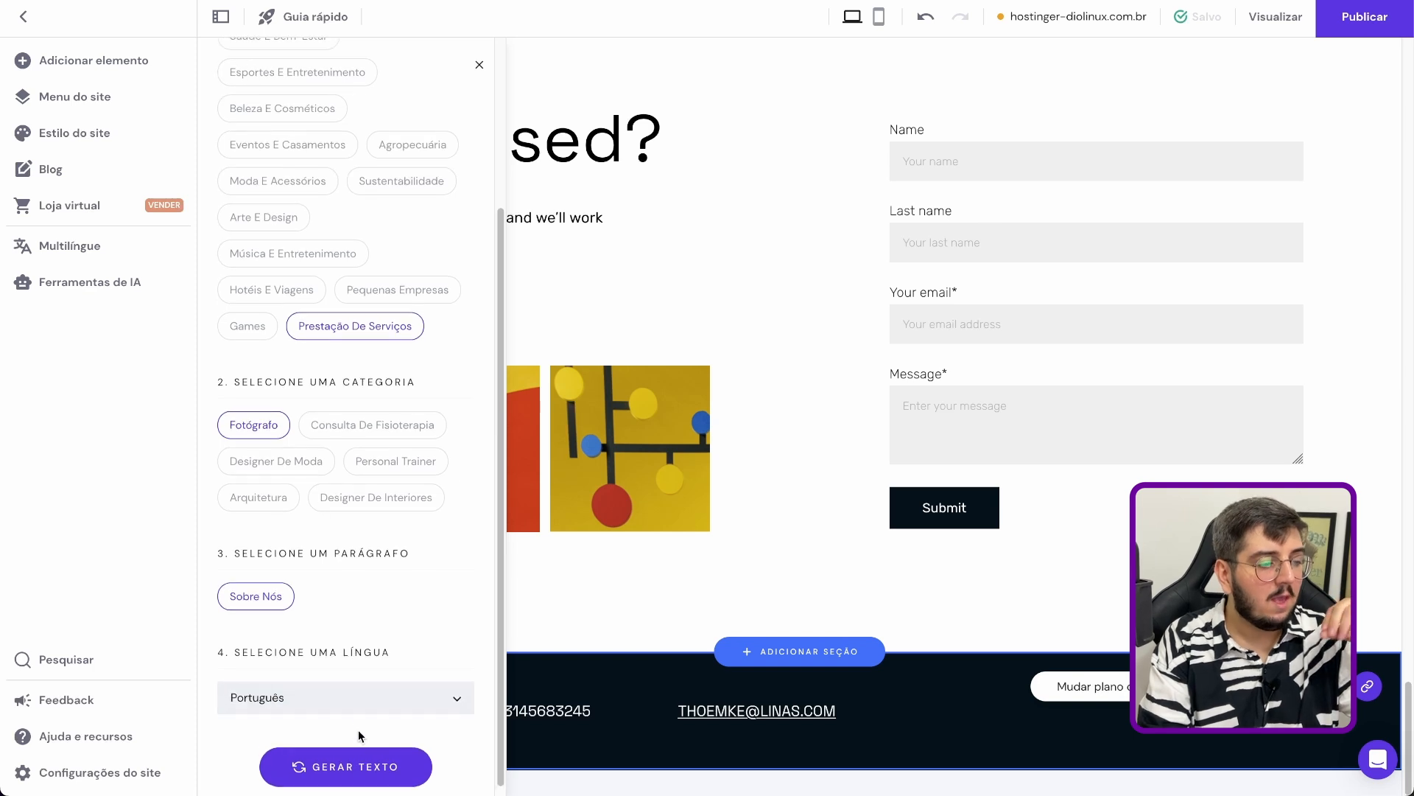
pyautogui.scroll(-1, 431, 603)
pyautogui.press('Return')
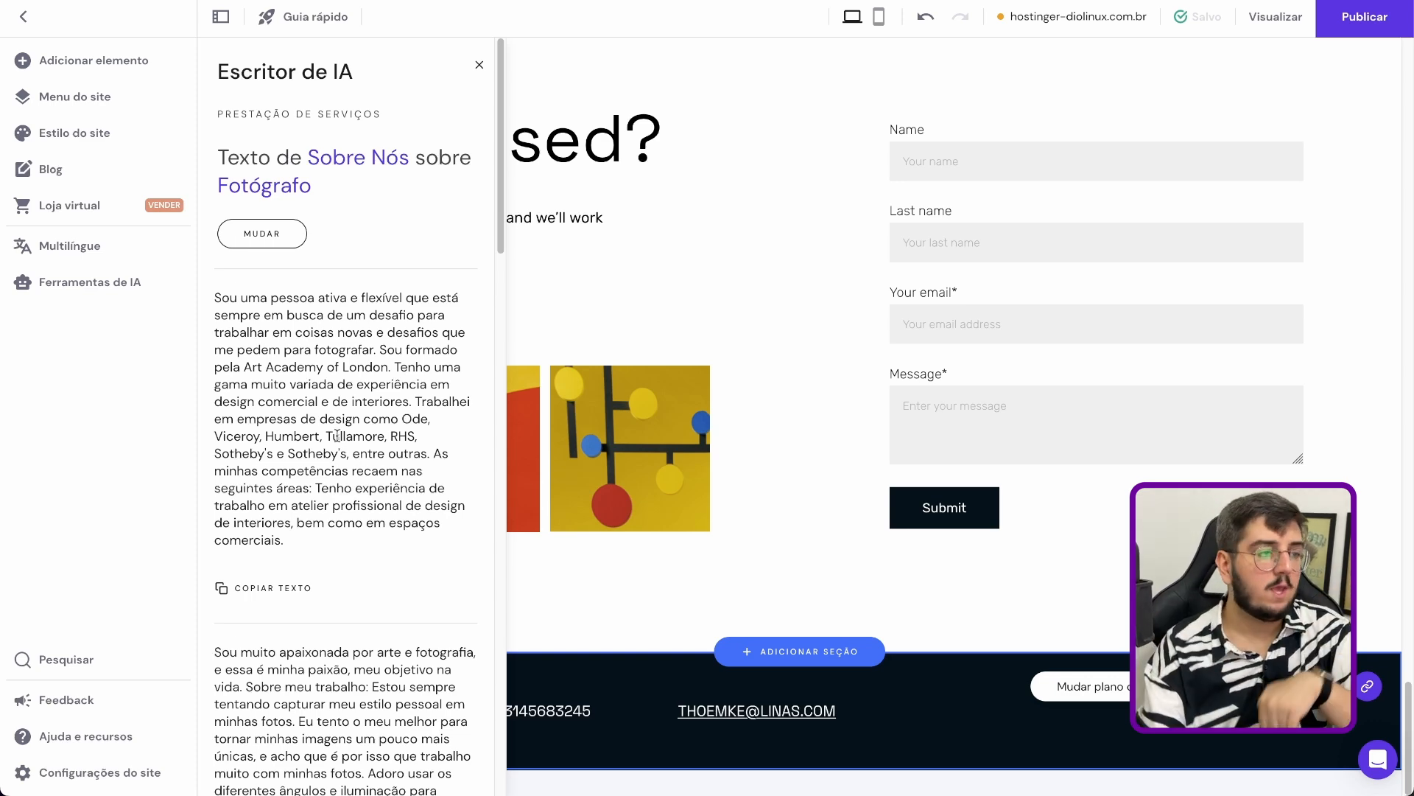
# Review the generated texts, copy the first one and paste it at the end of the paragraph under "Impressed?"
pyautogui.scroll(-10, 337, 438)
pyautogui.scroll(-10, 329, 452)
pyautogui.scroll(20, 269, 334)
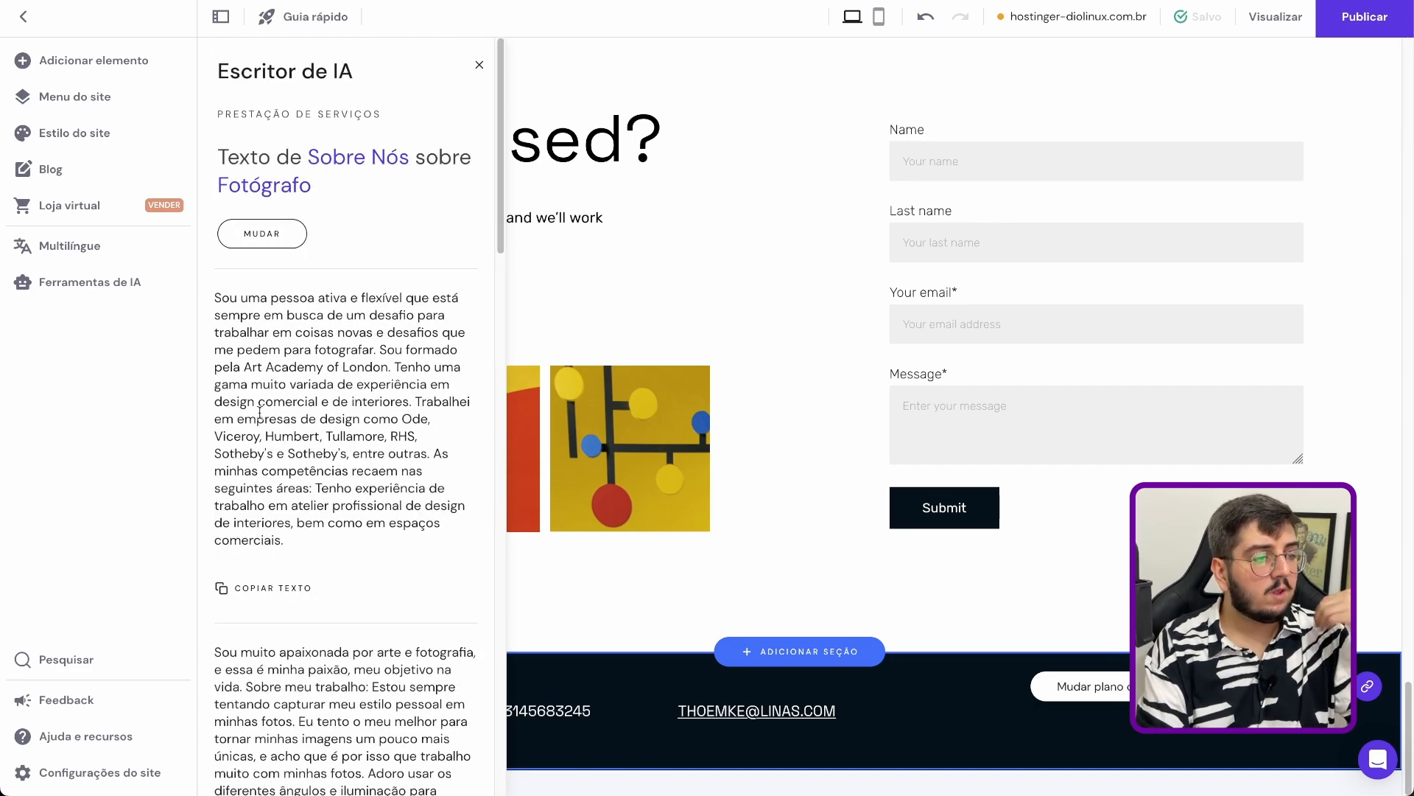
pyautogui.click(261, 587)
pyautogui.click(707, 224)
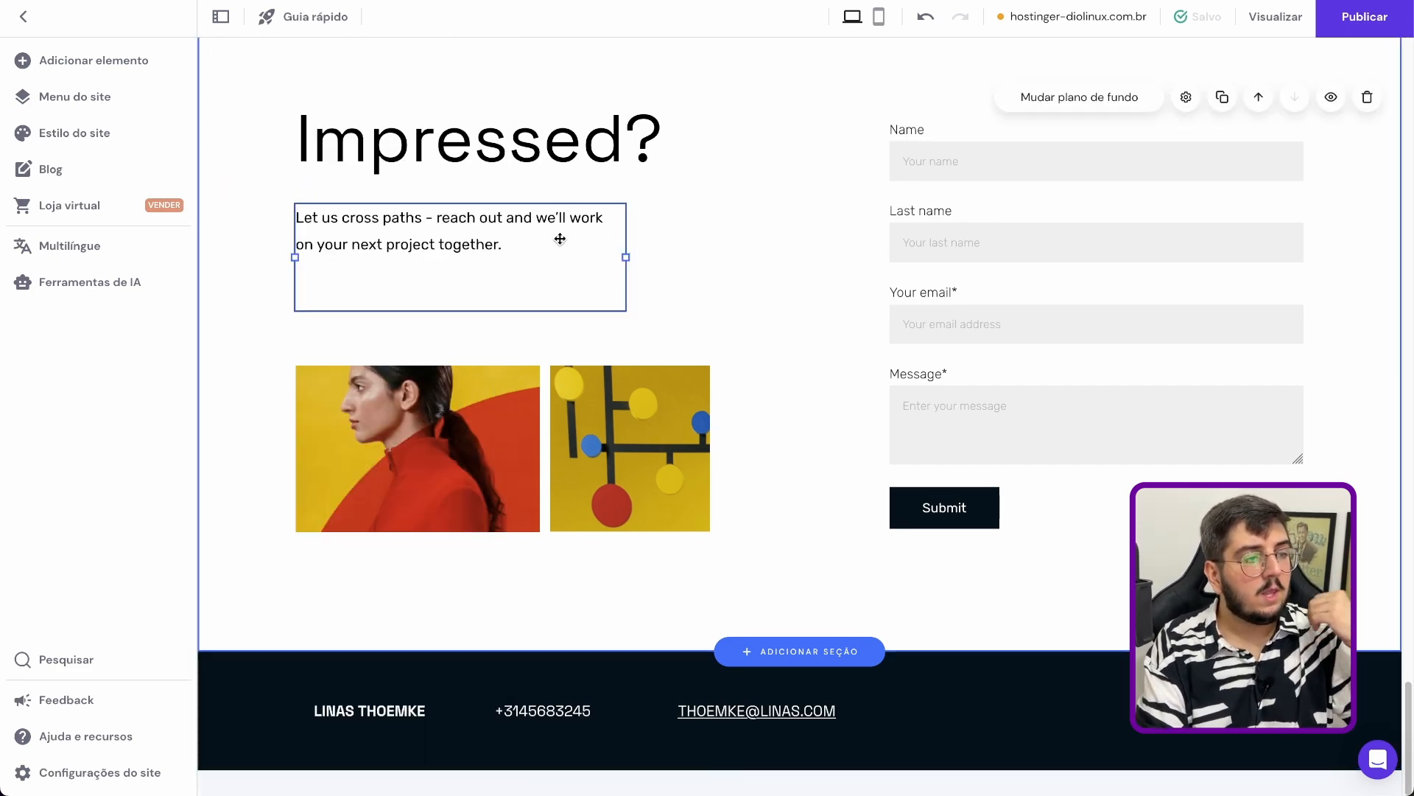
pyautogui.click(479, 275)
pyautogui.click(476, 275)
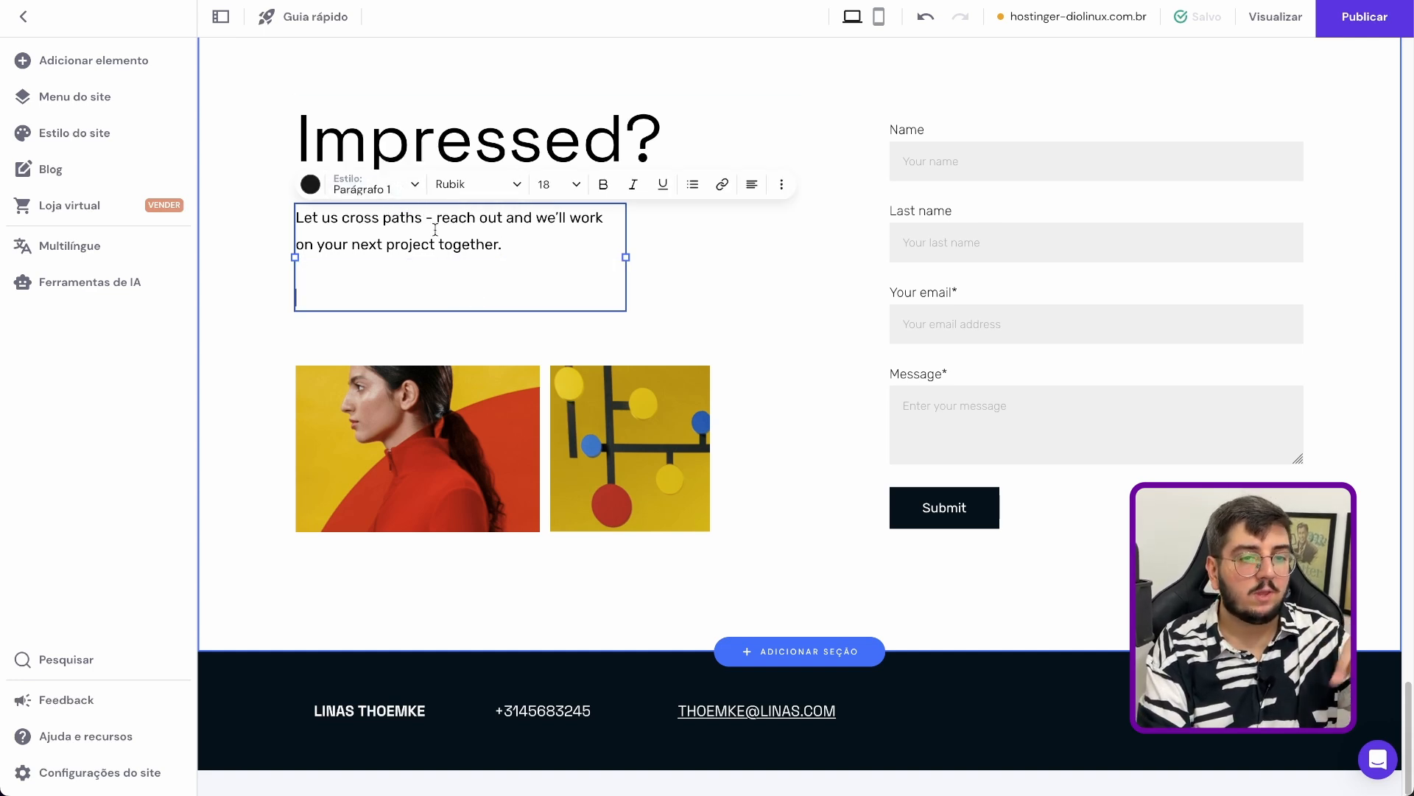
pyautogui.hotkey('ctrl', 'v')
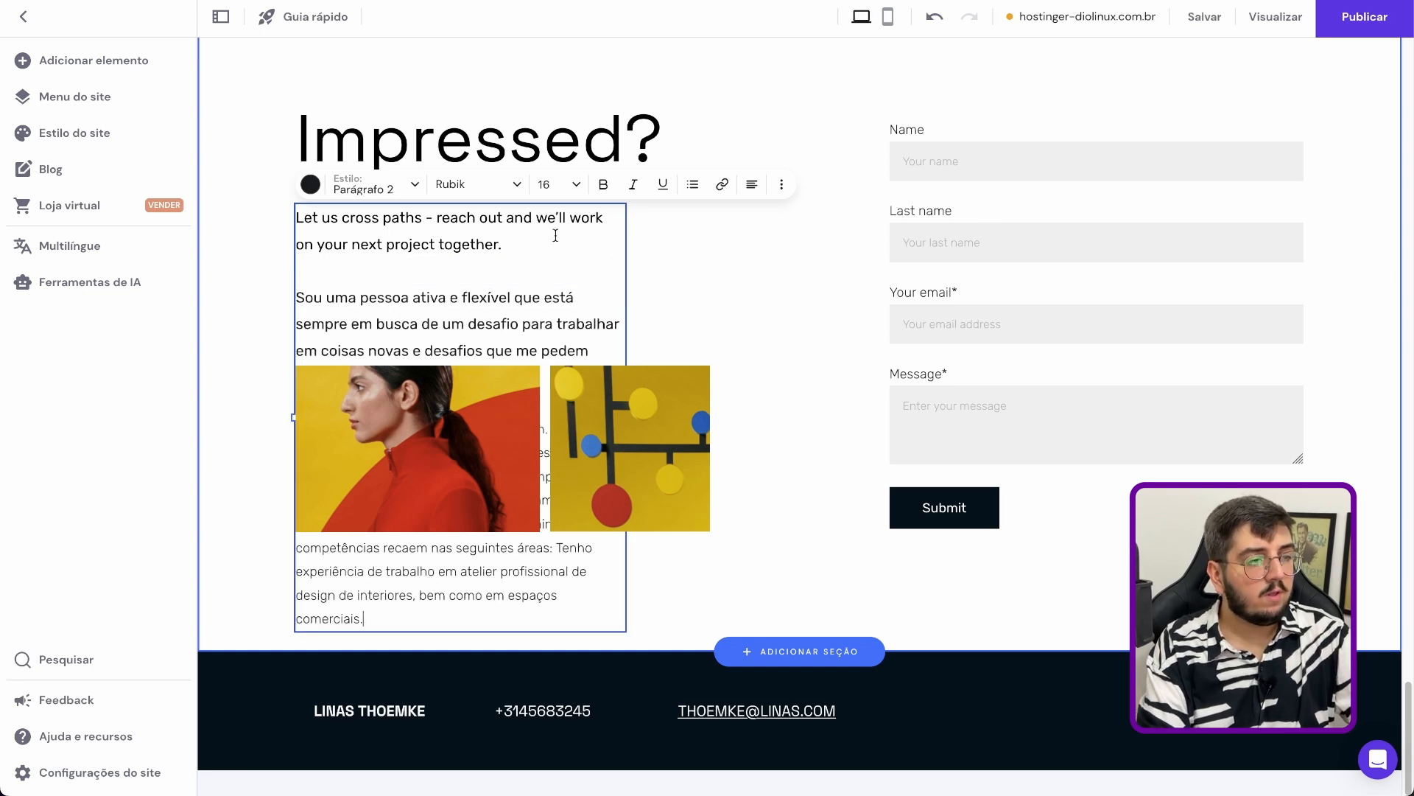
# Widen the "Impressed?" paragraph's text box up to the contact form and move the two images below the text
pyautogui.moveTo(627, 317); pyautogui.dragTo(874, 284)
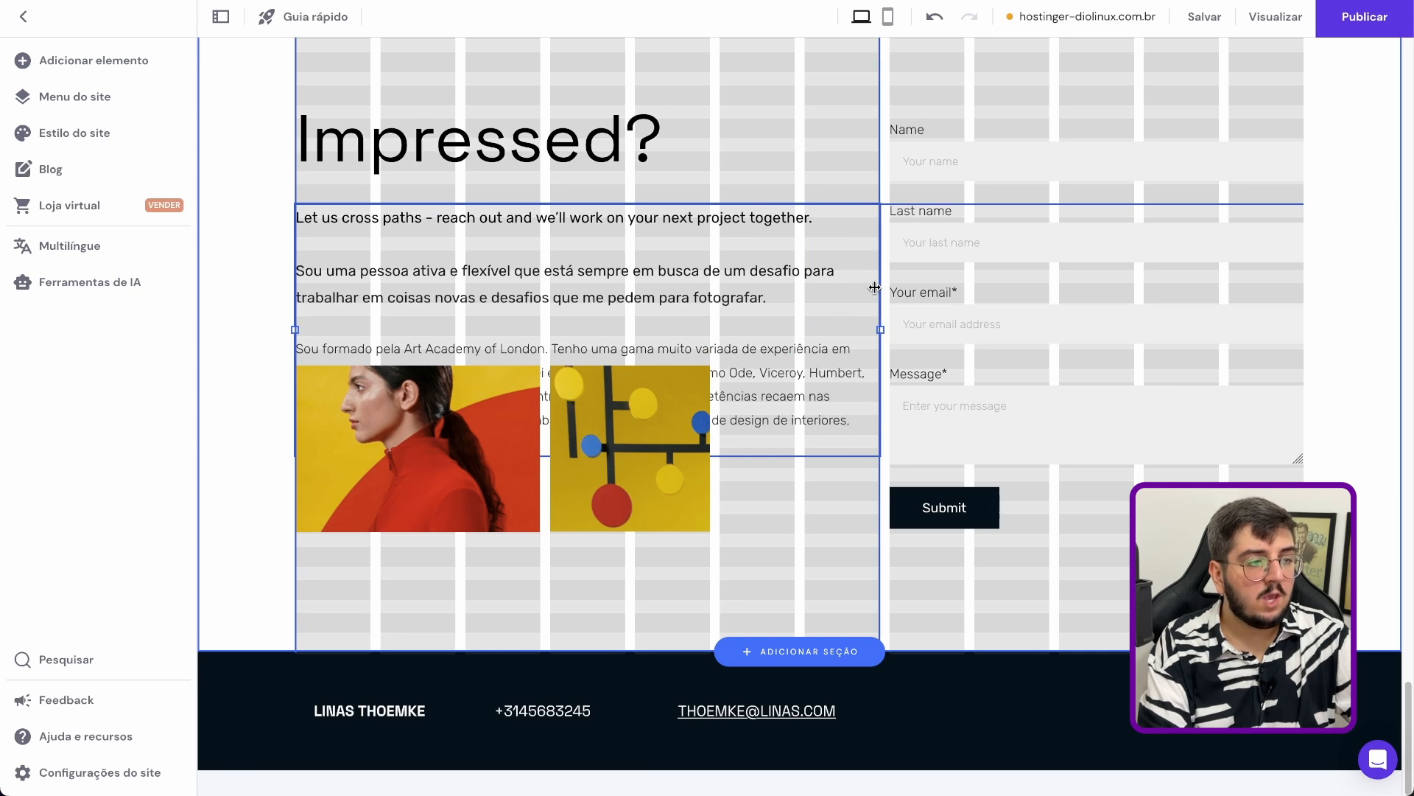
pyautogui.moveTo(441, 435); pyautogui.dragTo(451, 559)
pyautogui.moveTo(629, 487); pyautogui.dragTo(627, 599)
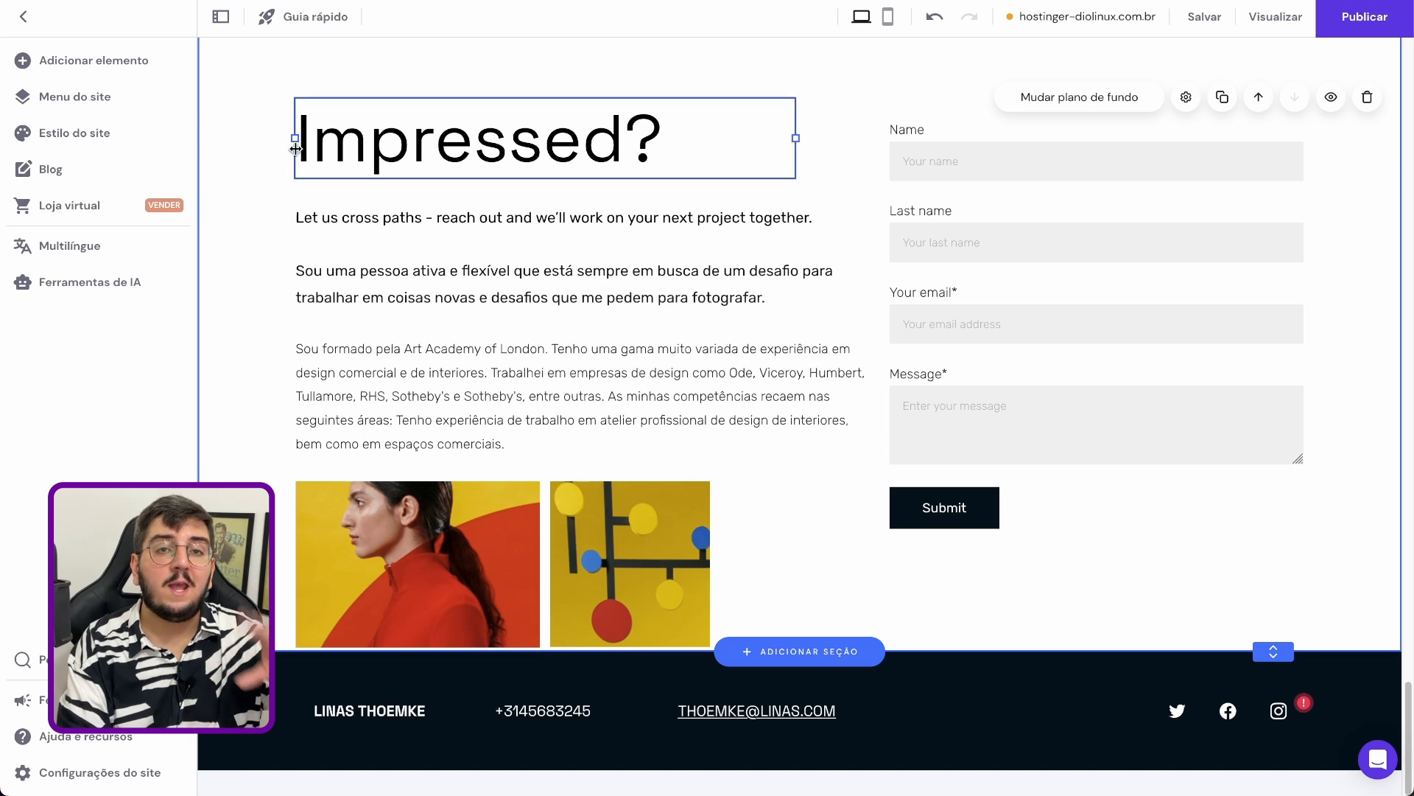
# Review the elements that can be added to the page, such as gallery, map and contact form, and the page's existing contact form
pyautogui.click(60, 67)
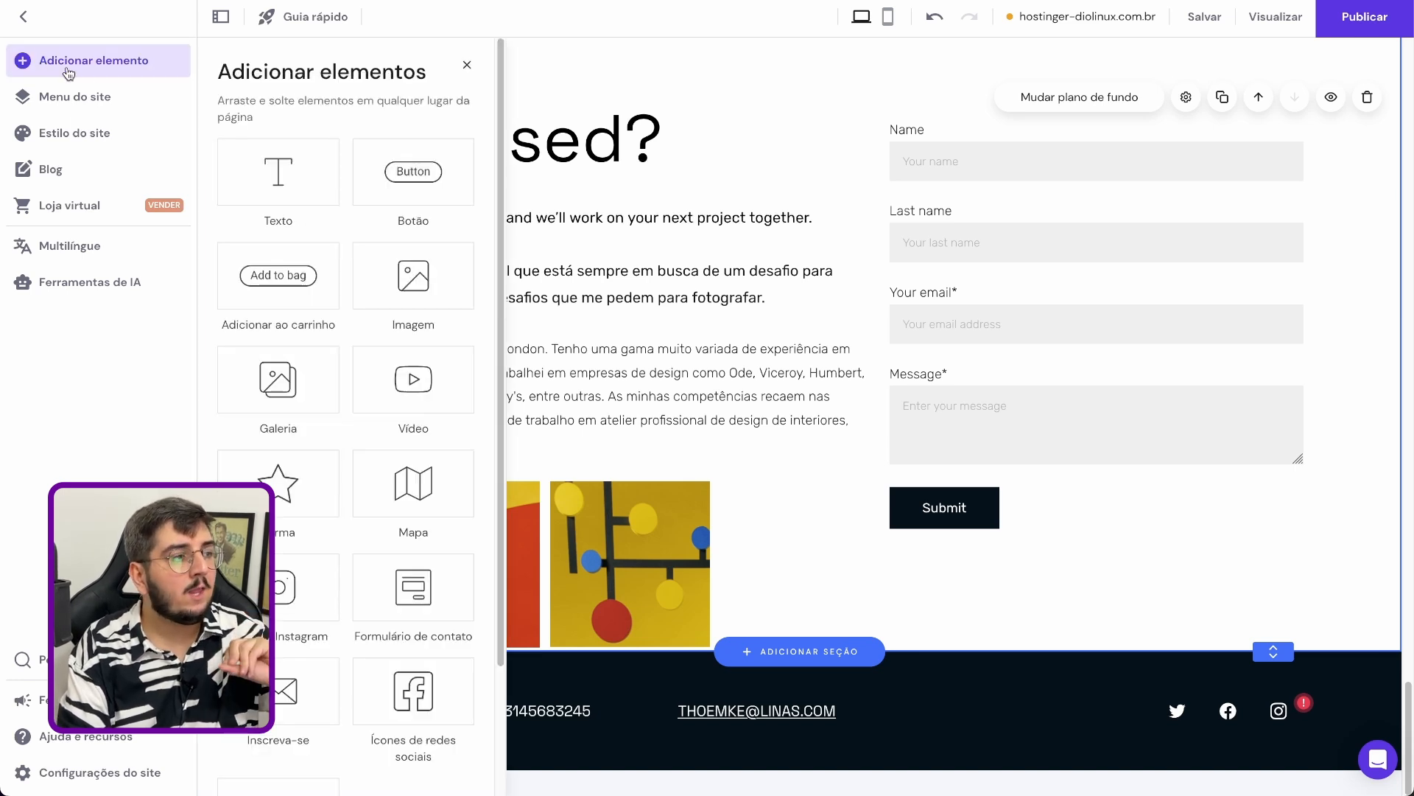
pyautogui.scroll(-1, 294, 383)
pyautogui.scroll(1, 305, 386)
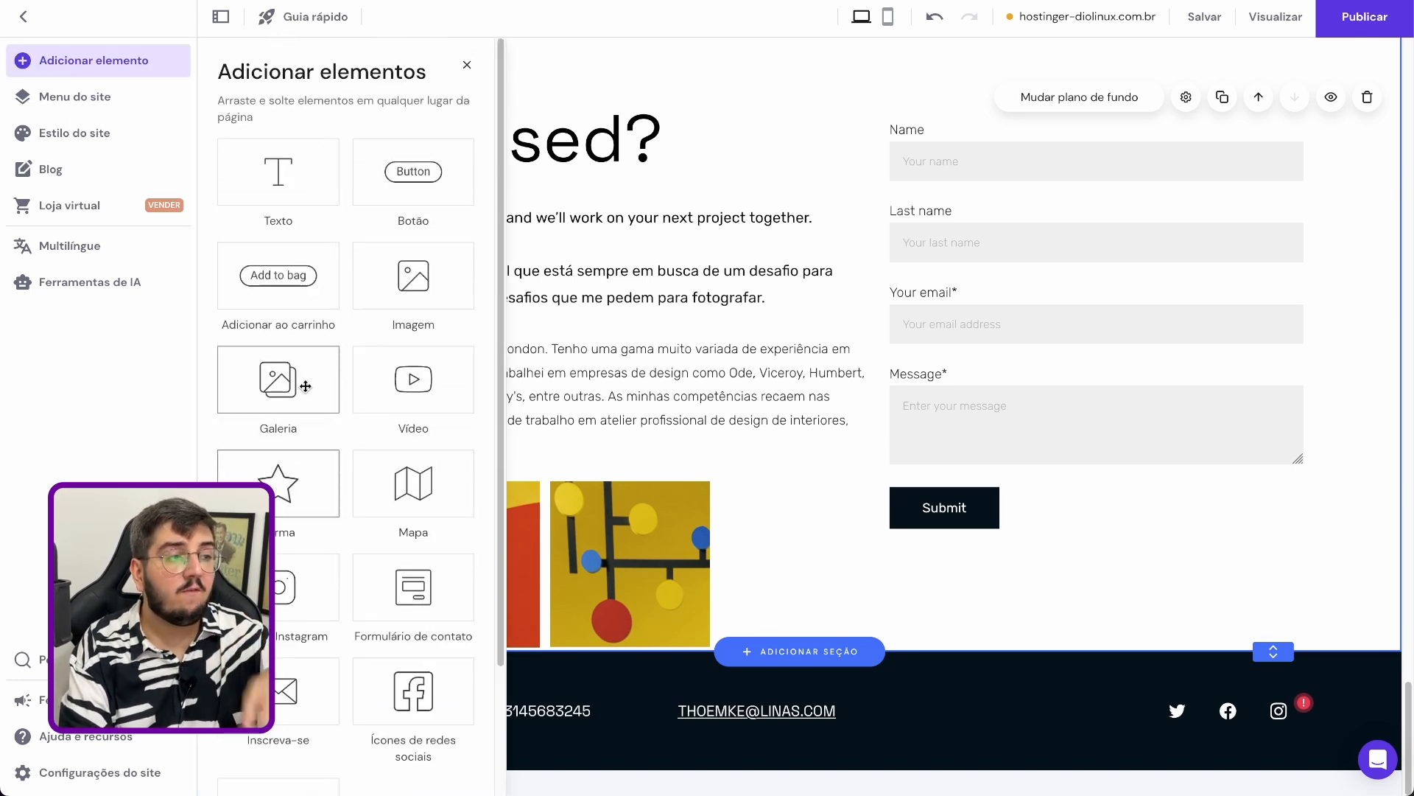
pyautogui.scroll(3, 305, 386)
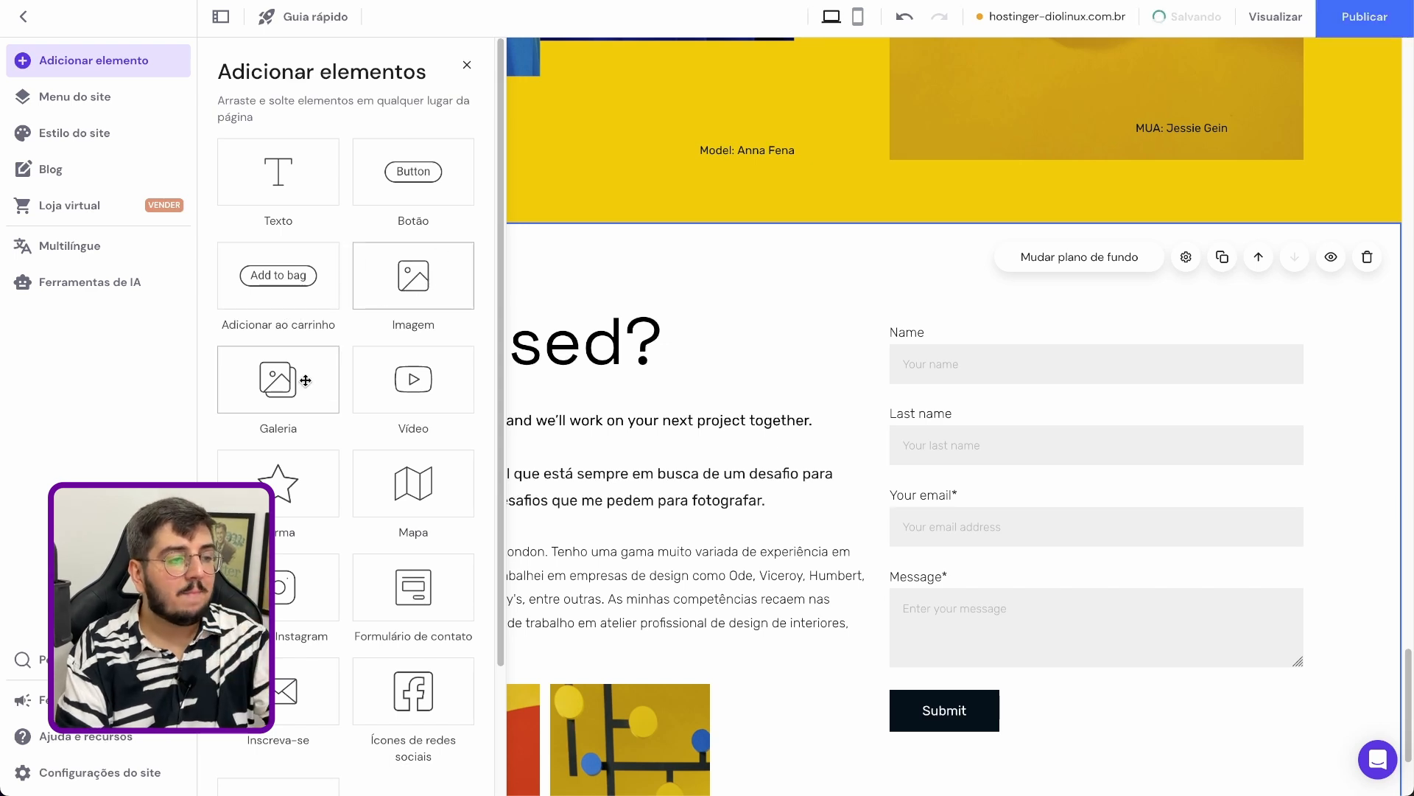
pyautogui.scroll(-1, 295, 464)
pyautogui.scroll(-3, 278, 373)
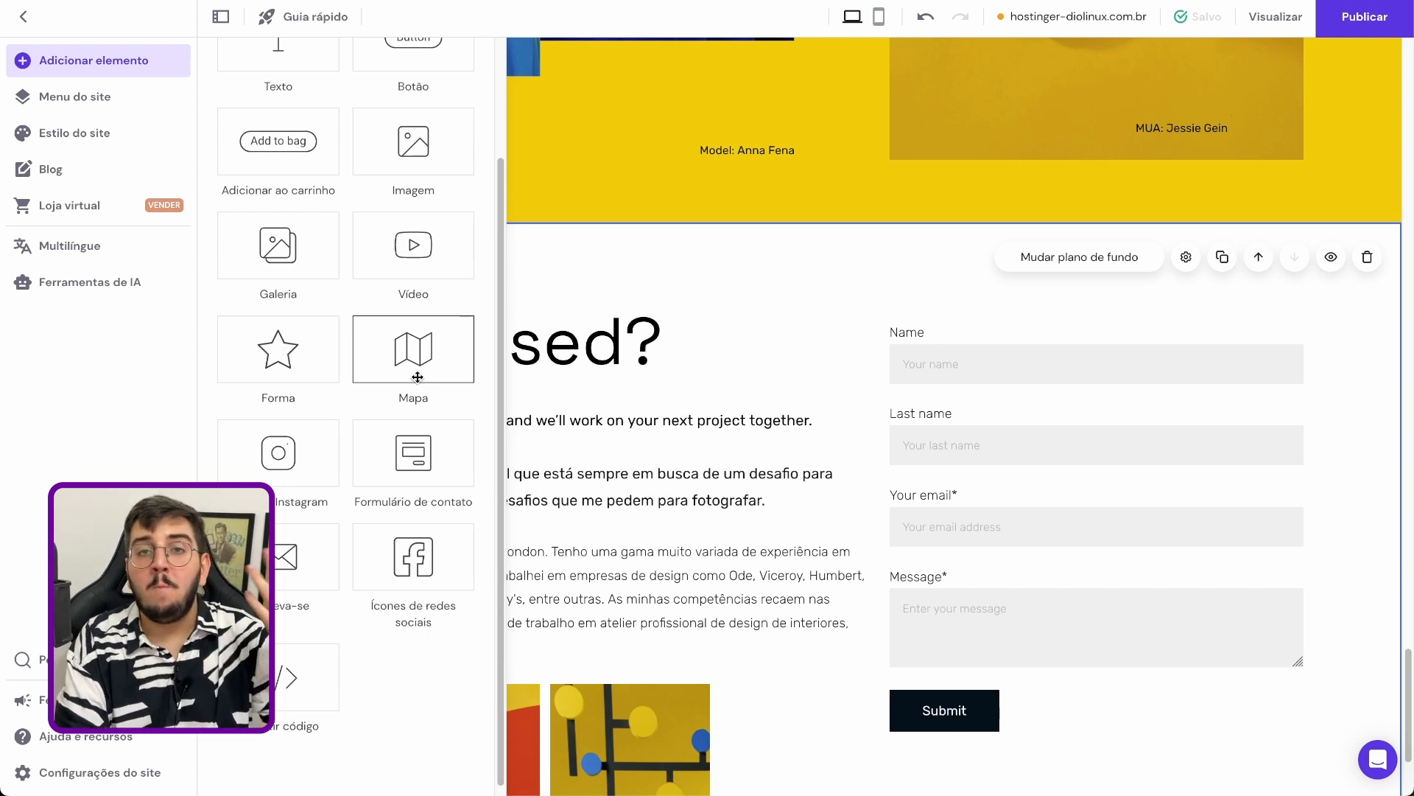
pyautogui.scroll(-2, 737, 442)
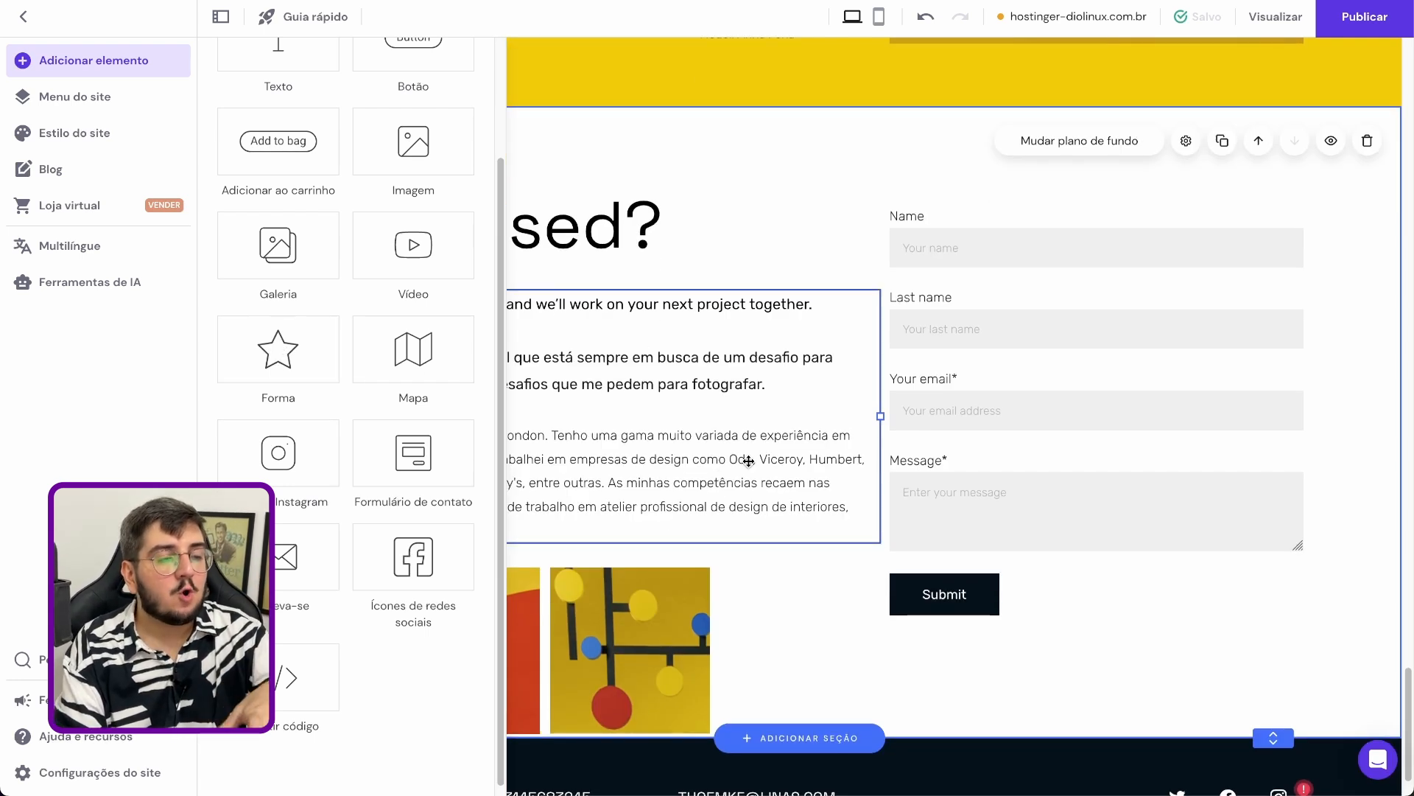
pyautogui.click(946, 298)
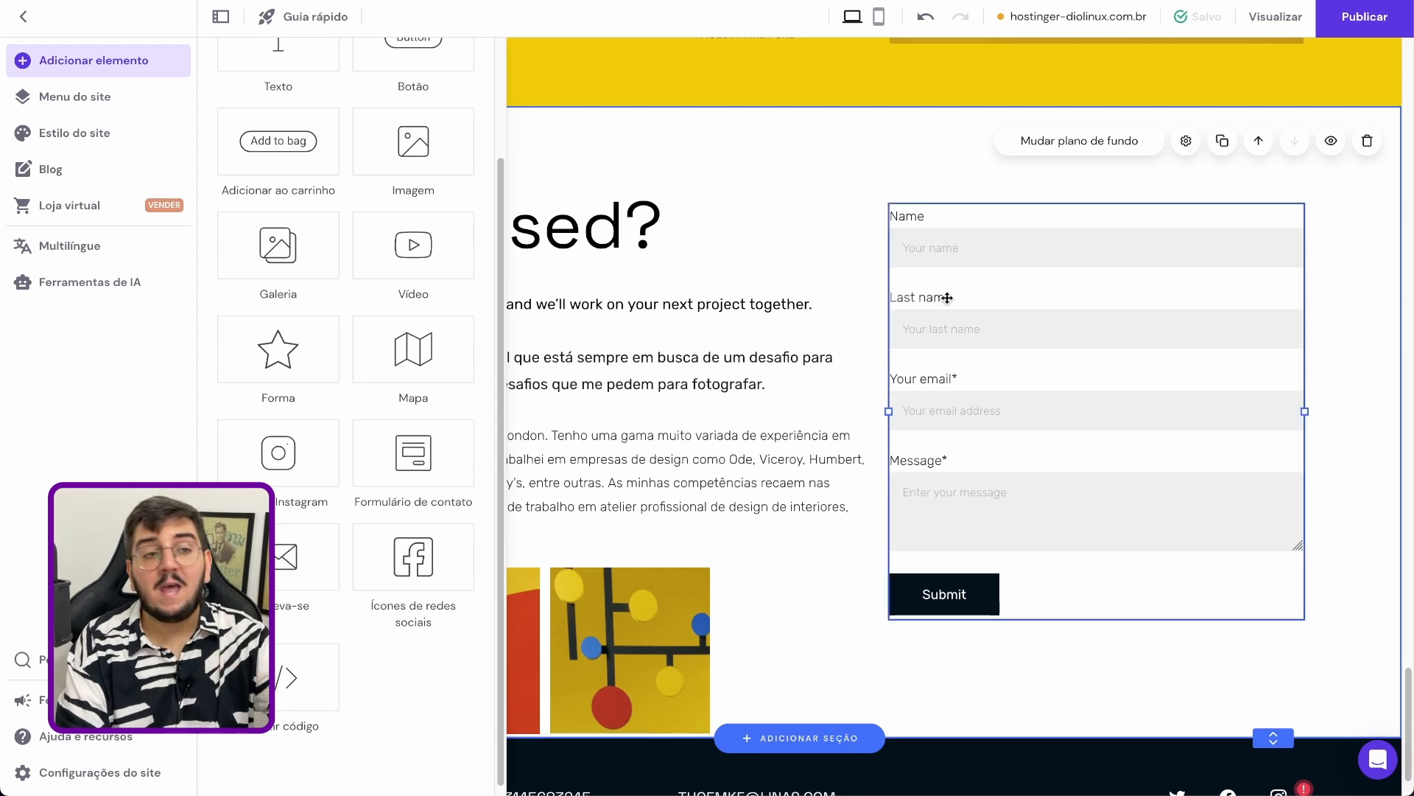
pyautogui.click(799, 400)
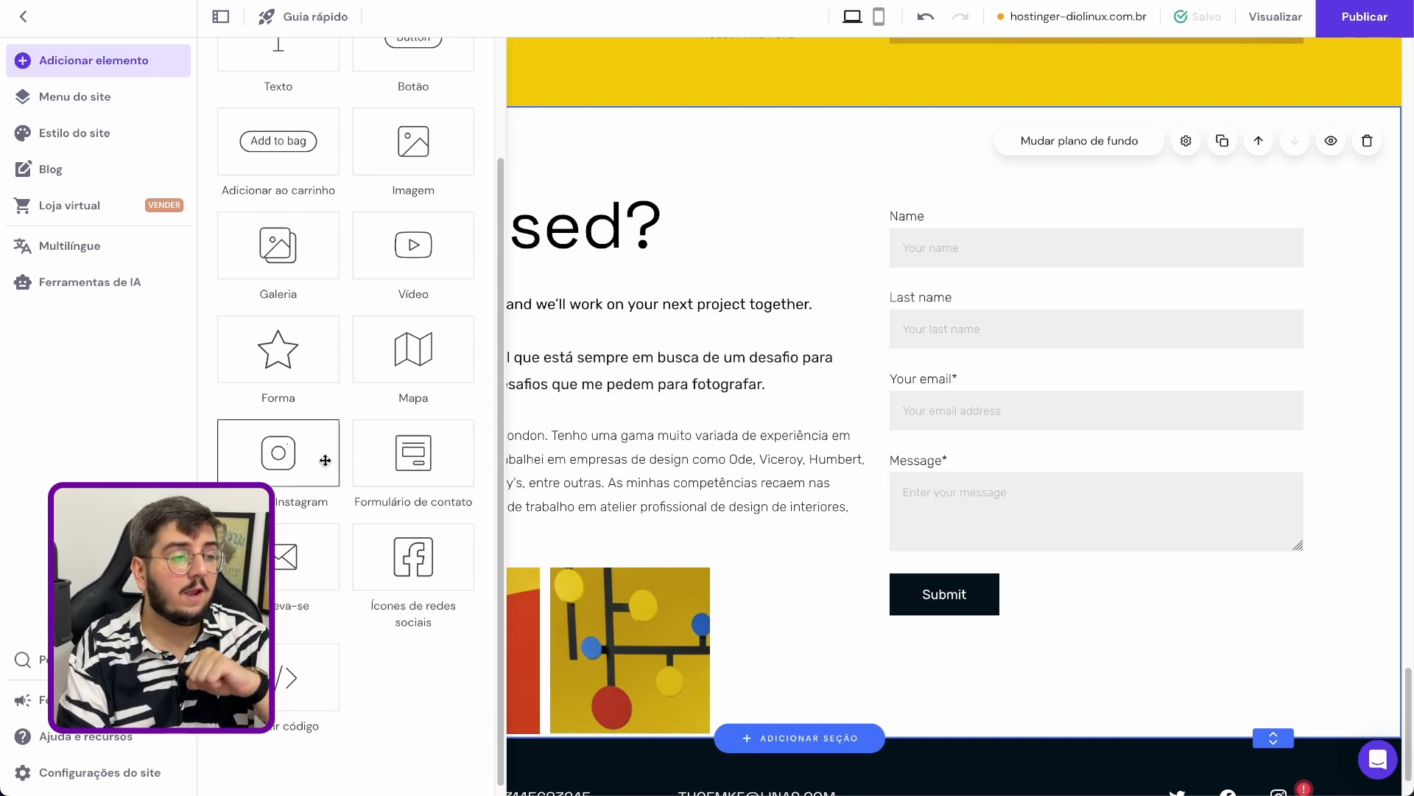
pyautogui.scroll(-1, 408, 453)
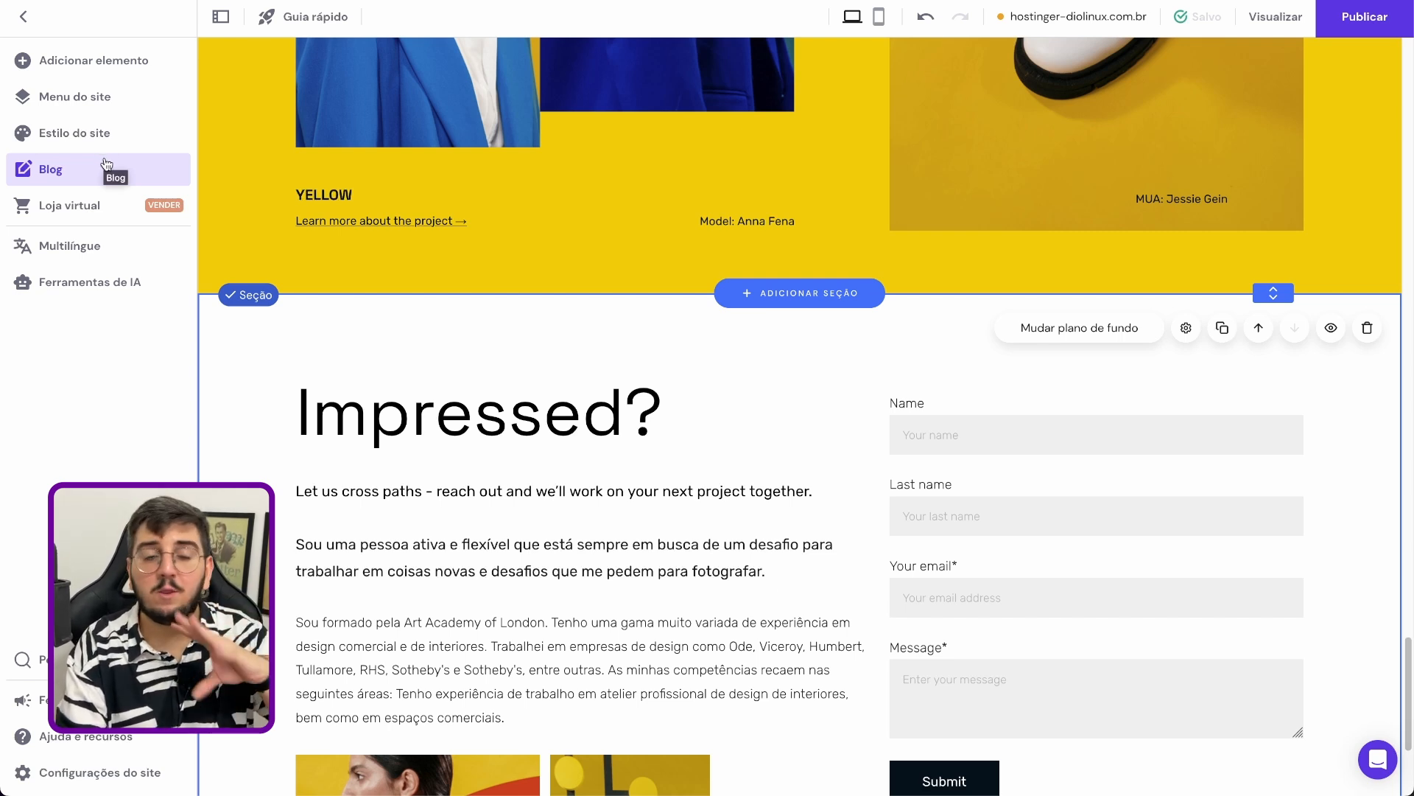
# Read the blog feature's introduction and create a blog for the site
pyautogui.click(42, 183)
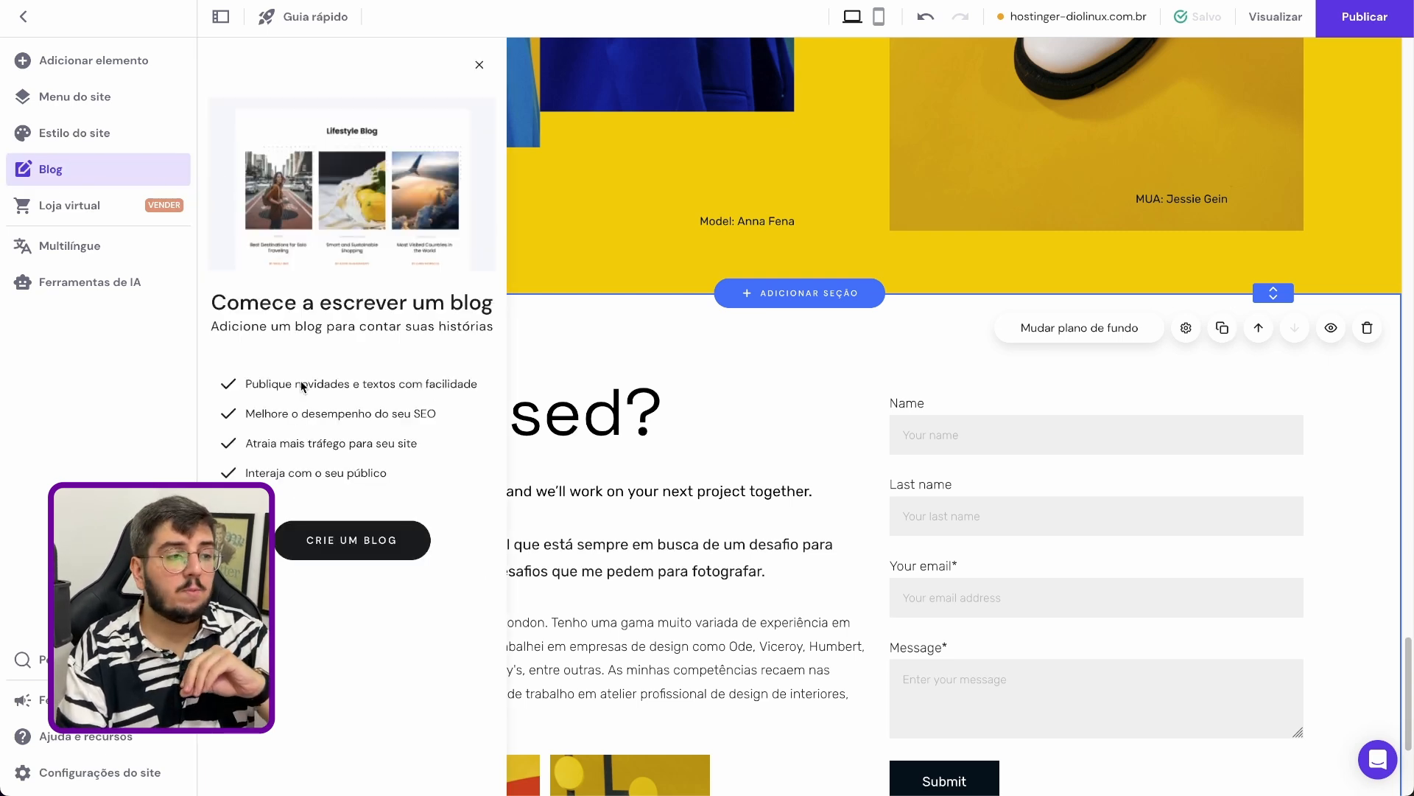
pyautogui.moveTo(329, 303); pyautogui.dragTo(463, 342)
pyautogui.click(462, 342)
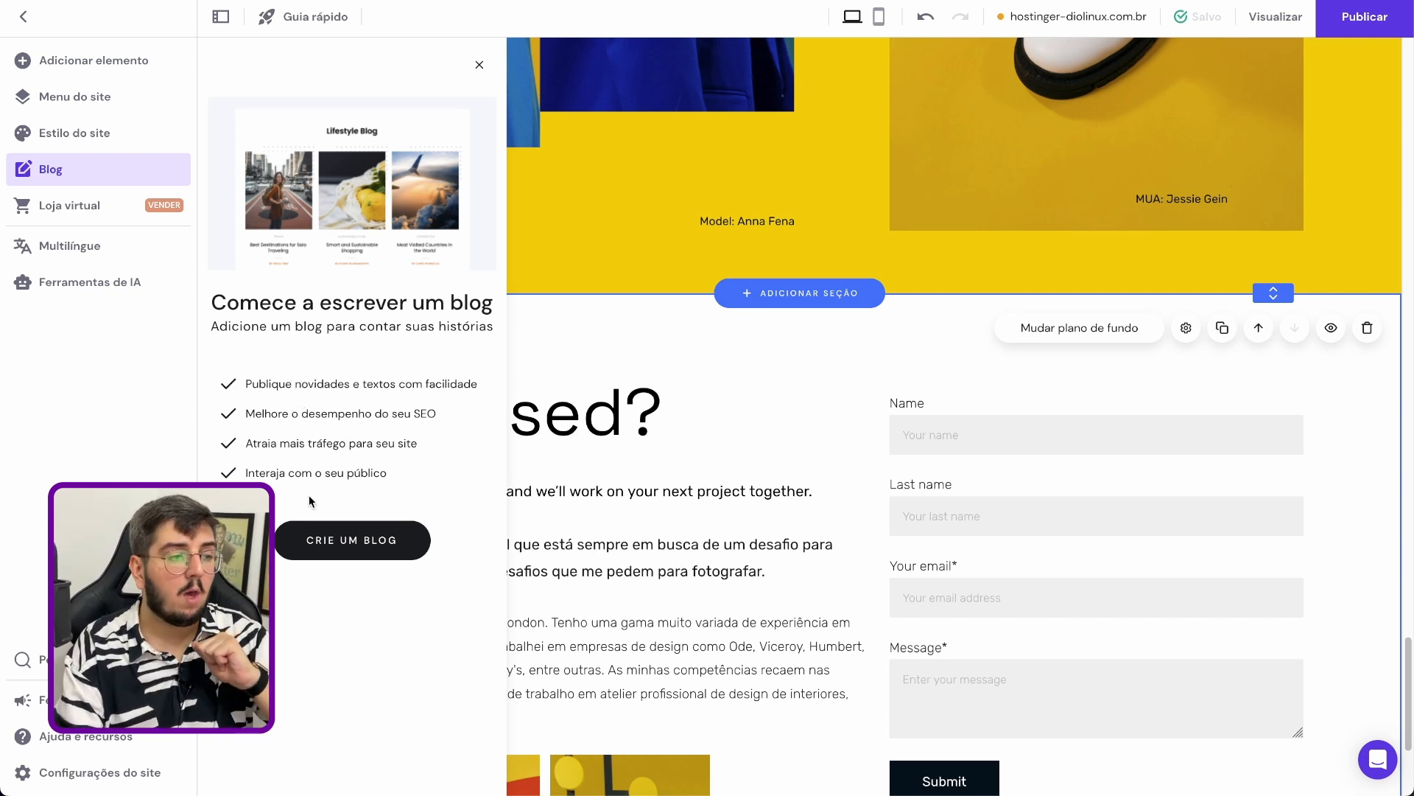
pyautogui.click(400, 541)
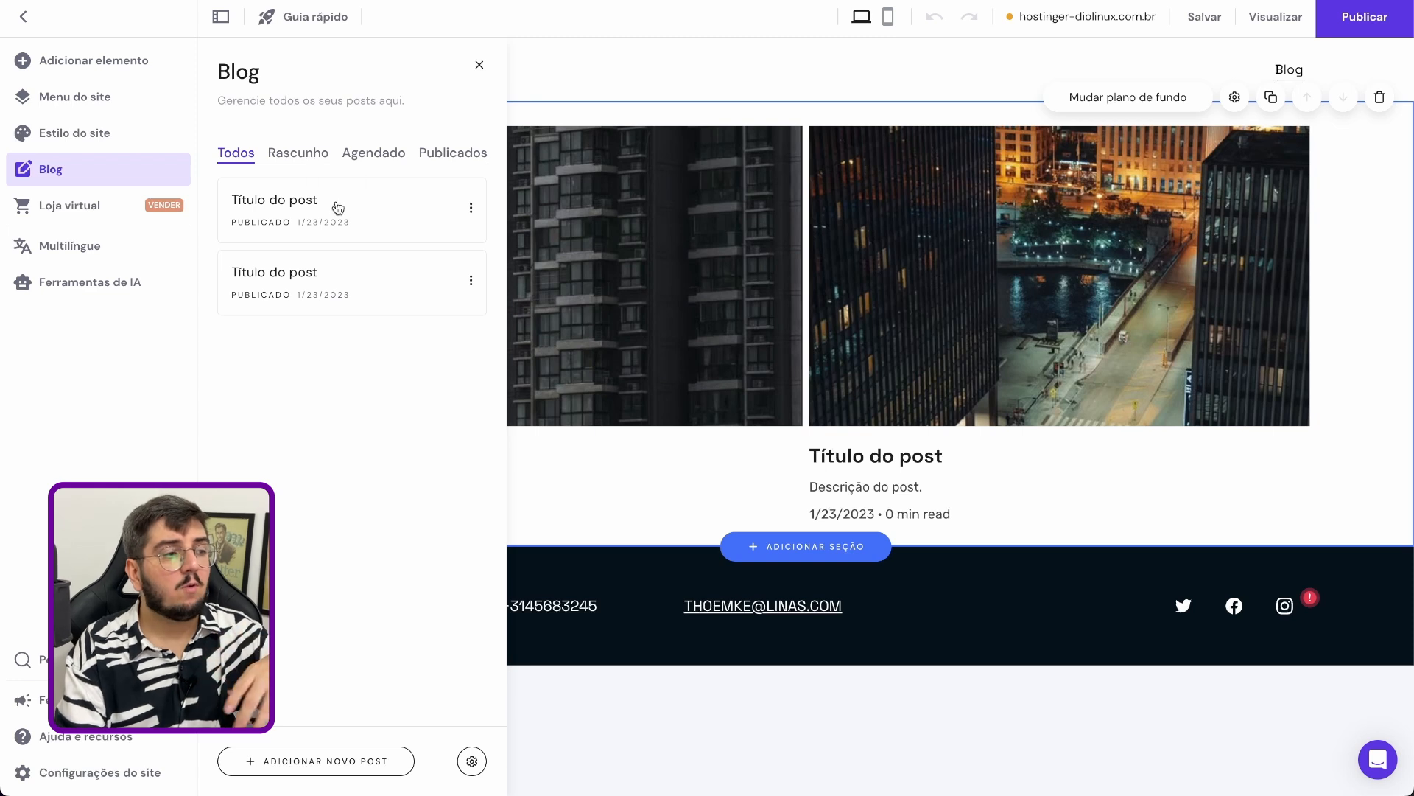
# Check the blog's draft, scheduled and published post lists and open the first published post for editing
pyautogui.click(308, 156)
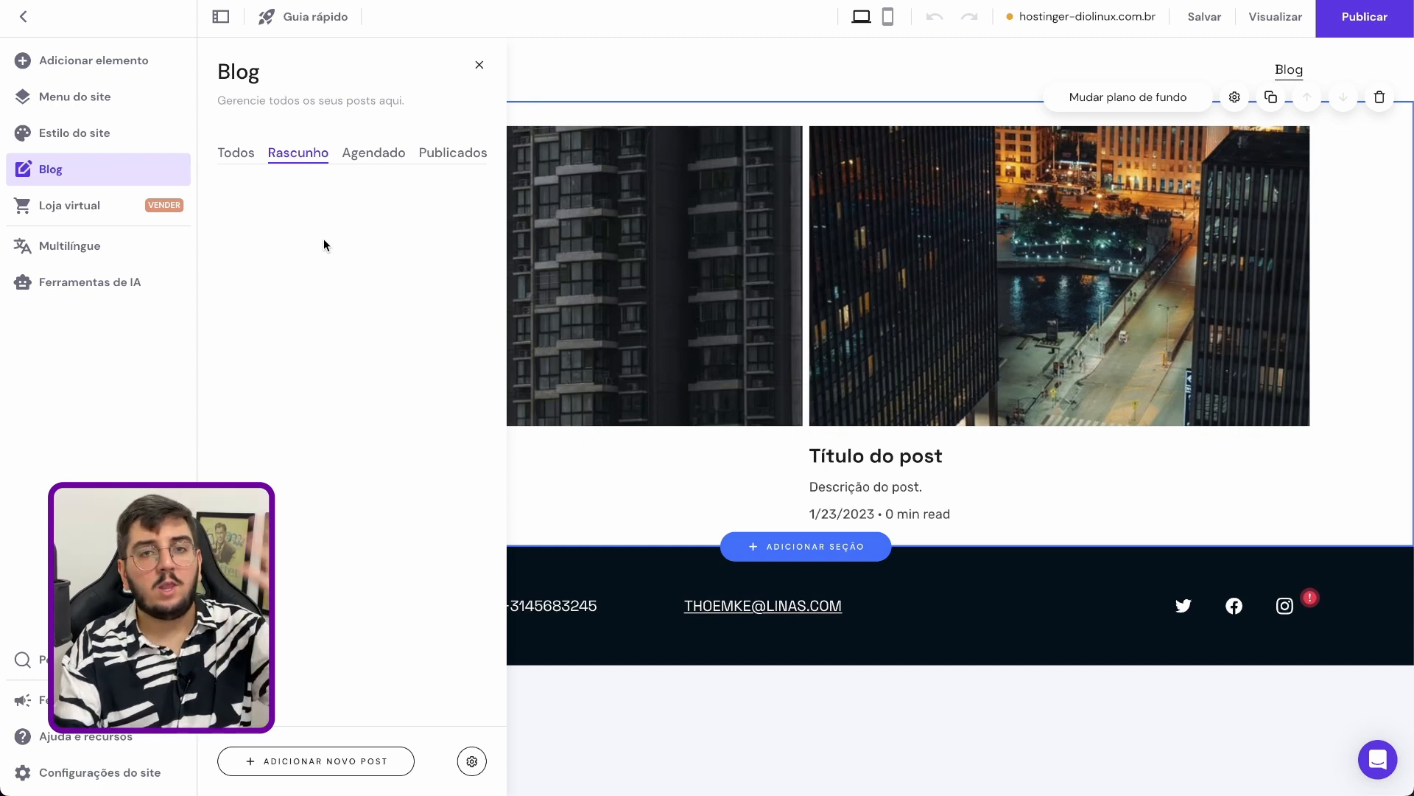
pyautogui.click(358, 156)
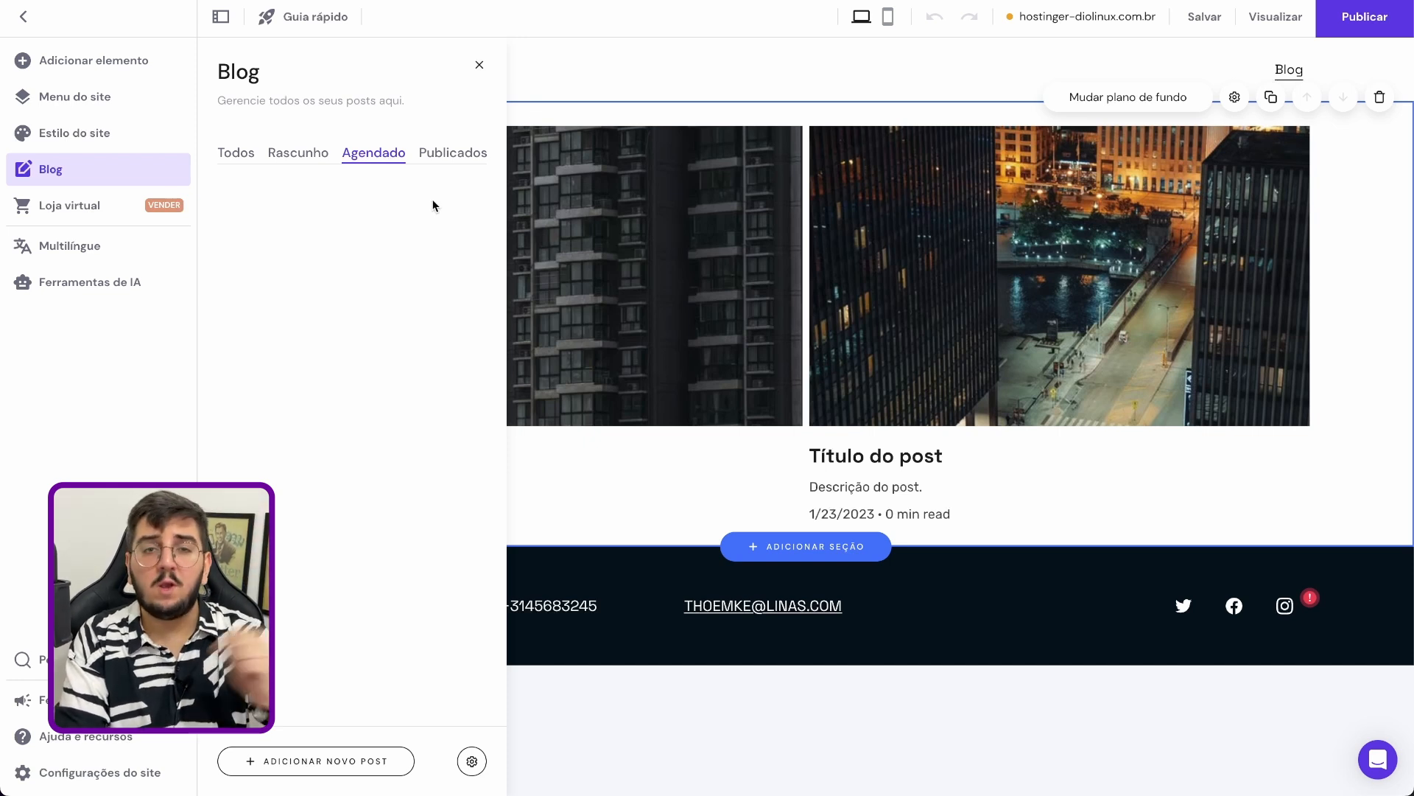
pyautogui.click(438, 156)
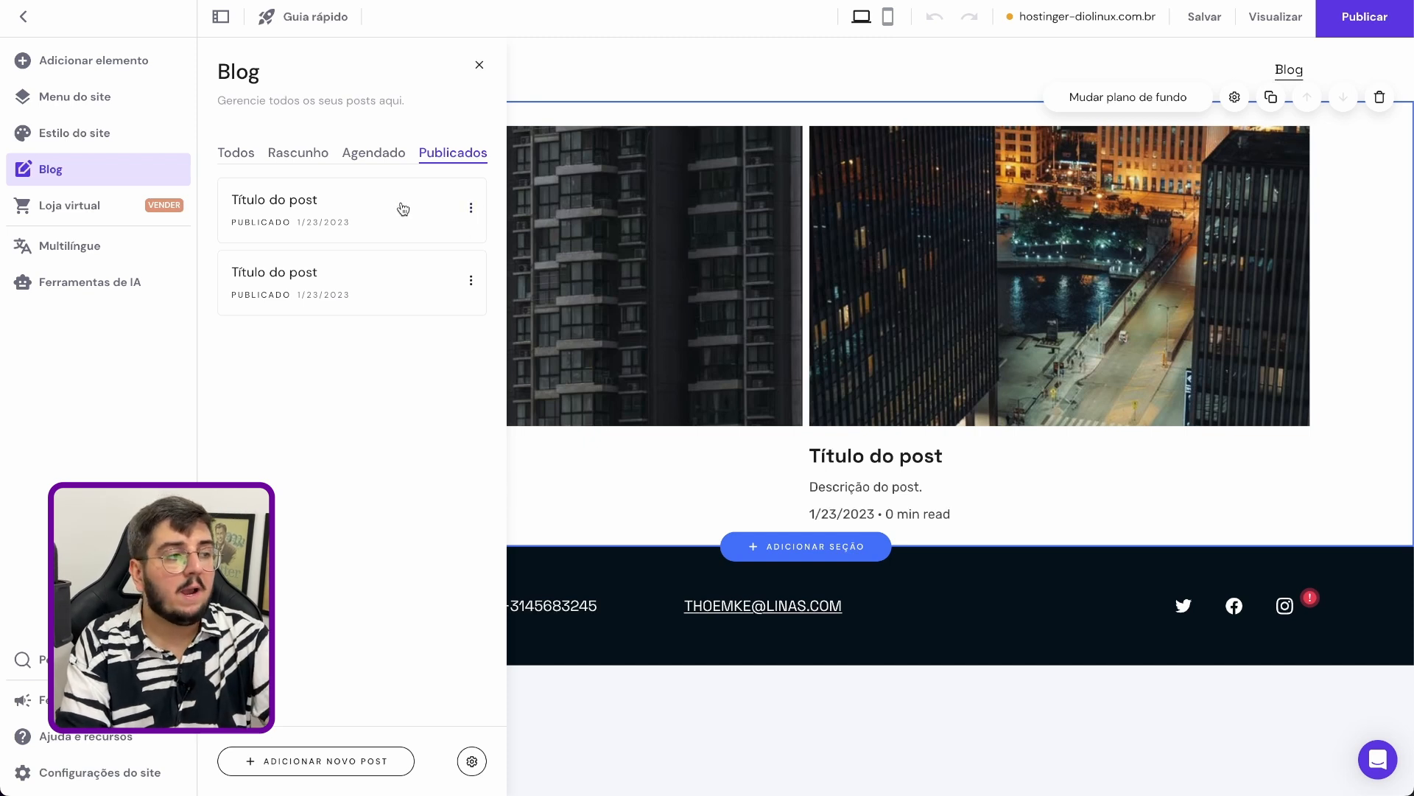
pyautogui.click(362, 203)
pyautogui.click(798, 342)
pyautogui.click(737, 197)
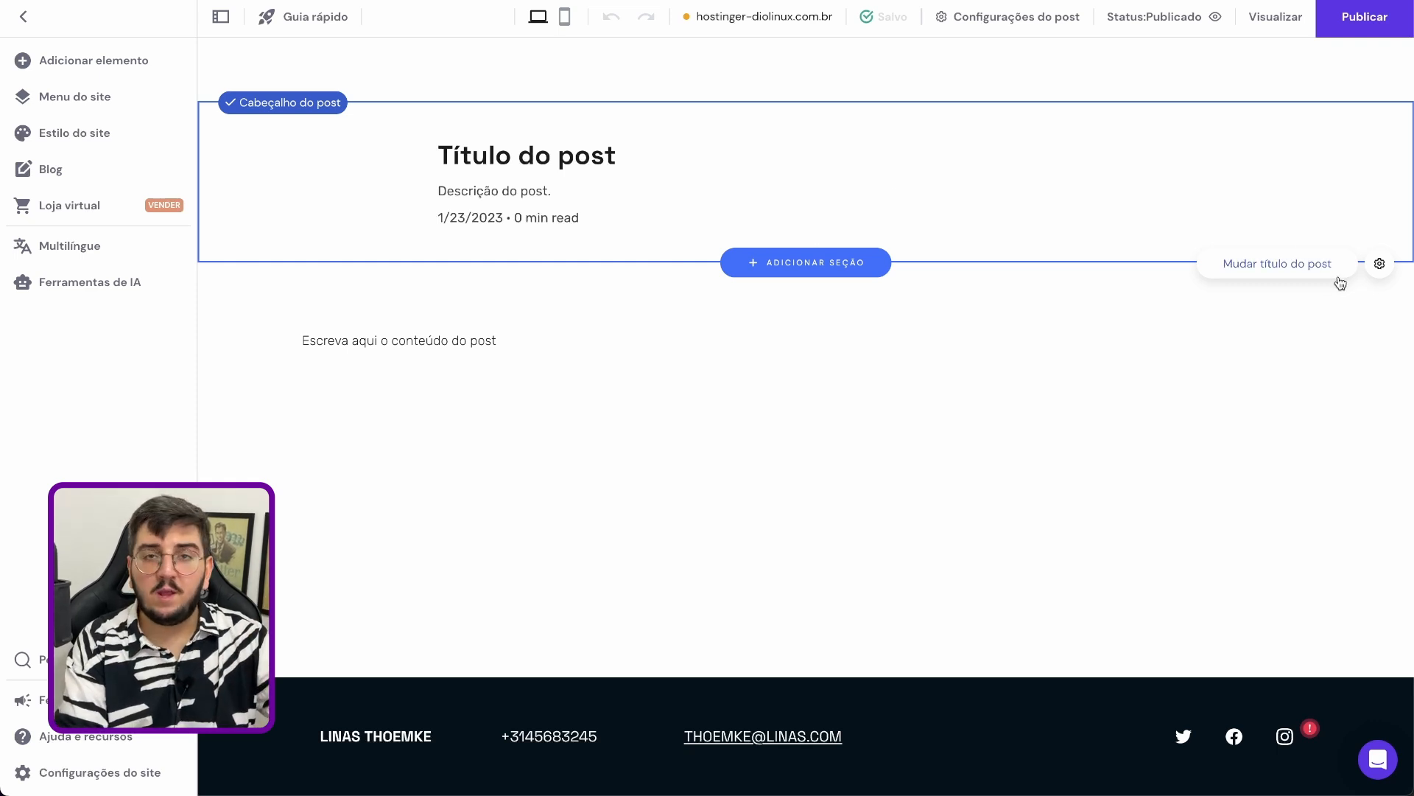
# Review the post's general, scheduling, cover image and category settings, and close them without saving
pyautogui.click(1293, 274)
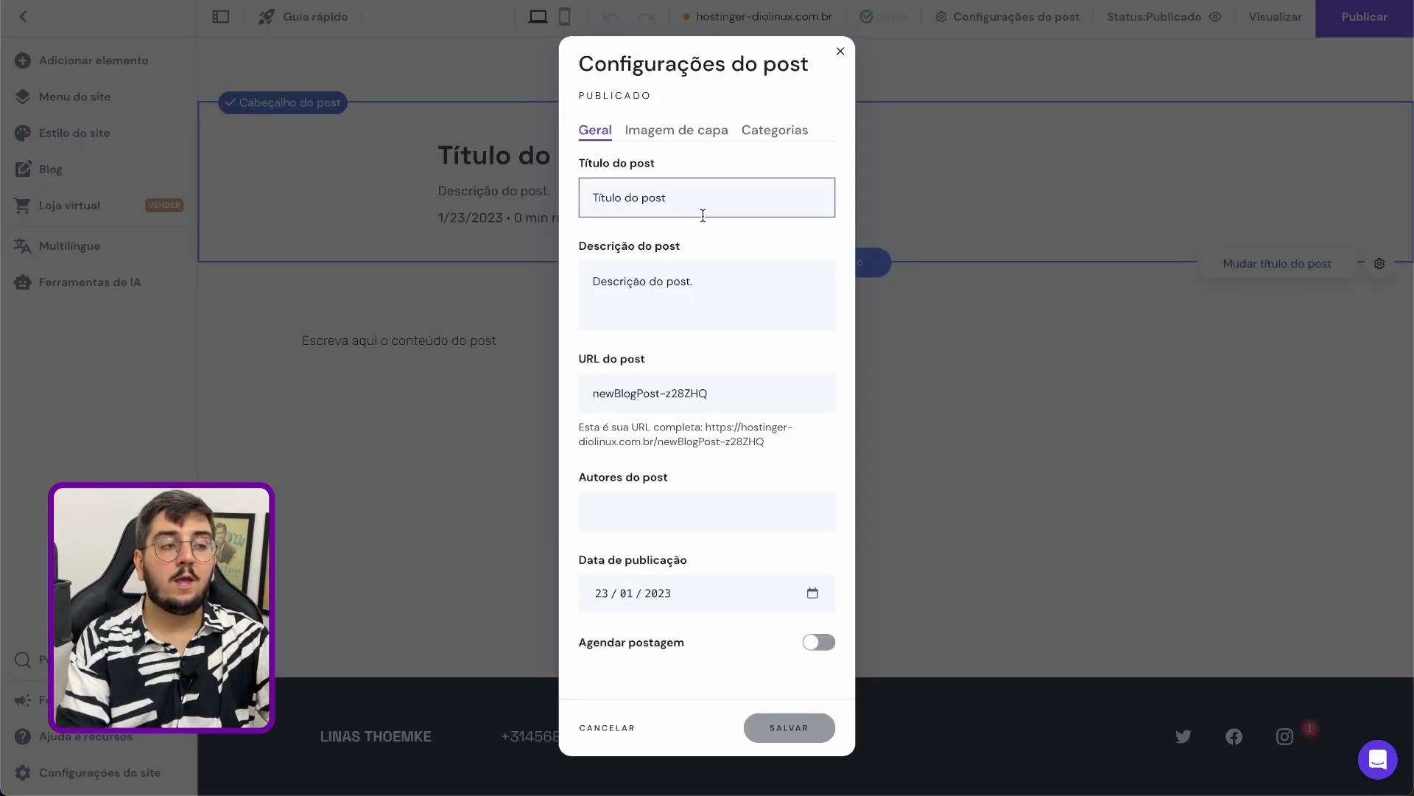
pyautogui.click(722, 274)
pyautogui.click(760, 392)
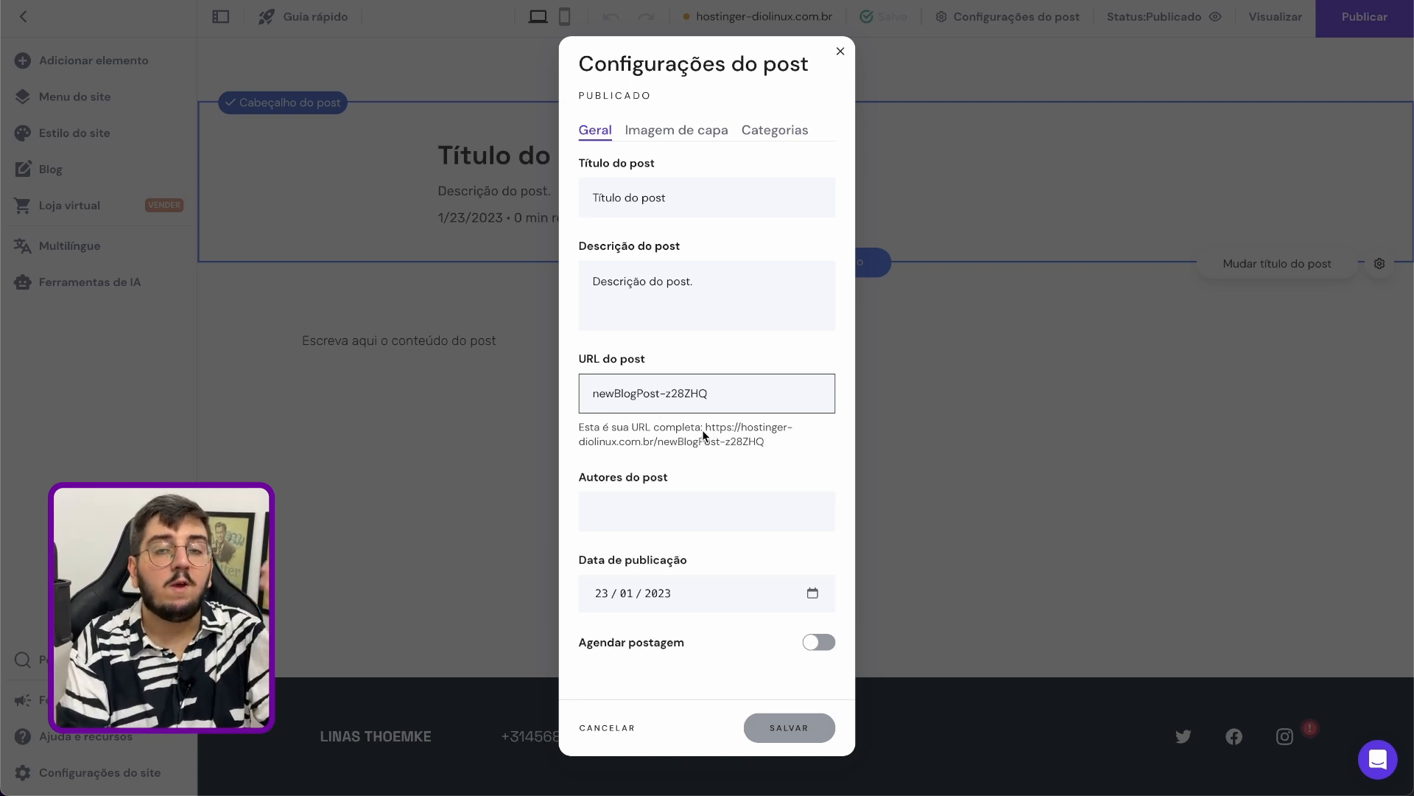
pyautogui.click(708, 517)
pyautogui.click(726, 467)
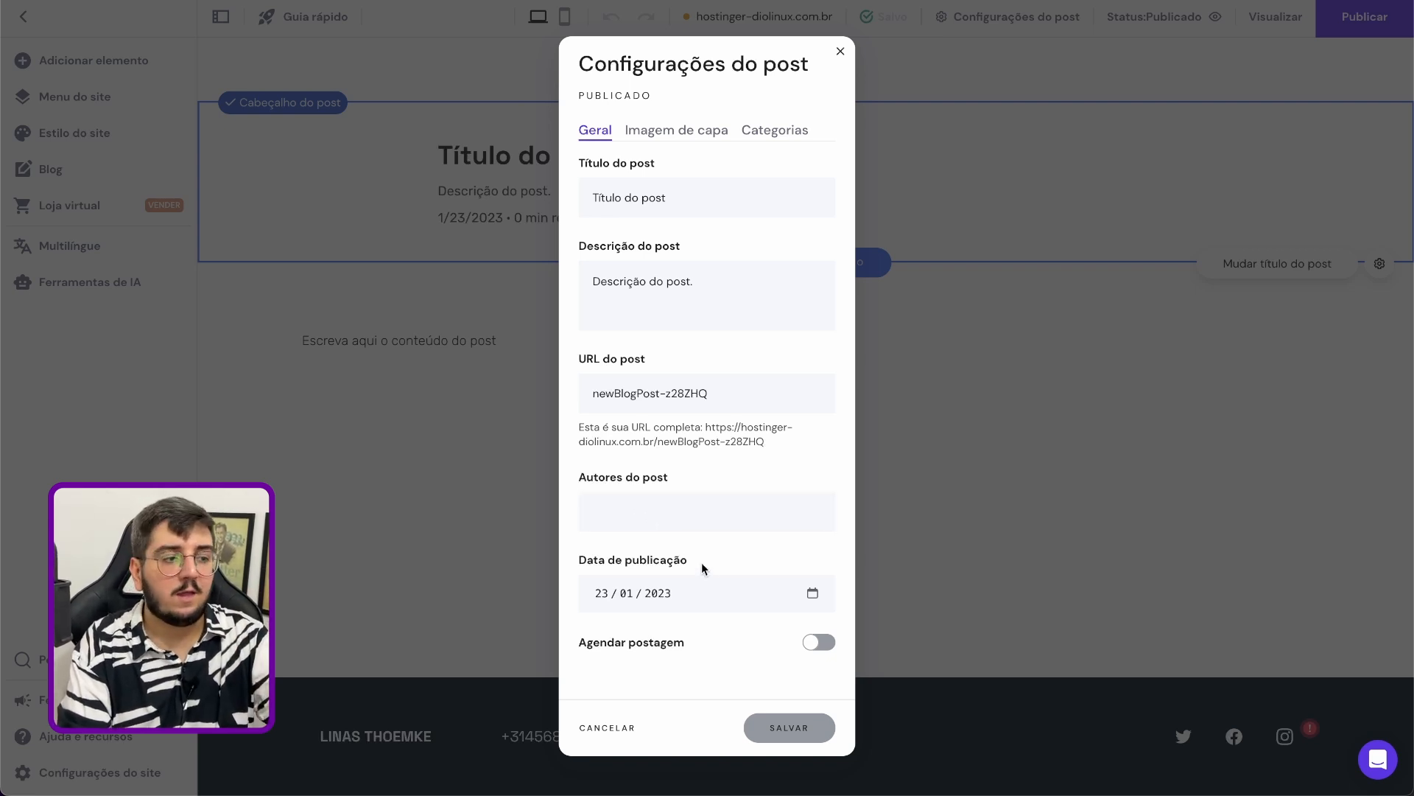
pyautogui.click(816, 642)
pyautogui.click(685, 131)
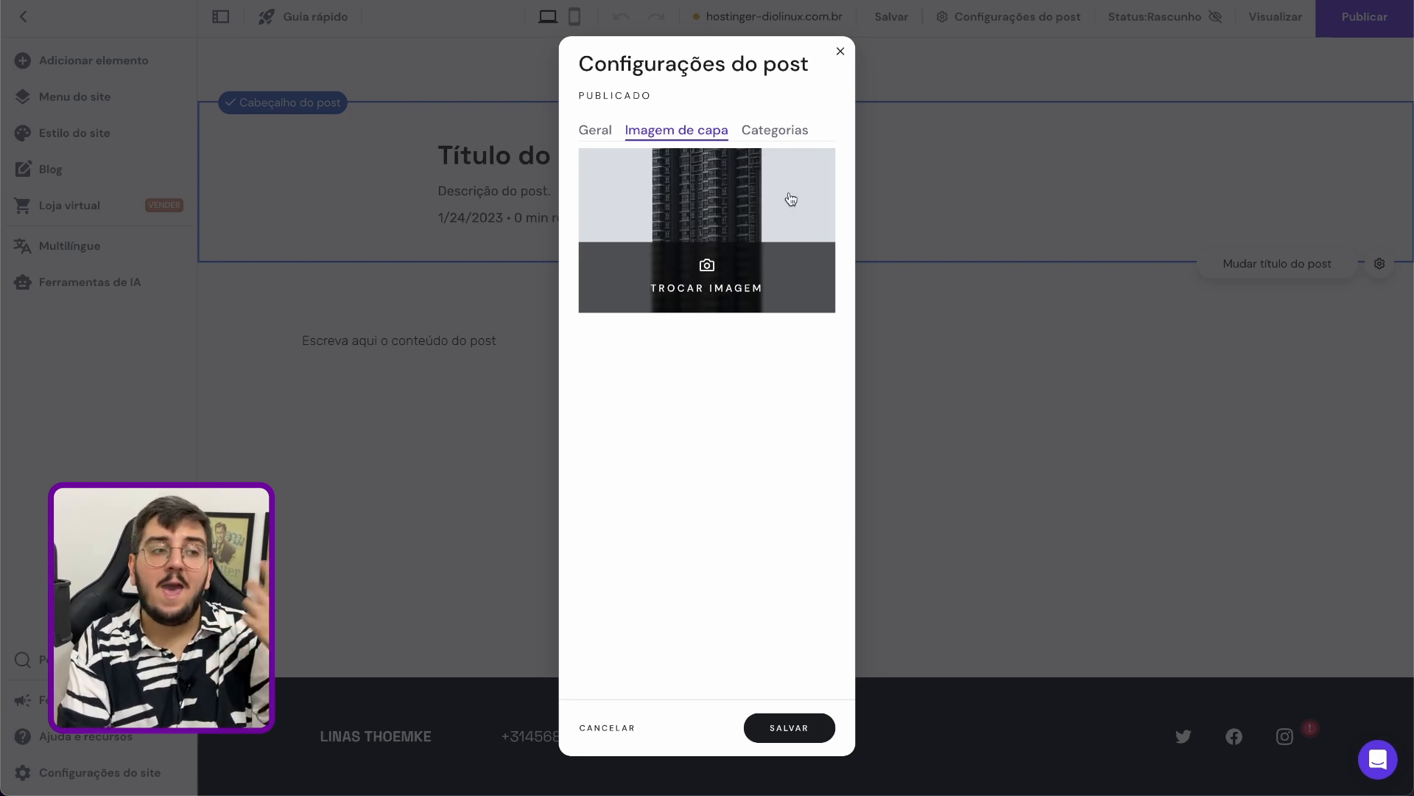
pyautogui.click(782, 131)
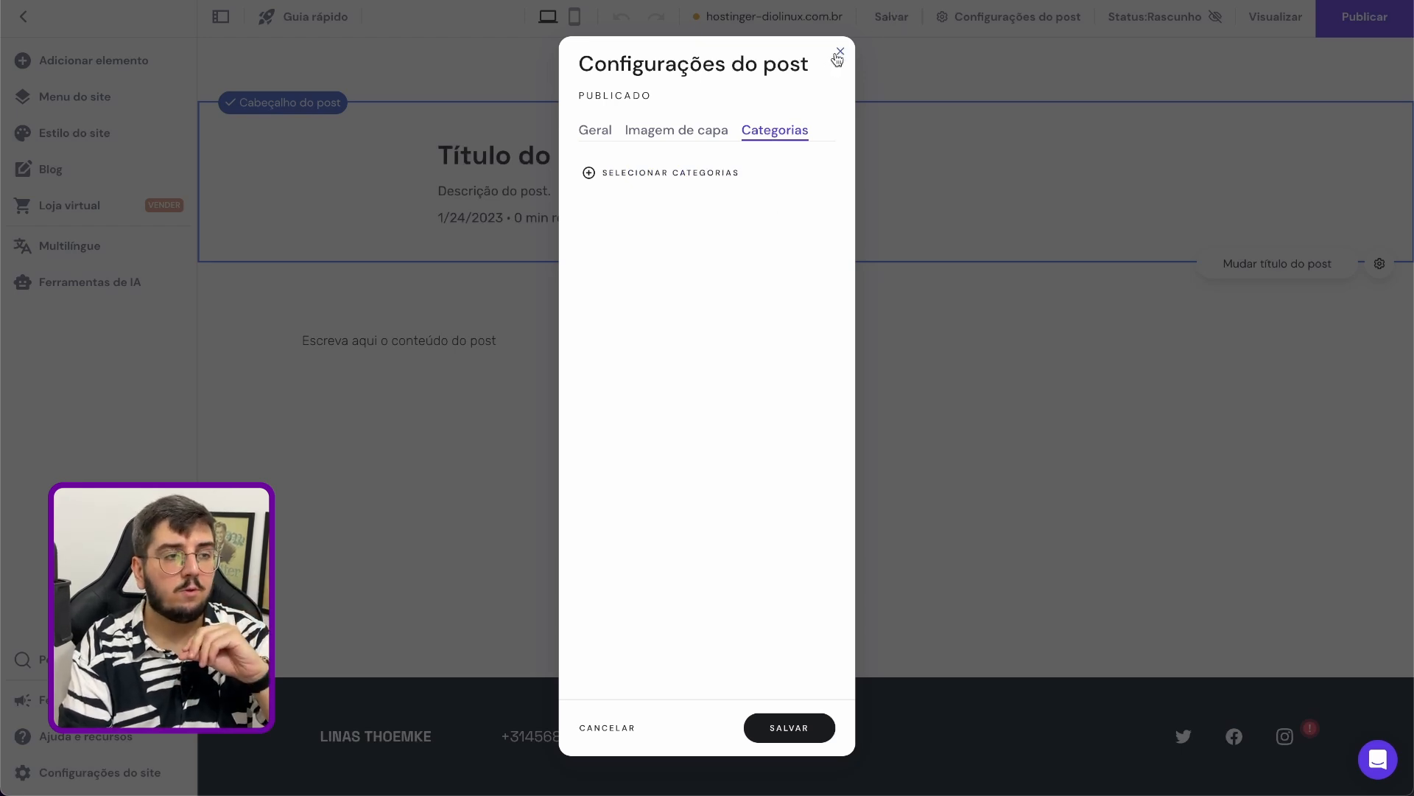
pyautogui.click(837, 50)
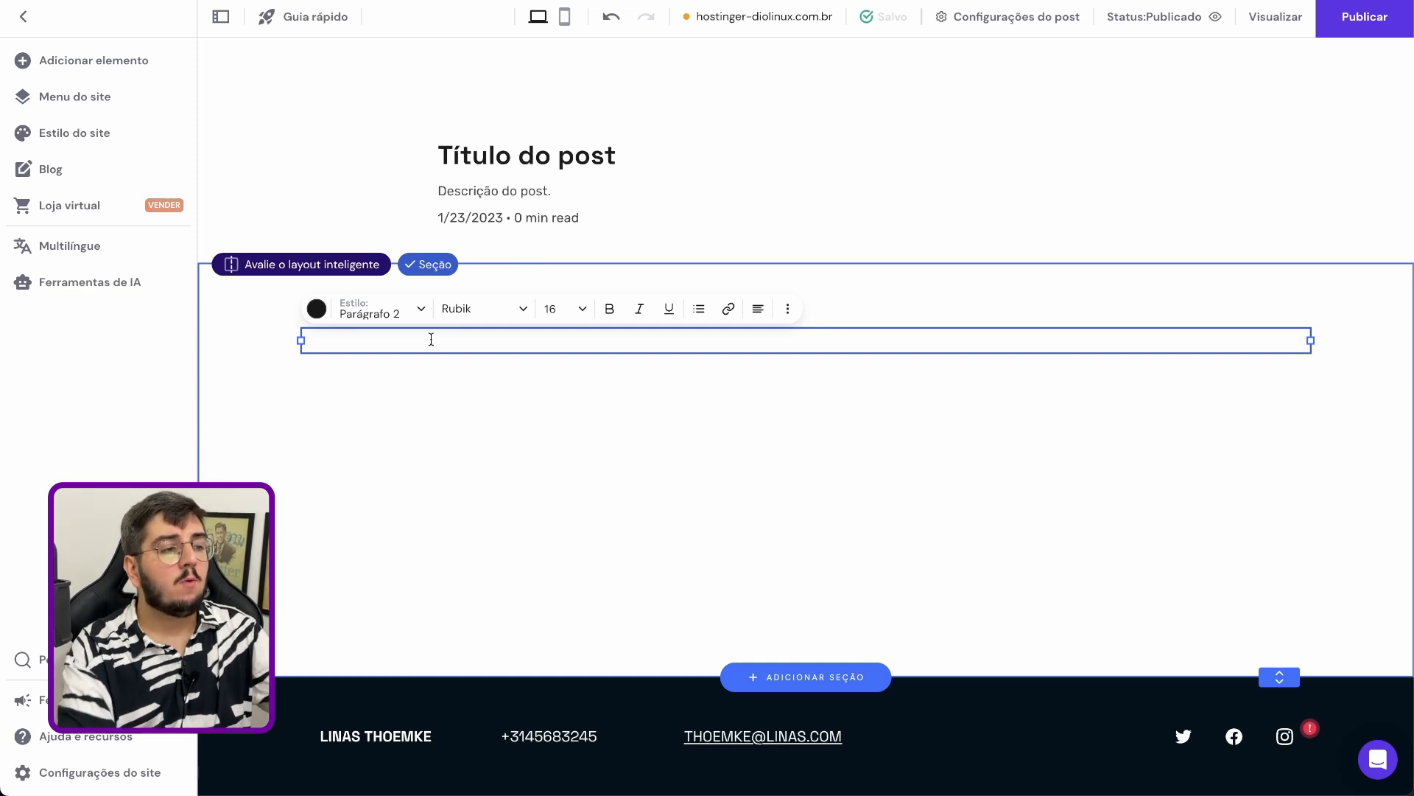
# Replace the post's placeholder content with the sample text "ihiudshaiudhsiua", followed by the separate lines "das", "das" and "da"
pyautogui.write('ihiudshaiudhsiua')
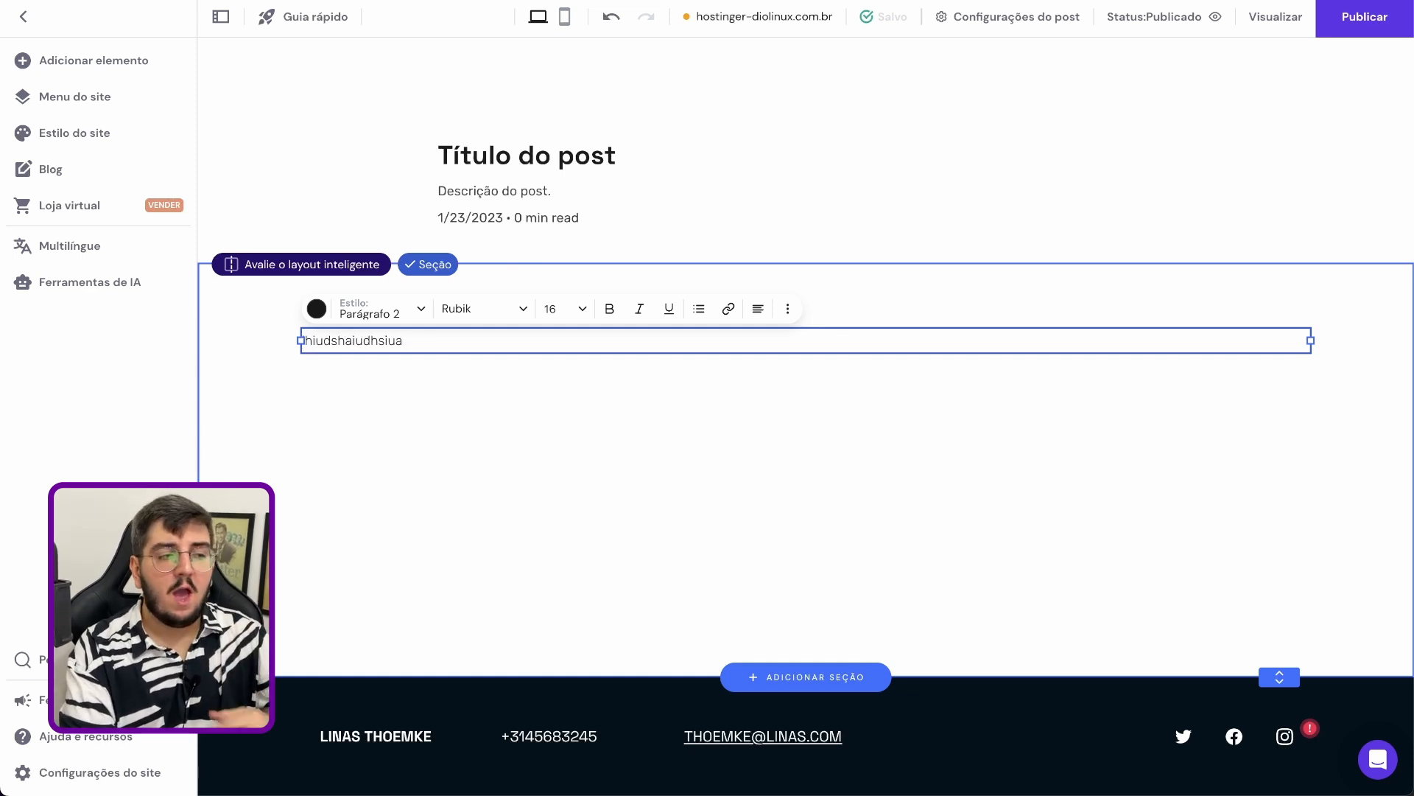
pyautogui.press('Return')
pyautogui.press('Return')
pyautogui.write('das')
pyautogui.press('Return')
pyautogui.write('das')
pyautogui.press('Return')
pyautogui.write('da')
pyautogui.press('Return')
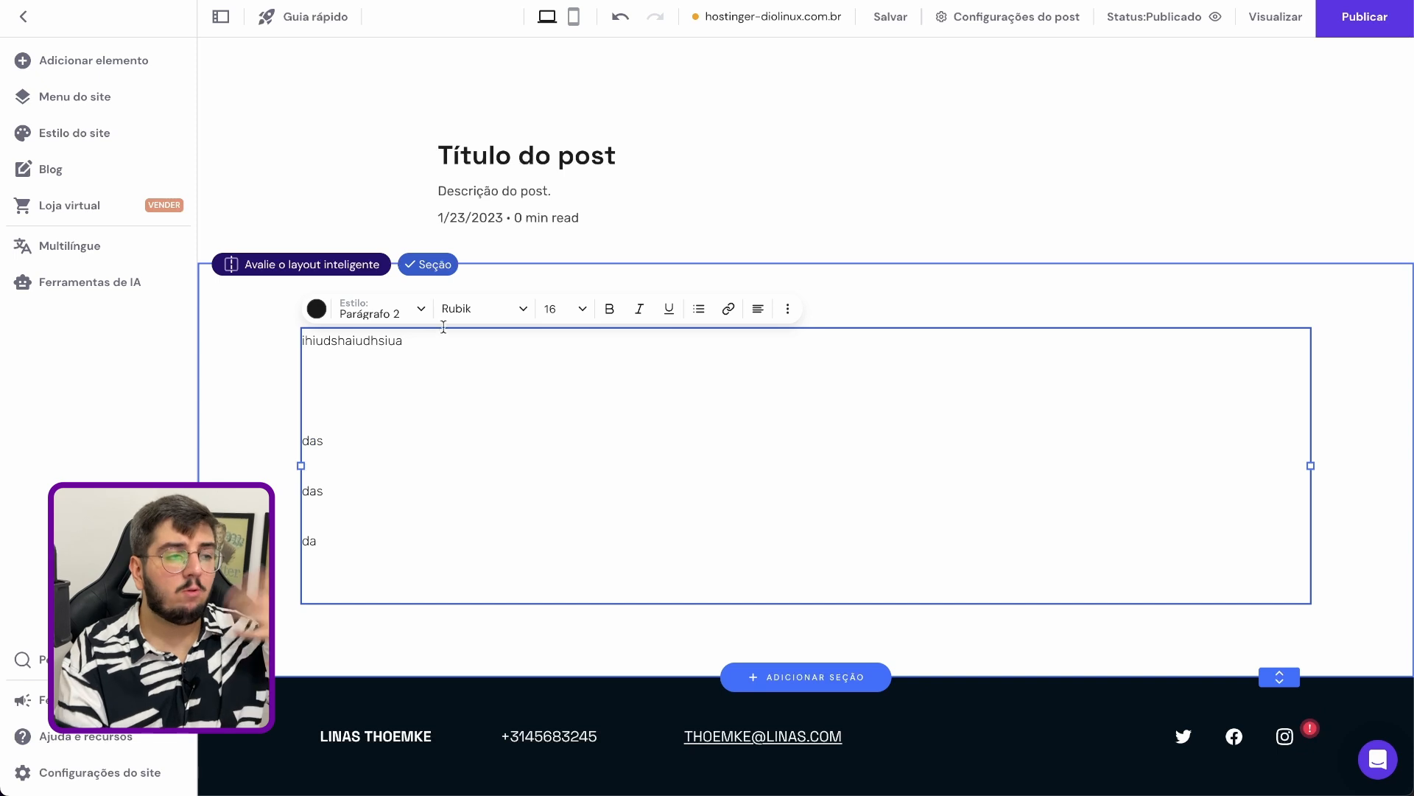
# Look through the text styles and fonts available for the post's content
pyautogui.click(355, 313)
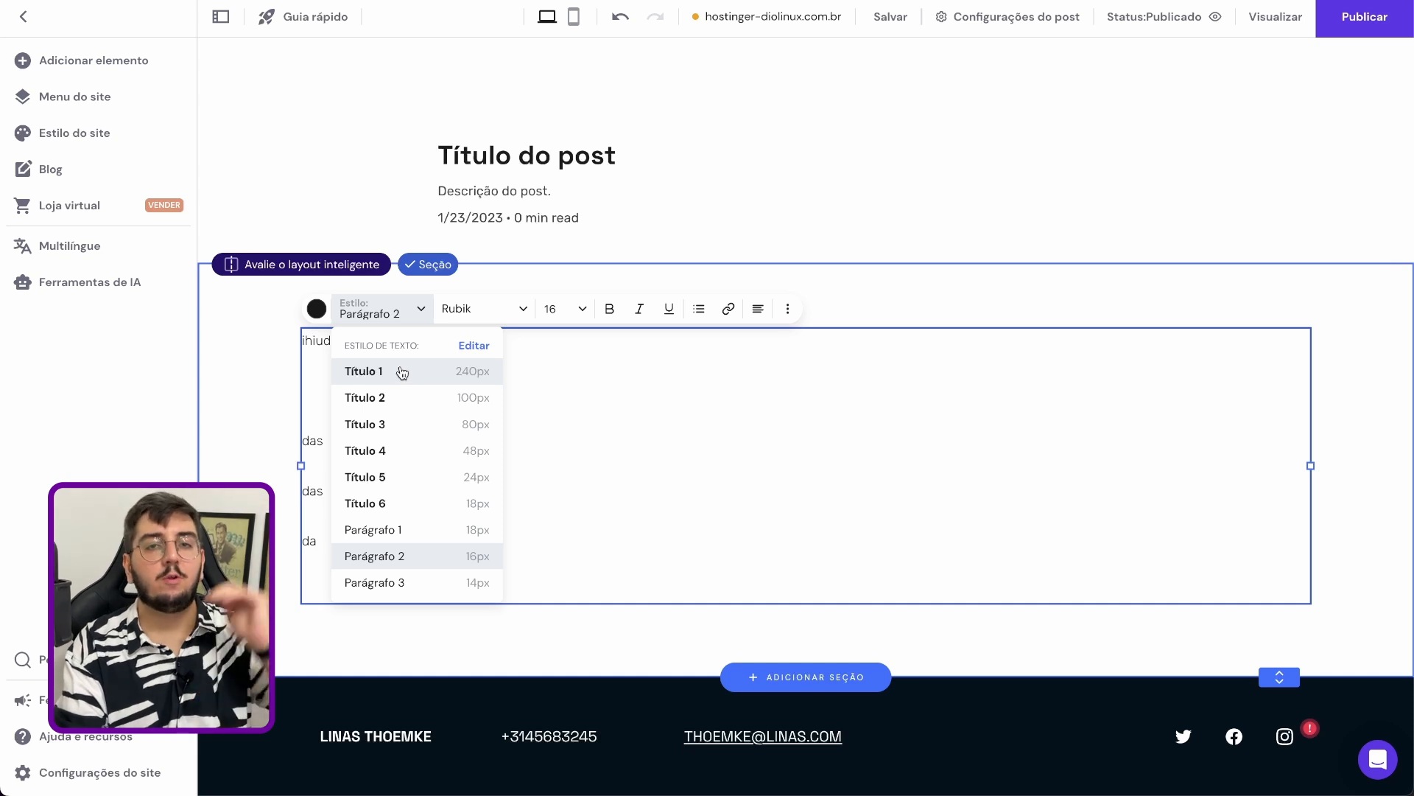
pyautogui.click(502, 315)
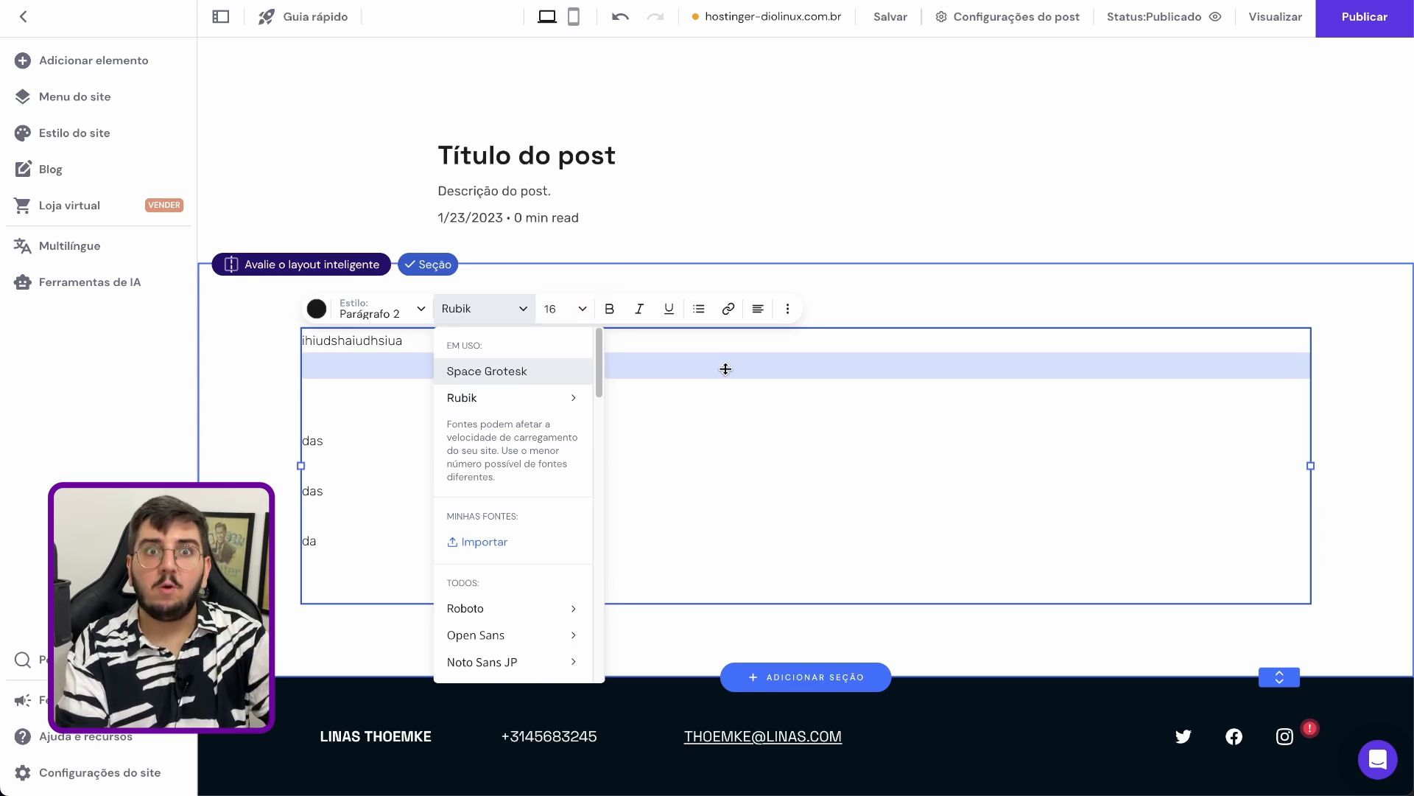
pyautogui.click(753, 465)
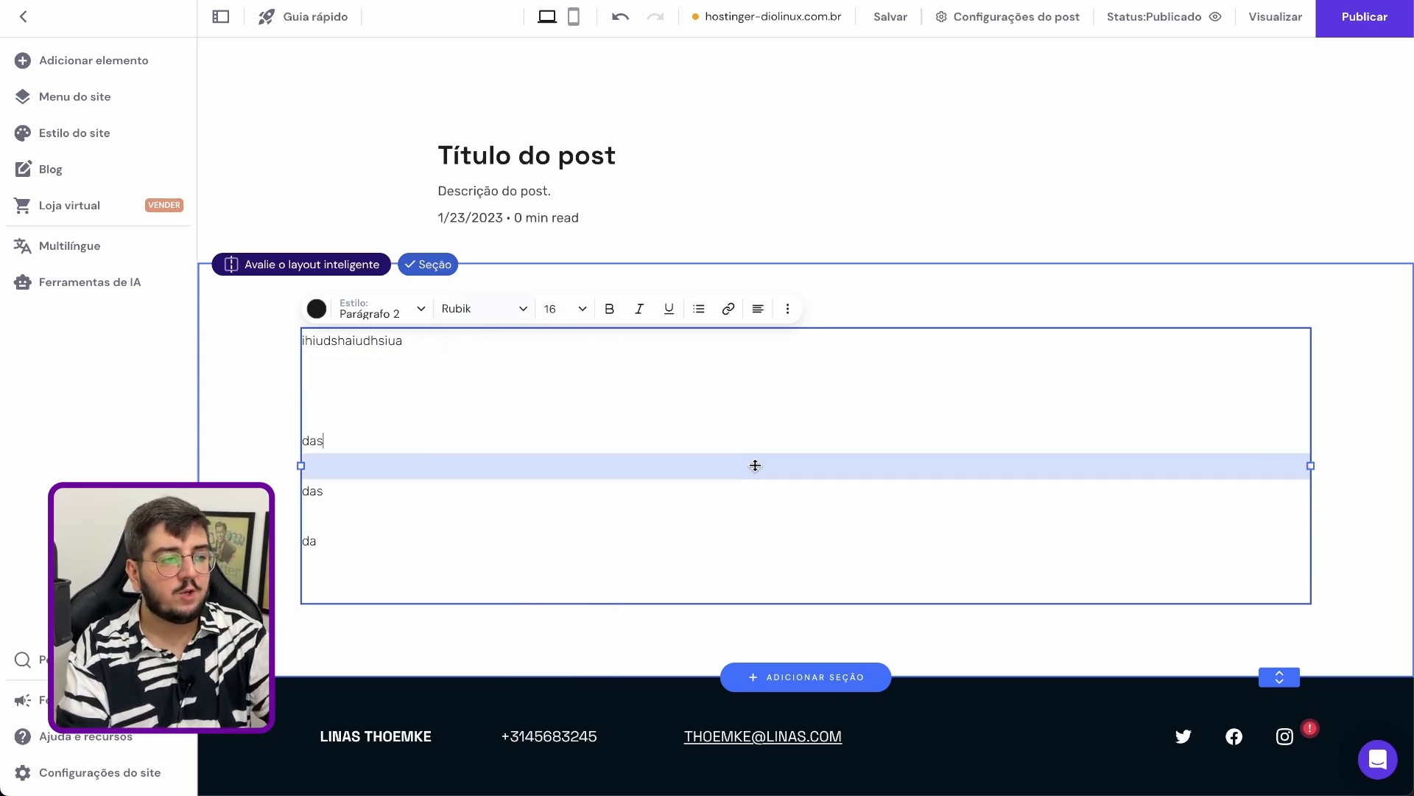
# Add a video element to the post's content section, enlarge it and place it to the right of the text
pyautogui.click(136, 61)
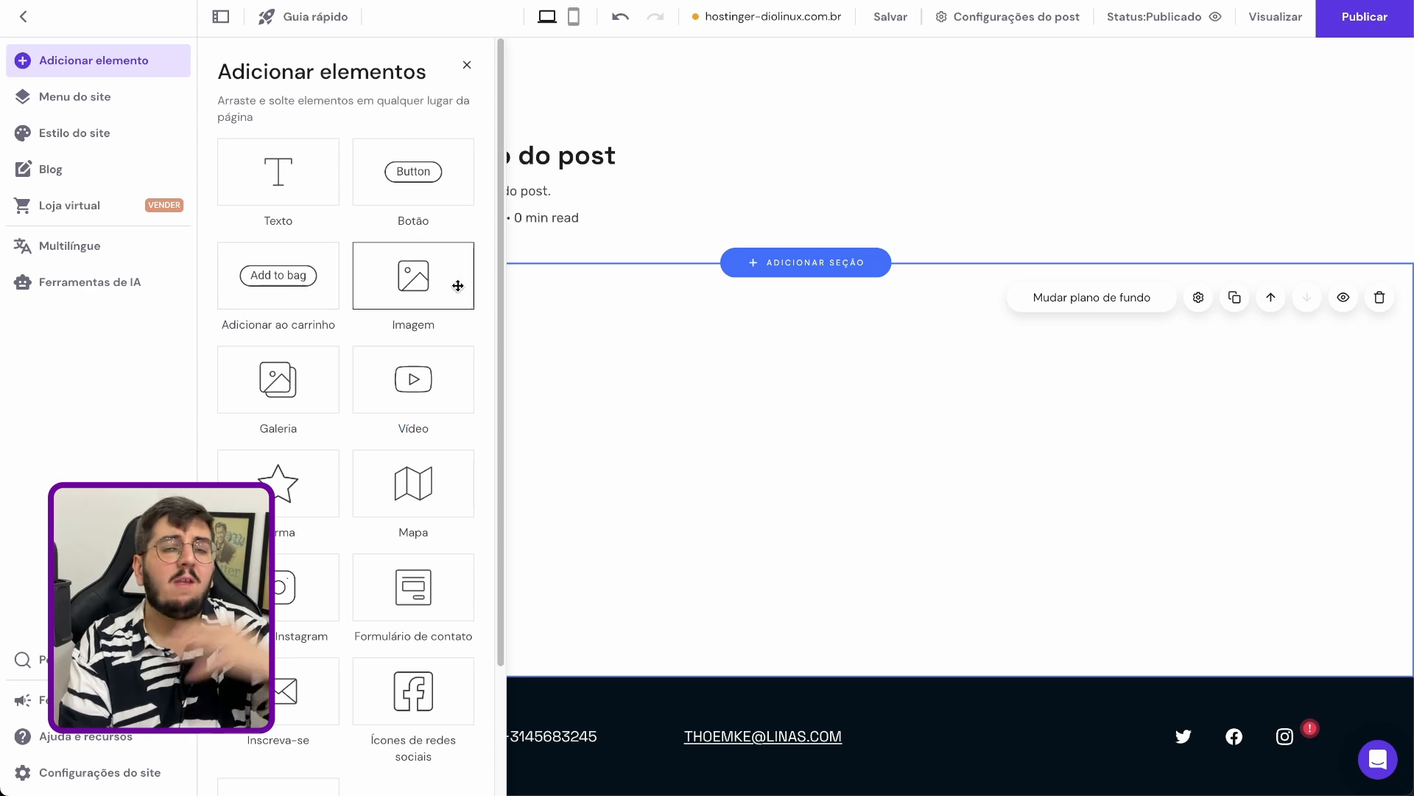
pyautogui.scroll(-2, 376, 344)
pyautogui.moveTo(408, 287); pyautogui.dragTo(1048, 466)
pyautogui.moveTo(1128, 510); pyautogui.dragTo(906, 445)
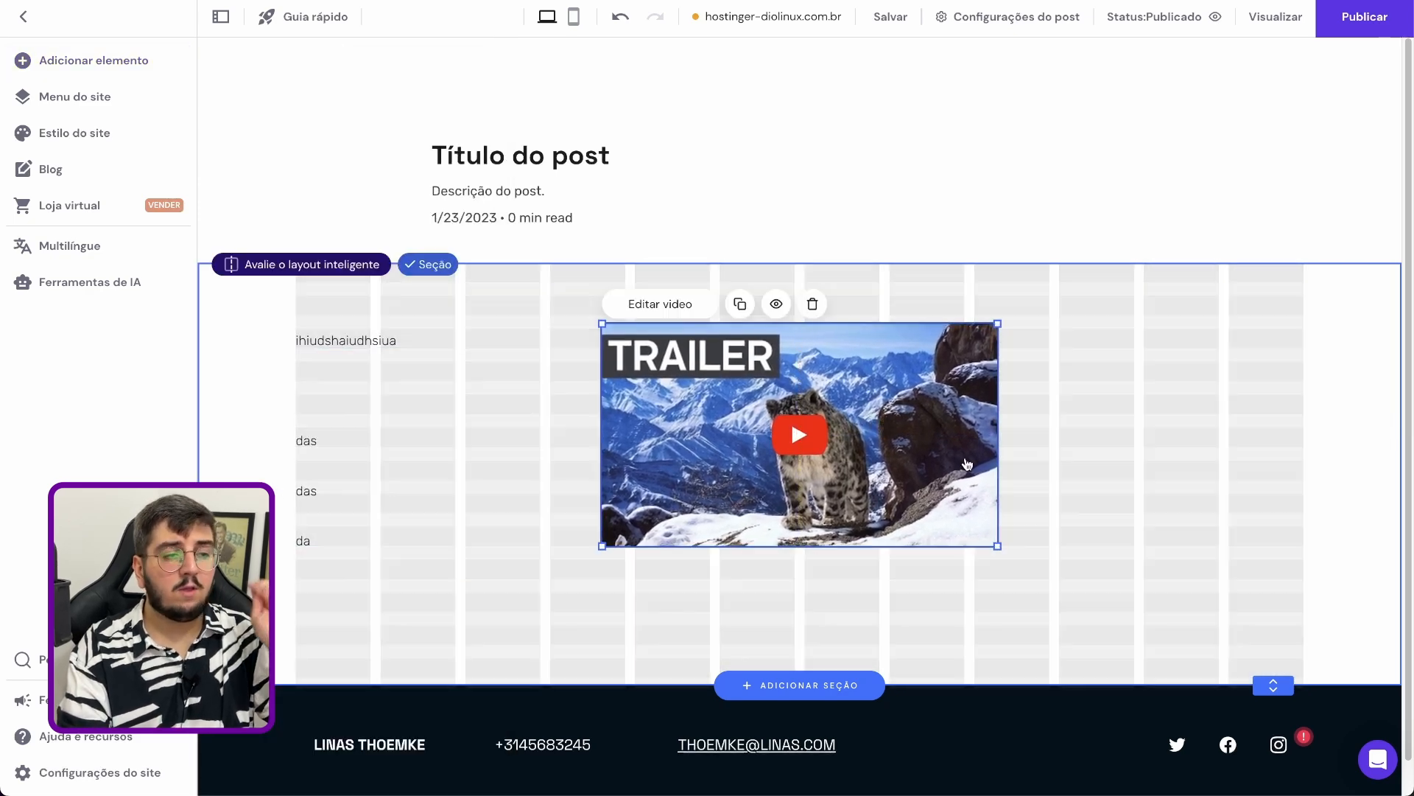
pyautogui.moveTo(996, 546); pyautogui.dragTo(1219, 677)
pyautogui.moveTo(1160, 552); pyautogui.dragTo(1202, 532)
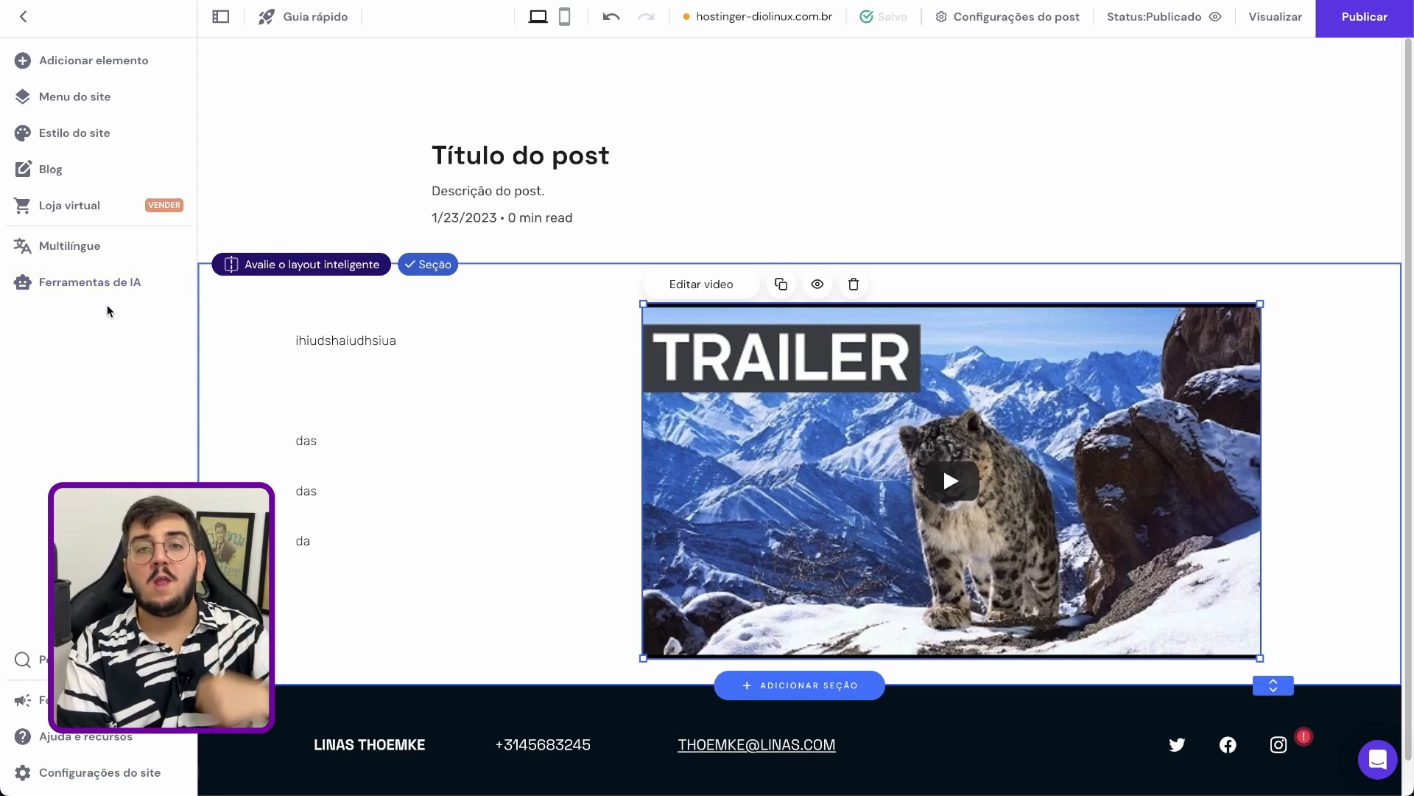
# Read the online store's feature list and add a store to the site
pyautogui.click(95, 220)
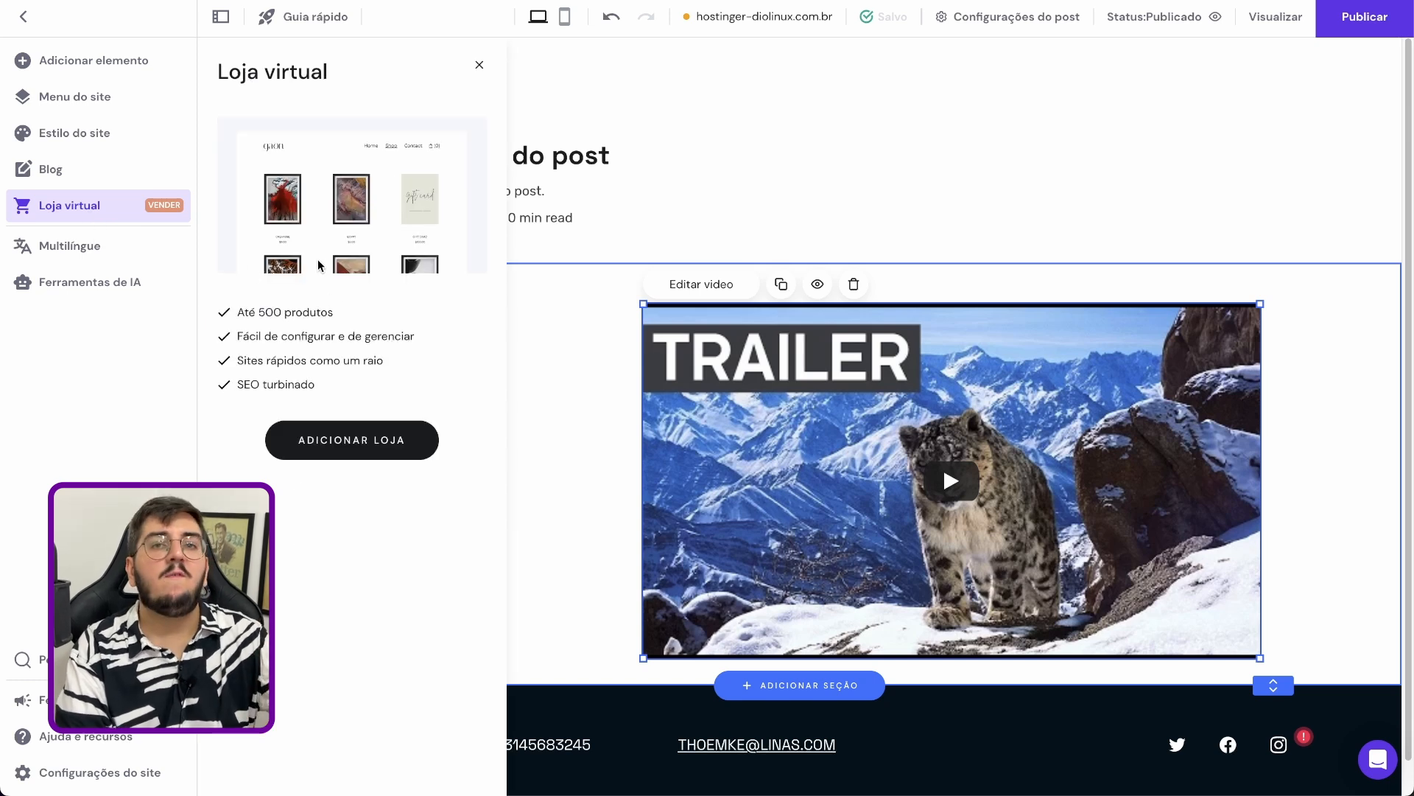
pyautogui.moveTo(244, 312); pyautogui.dragTo(335, 330)
pyautogui.click(335, 329)
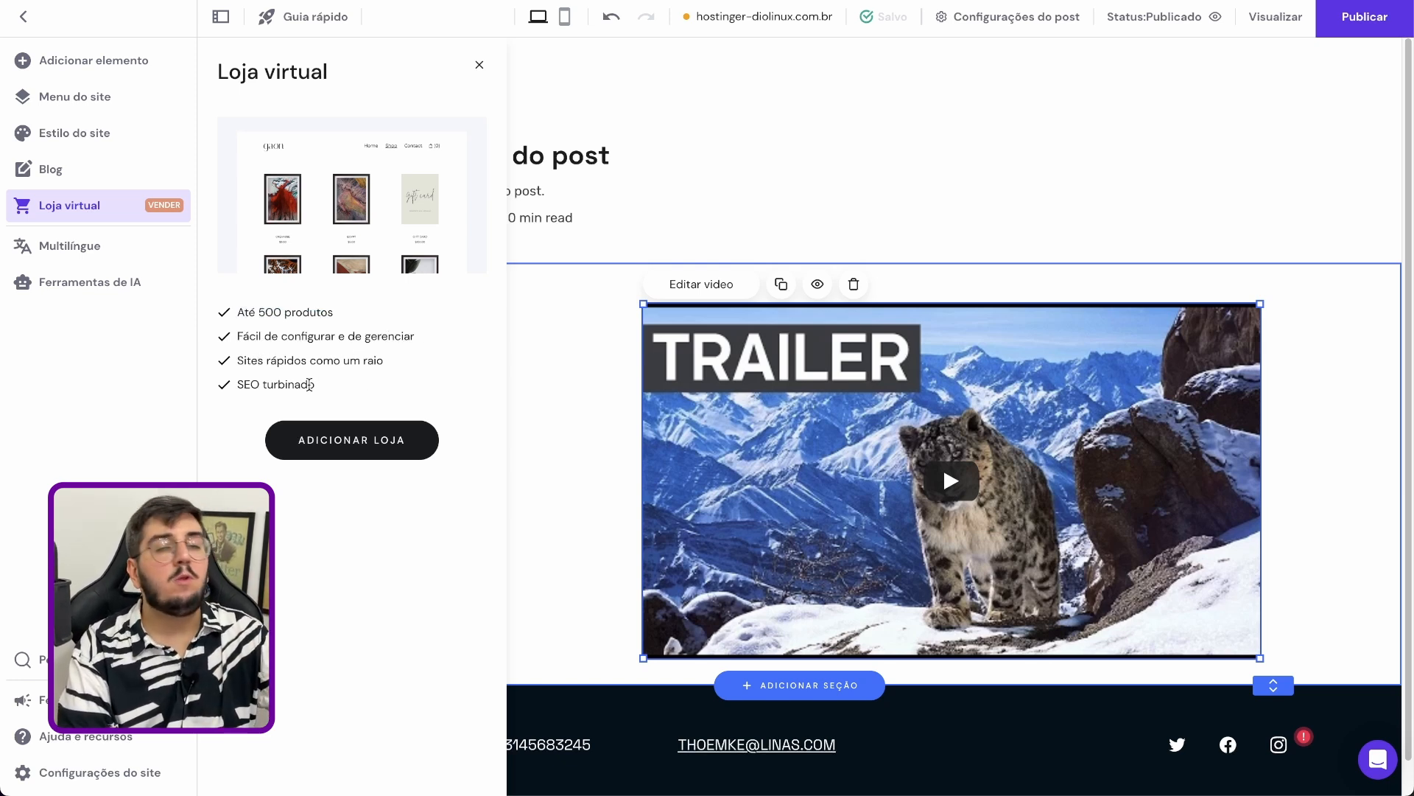
pyautogui.click(350, 441)
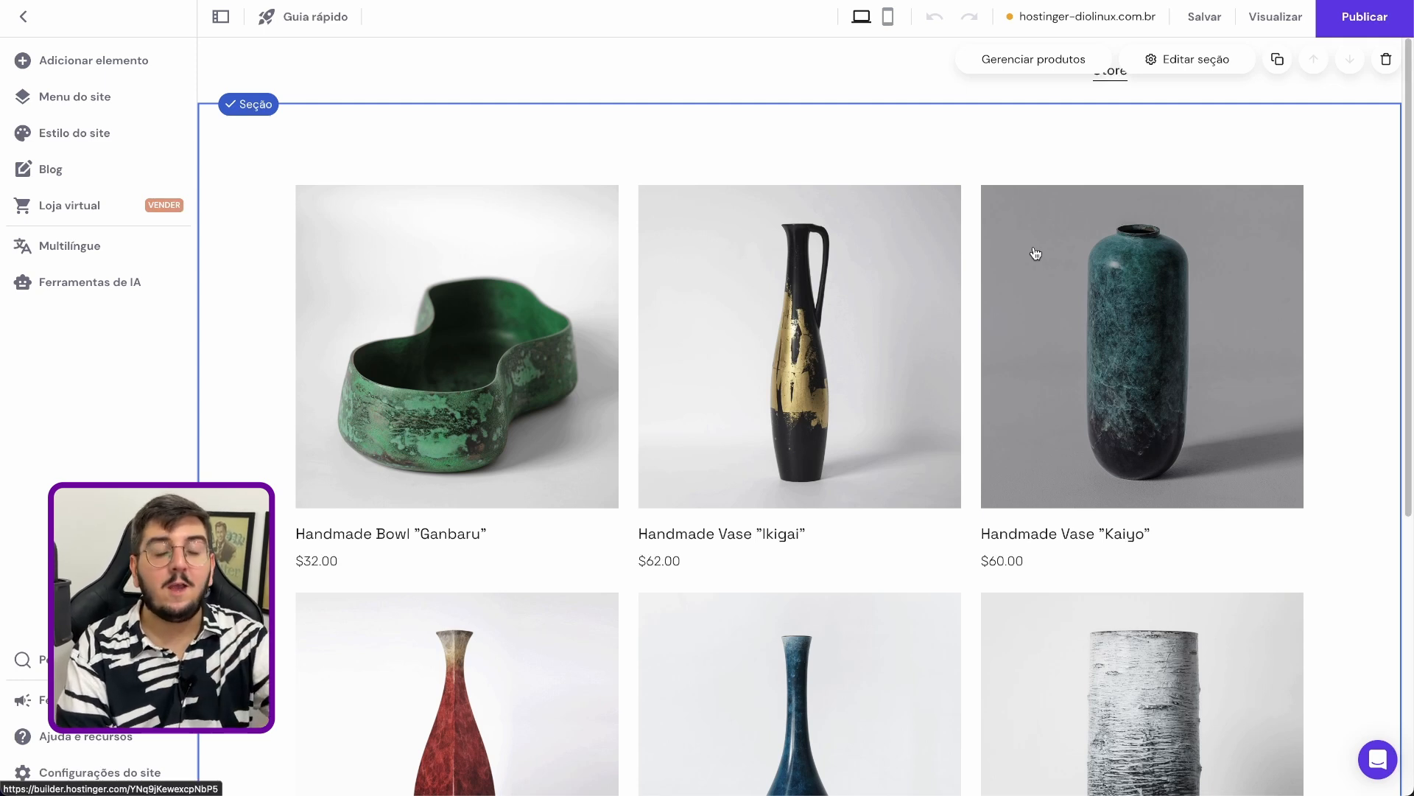
# List the store's product pages and open the page settings of Handmade Bowl "Ganbaru"
pyautogui.click(1080, 63)
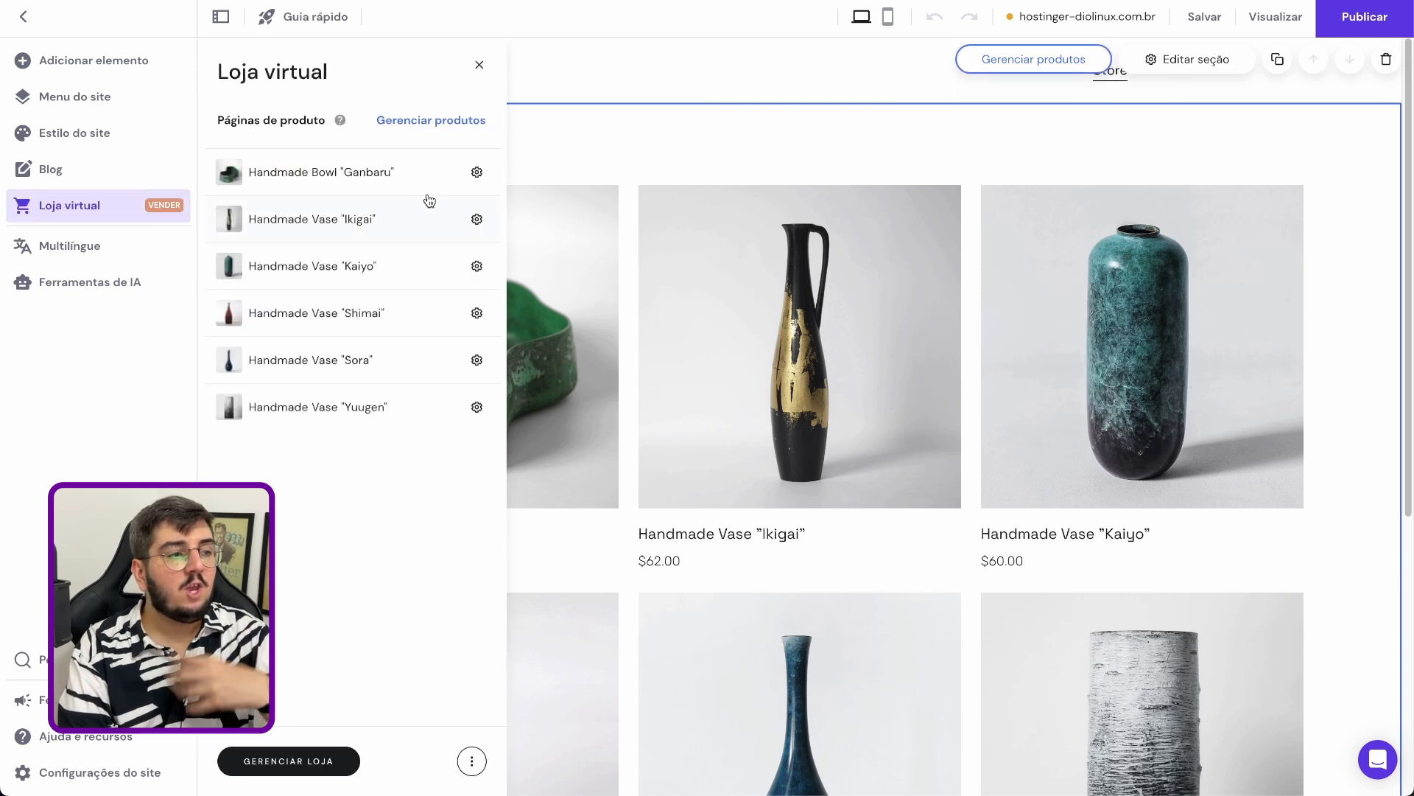
pyautogui.click(475, 173)
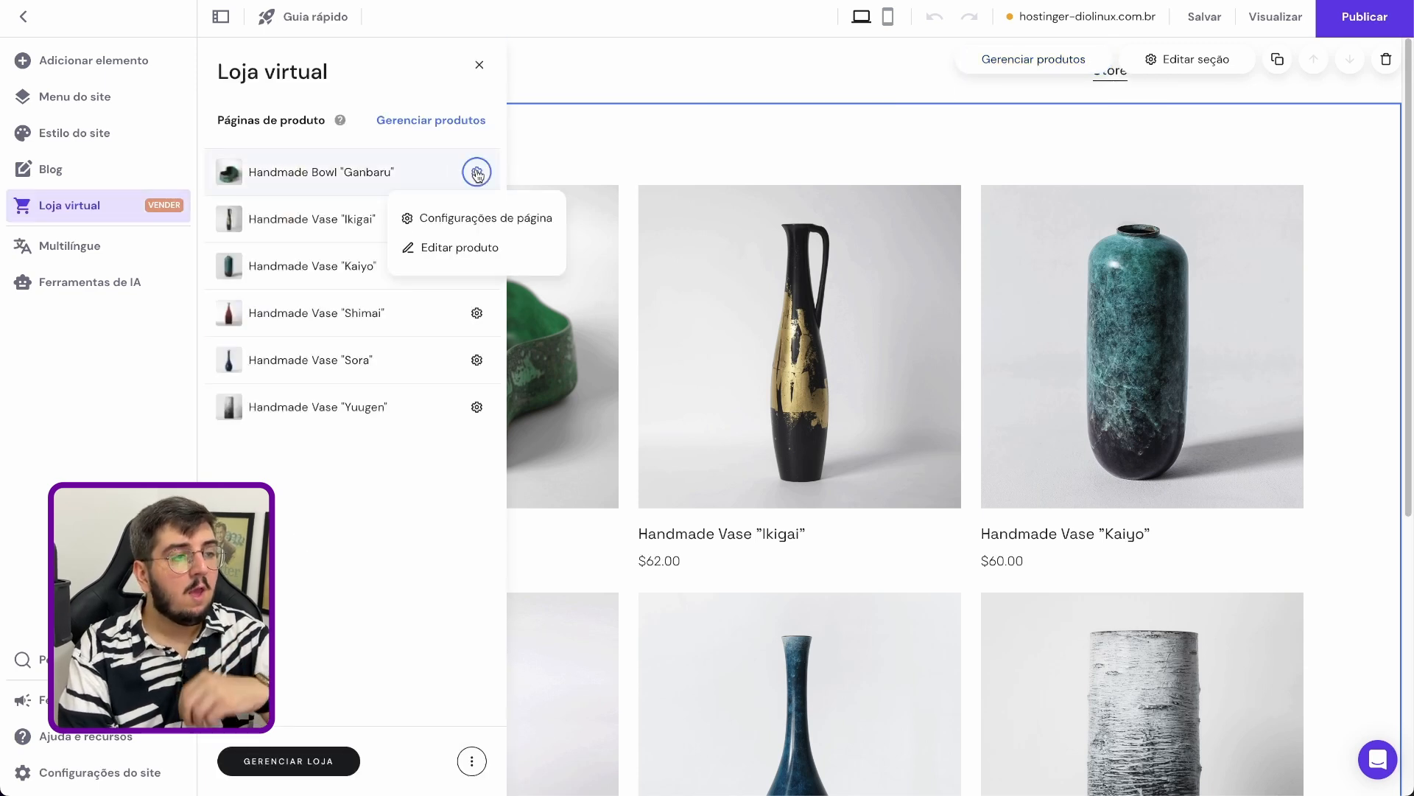
pyautogui.click(493, 220)
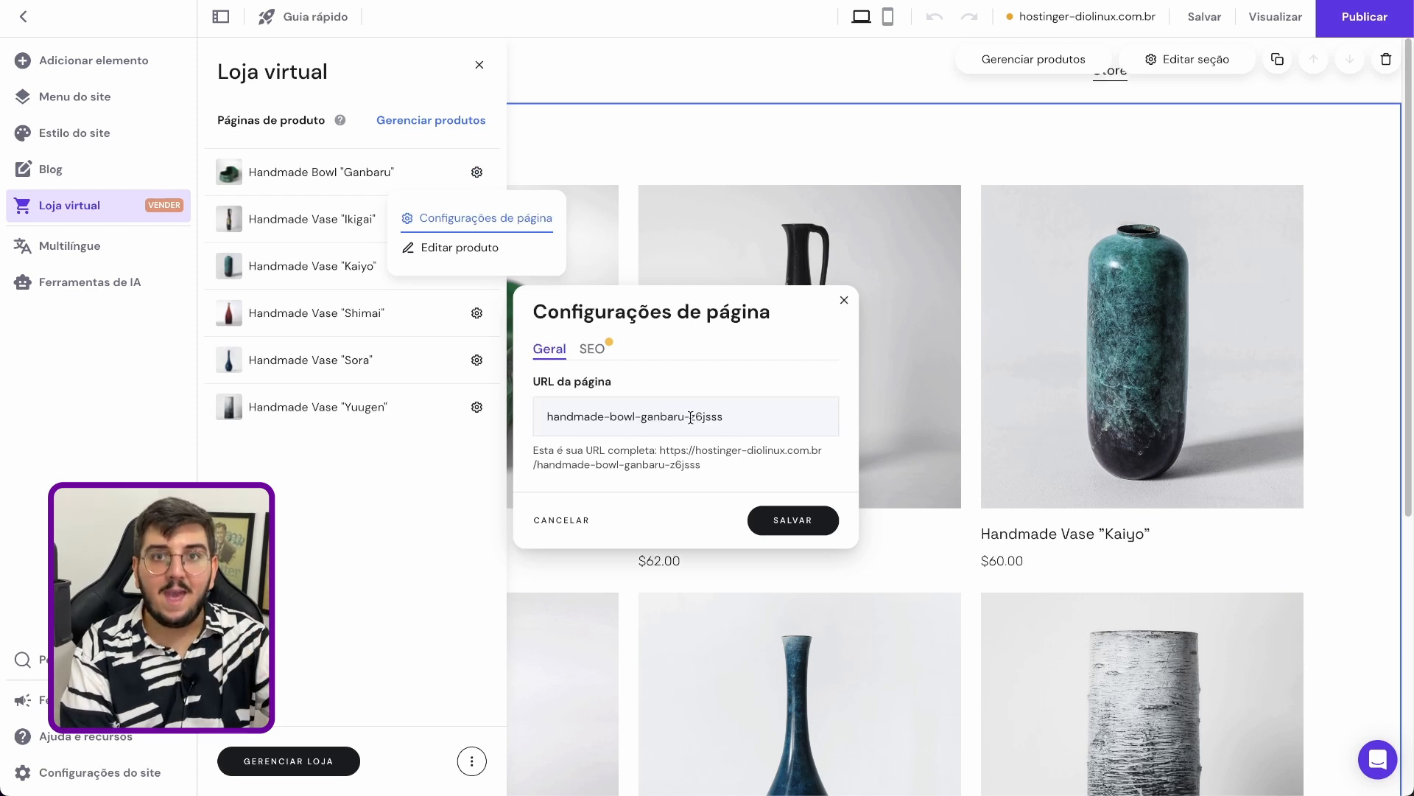
# Review the SEO settings of the Handmade Bowl "Ganbaru" page and open the product for editing
pyautogui.click(597, 352)
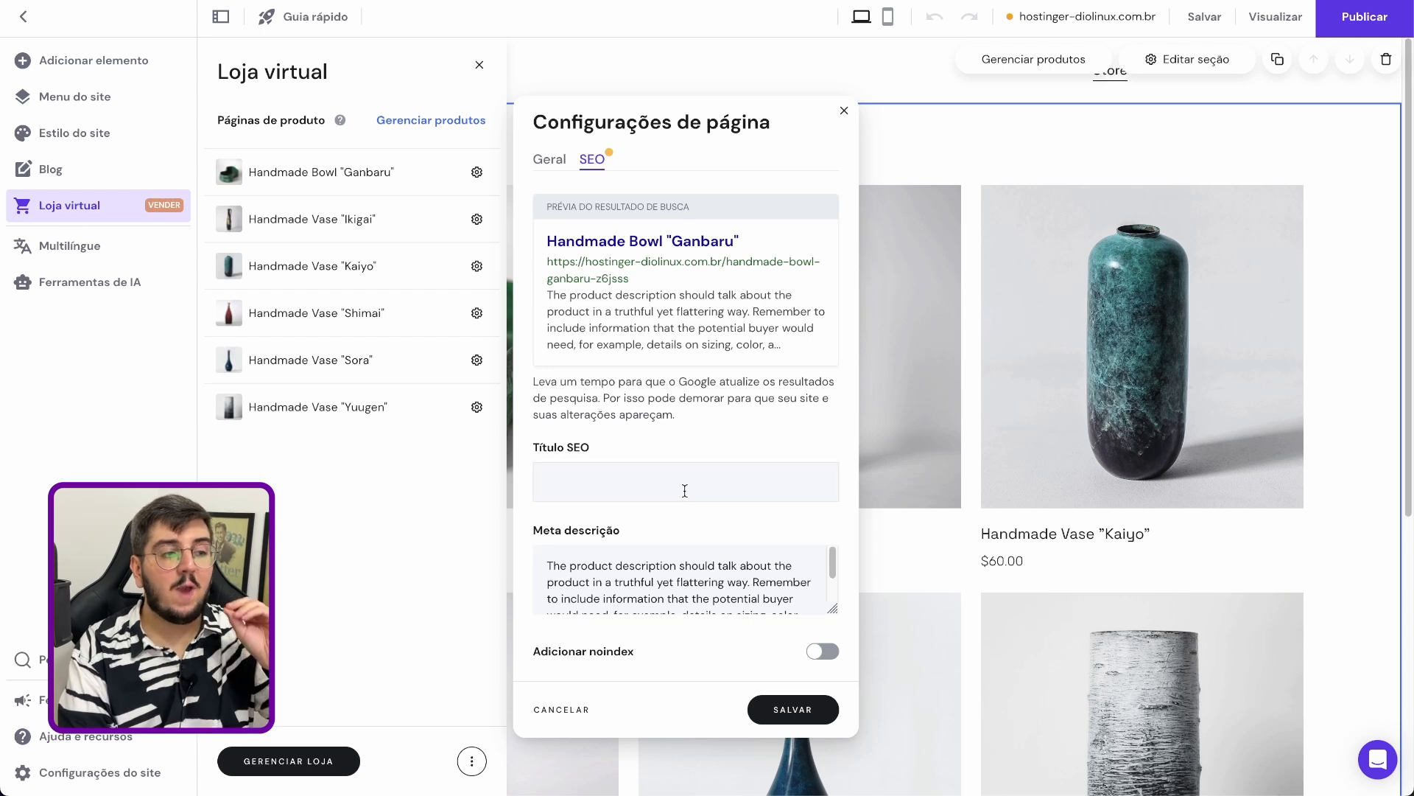
pyautogui.scroll(-2, 713, 571)
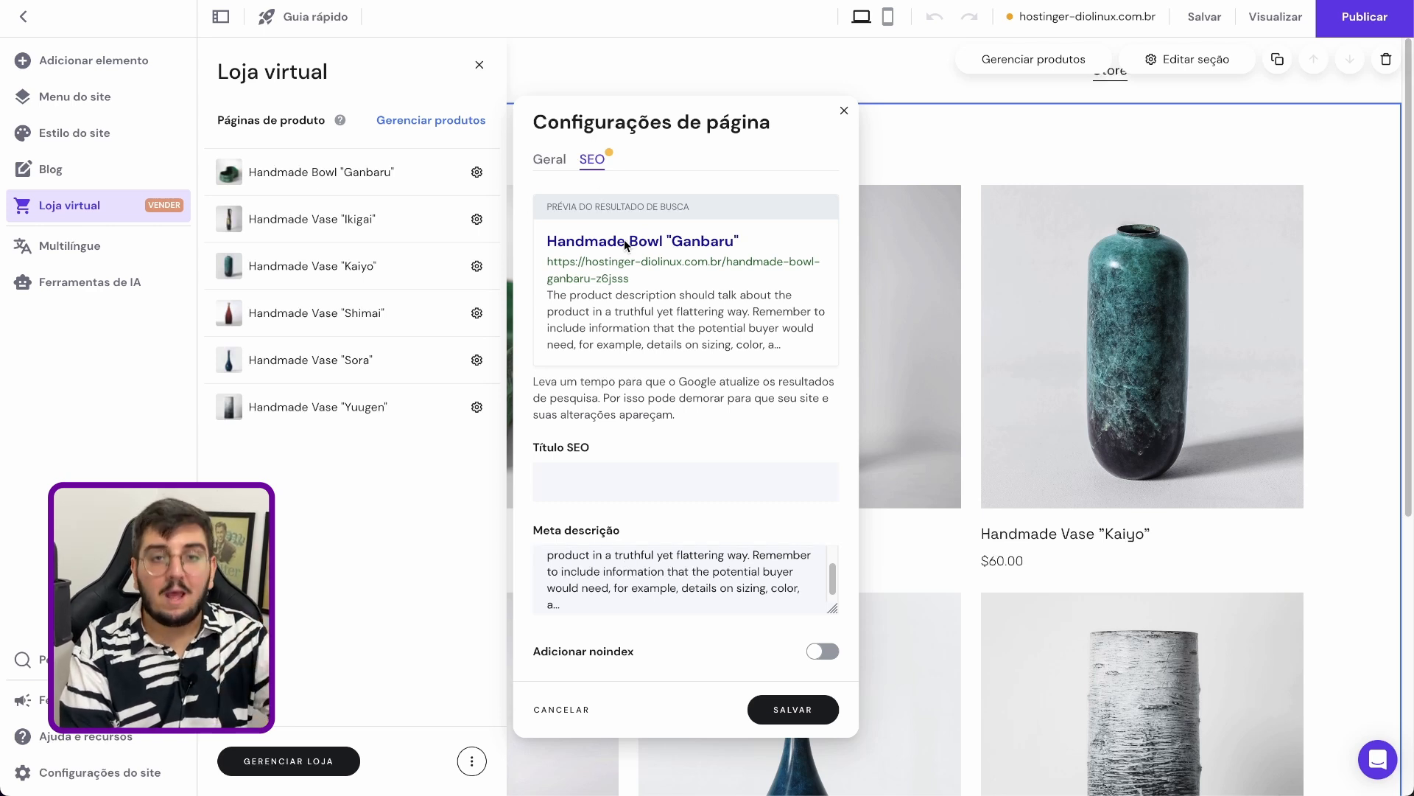
pyautogui.scroll(-1, 782, 606)
pyautogui.click(476, 173)
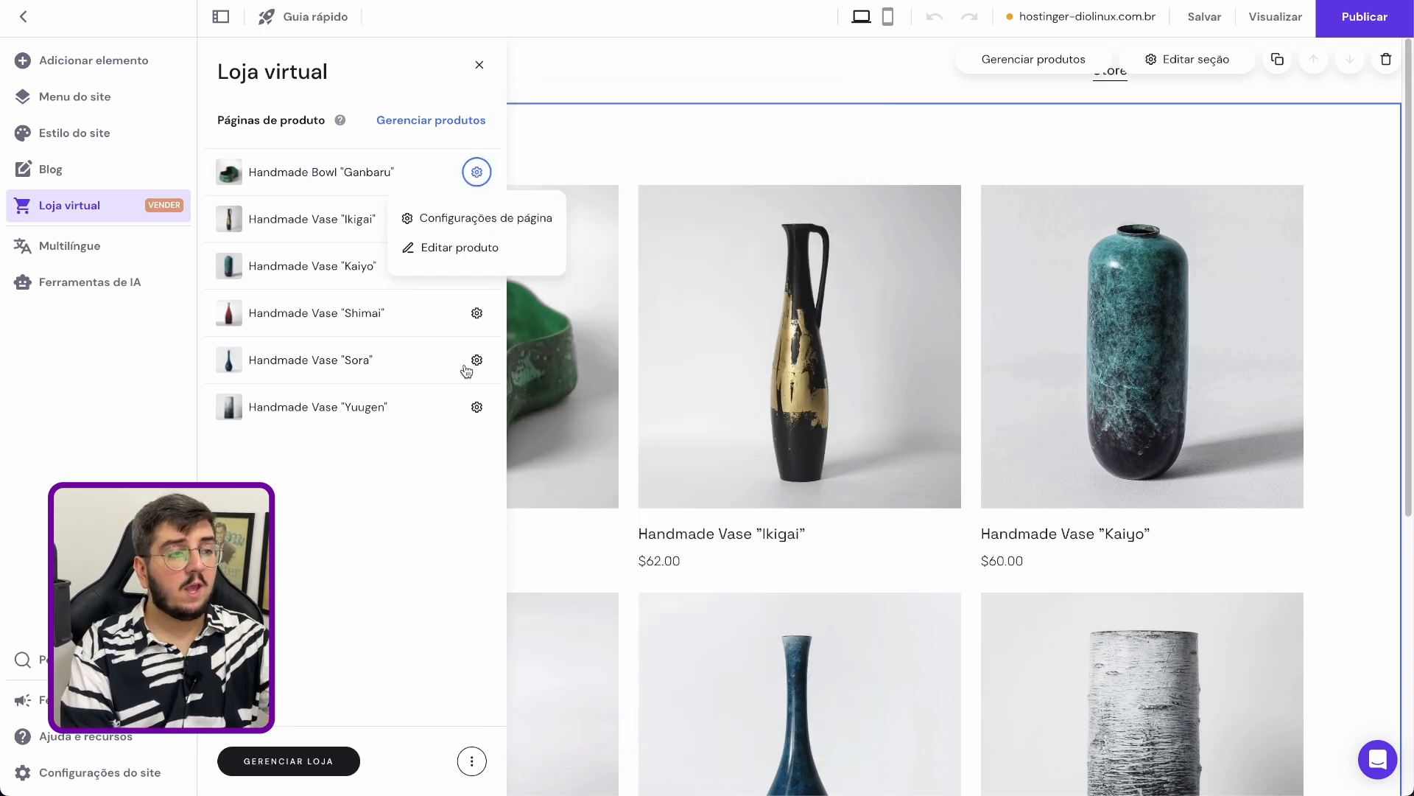
pyautogui.click(470, 251)
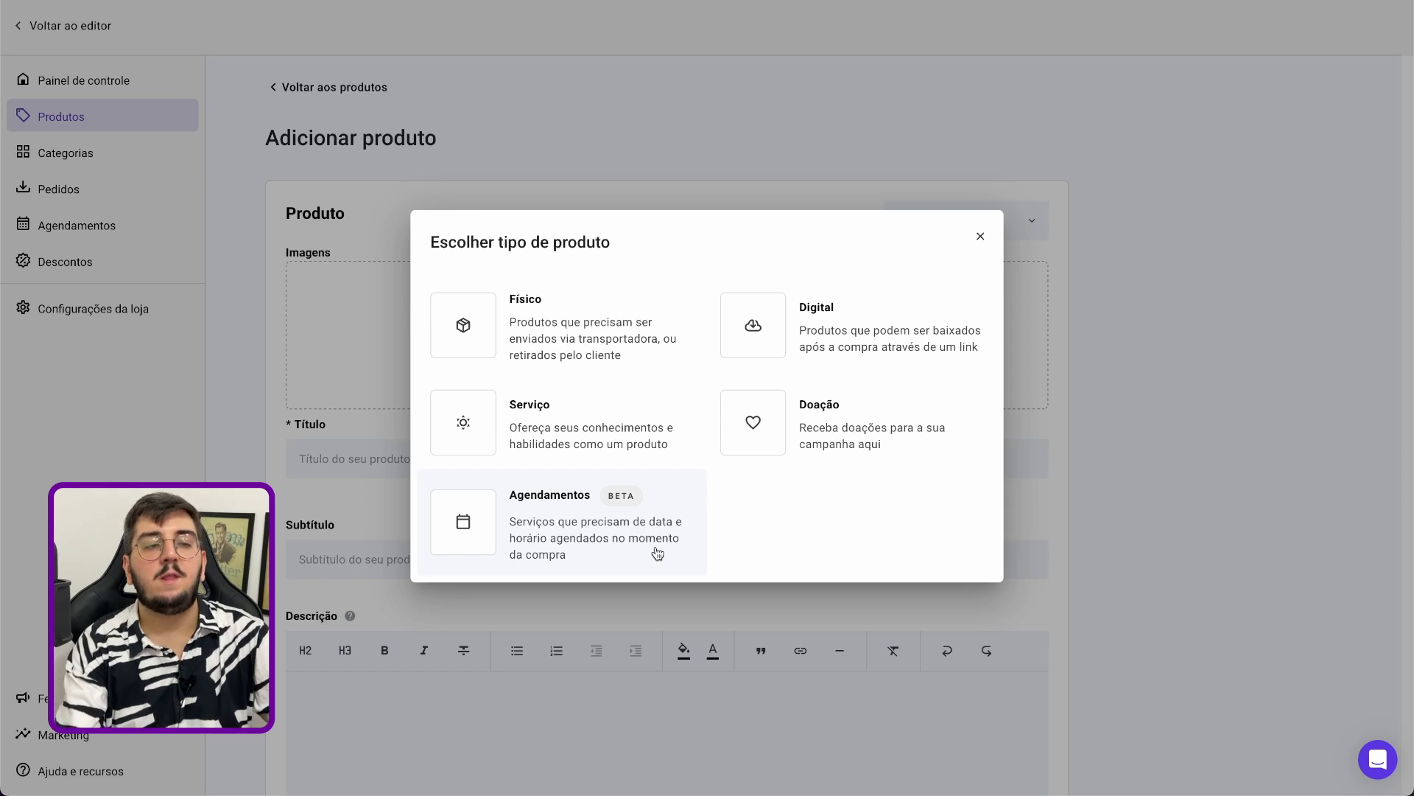
# Look through the new physical product form, from images, title and description to price, promotional price and SKU
pyautogui.click(1250, 372)
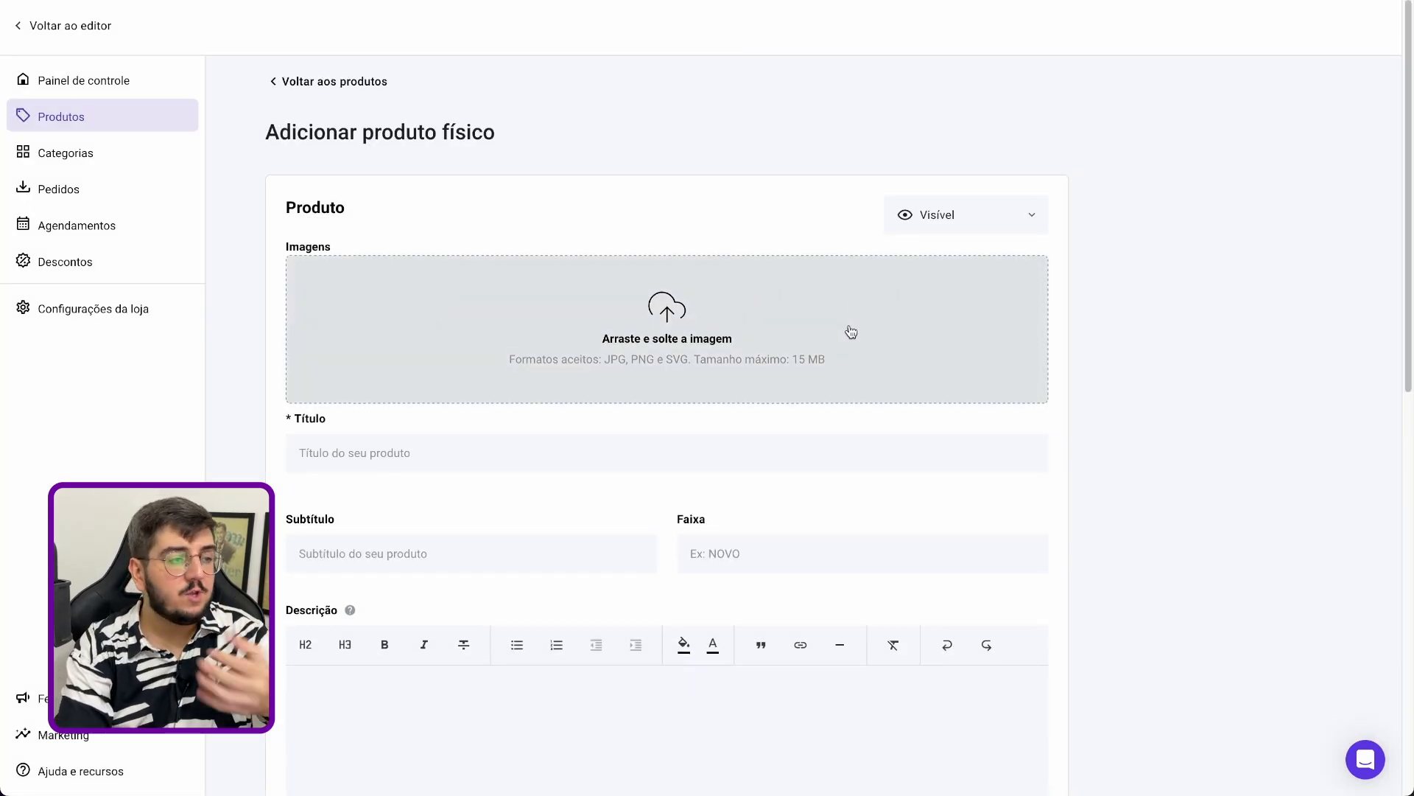
pyautogui.scroll(-1, 736, 347)
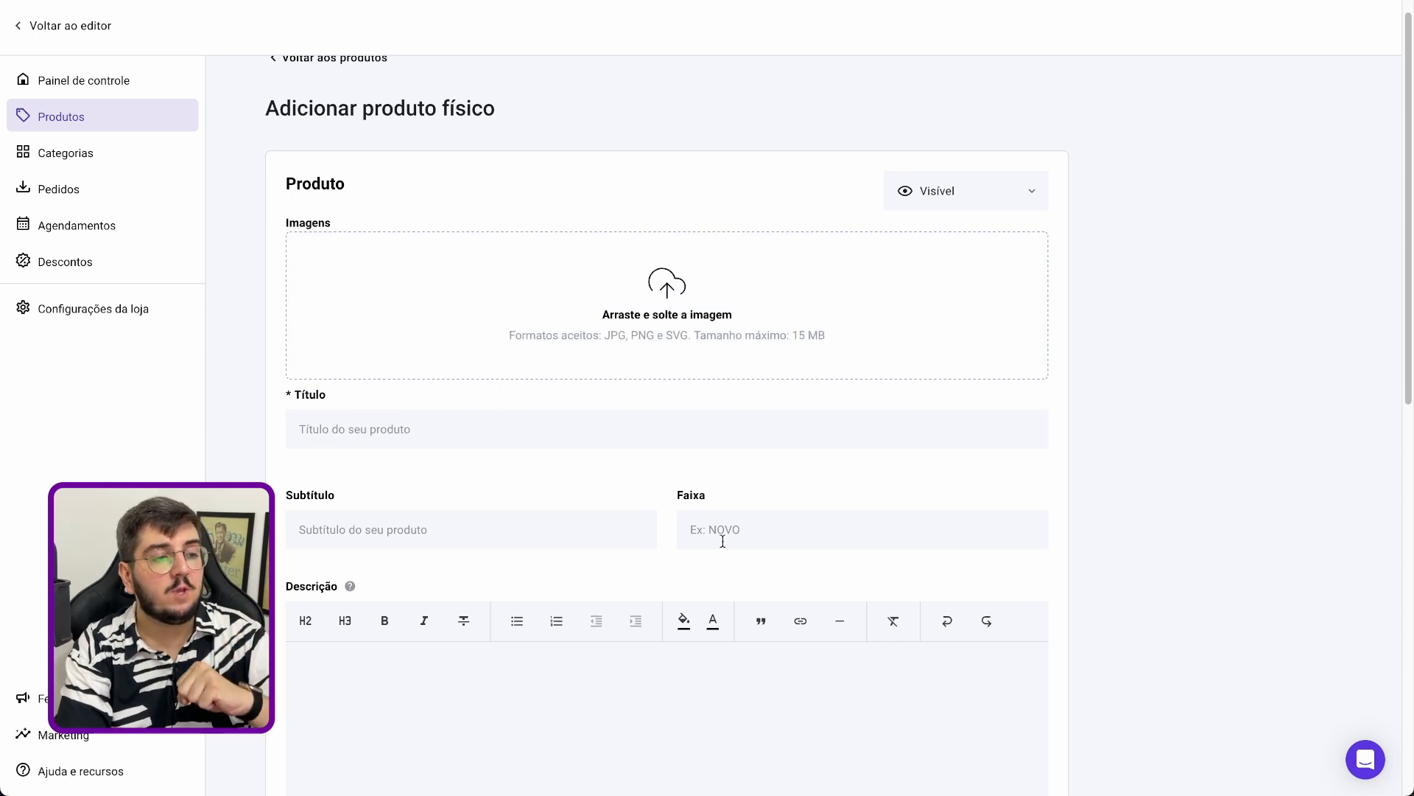
pyautogui.scroll(-4, 827, 488)
pyautogui.click(736, 495)
pyautogui.scroll(-4, 736, 495)
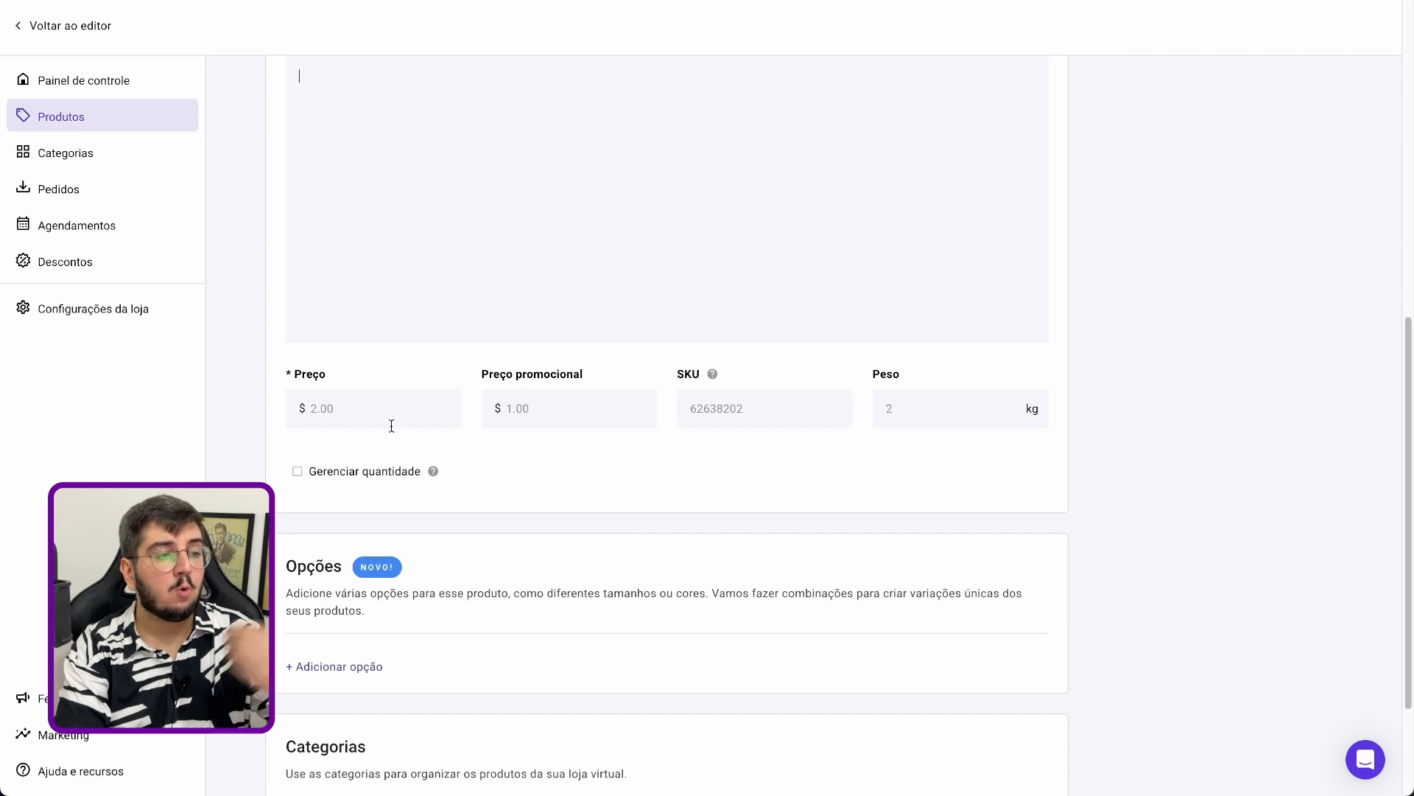
pyautogui.click(394, 399)
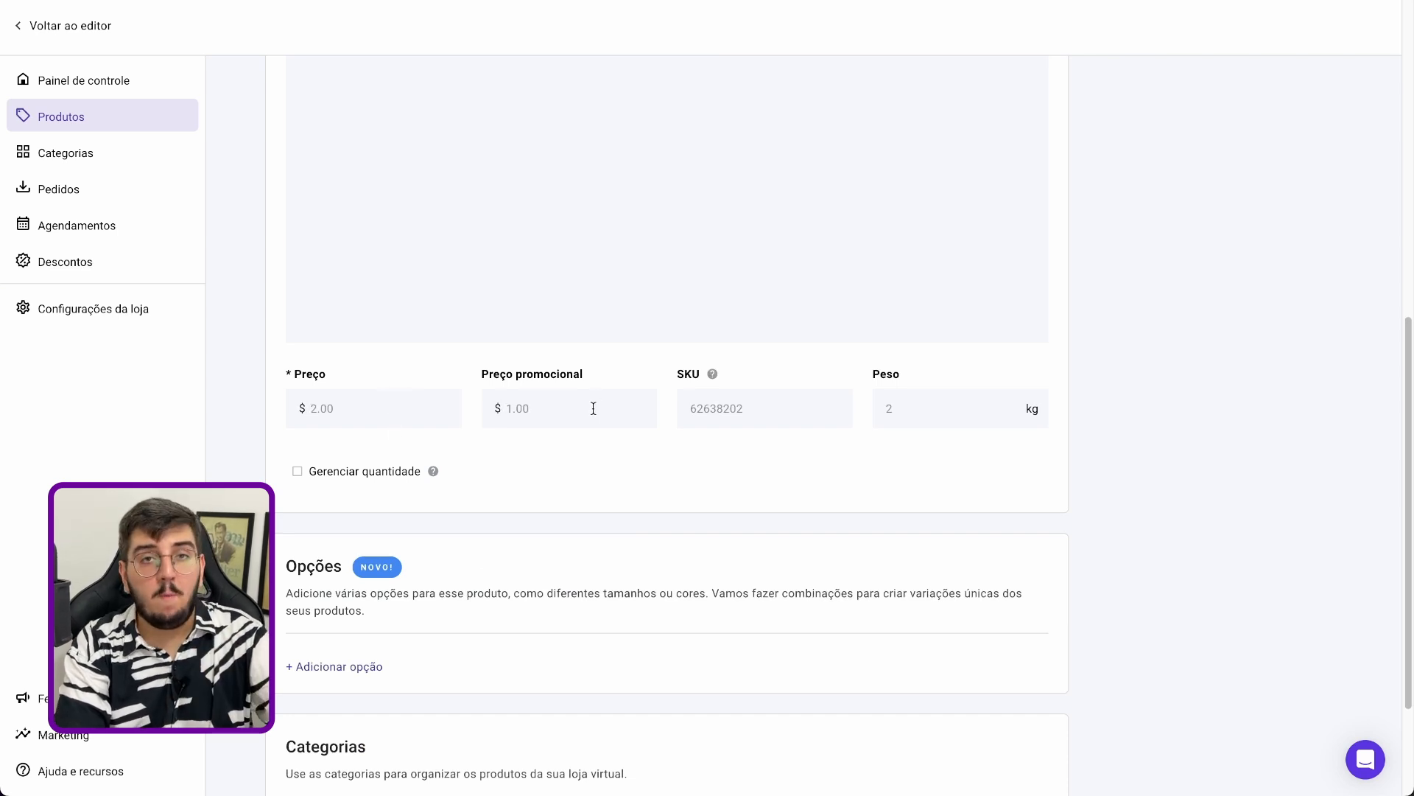
pyautogui.click(752, 417)
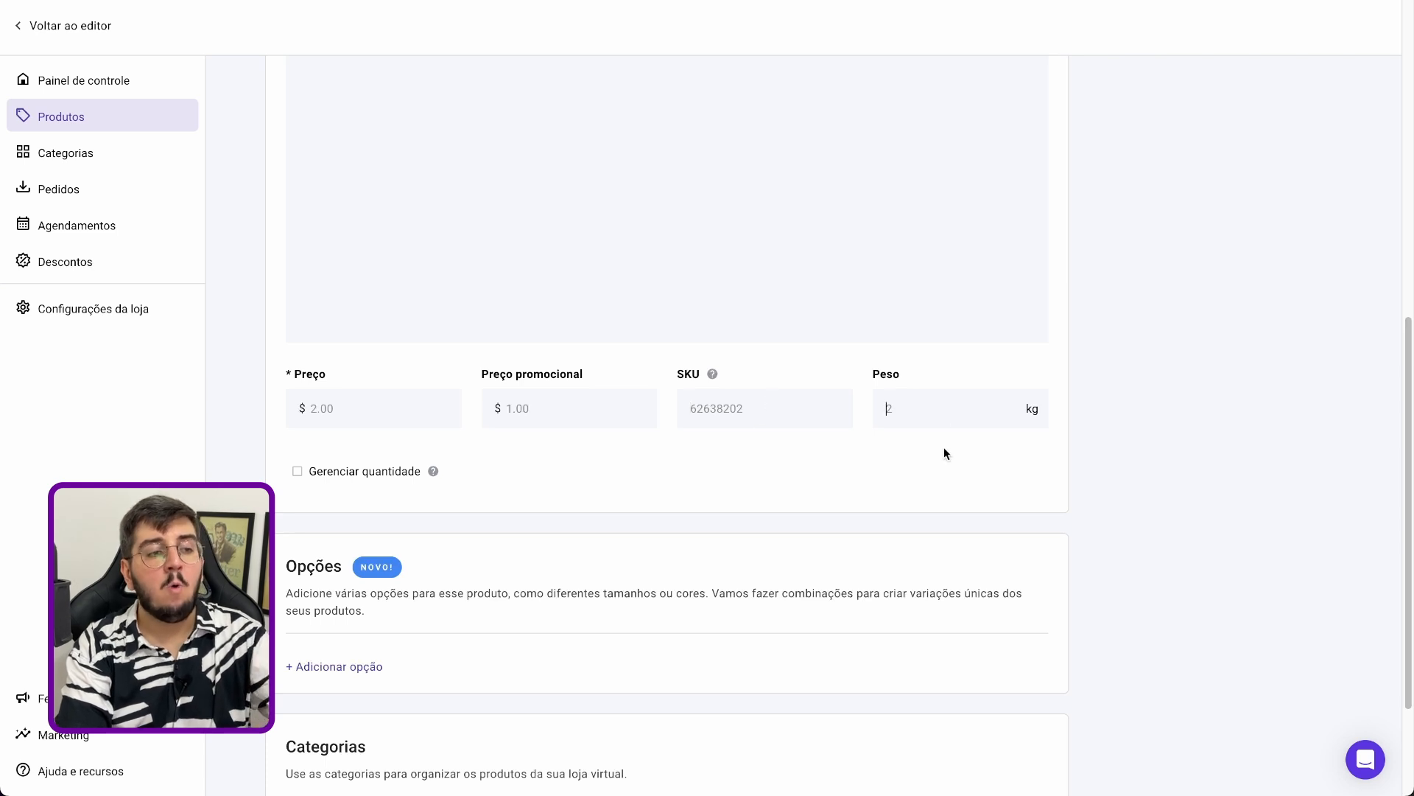
# Enable quantity management for the new physical product and select its quantity value
pyautogui.click(298, 473)
pyautogui.click(298, 473)
pyautogui.scroll(-2, 368, 442)
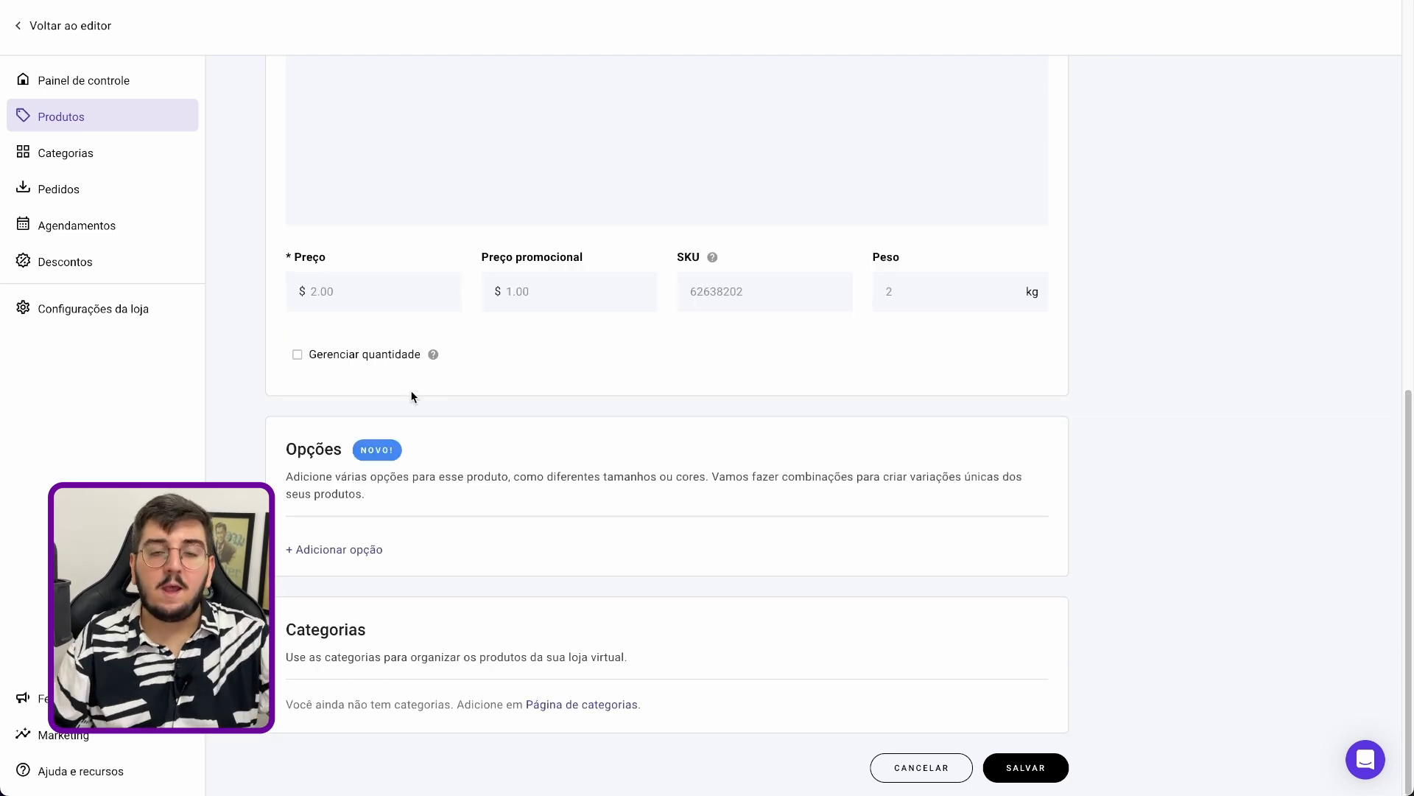
pyautogui.click(382, 357)
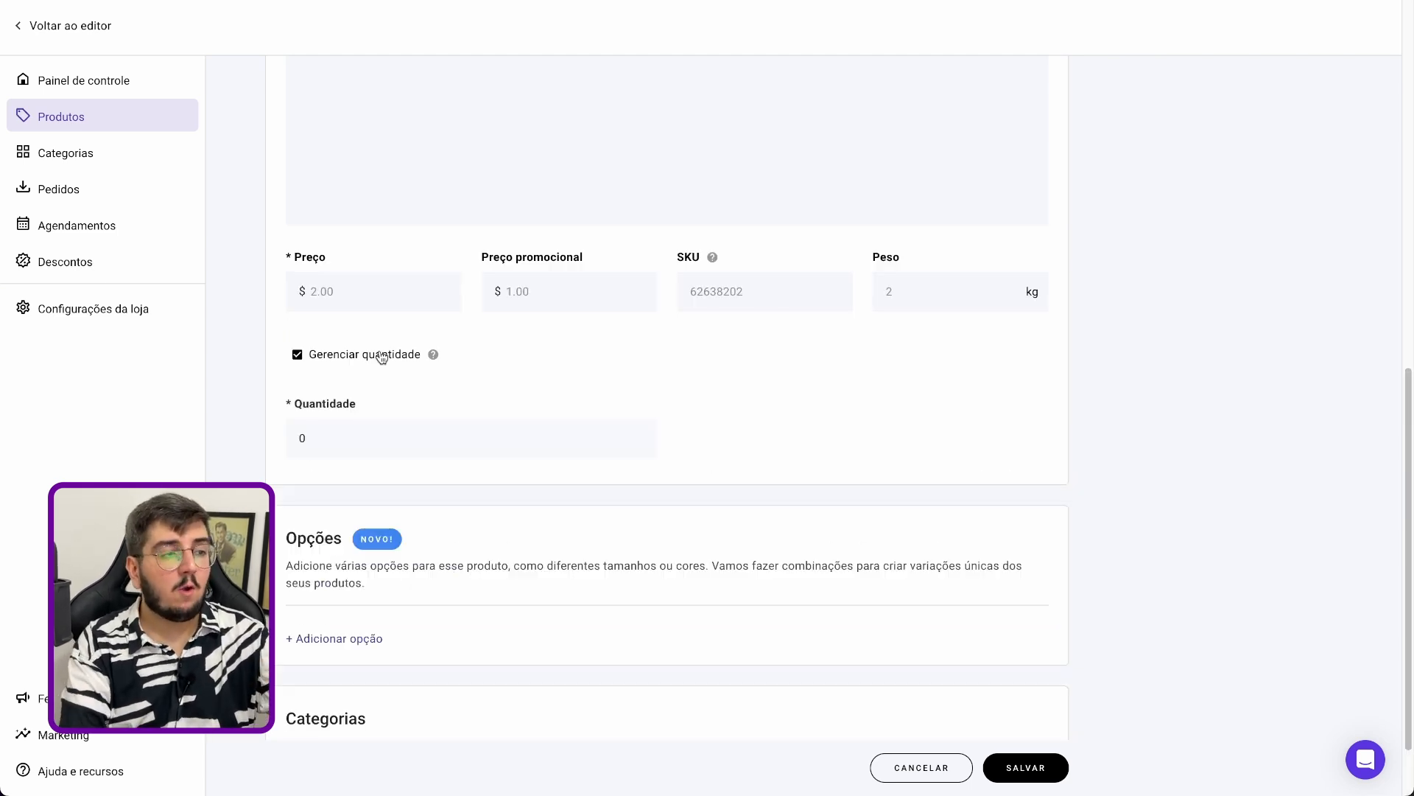
pyautogui.doubleClick(440, 445)
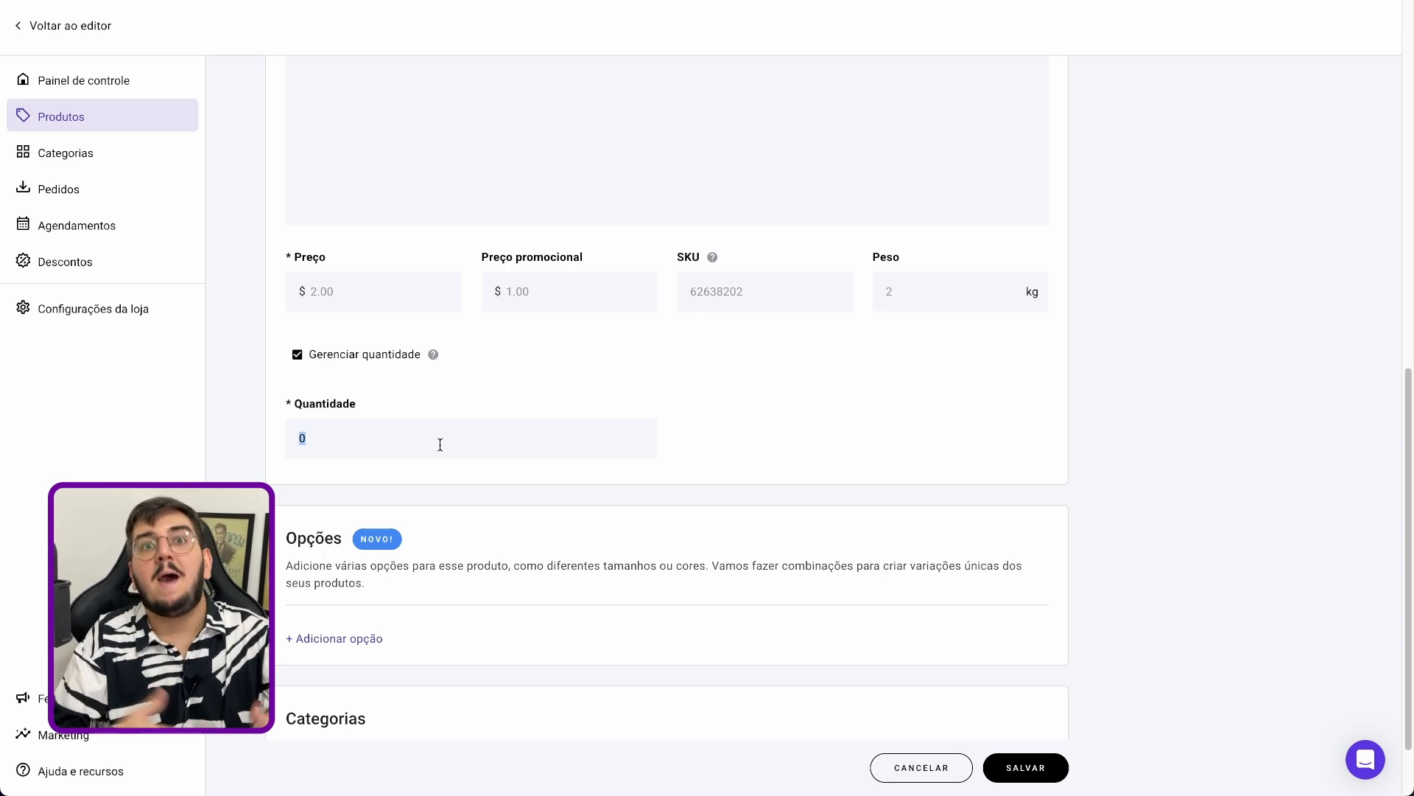
pyautogui.scroll(-1, 465, 544)
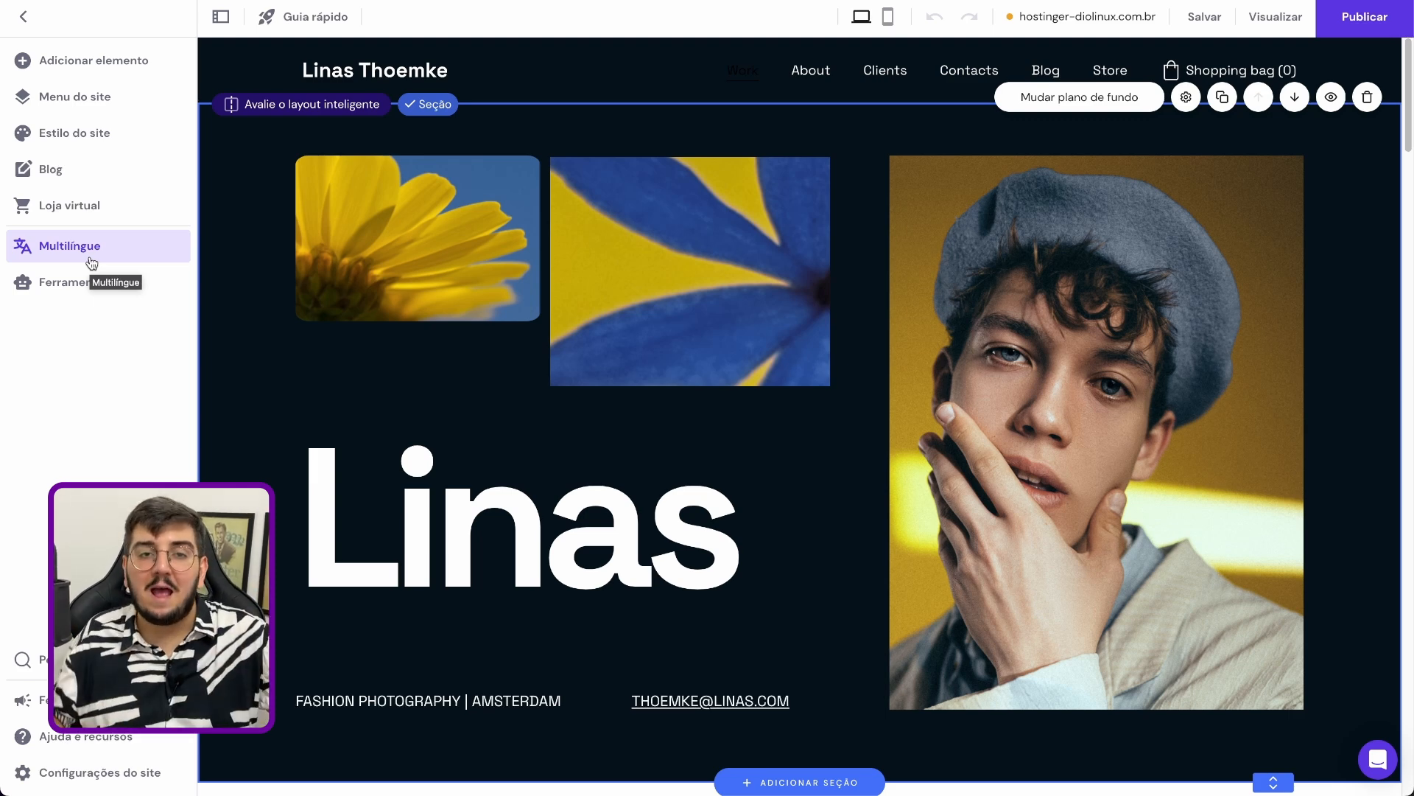
# Open the site's multilingual settings and set Português as the initial language
pyautogui.click(91, 262)
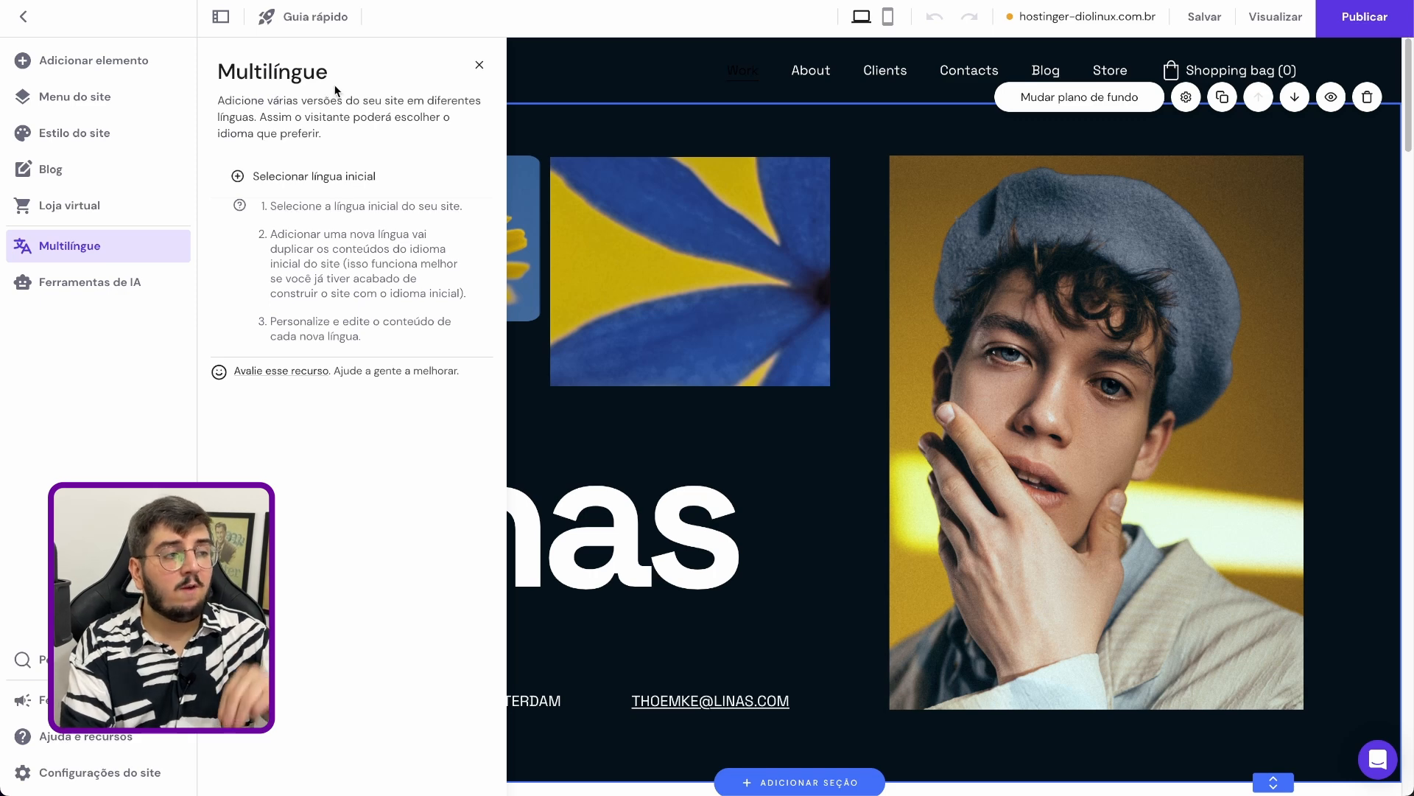
pyautogui.click(323, 183)
pyautogui.scroll(-10, 356, 298)
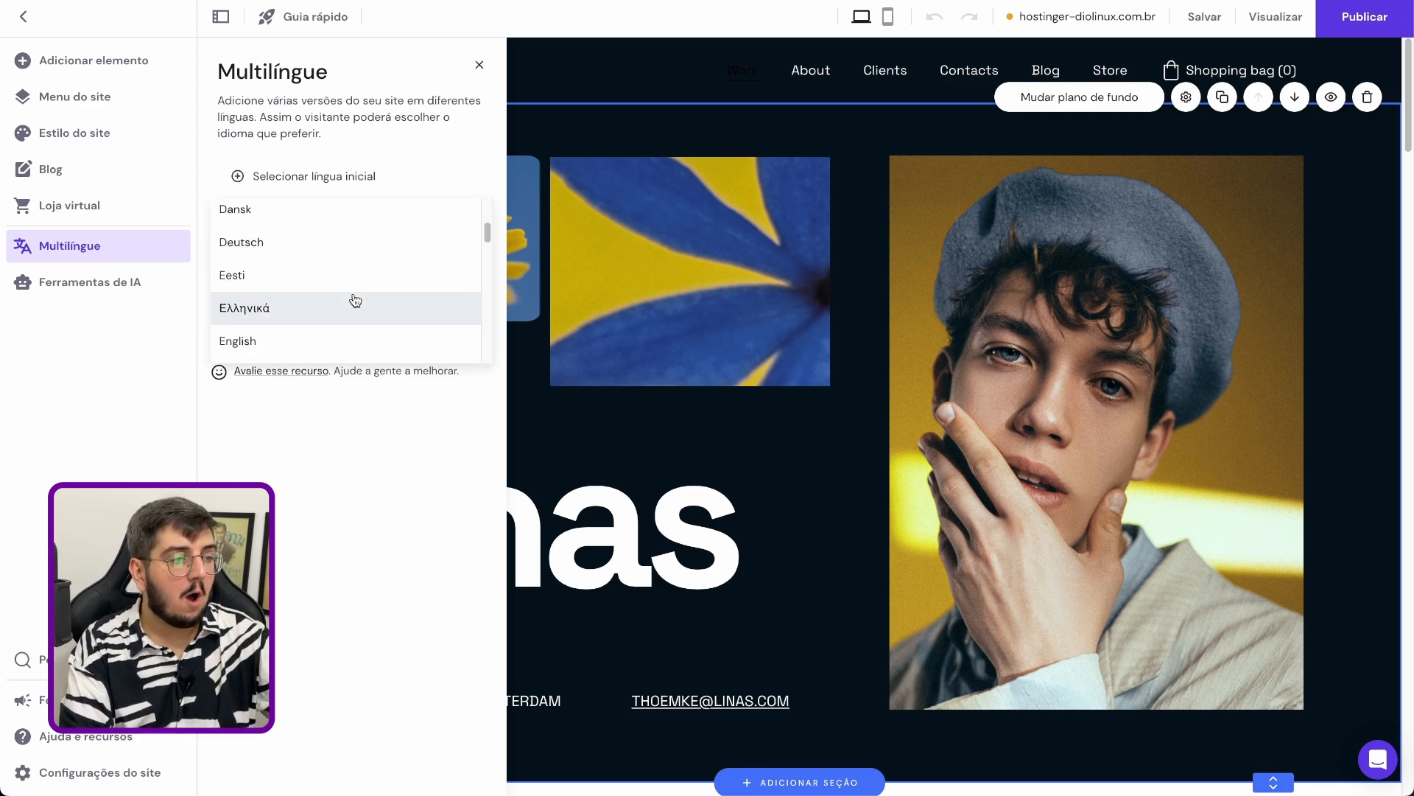
pyautogui.scroll(-5, 356, 295)
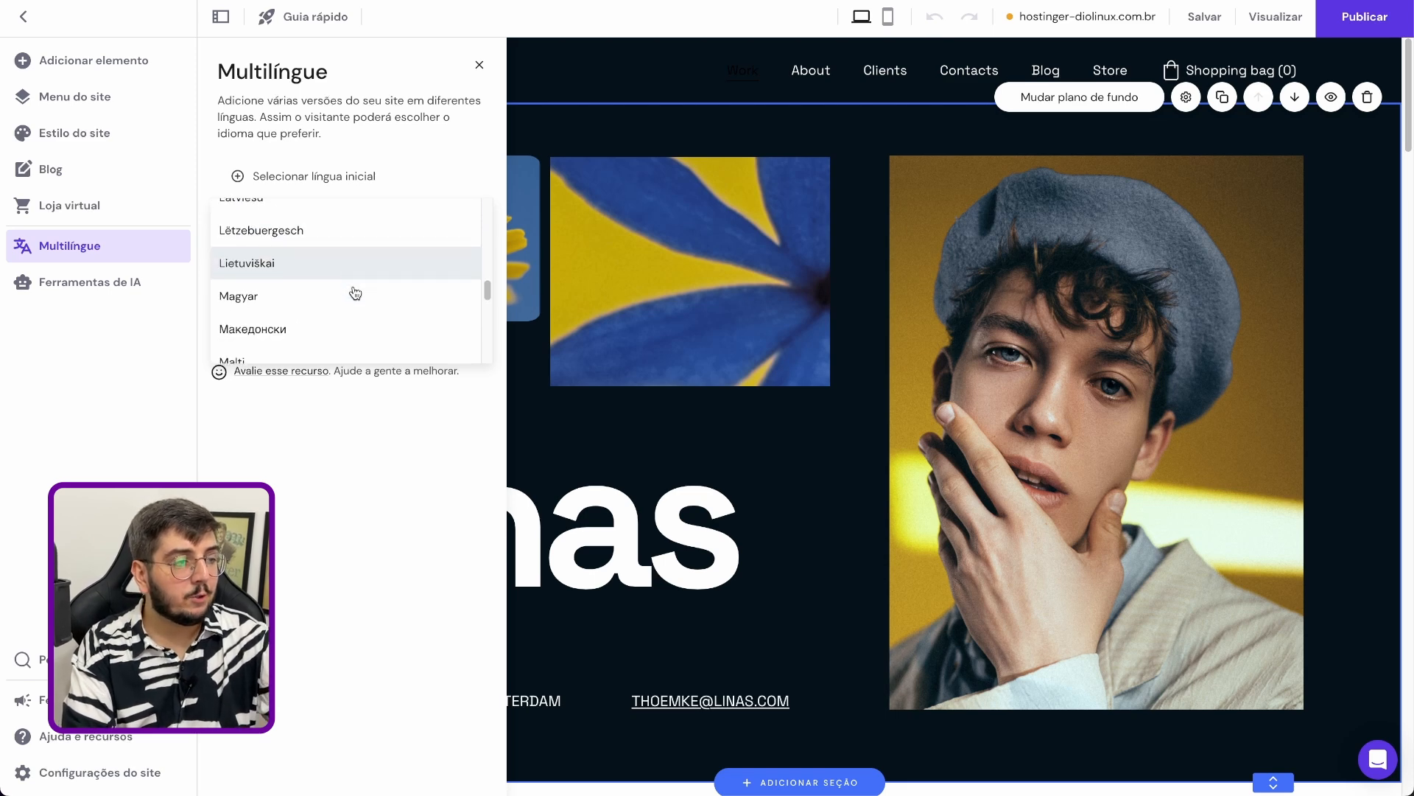
pyautogui.scroll(-1, 331, 346)
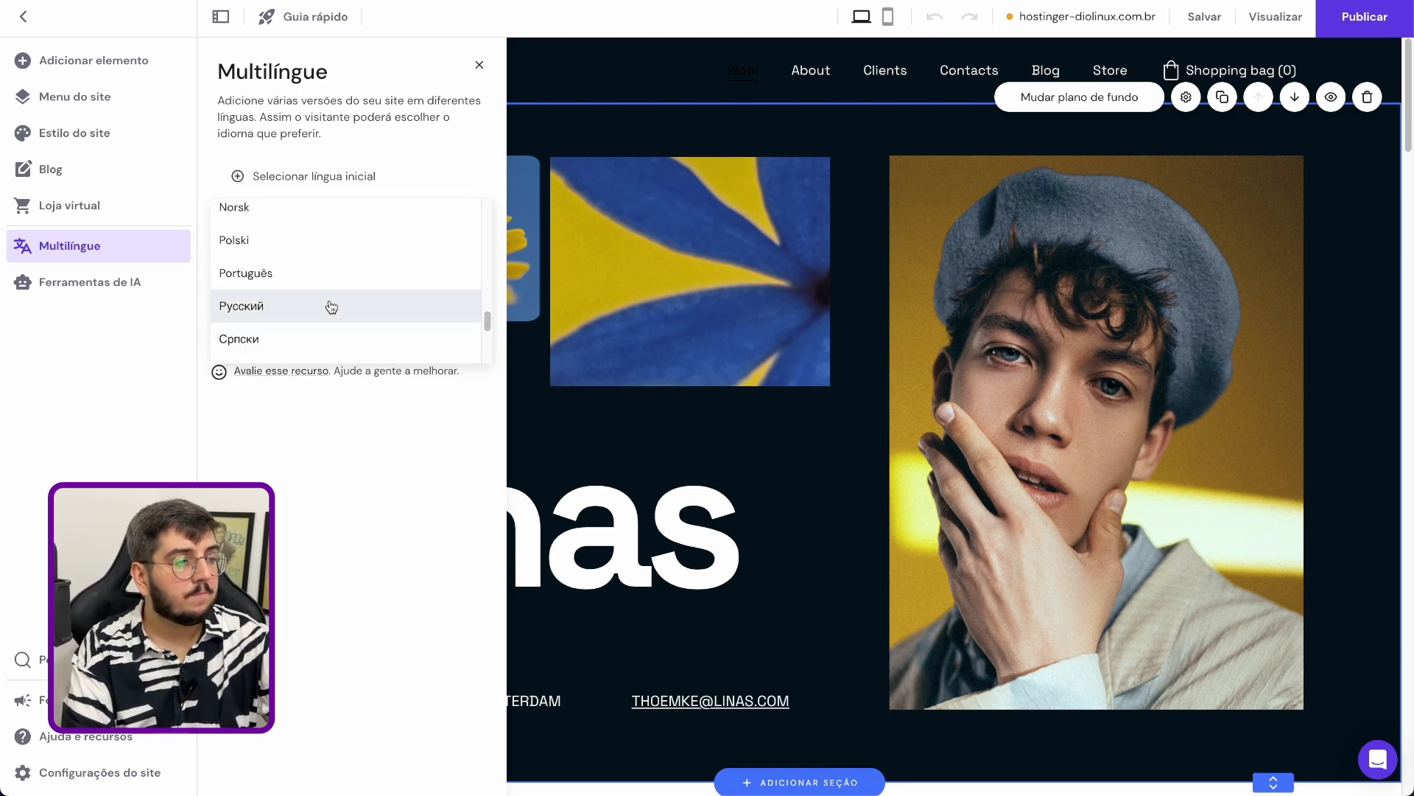
pyautogui.click(331, 271)
# Read the notes about the default language and the manual translation of additional languages
pyautogui.moveTo(291, 266); pyautogui.dragTo(412, 338)
pyautogui.click(403, 287)
pyautogui.click(316, 267)
pyautogui.click(410, 337)
pyautogui.tripleClick(387, 283)
pyautogui.click(376, 267)
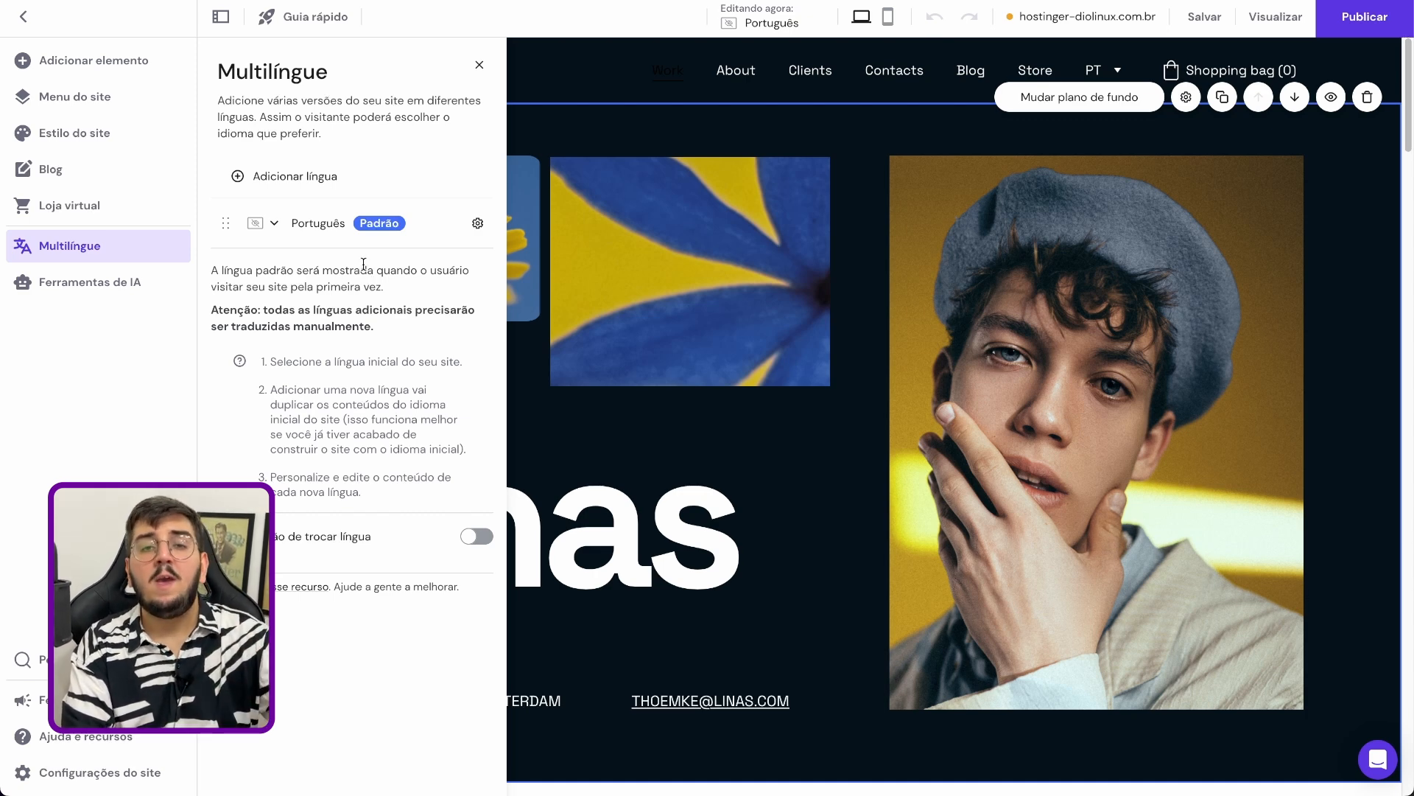
# Add English as an additional site language, duplicating the content of the initial language
pyautogui.click(334, 187)
pyautogui.scroll(-5, 337, 258)
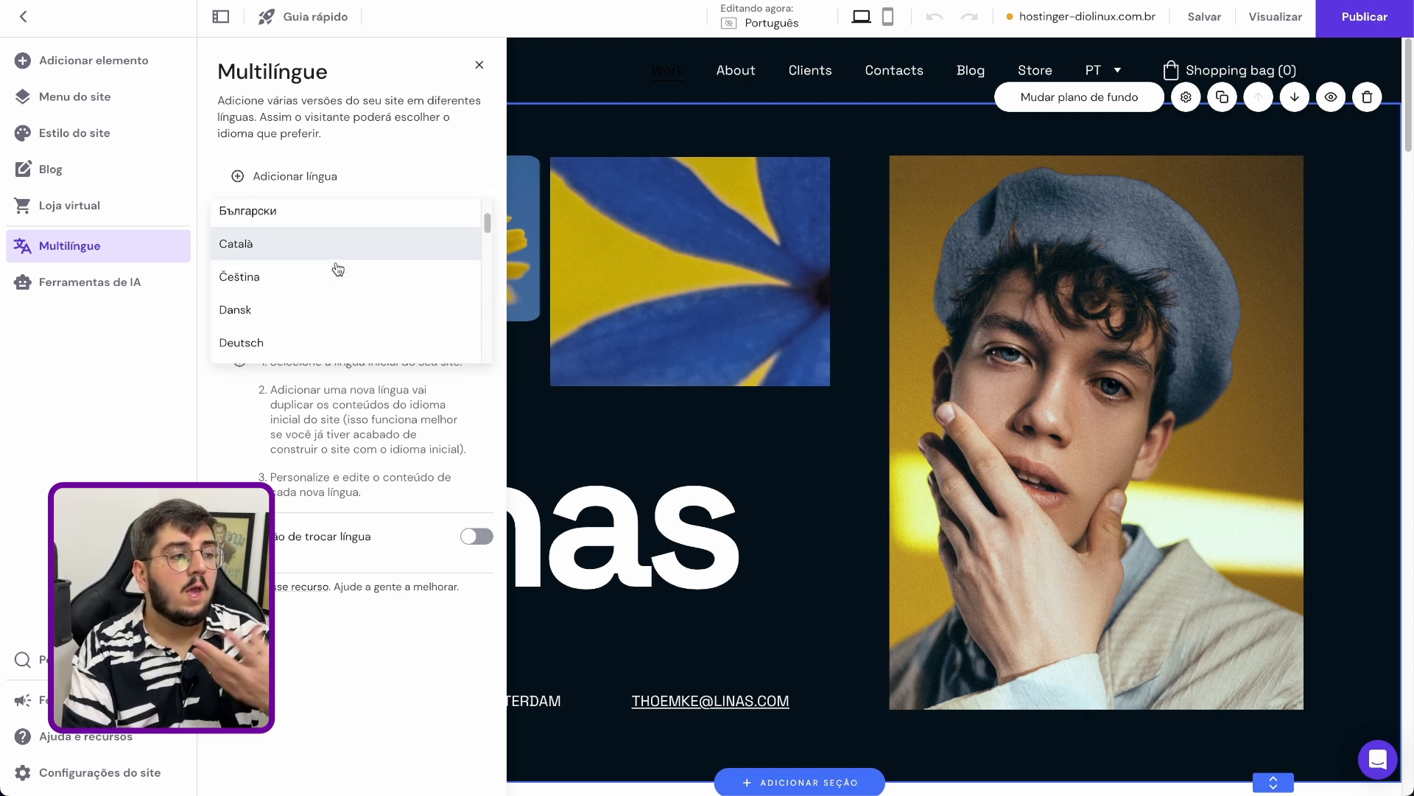
pyautogui.scroll(4, 335, 274)
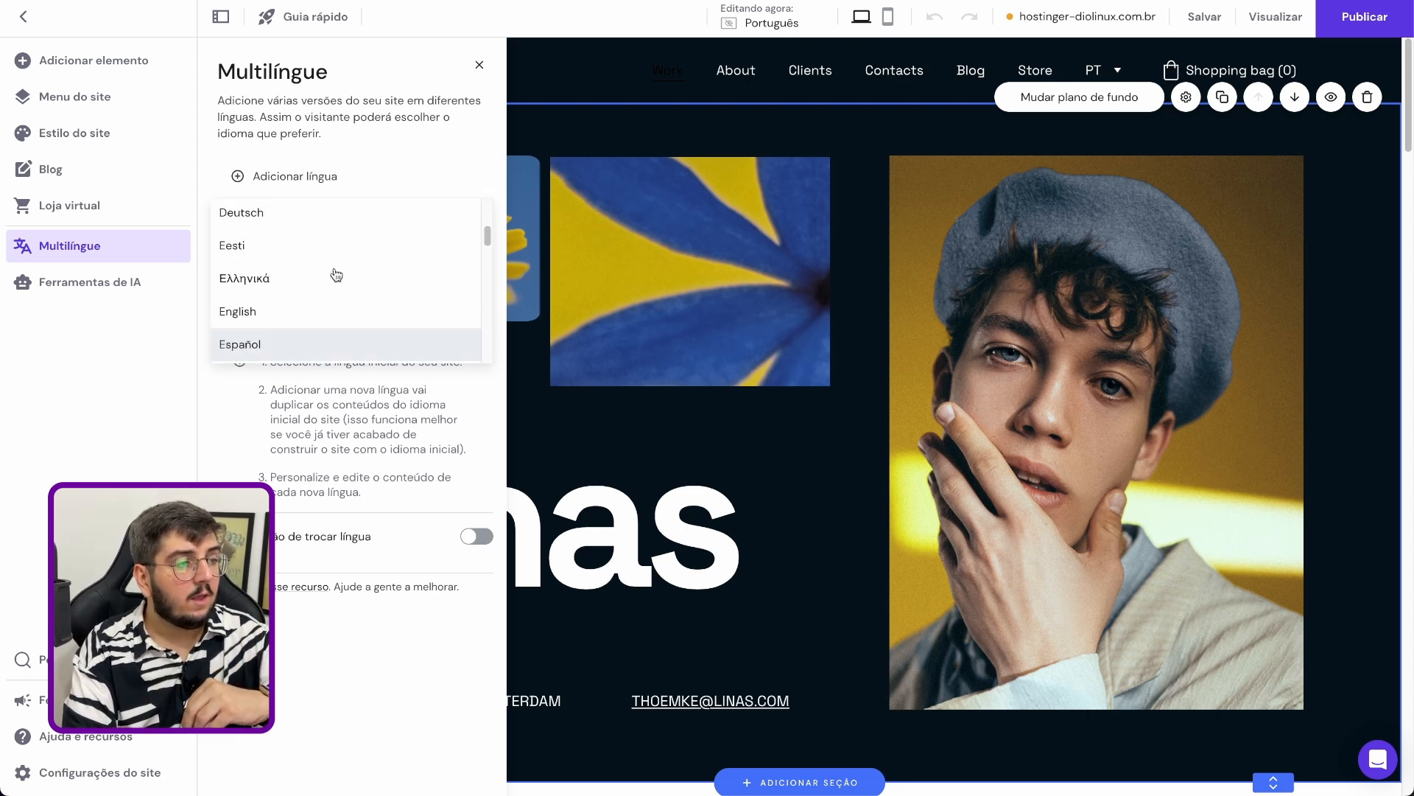
pyautogui.click(287, 313)
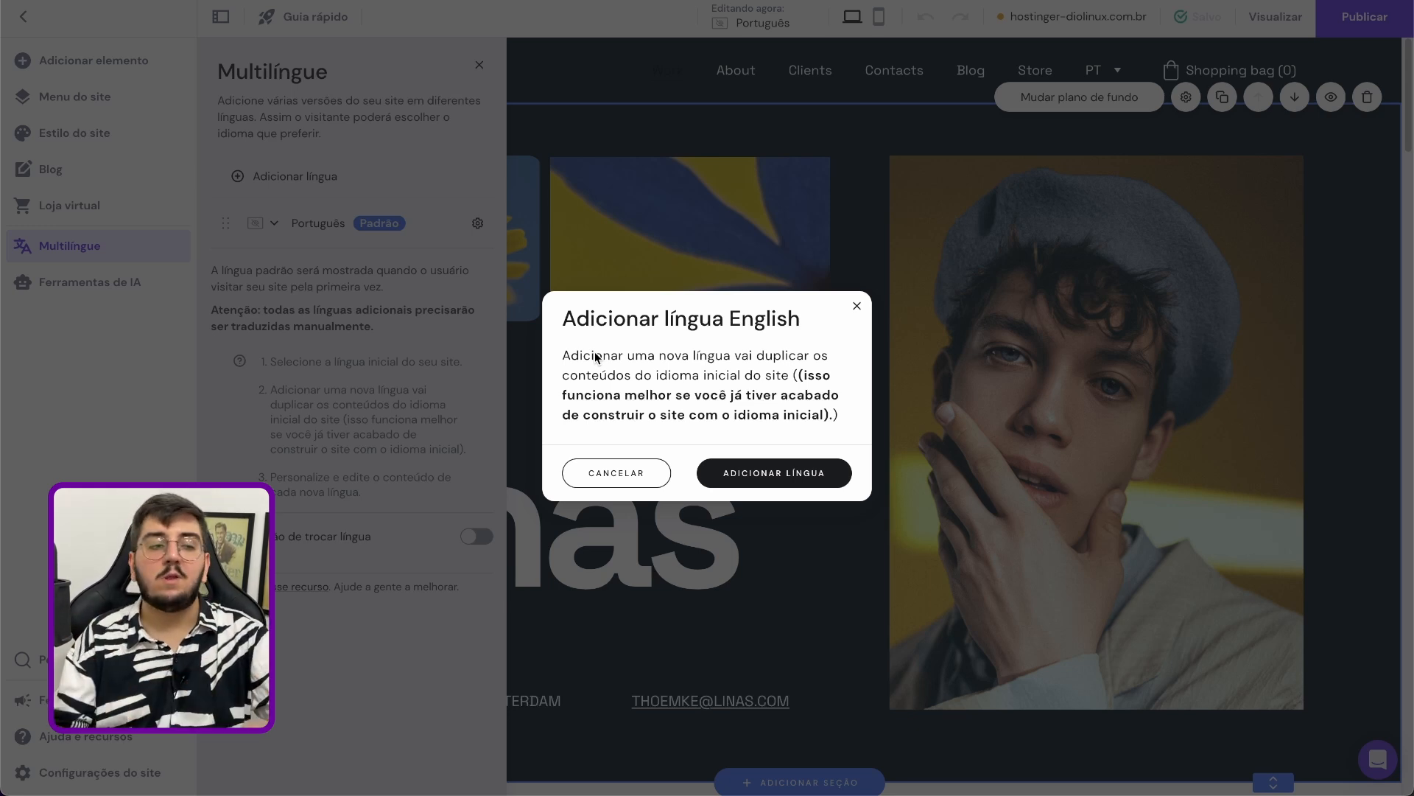
pyautogui.click(826, 475)
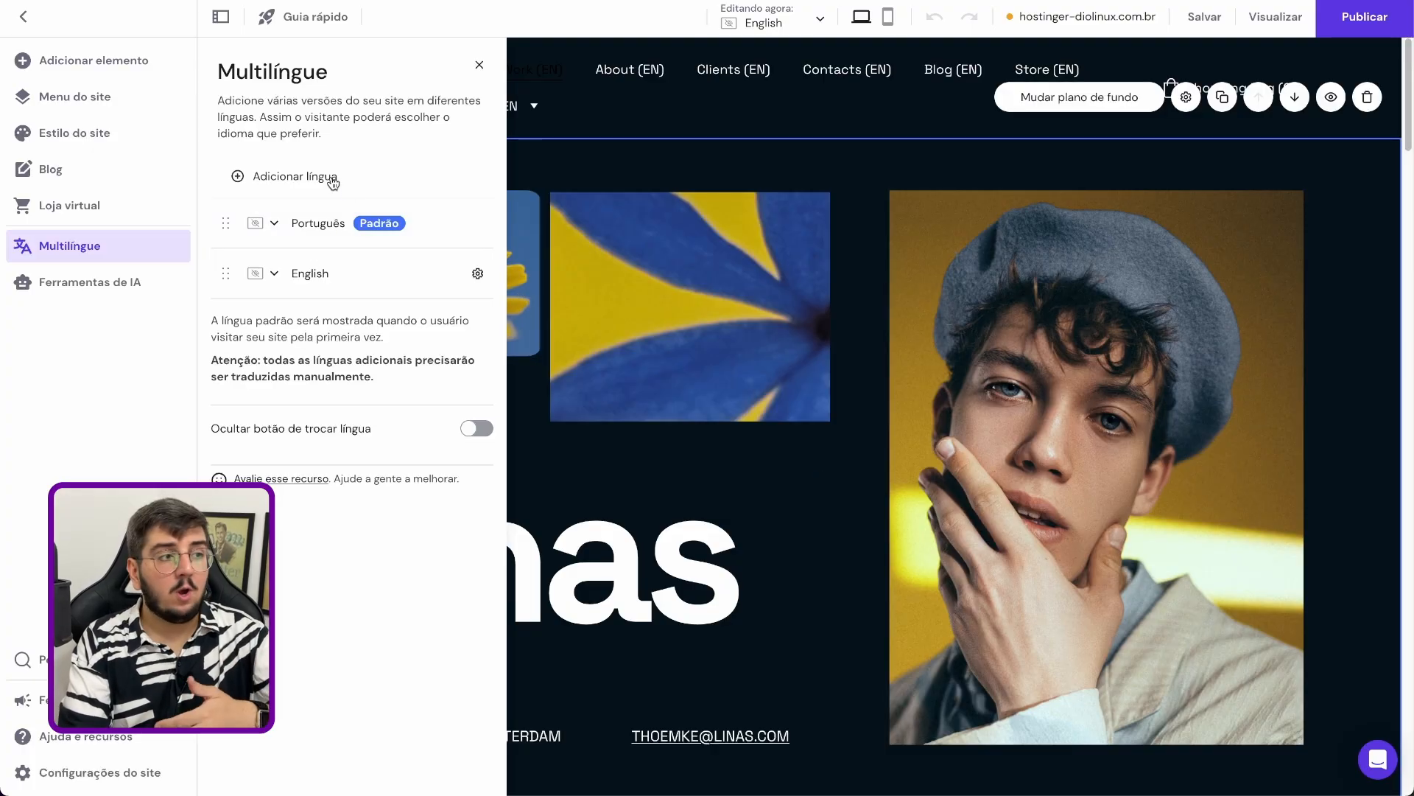
# Browse the remaining languages that can be added and try the option that hides the language switch button
pyautogui.click(302, 173)
pyautogui.scroll(-8, 357, 302)
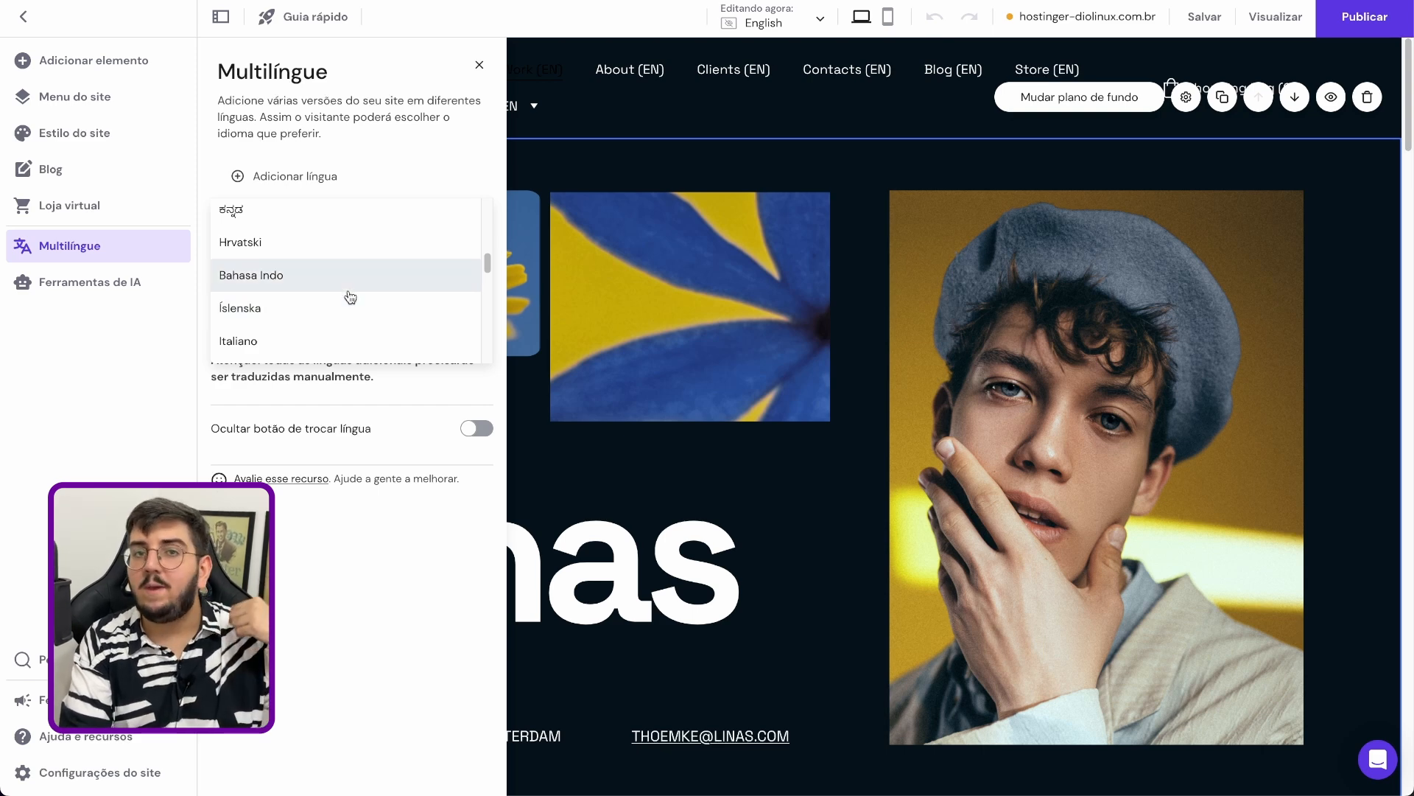
pyautogui.click(368, 406)
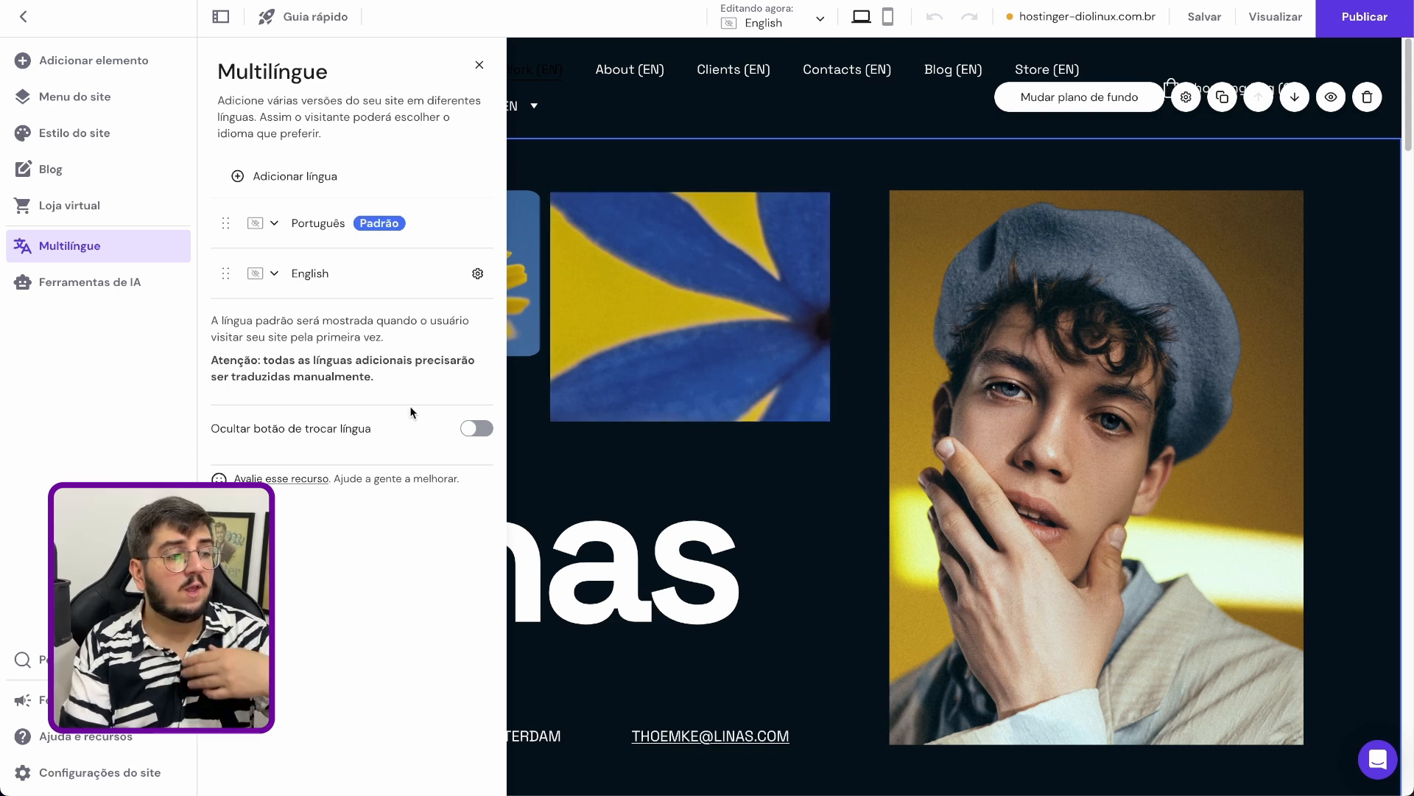
pyautogui.click(483, 428)
pyautogui.click(485, 429)
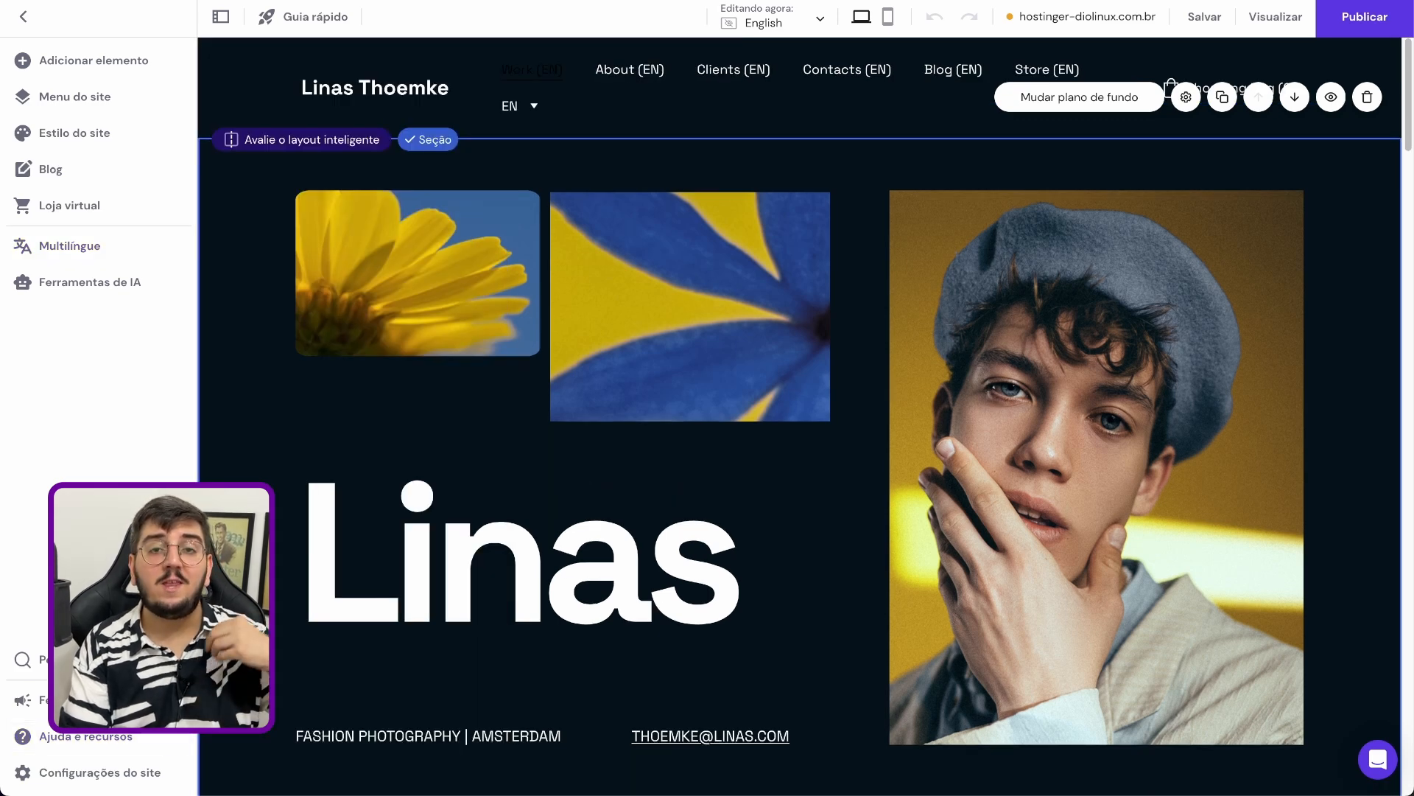
# Open the site's general settings and review the favicon and link preview image options
pyautogui.click(133, 775)
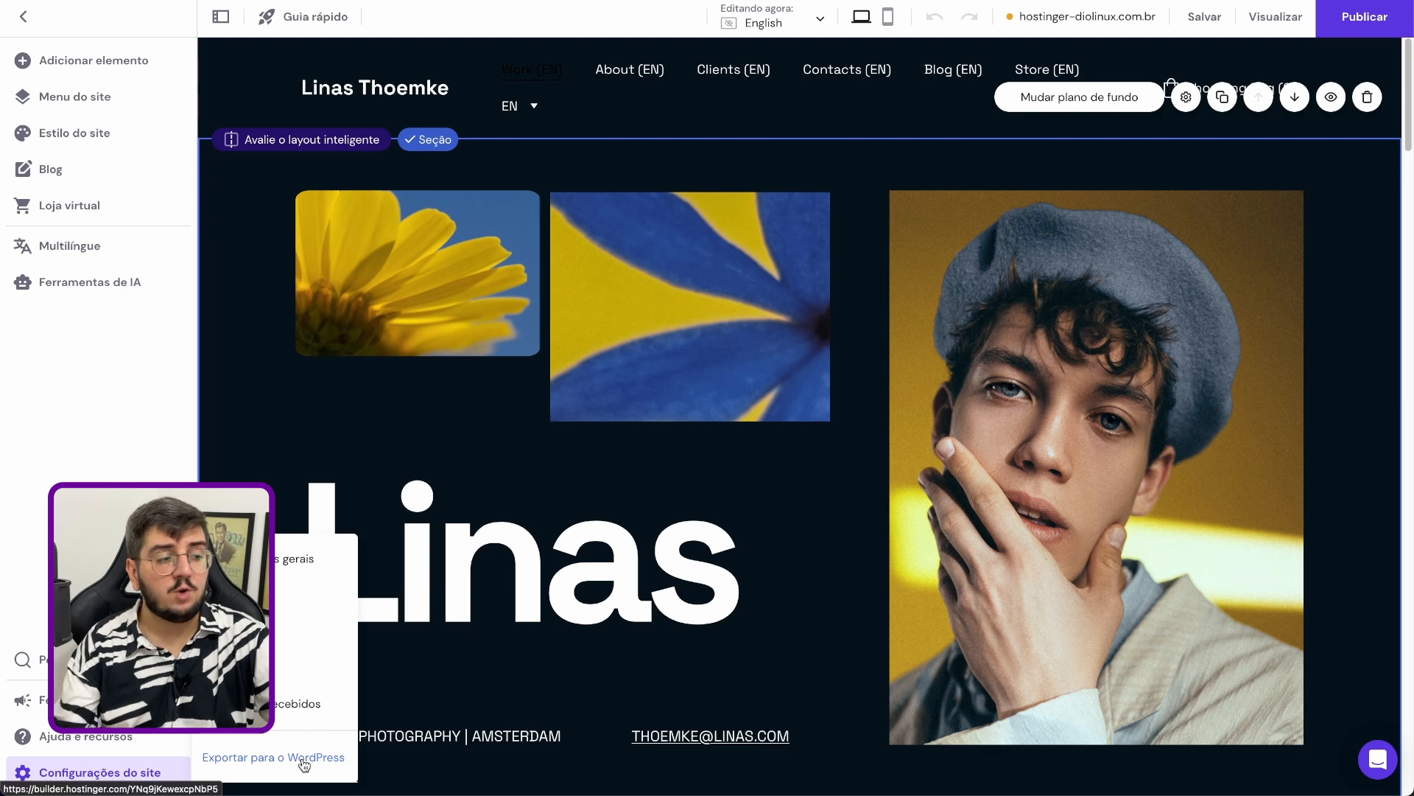
pyautogui.click(309, 566)
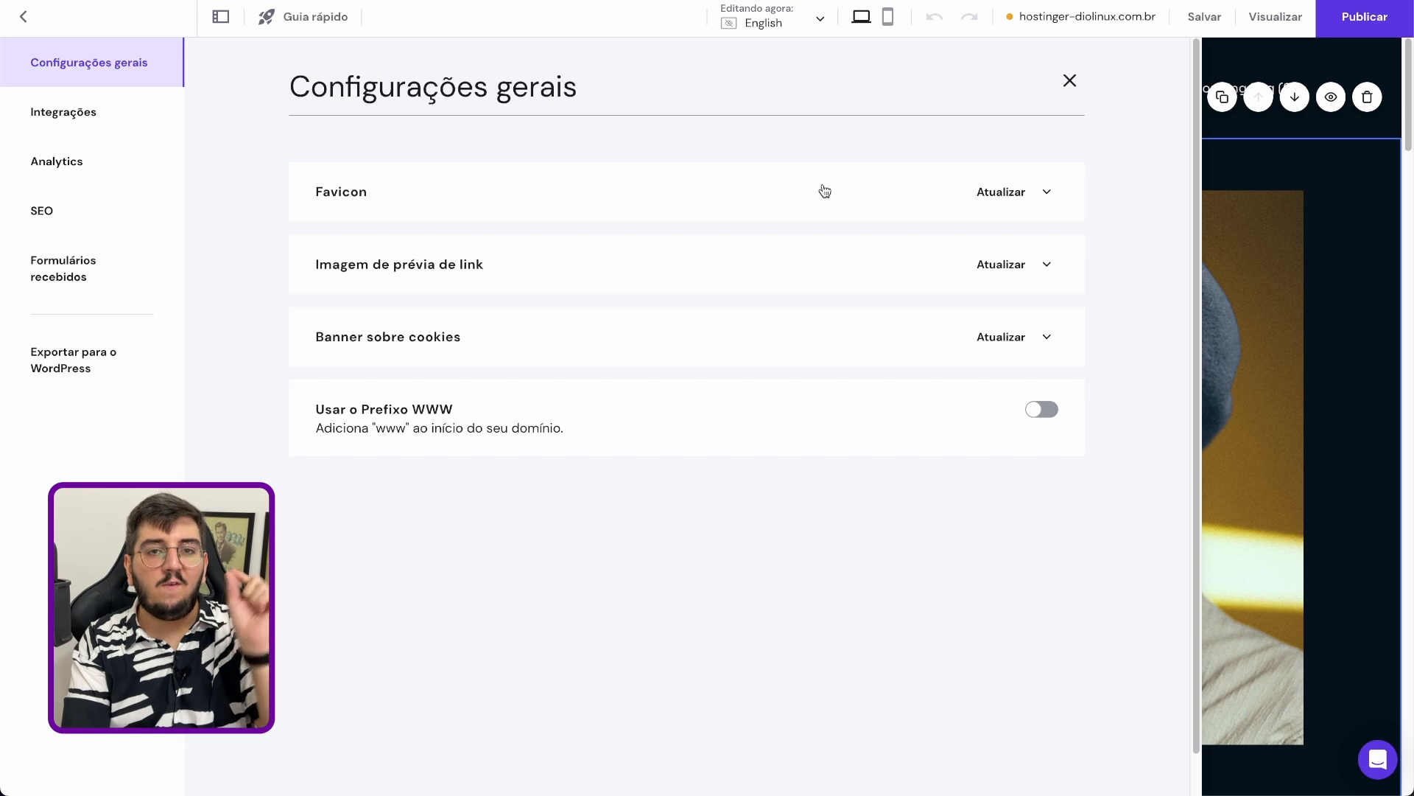
pyautogui.click(1021, 193)
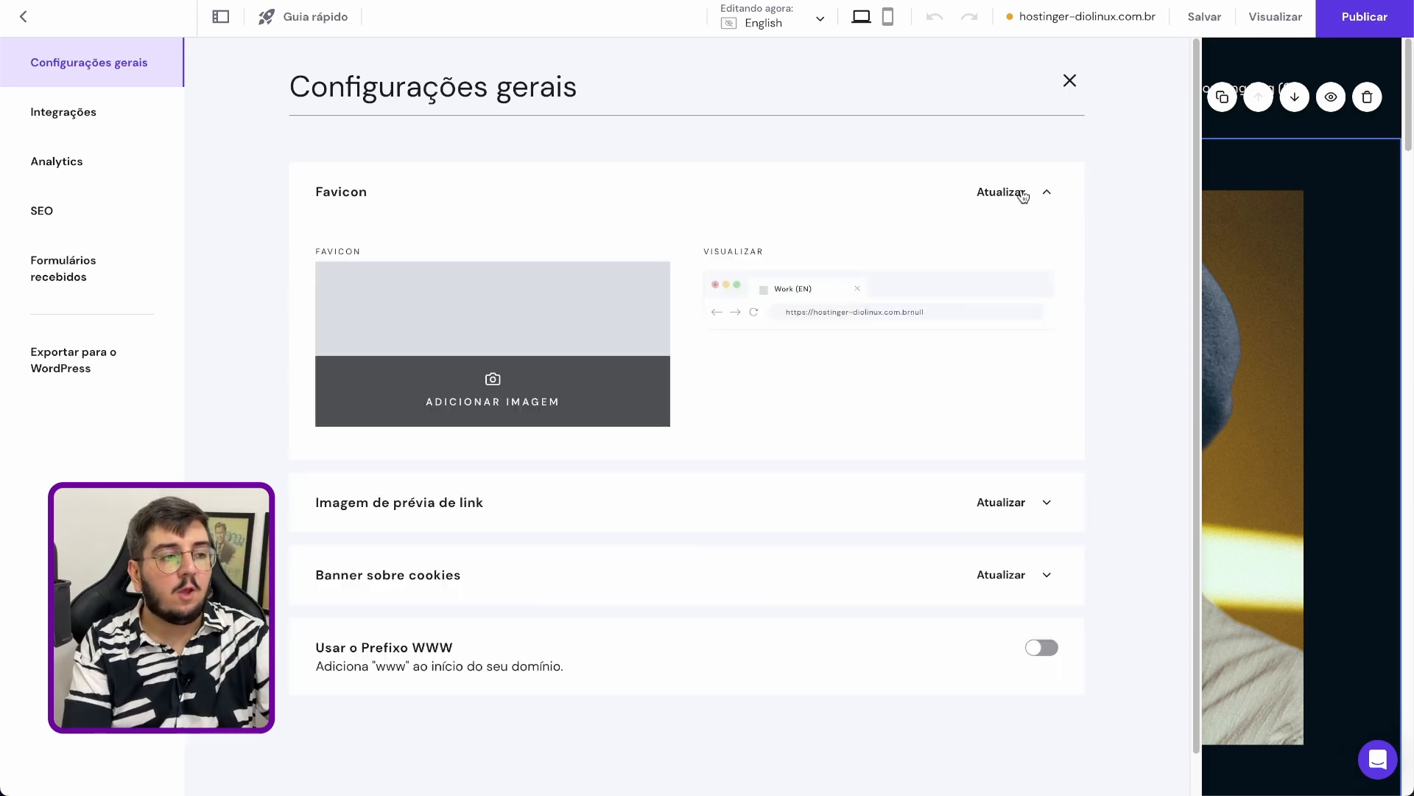
pyautogui.click(1022, 193)
pyautogui.click(1037, 213)
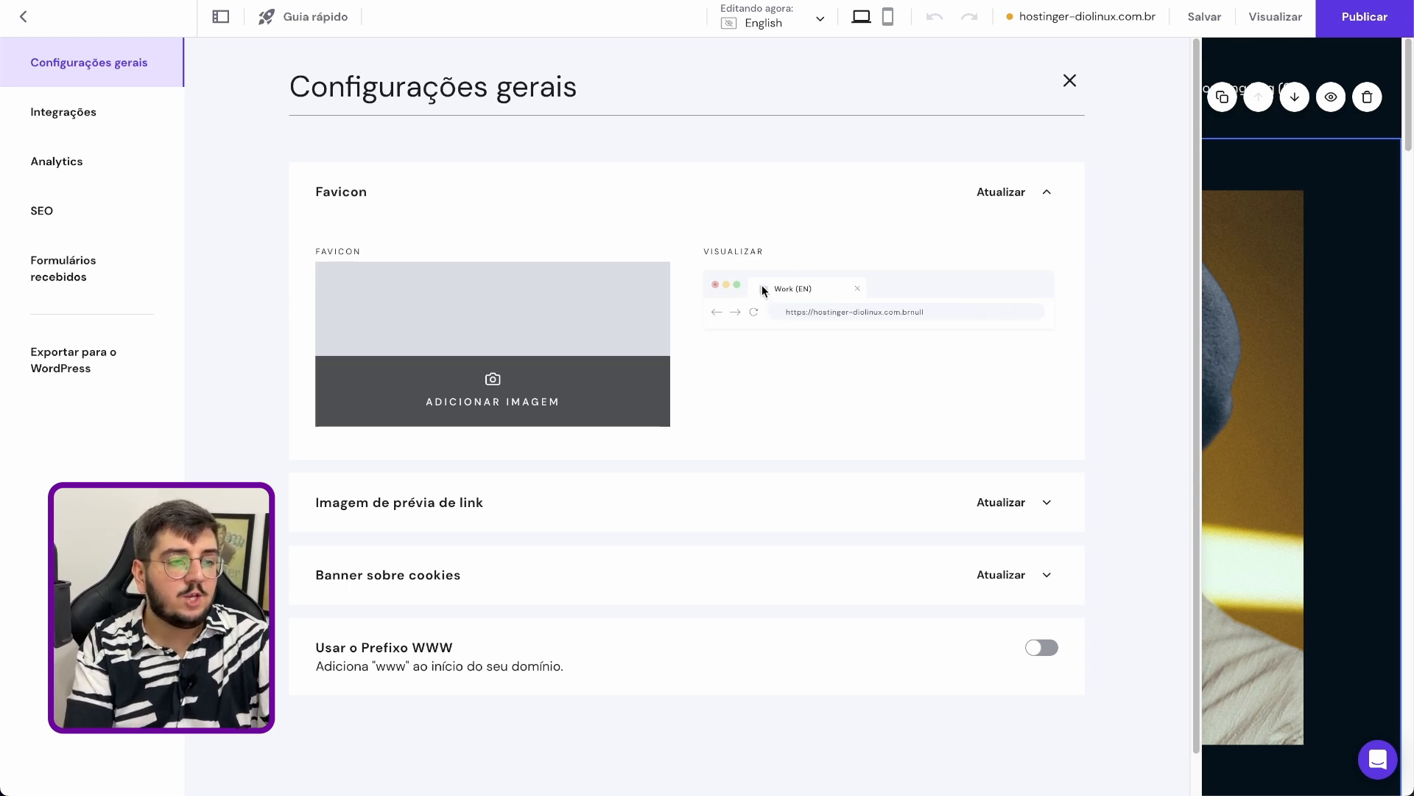
pyautogui.click(1015, 199)
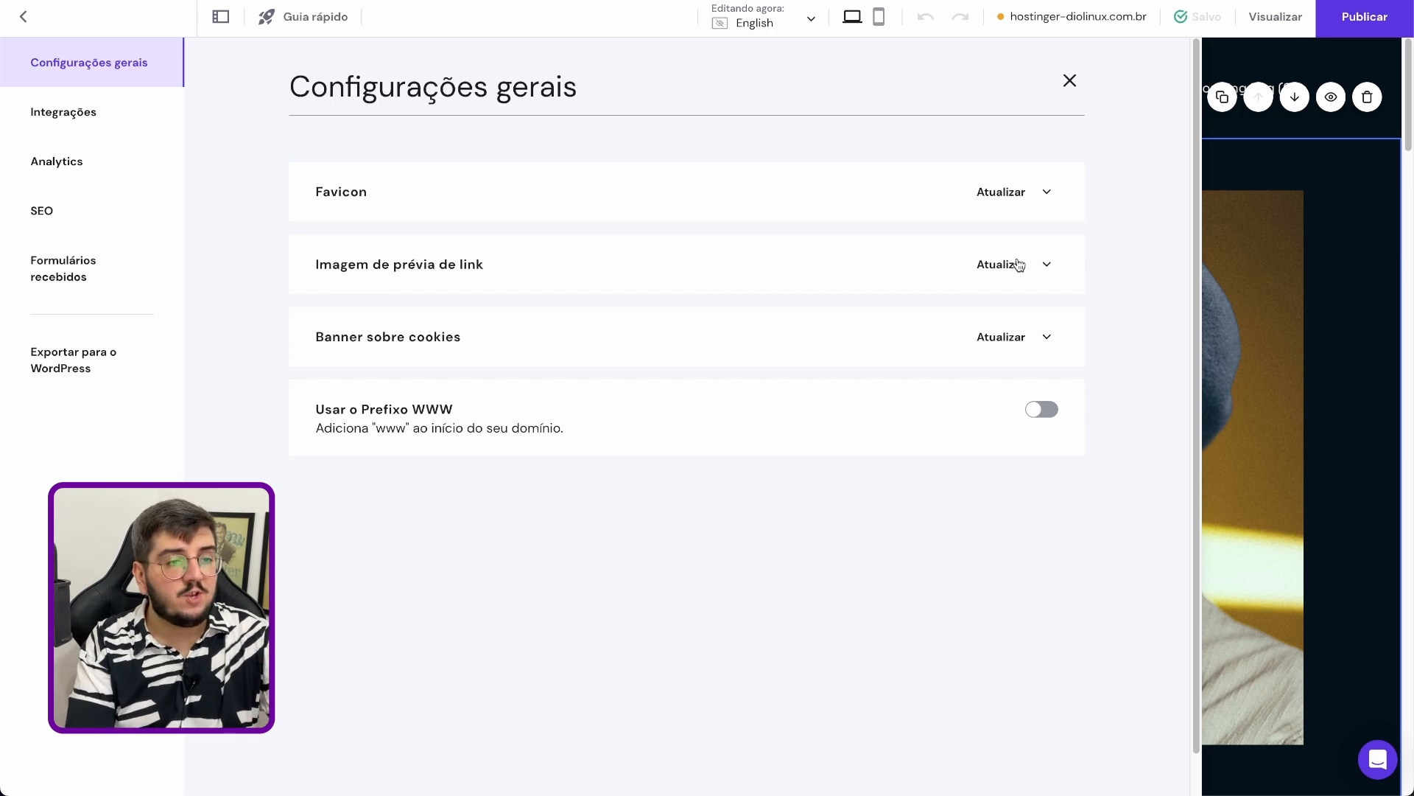
pyautogui.click(1018, 265)
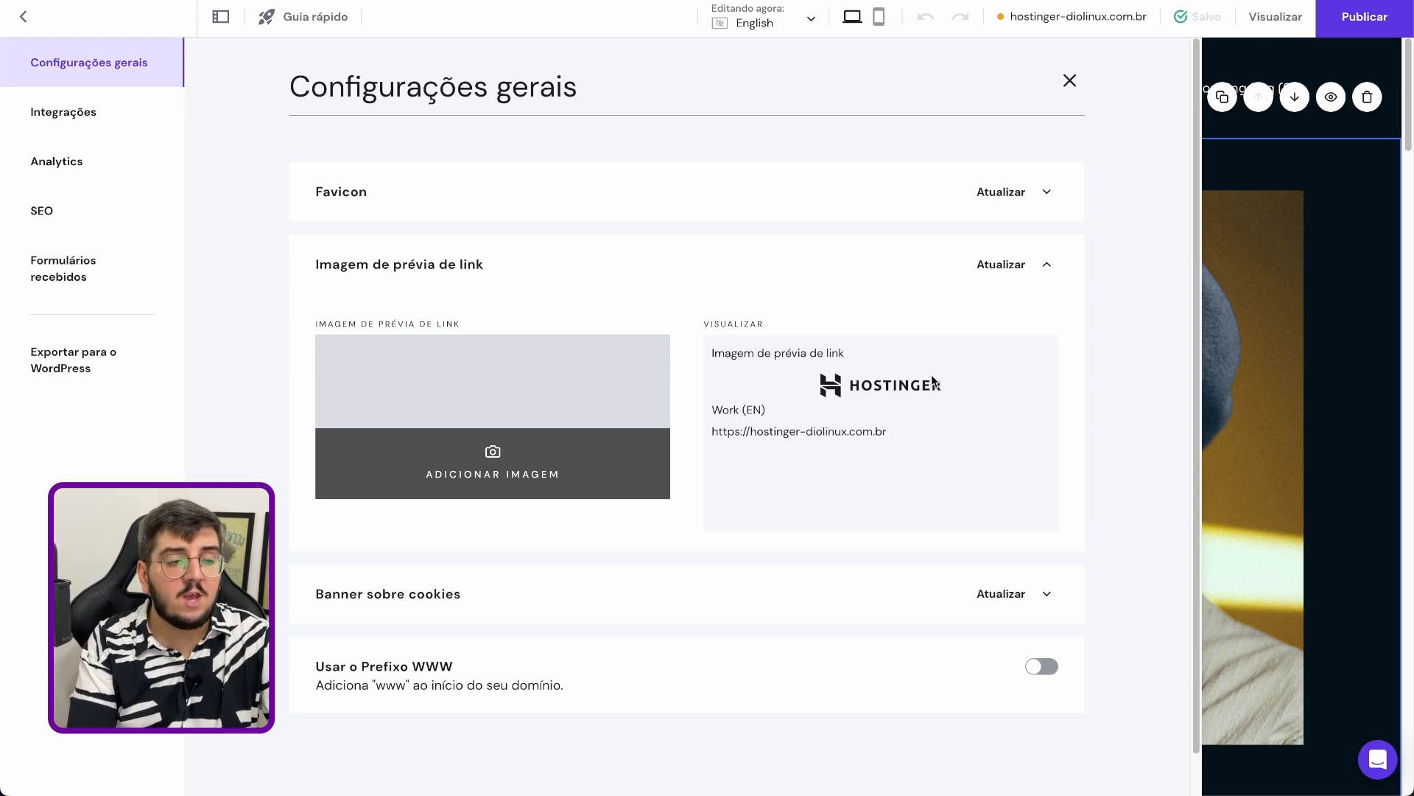
pyautogui.click(1009, 267)
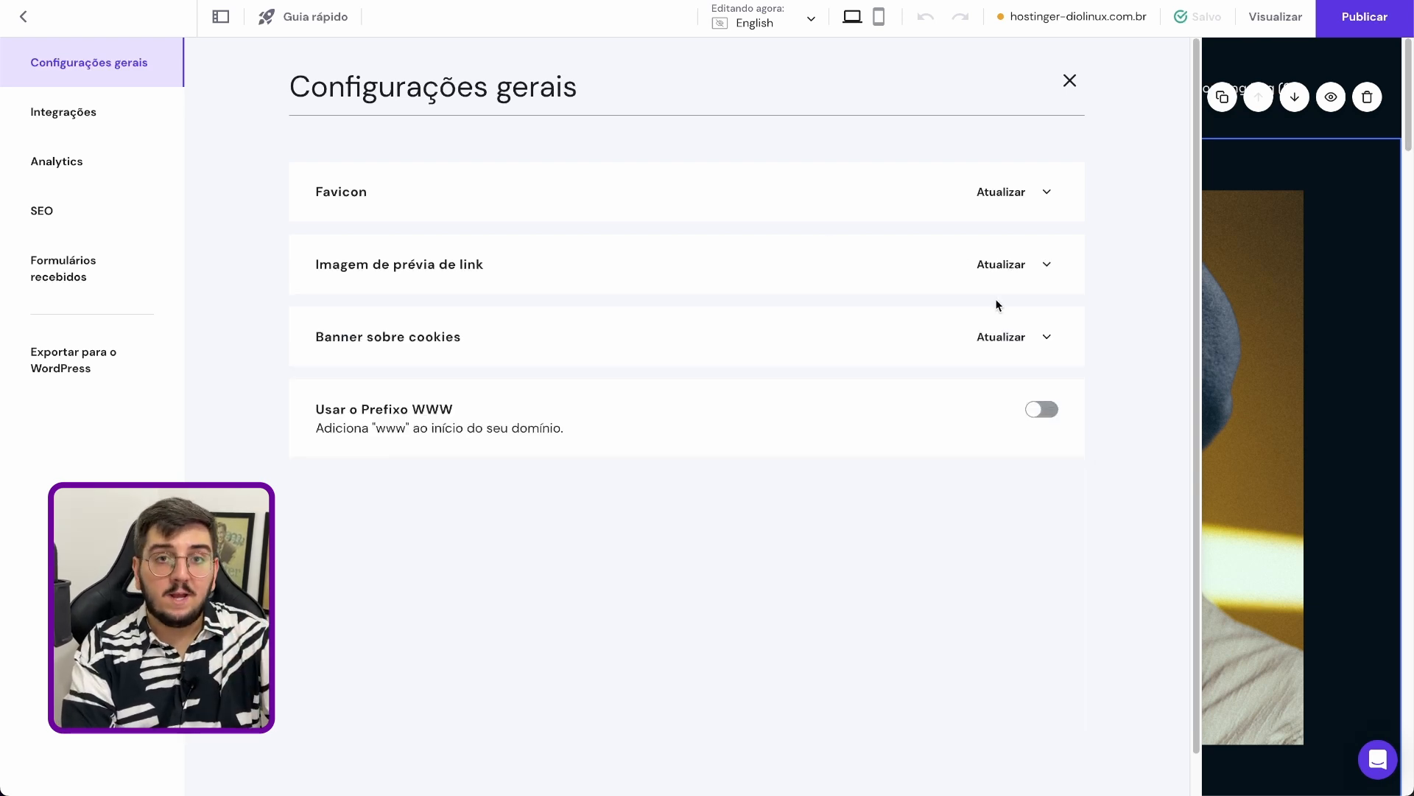
# Enable the cookie banner with its default notice text in the general settings
pyautogui.click(1002, 352)
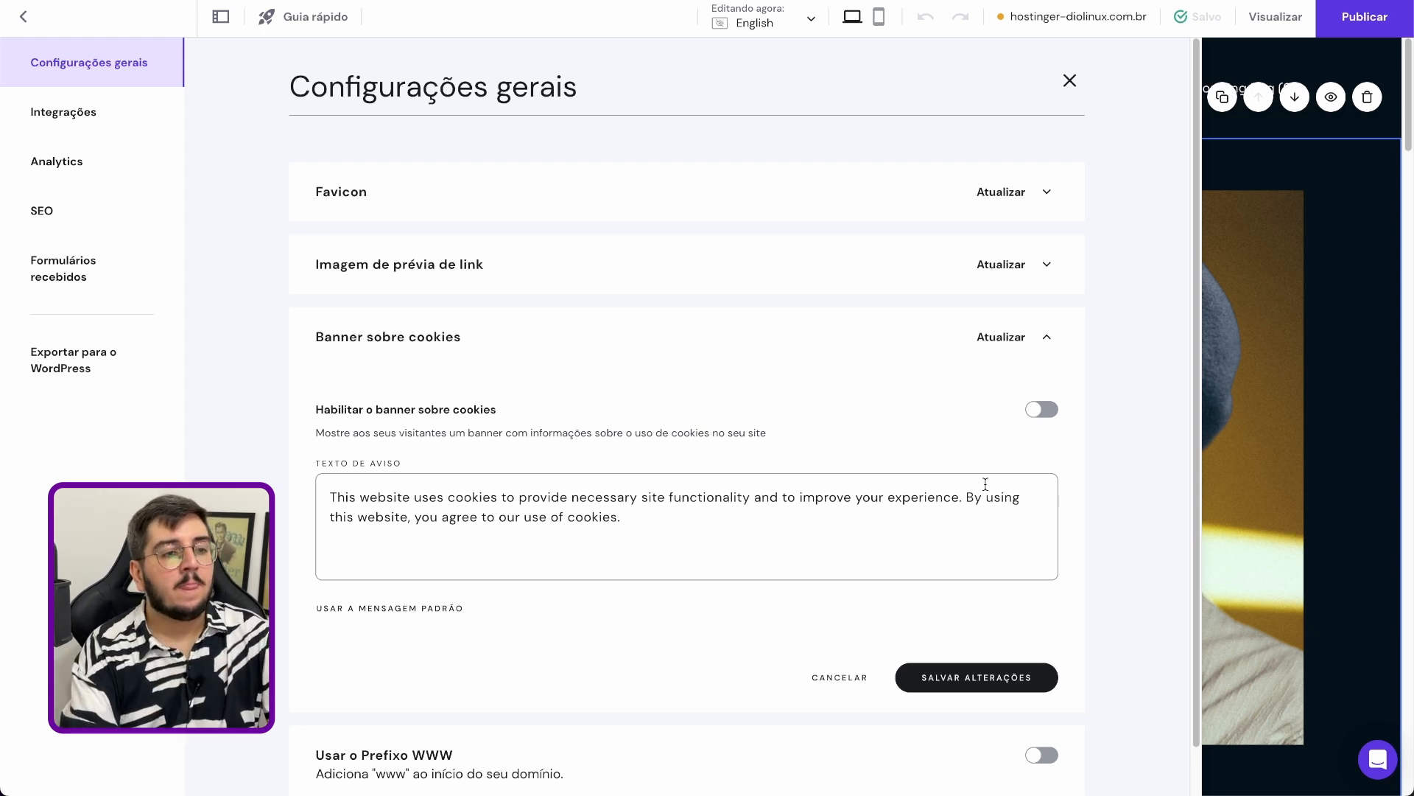
pyautogui.click(1042, 409)
pyautogui.click(877, 512)
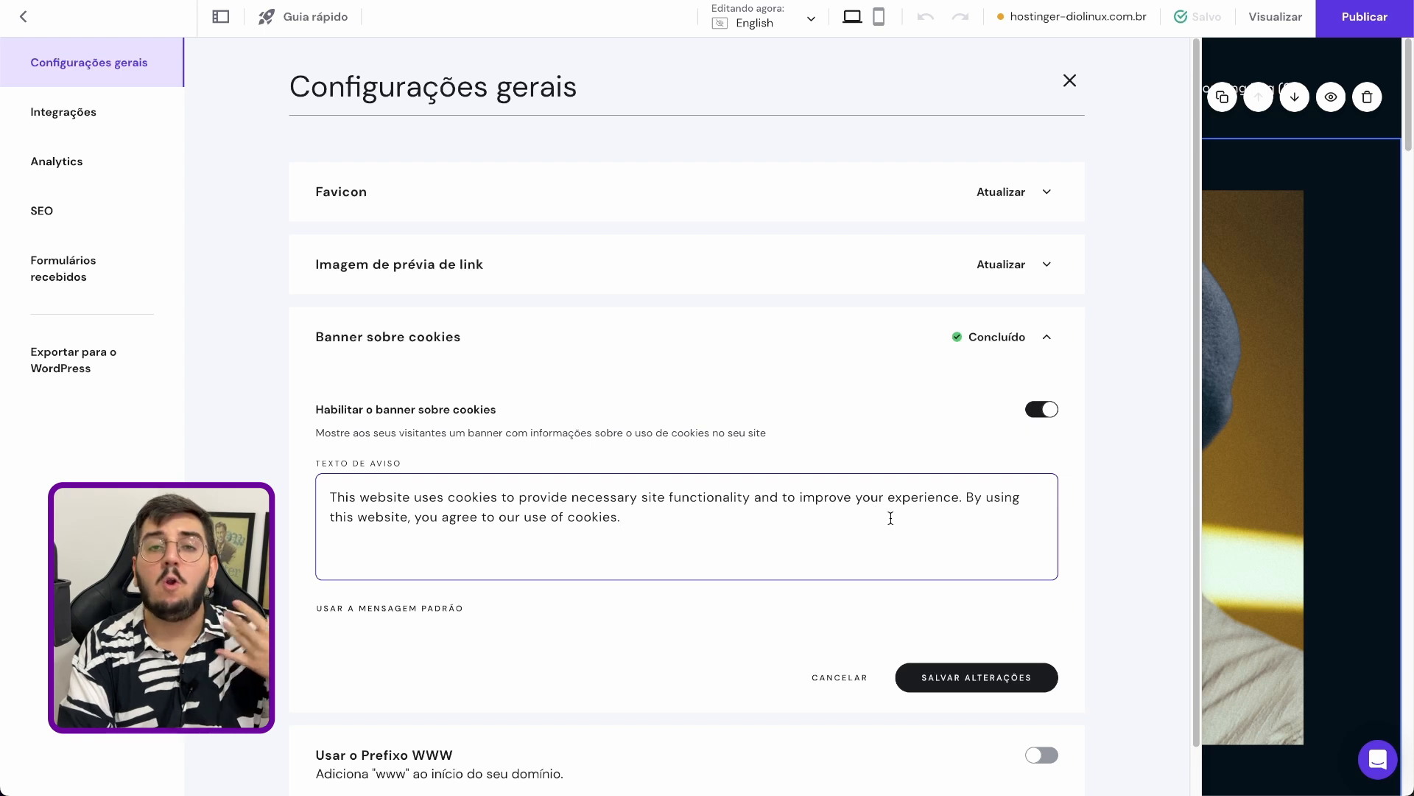
pyautogui.click(1048, 338)
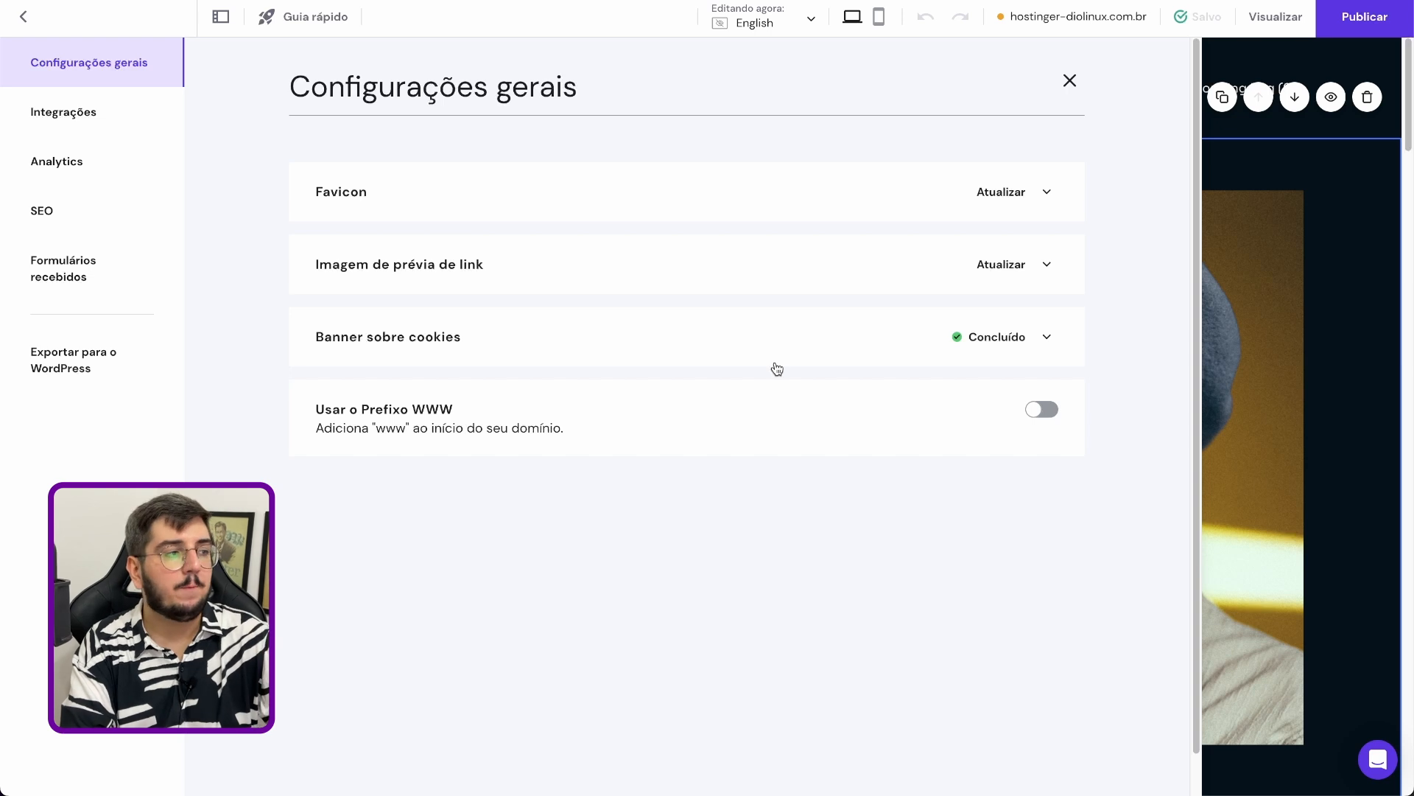
# Review the site's available integrations, examining the custom code, Google Analytics, Hotjar and Facebook Pixel connection fields
pyautogui.click(79, 110)
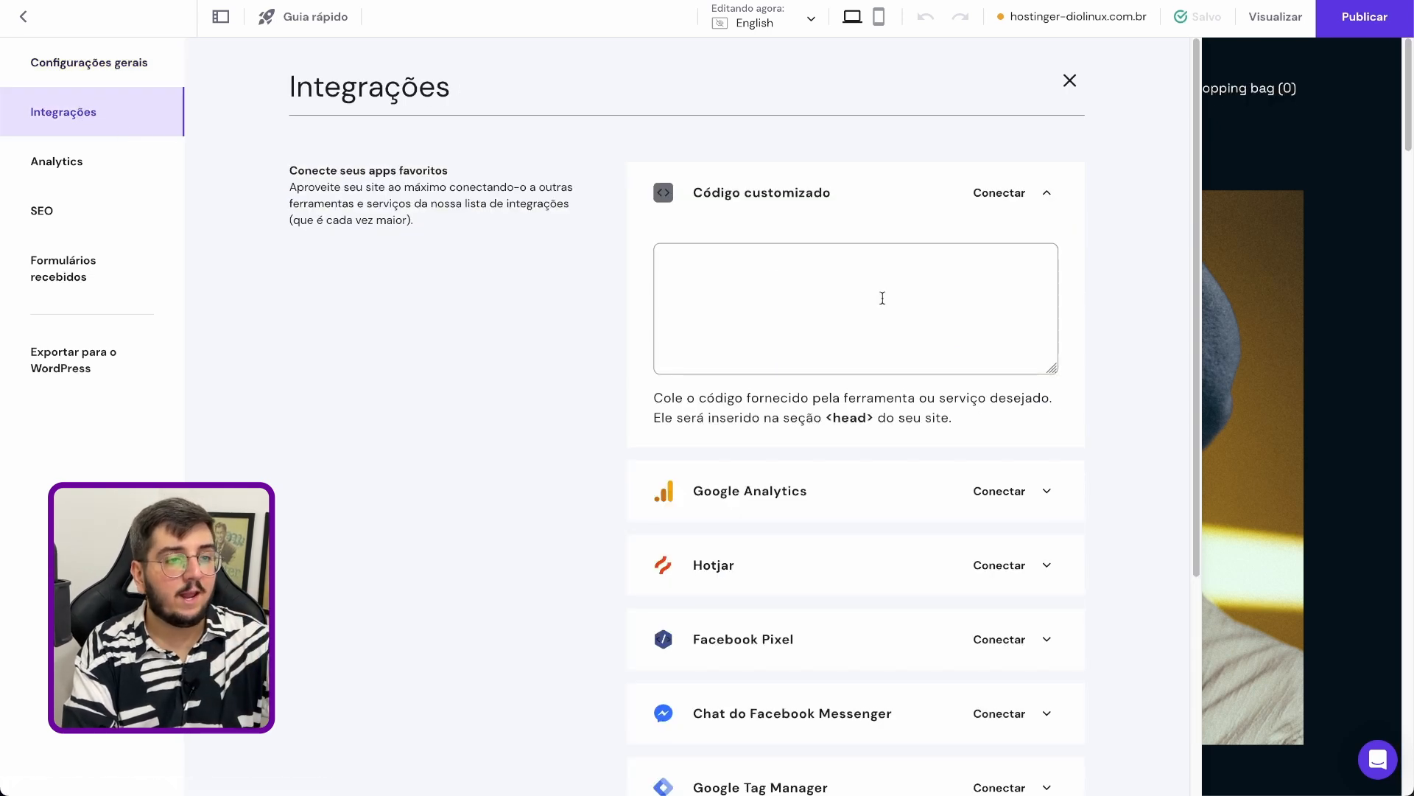
pyautogui.scroll(-1, 884, 300)
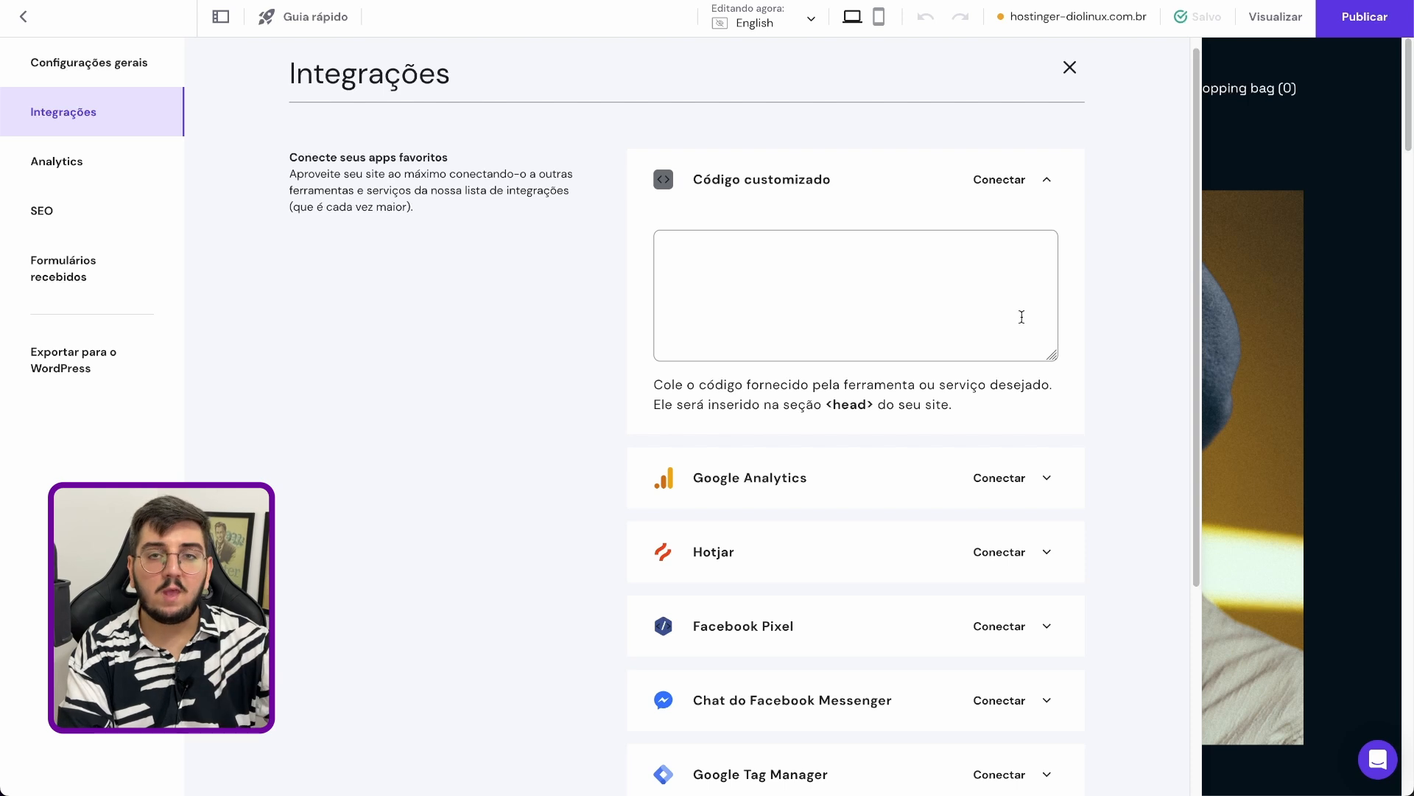
pyautogui.scroll(-4, 1032, 319)
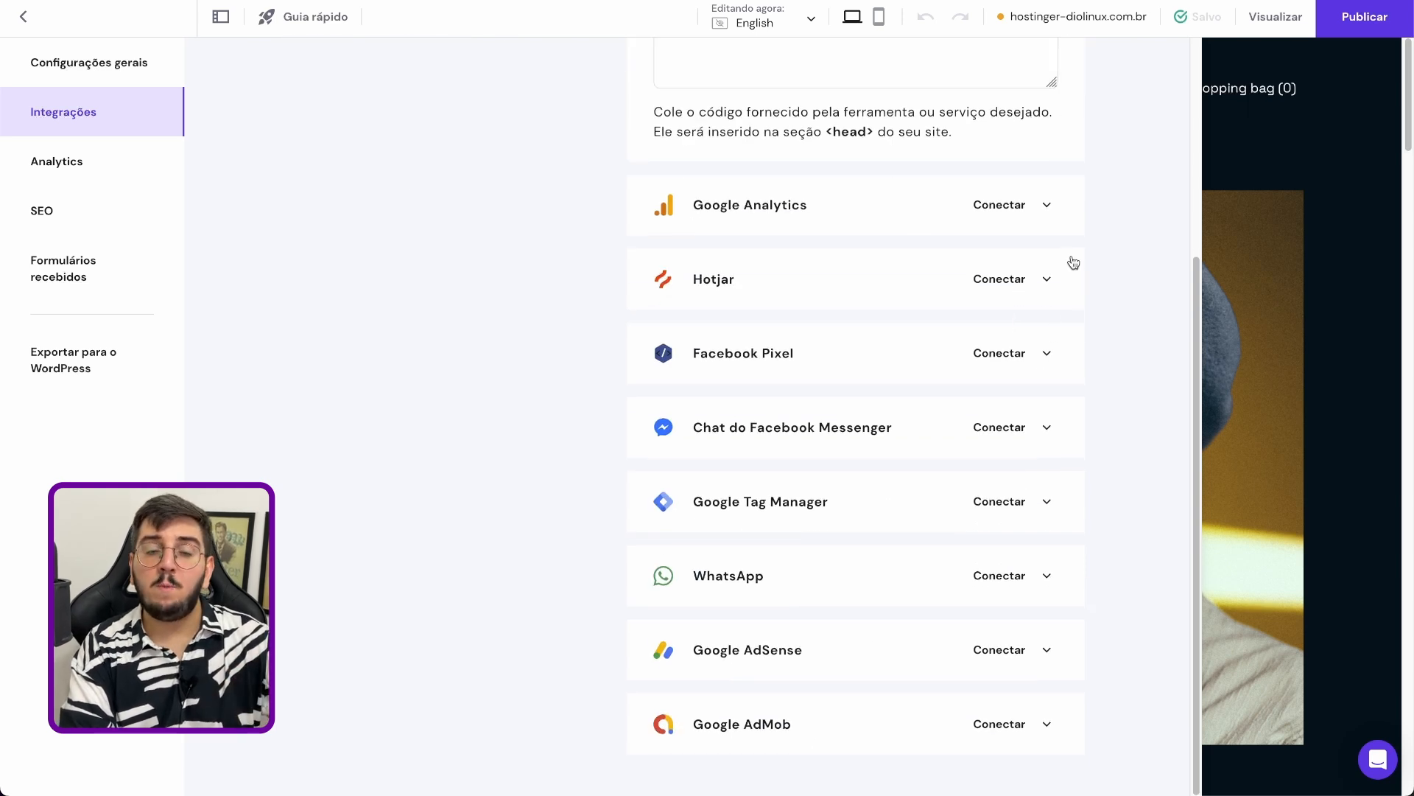
pyautogui.click(1048, 209)
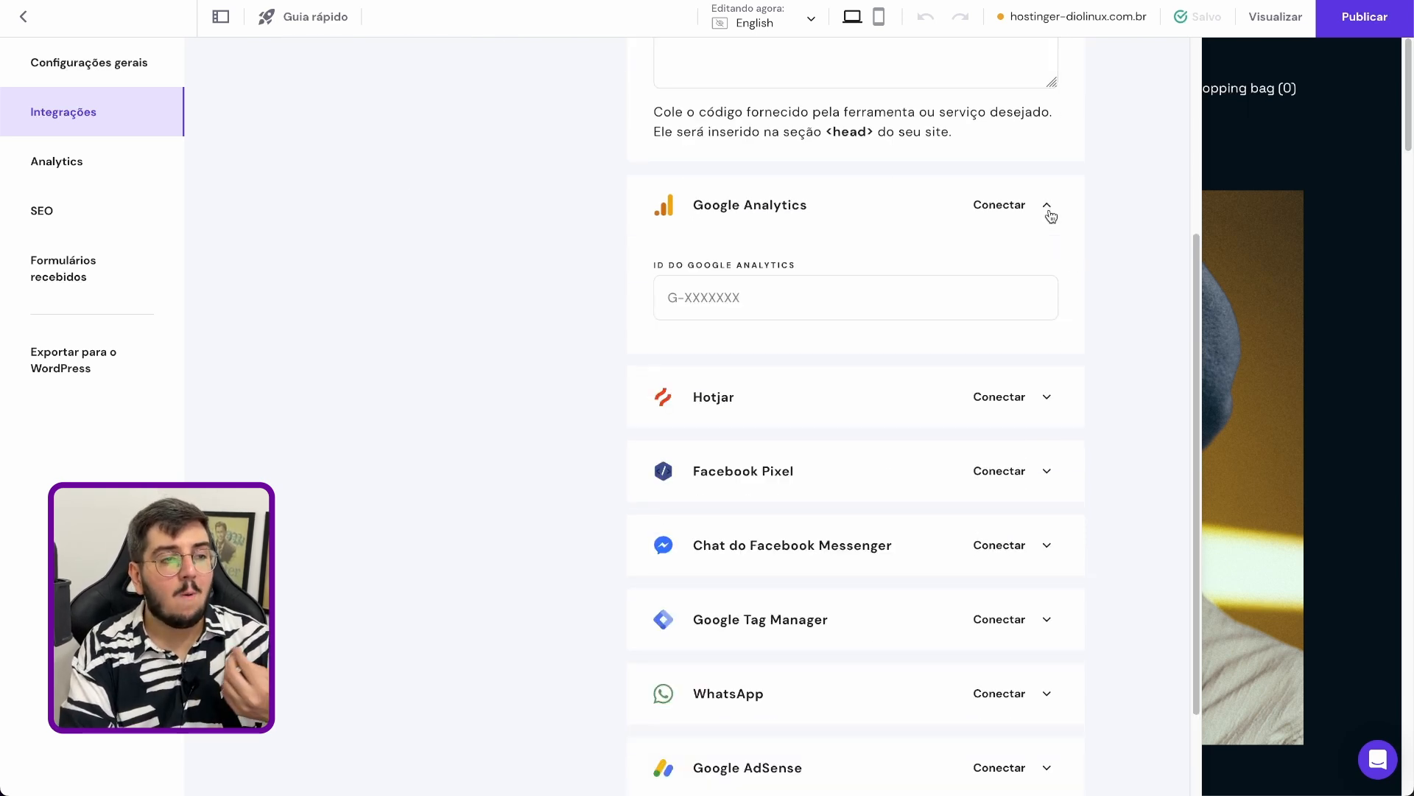
pyautogui.click(787, 309)
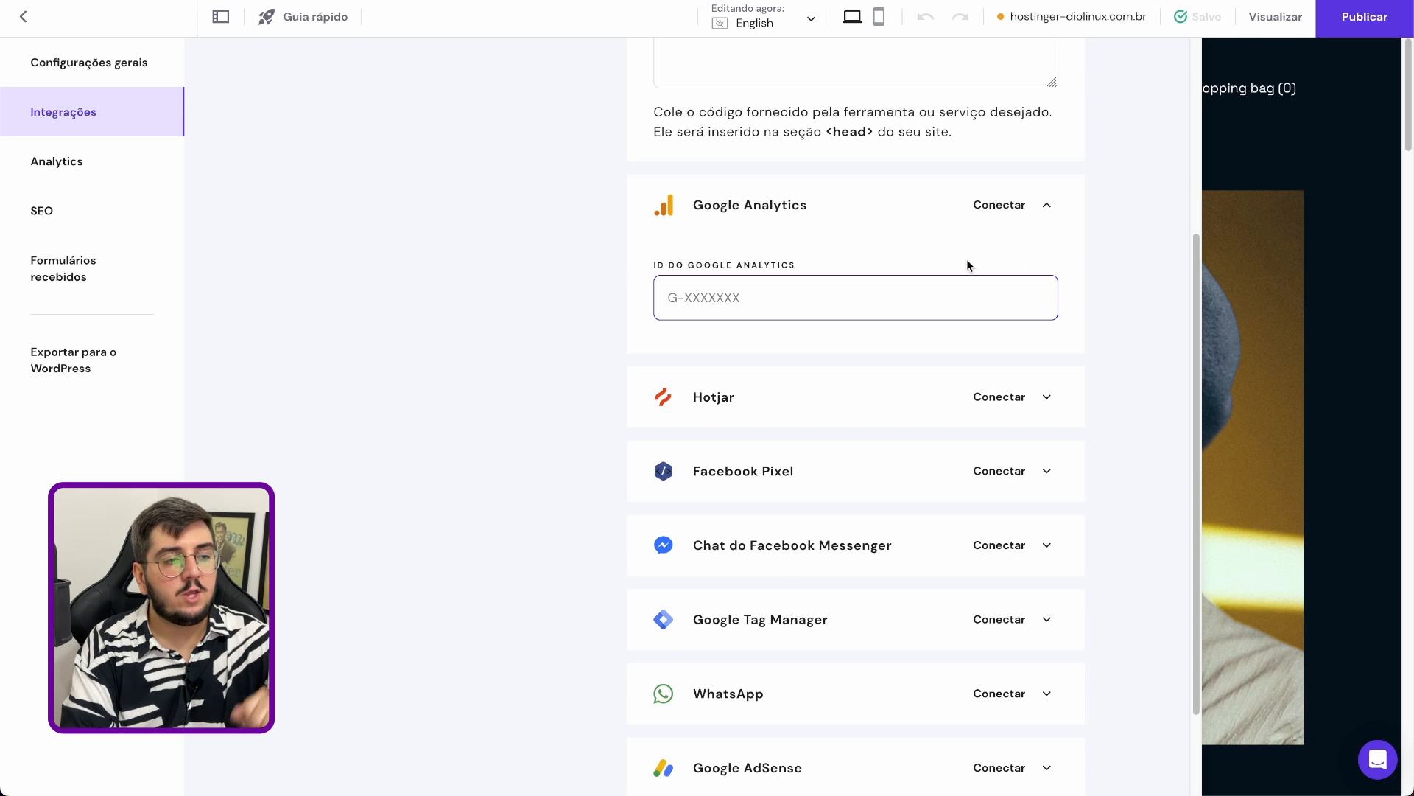
pyautogui.click(1015, 397)
pyautogui.scroll(-1, 1014, 396)
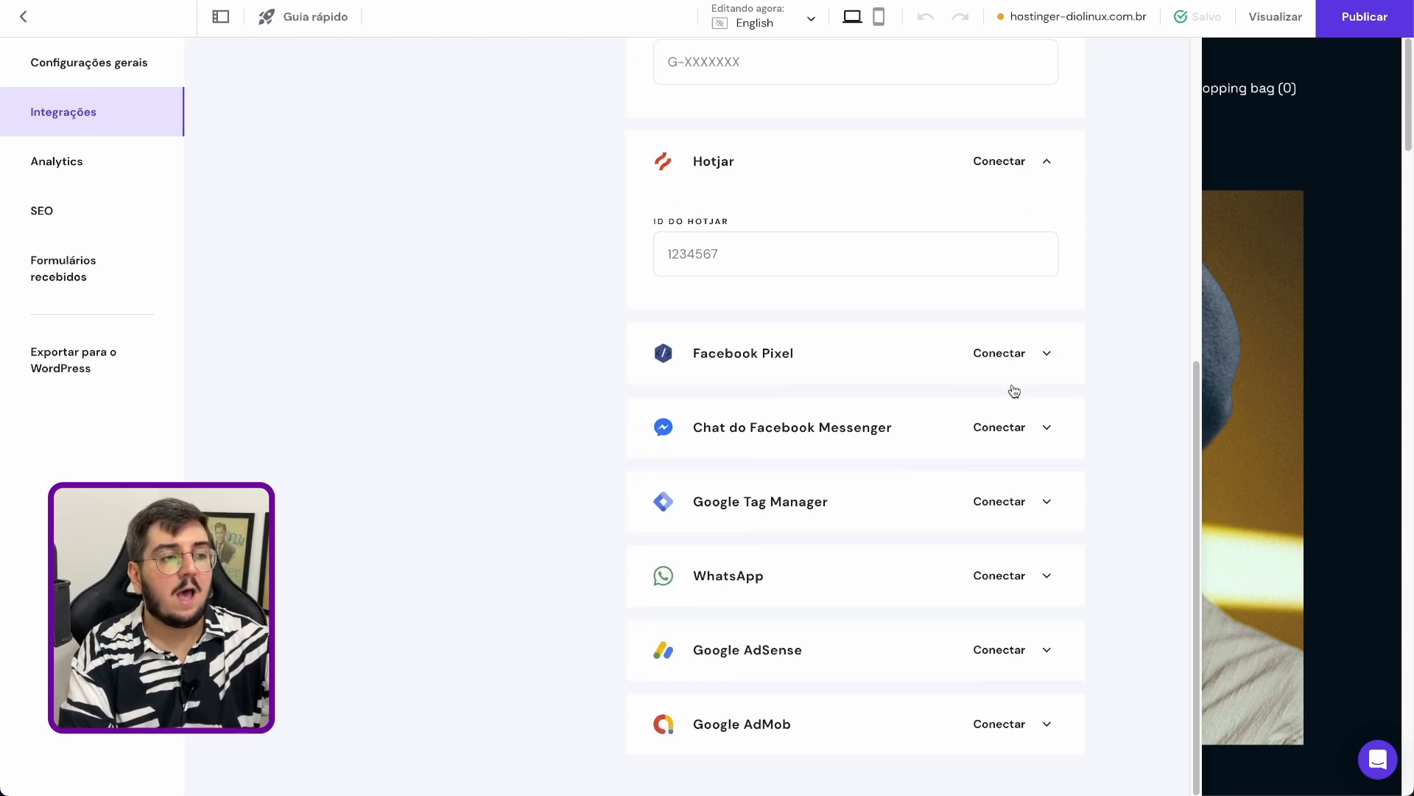
pyautogui.click(1045, 356)
pyautogui.scroll(-3, 1020, 398)
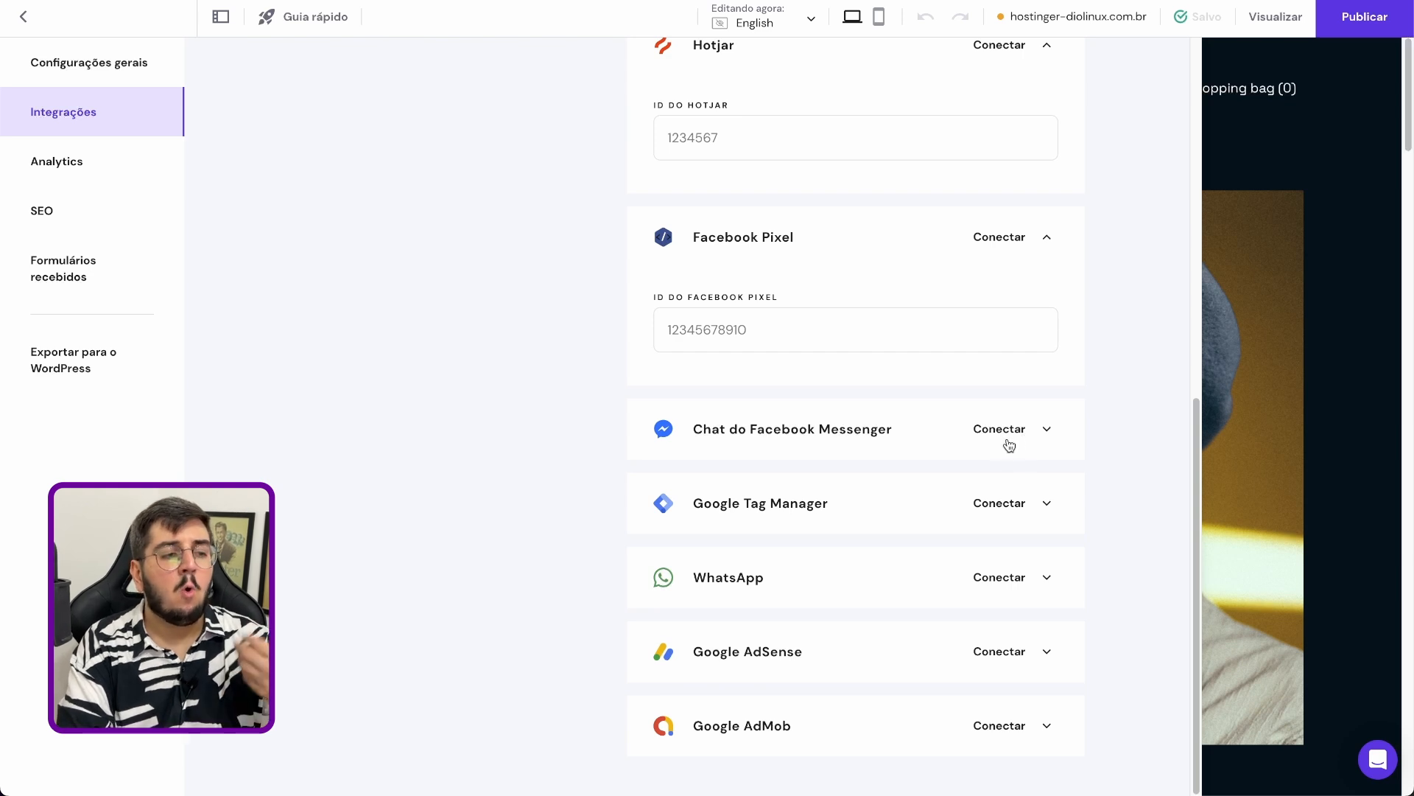
# Examine the WhatsApp integration's phone number and default message fields, along with the remaining Google integrations
pyautogui.click(1021, 584)
pyautogui.scroll(-6, 1031, 552)
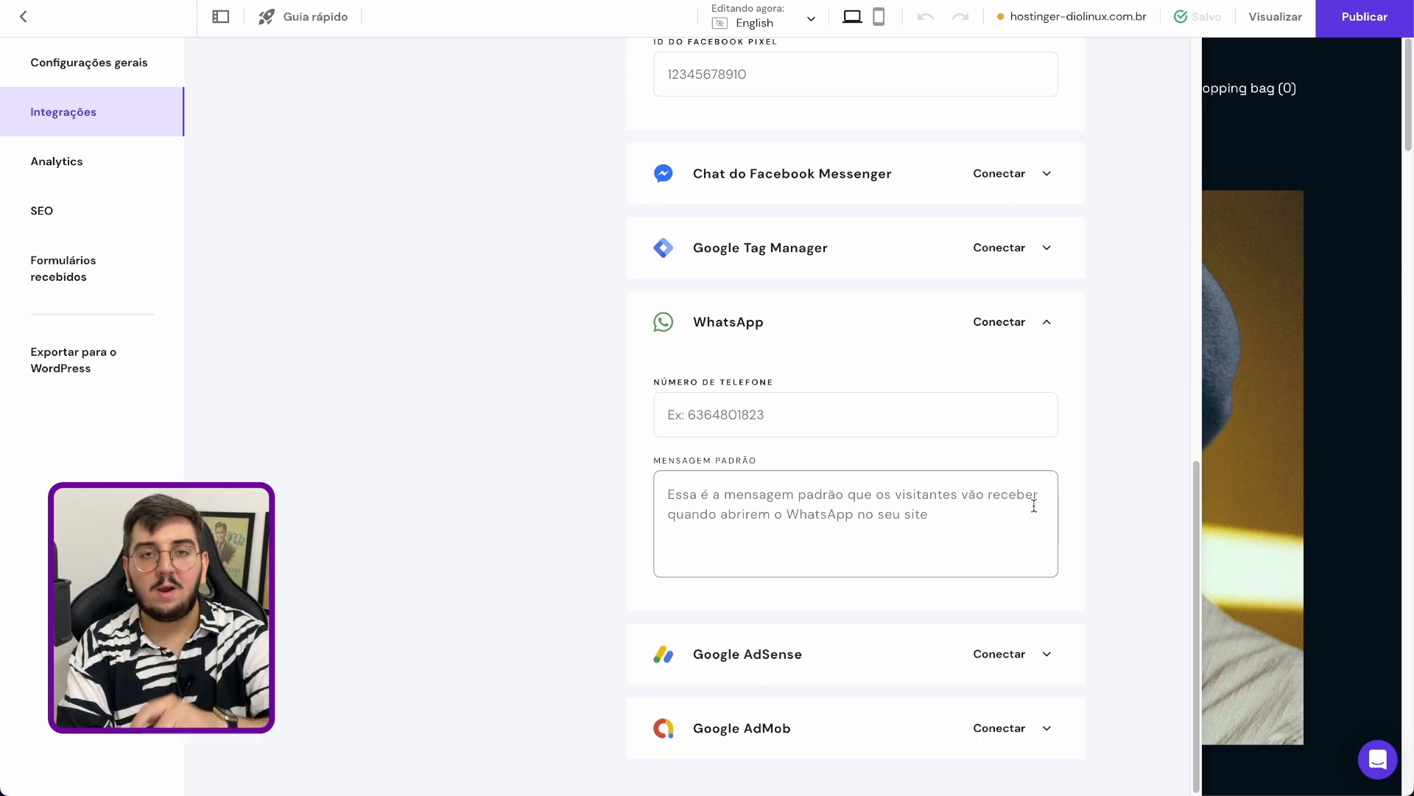
pyautogui.scroll(-1, 1035, 506)
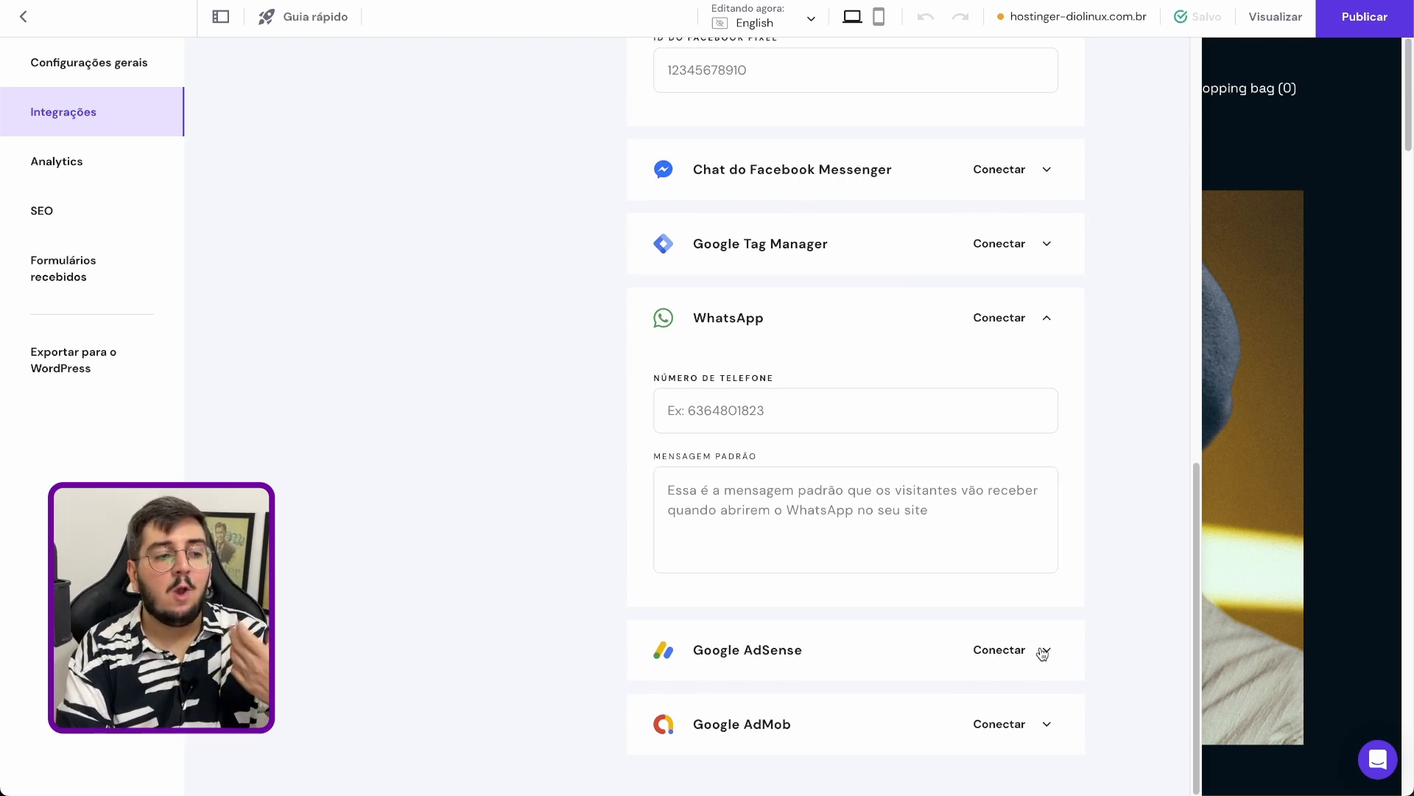
pyautogui.scroll(13, 1044, 700)
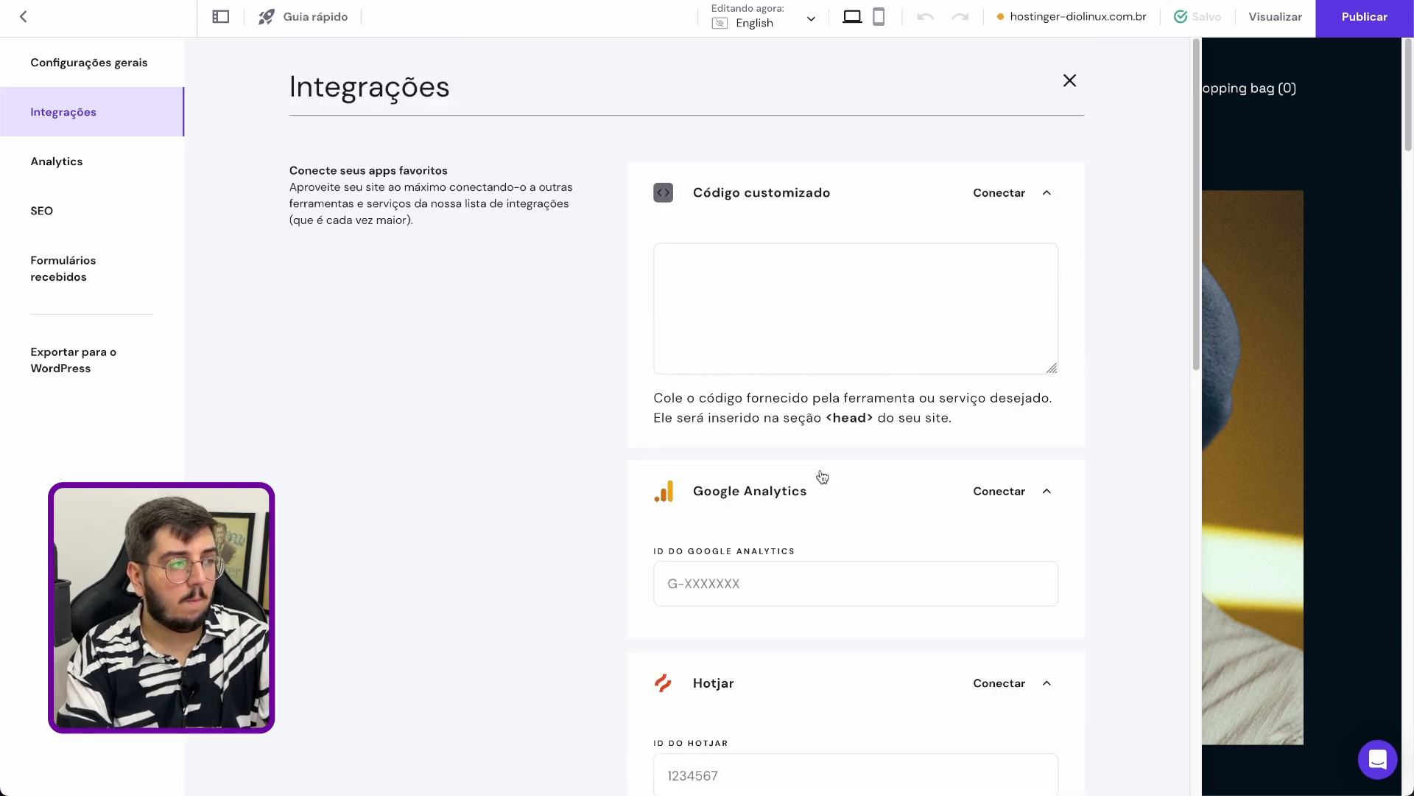
# Check the site's Analytics page, and review the general SEO options including the site title field
pyautogui.click(88, 163)
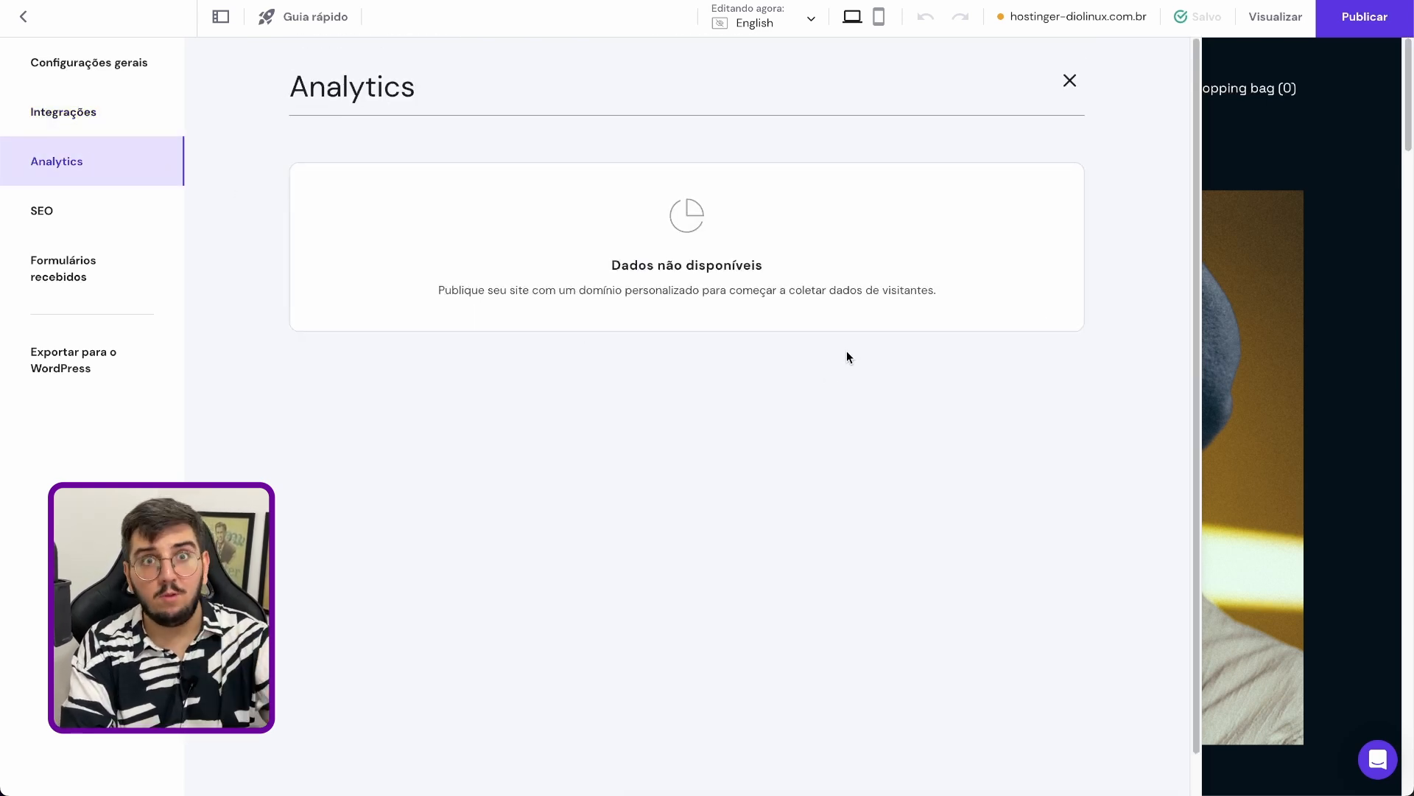
pyautogui.click(63, 206)
pyautogui.scroll(-1, 389, 276)
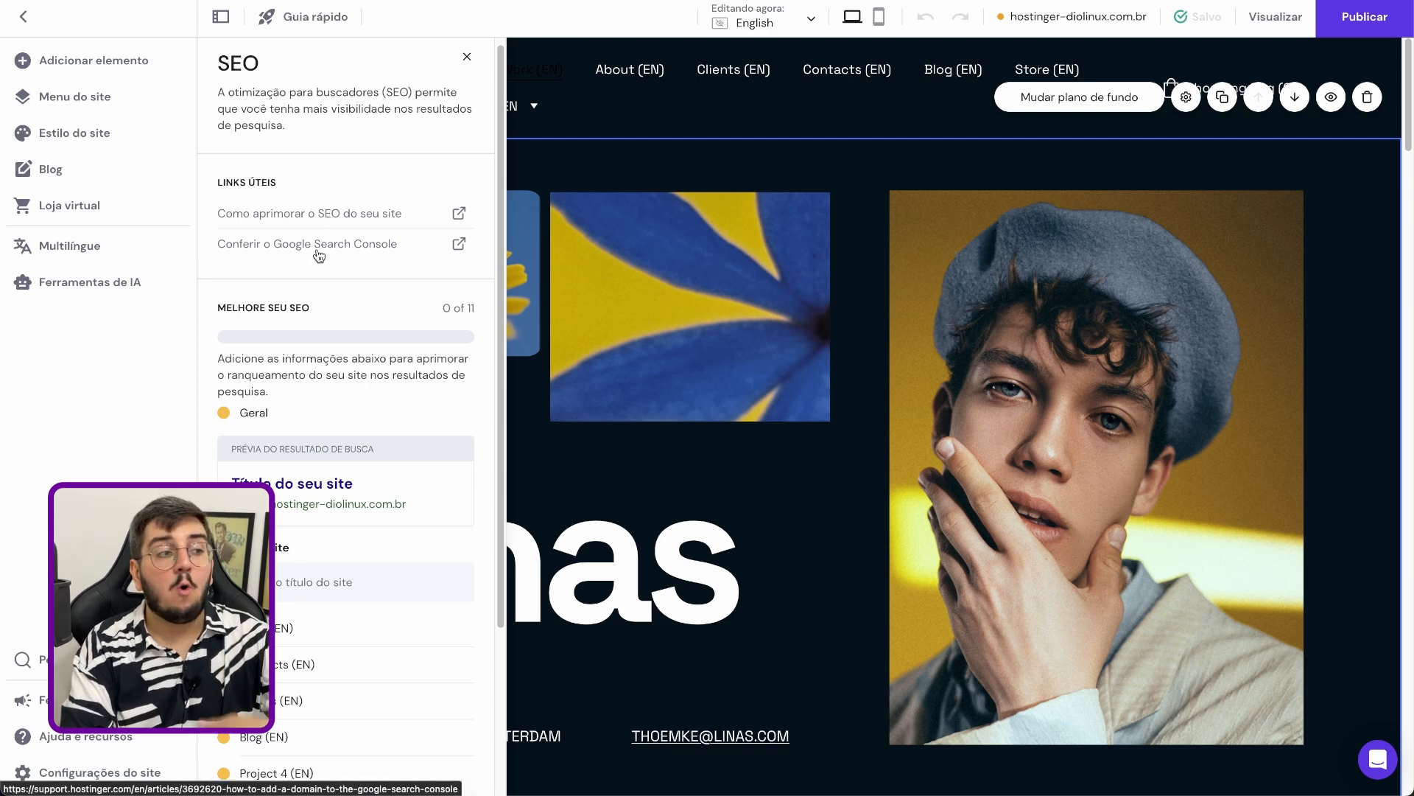
pyautogui.scroll(-5, 318, 254)
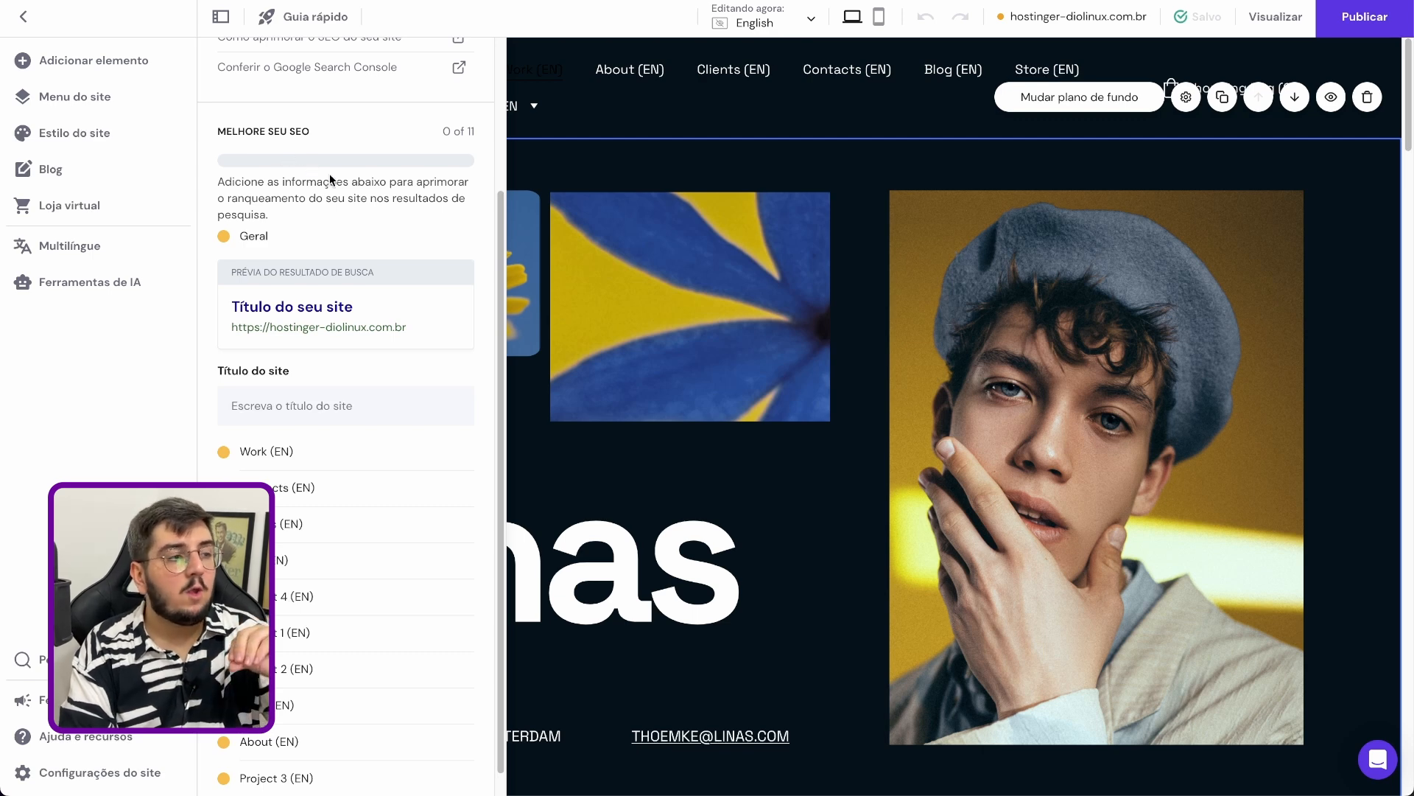
pyautogui.click(308, 398)
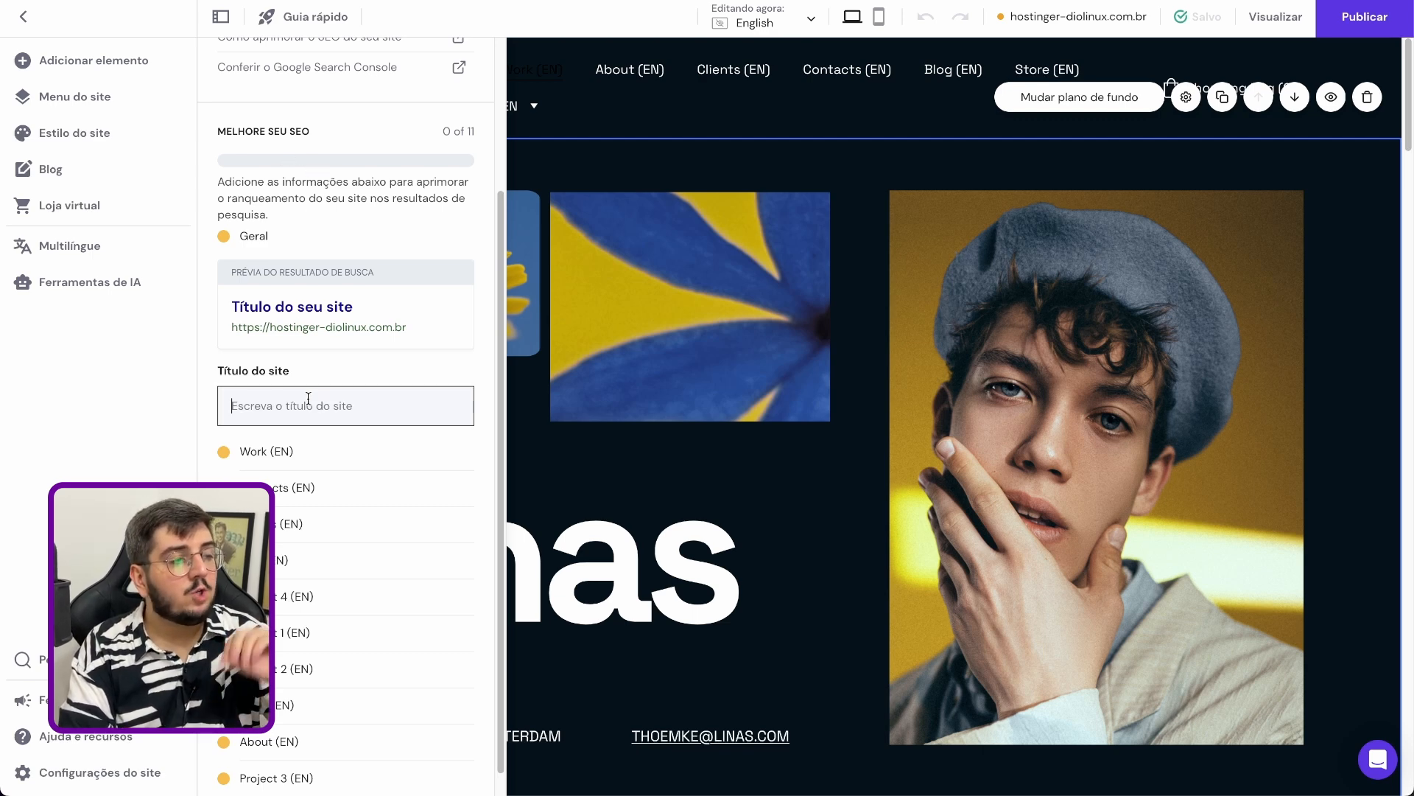
# Examine the page-level SEO settings for the Work (EN) and Contacts (EN) pages, and return to the site editor
pyautogui.click(340, 467)
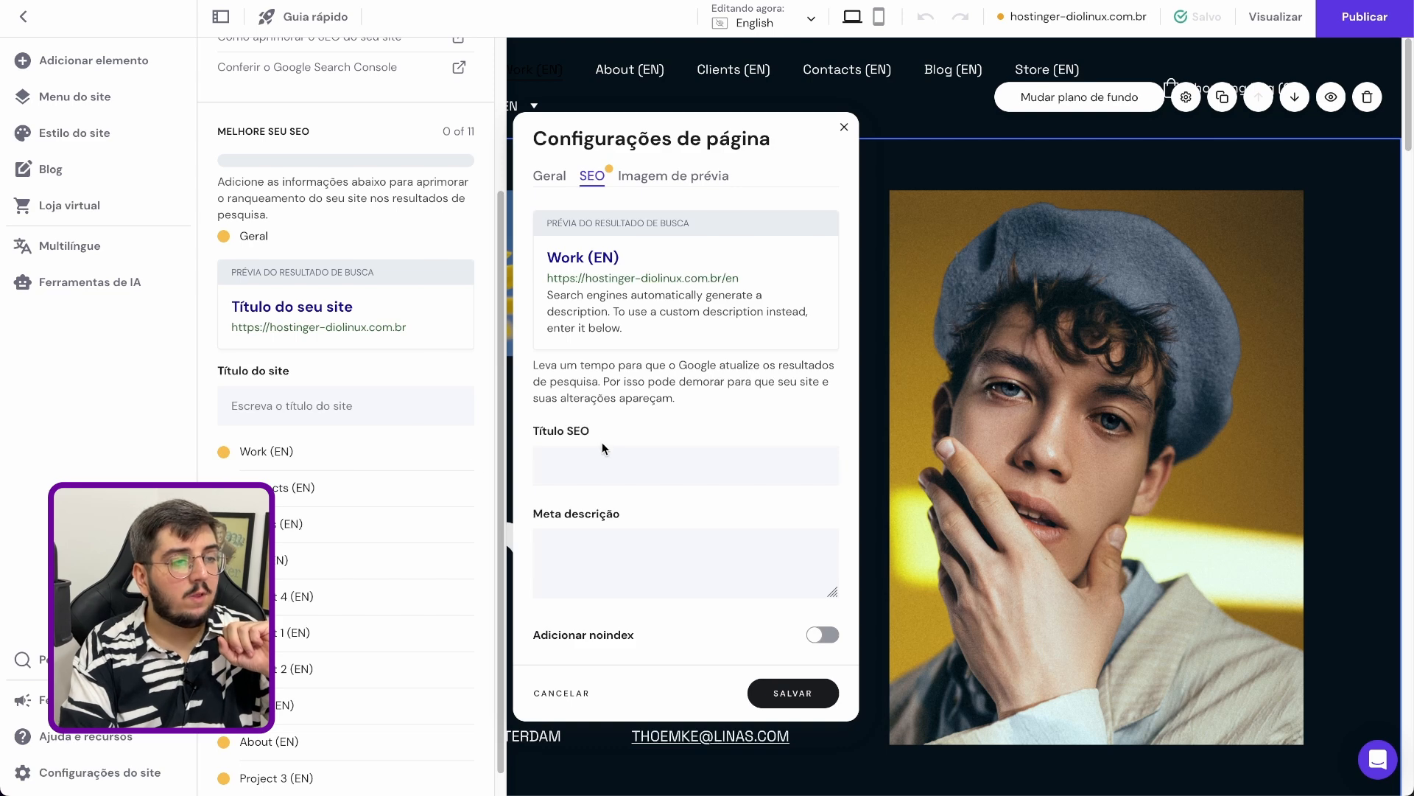
pyautogui.click(288, 478)
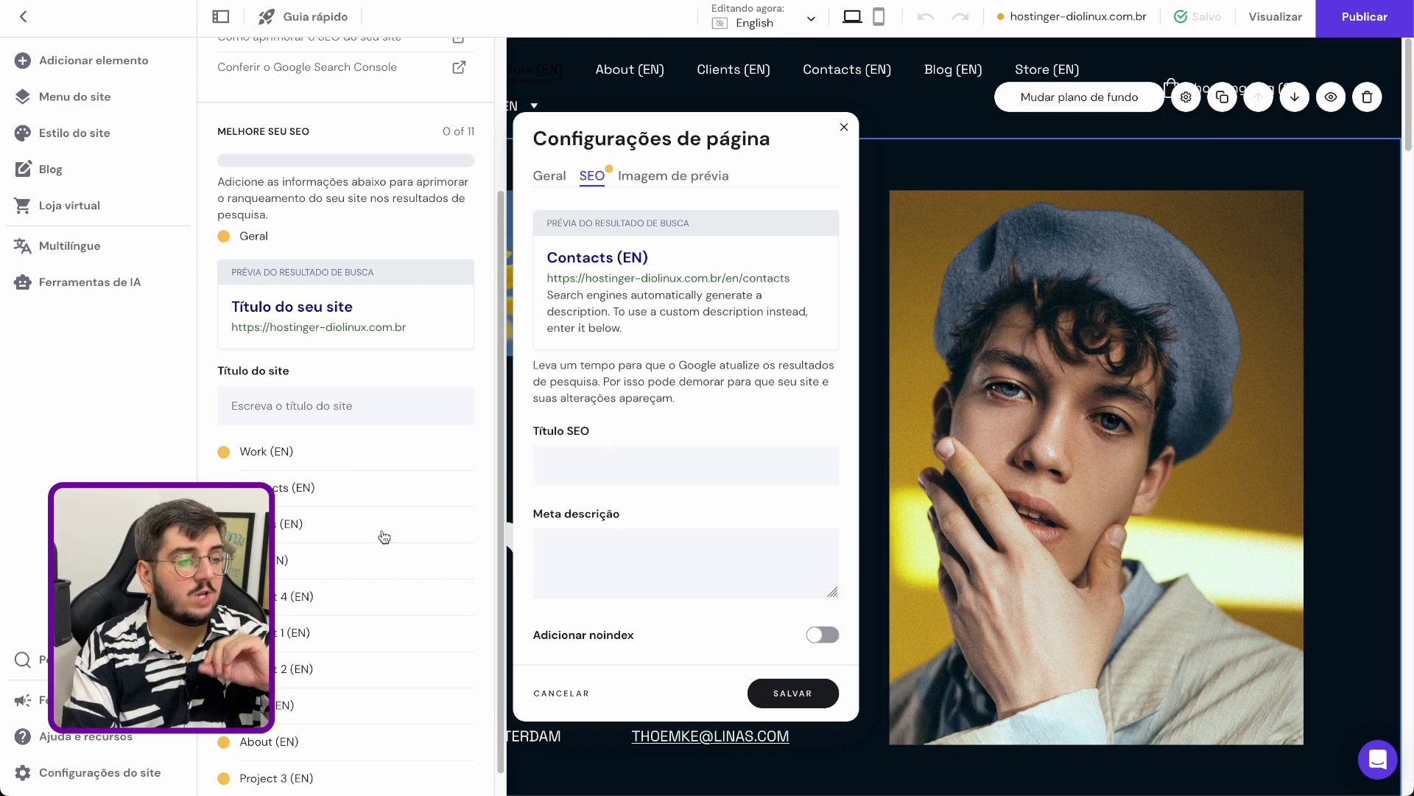
pyautogui.scroll(-1, 369, 534)
pyautogui.click(366, 388)
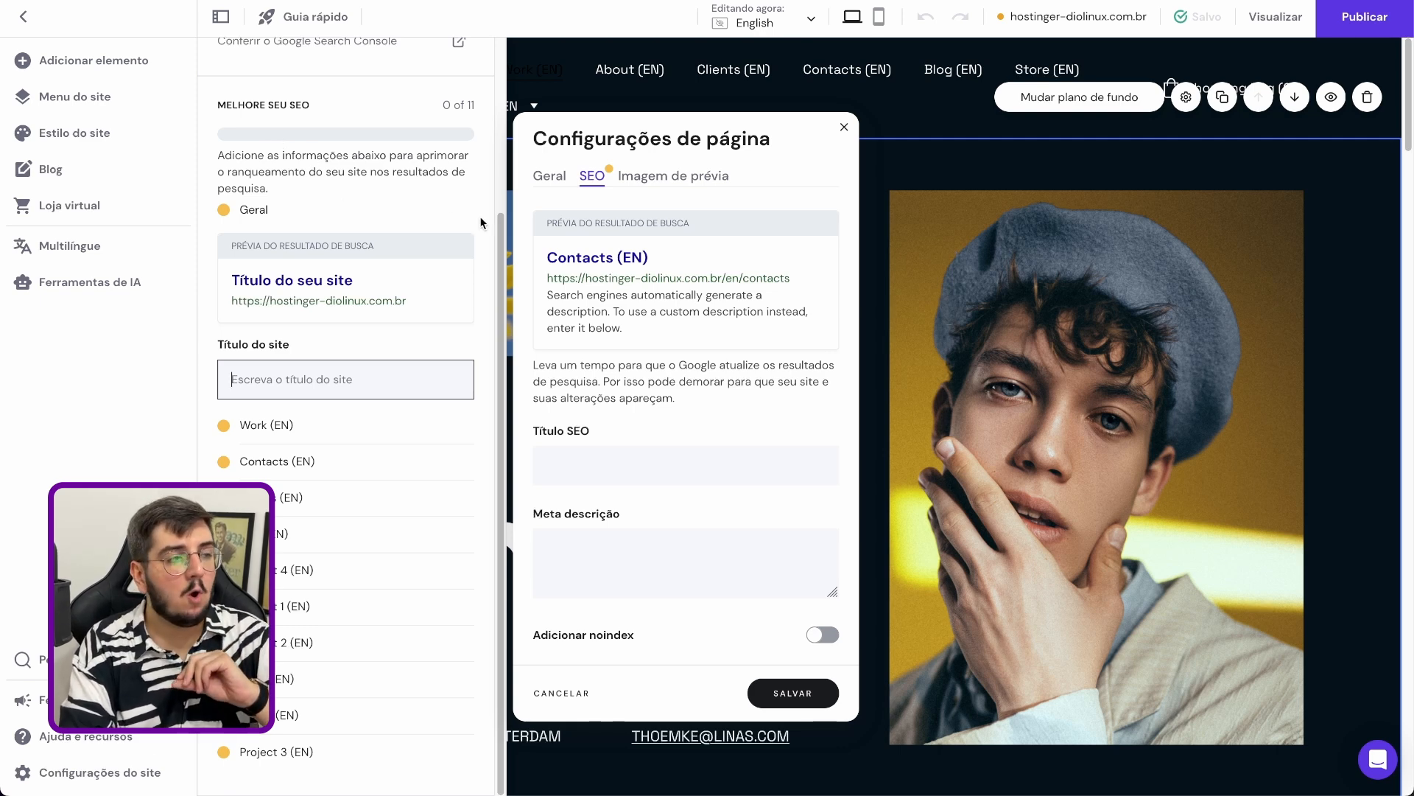
pyautogui.click(22, 22)
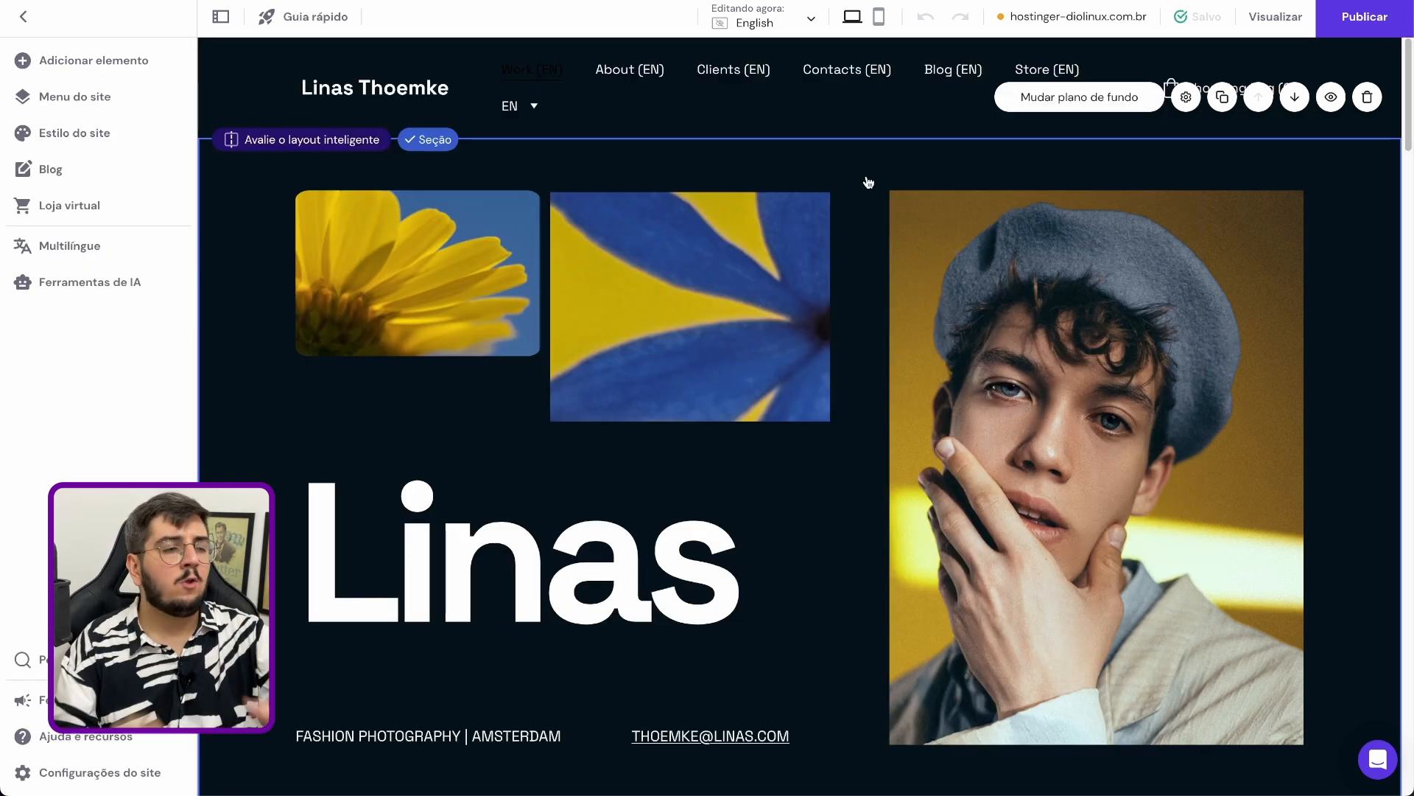
# Delete the large portrait photo below the hero text in the mobile version of the English home page
pyautogui.click(1359, 30)
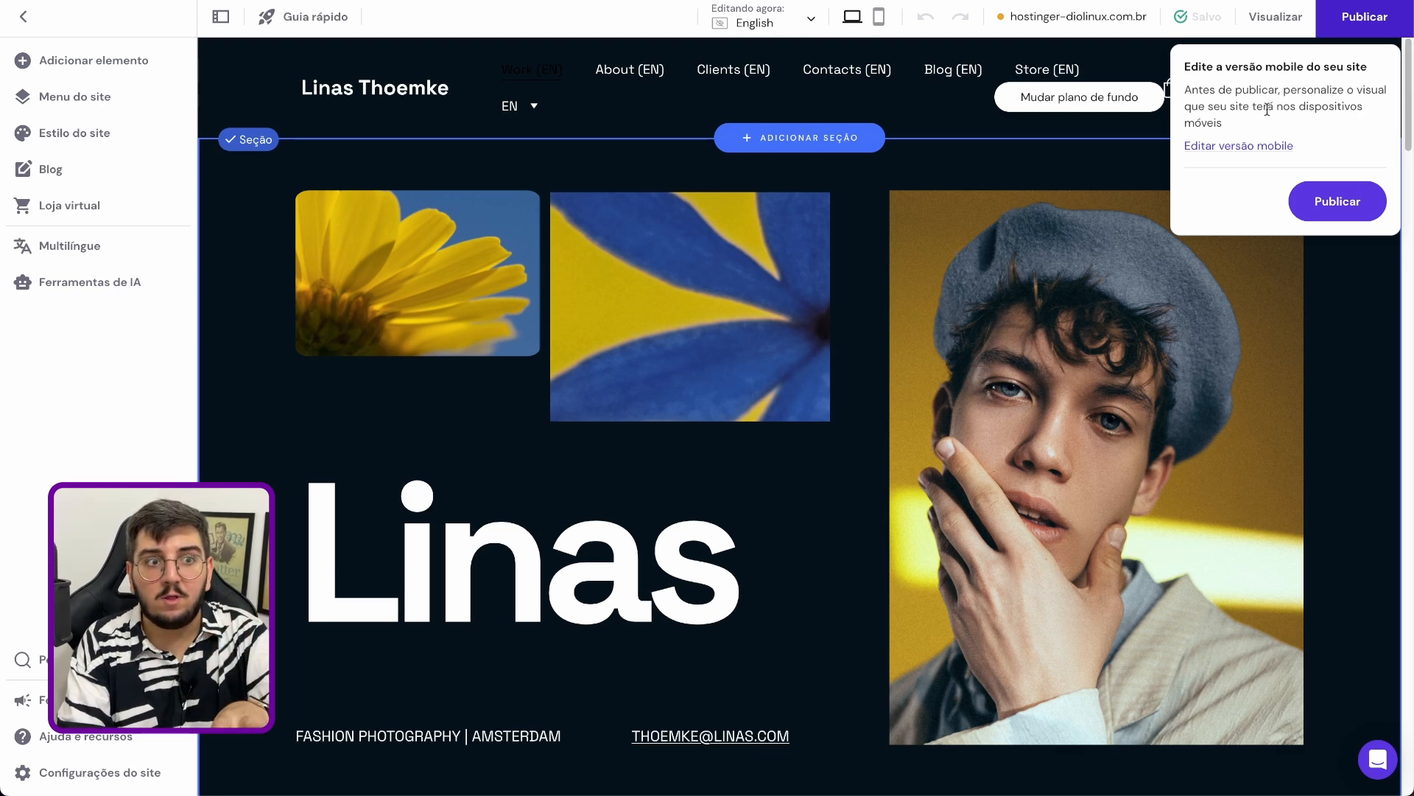
pyautogui.click(878, 16)
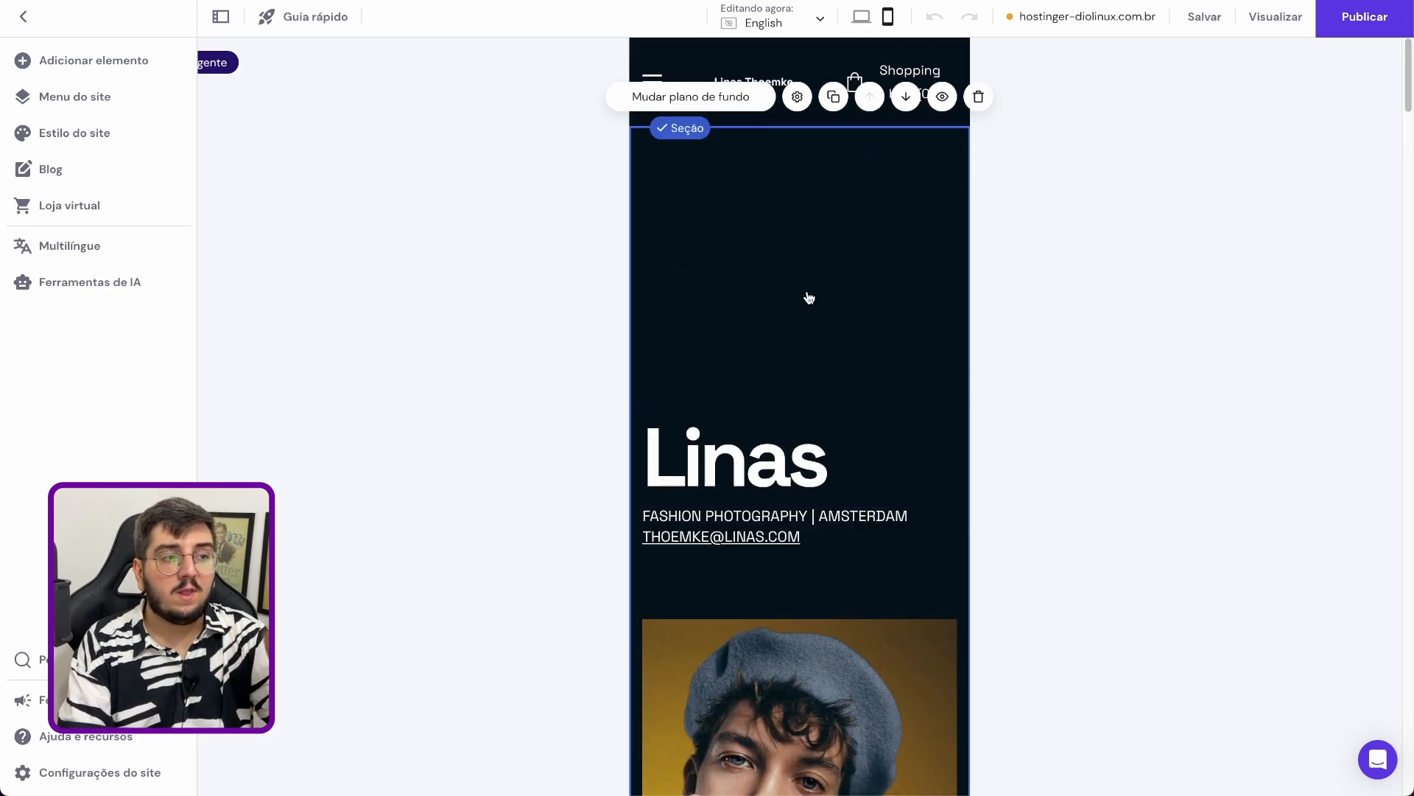
pyautogui.scroll(-5, 808, 303)
pyautogui.scroll(-6, 804, 331)
pyautogui.scroll(11, 811, 360)
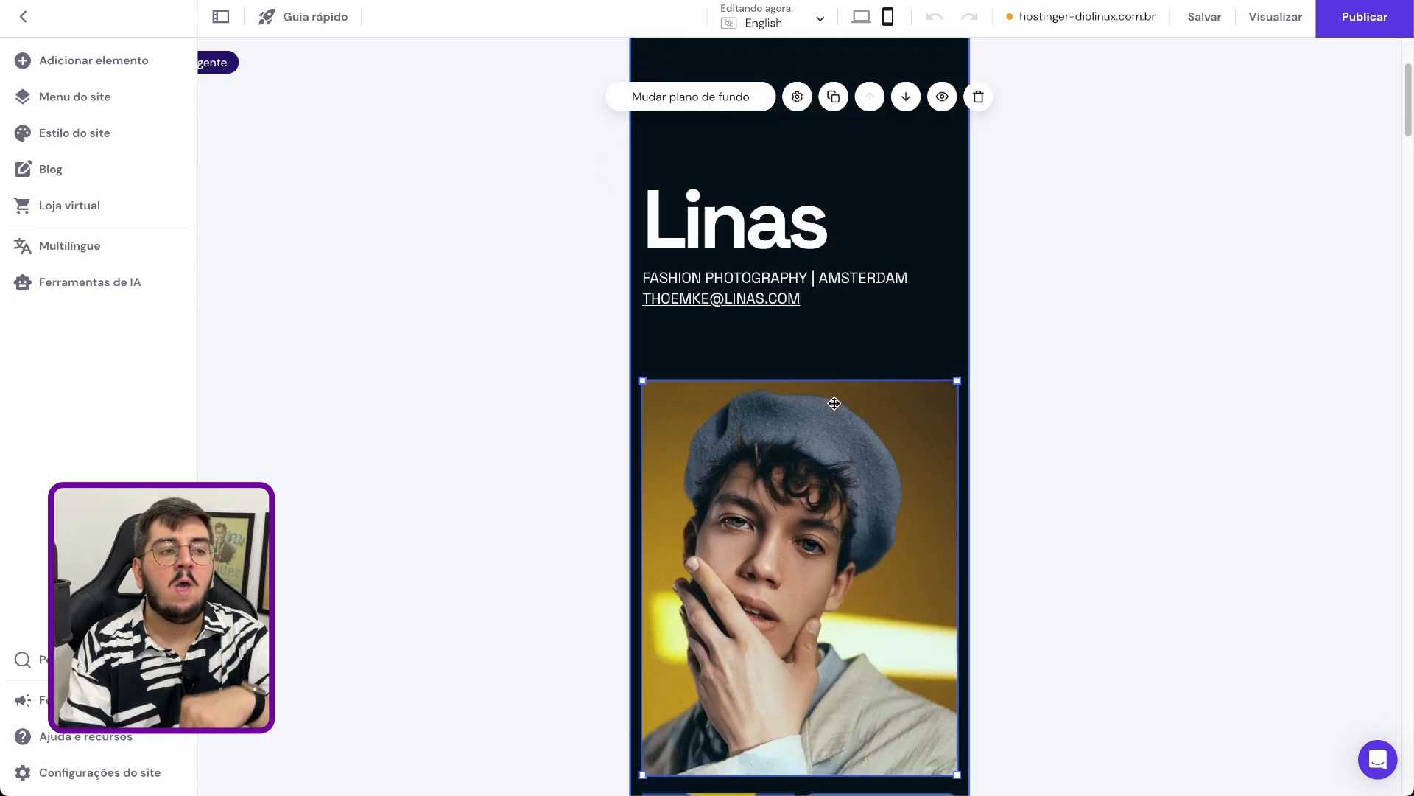
pyautogui.scroll(-5, 845, 435)
pyautogui.click(858, 452)
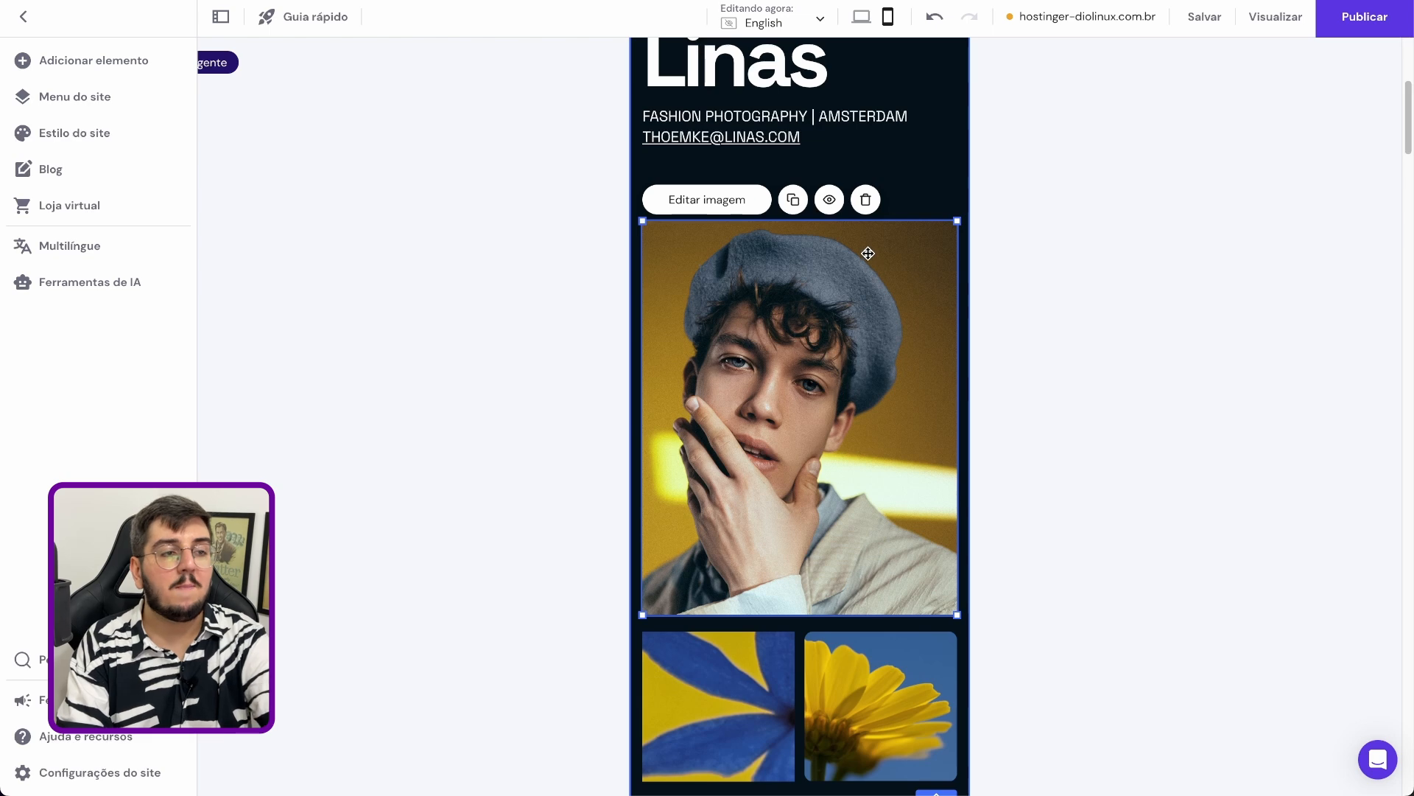
pyautogui.click(867, 204)
# Publish the site to the hostinger-diolinux.com.br domain
pyautogui.scroll(5, 917, 508)
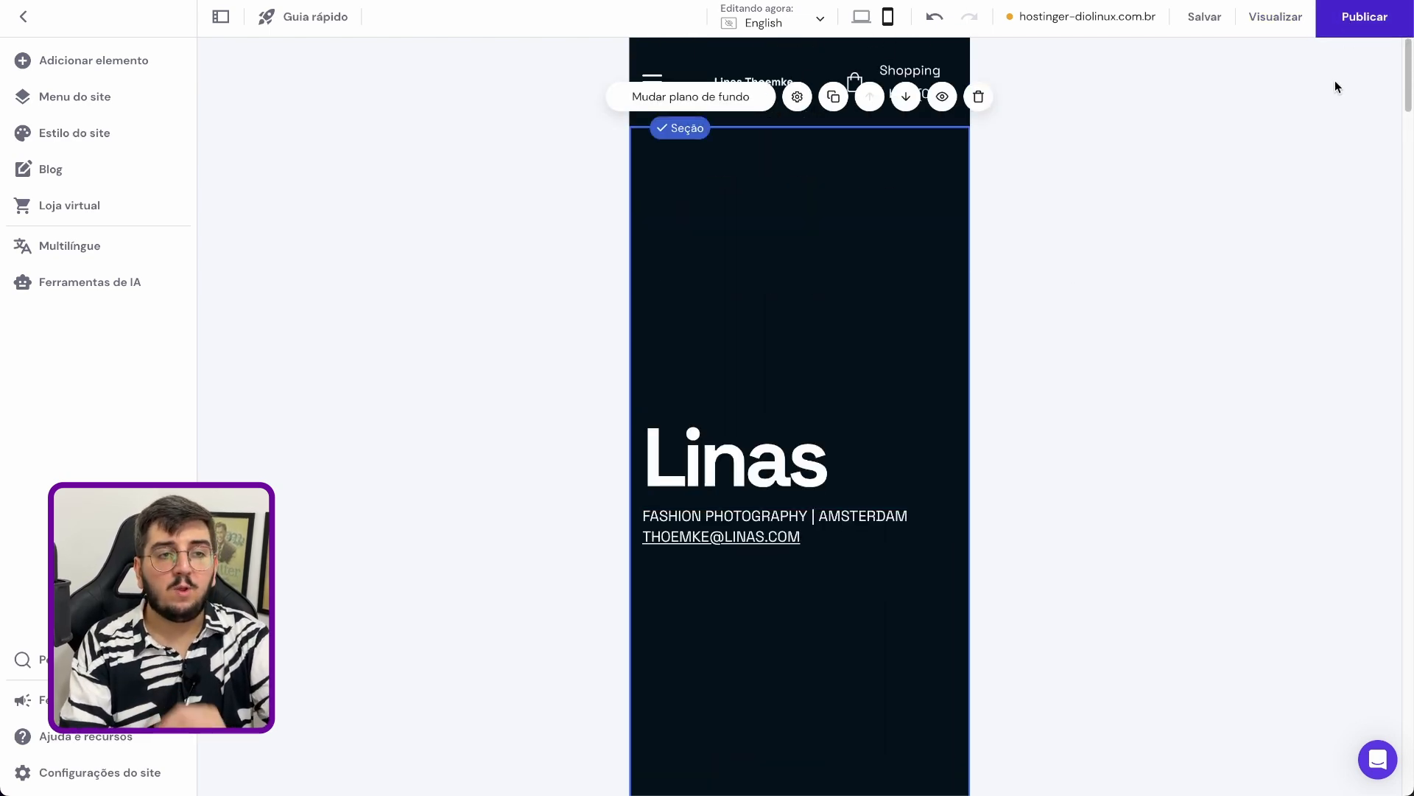
pyautogui.click(1356, 18)
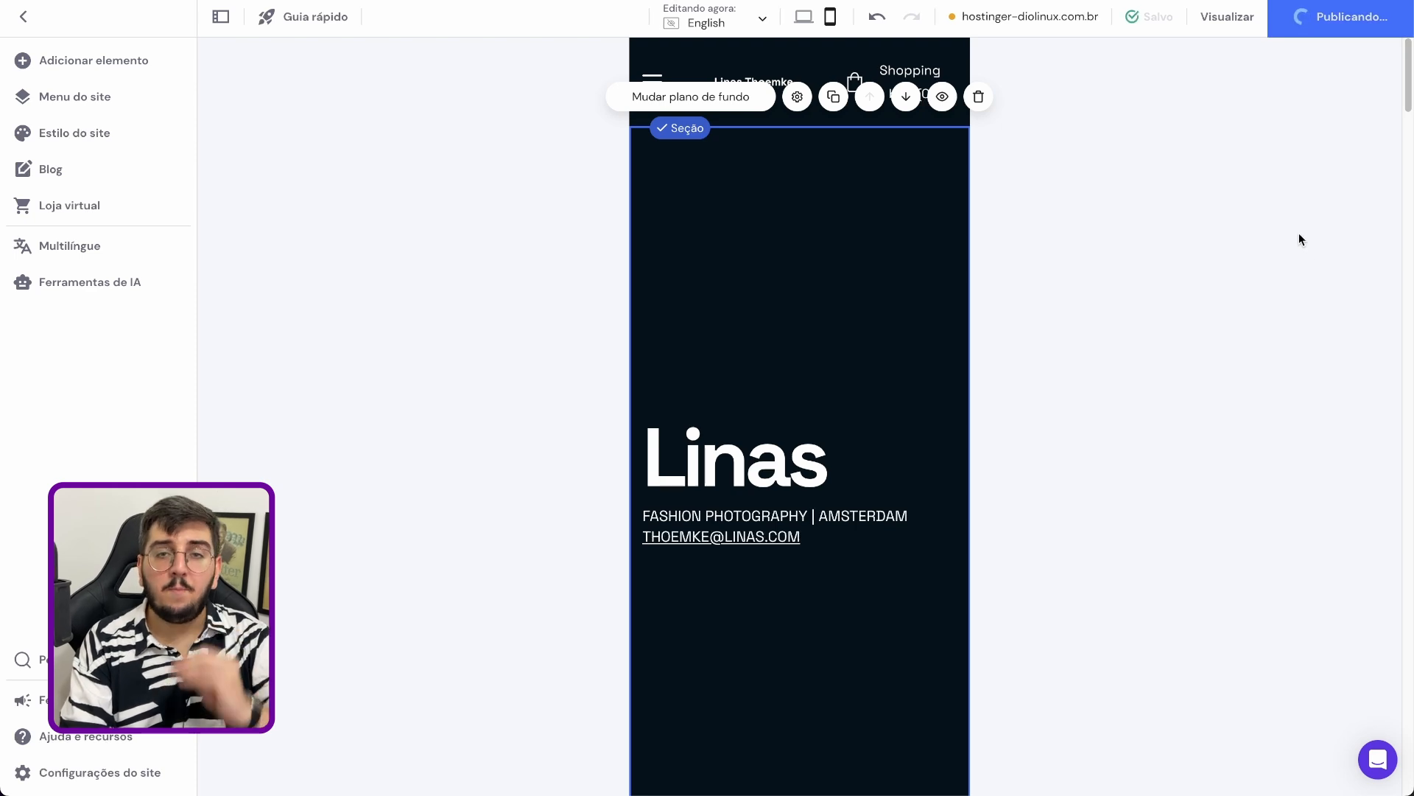